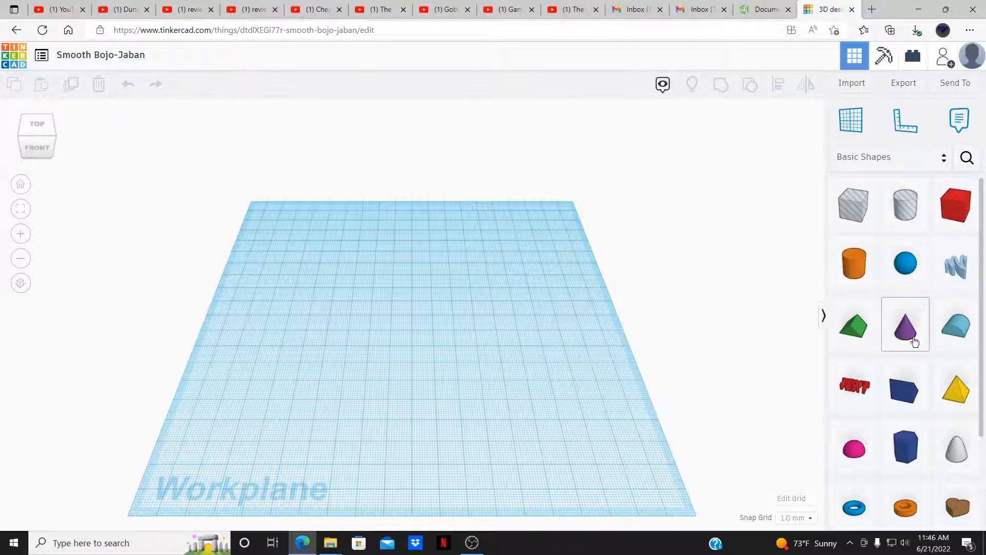
- Place a Dice shape from the basic shapes in the back-left area of the workplane
{"action": "scroll", "coordinate": [915, 336], "scroll_direction": "down", "scroll_amount": 2}
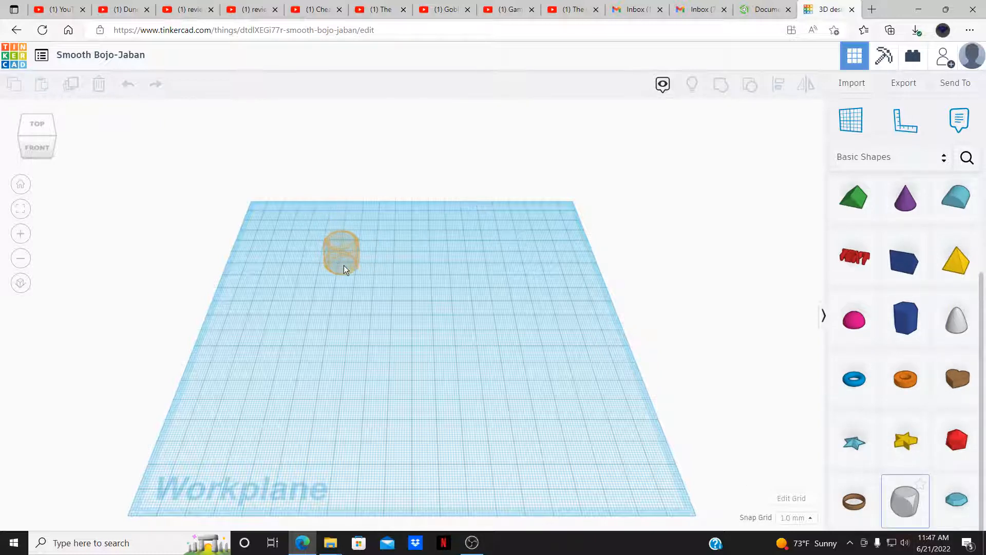
{"action": "left_click", "coordinate": [344, 265]}
{"action": "left_click", "coordinate": [278, 255]}
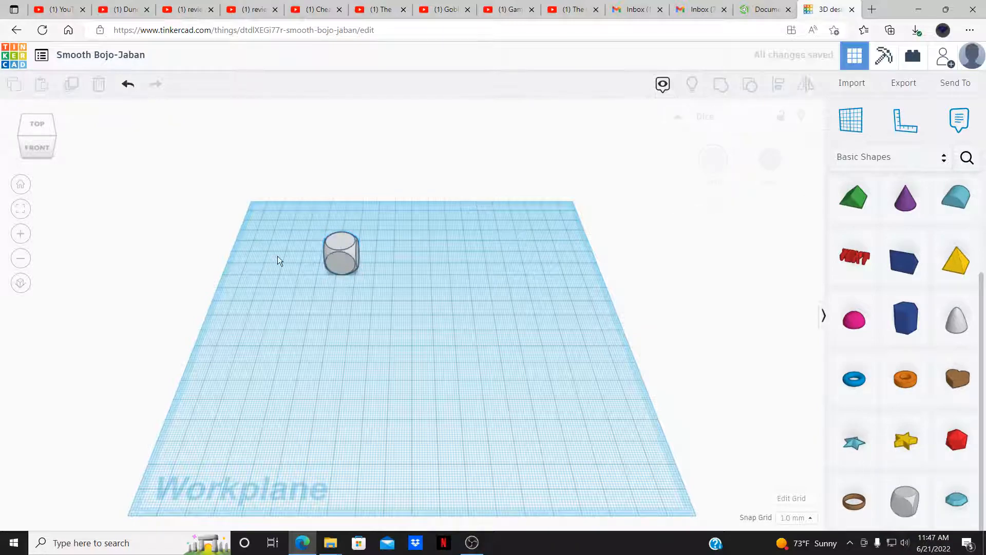
{"action": "scroll", "coordinate": [278, 256], "scroll_direction": "up", "scroll_amount": 3}
{"action": "middle_click_drag", "start_coordinate": [240, 212], "coordinate": [376, 276]}
{"action": "scroll", "coordinate": [376, 277], "scroll_direction": "up", "scroll_amount": 3}
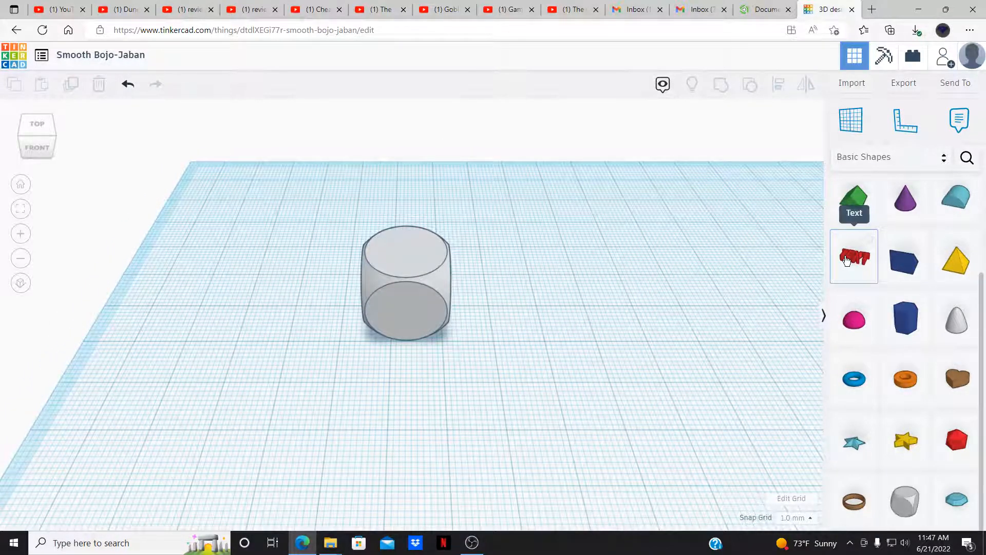
{"action": "scroll", "coordinate": [913, 342], "scroll_direction": "up", "scroll_amount": 3}
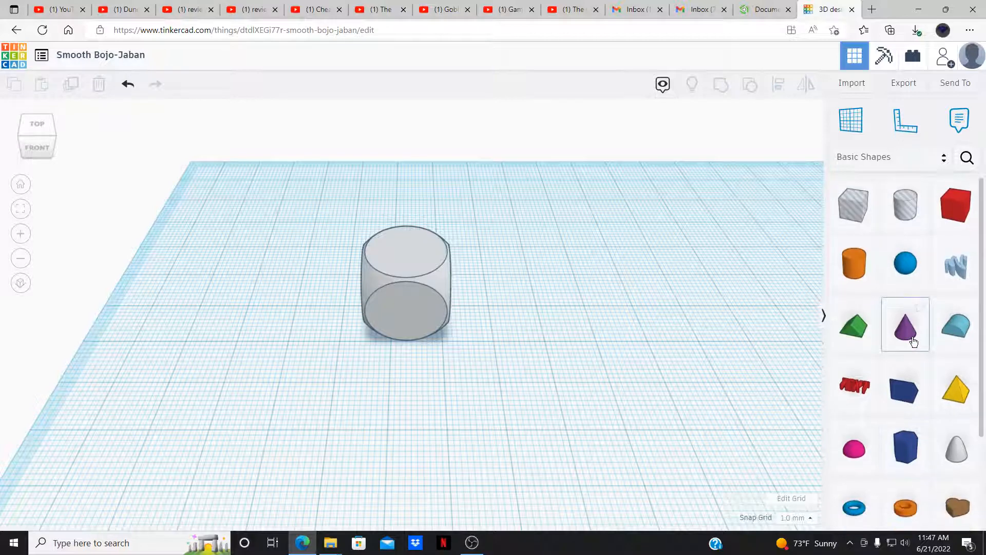
{"action": "scroll", "coordinate": [913, 342], "scroll_direction": "down", "scroll_amount": 3}
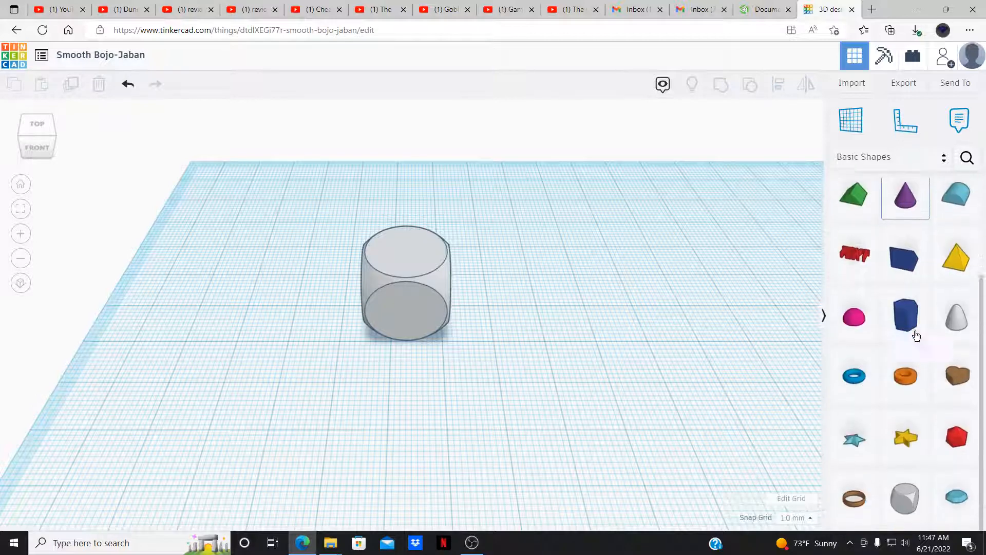
{"action": "left_click", "coordinate": [946, 164]}
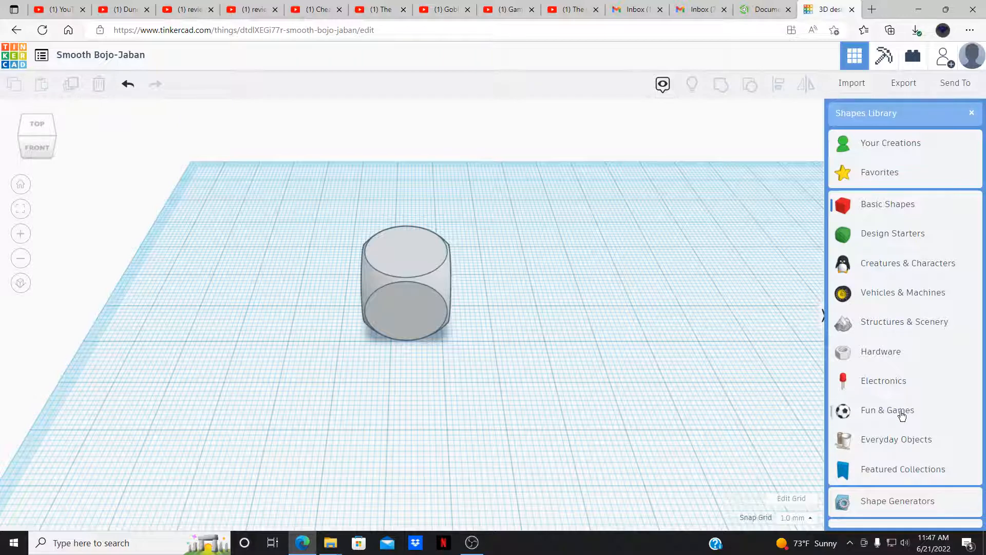
{"action": "scroll", "coordinate": [907, 460], "scroll_direction": "down", "scroll_amount": 1}
{"action": "scroll", "coordinate": [908, 461], "scroll_direction": "up", "scroll_amount": 2}
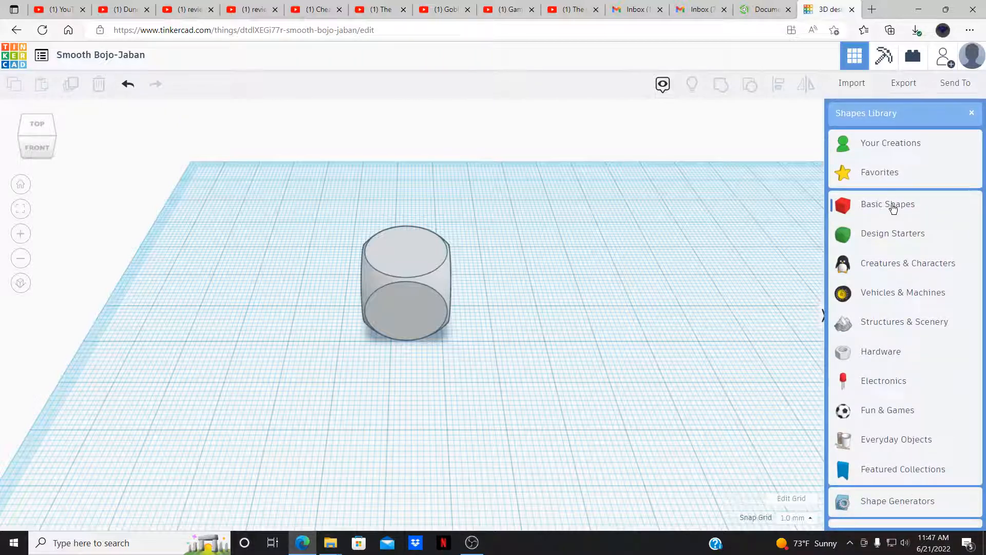
{"action": "left_click", "coordinate": [894, 206]}
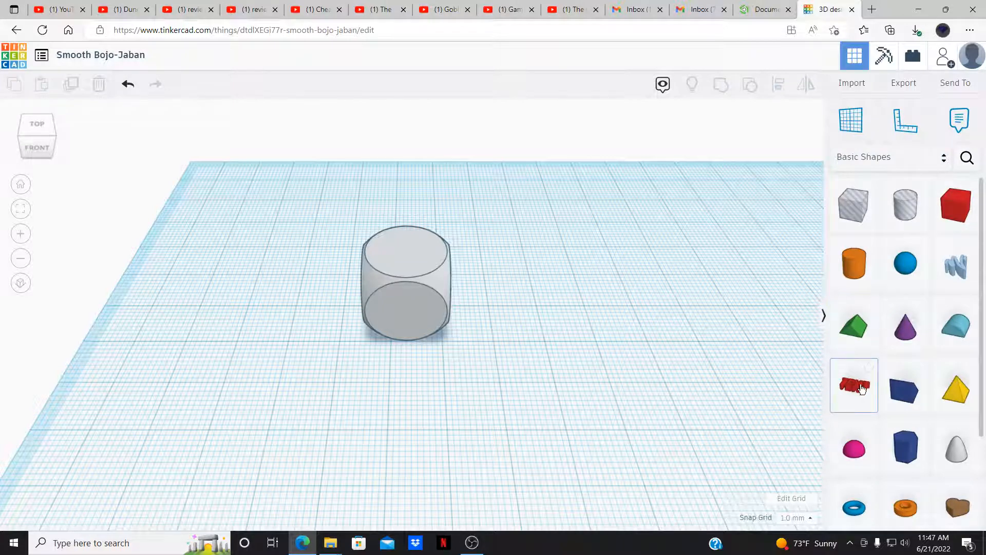
- Add a Text shape beside the dice and set its font to Sans, trying Serif and Sans Mono first
{"action": "left_click_drag", "start_coordinate": [862, 389], "coordinate": [569, 277]}
{"action": "scroll", "coordinate": [410, 266], "scroll_direction": "down", "scroll_amount": 3}
{"action": "left_click", "coordinate": [802, 256]}
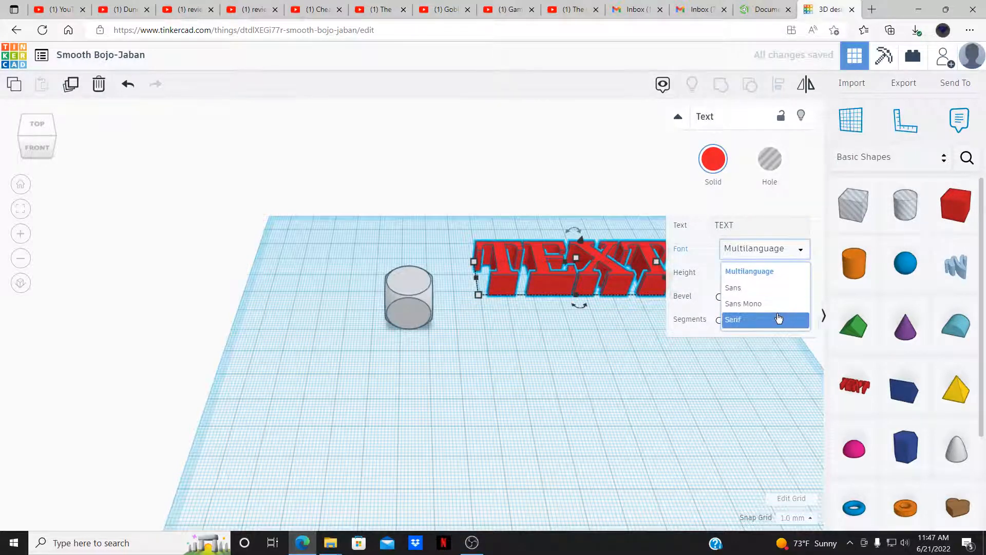
{"action": "left_click", "coordinate": [779, 318]}
{"action": "left_click", "coordinate": [779, 250]}
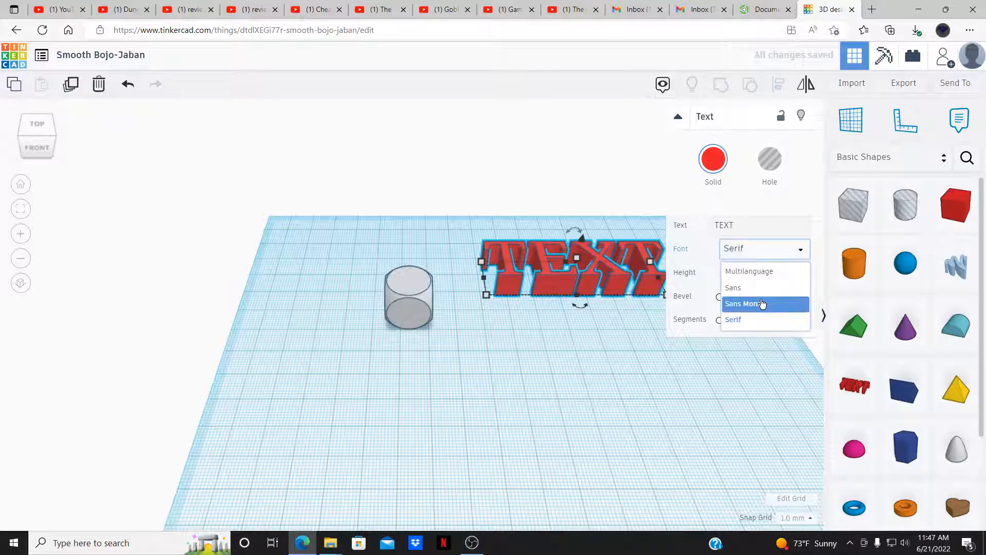
{"action": "left_click", "coordinate": [762, 304]}
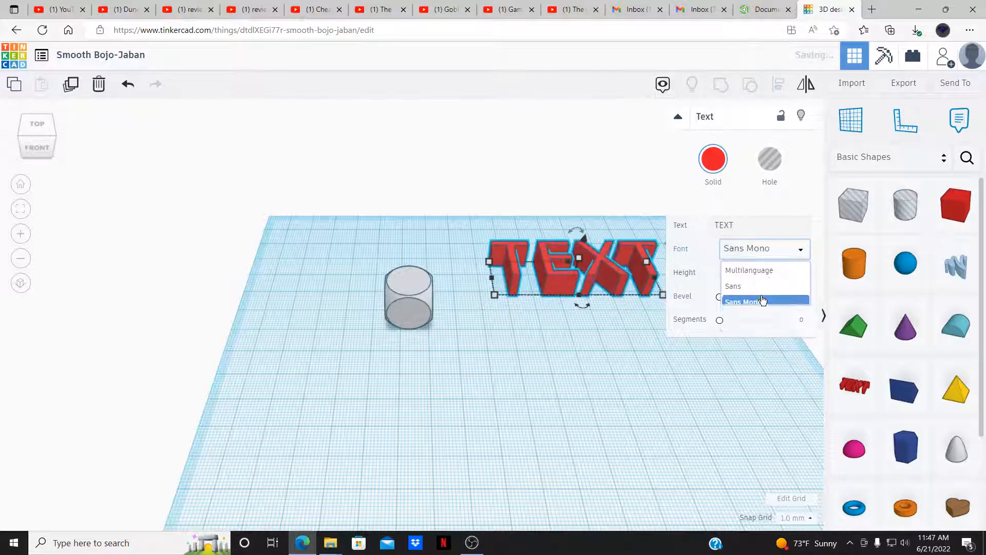
{"action": "left_click", "coordinate": [782, 249]}
{"action": "left_click", "coordinate": [769, 288]}
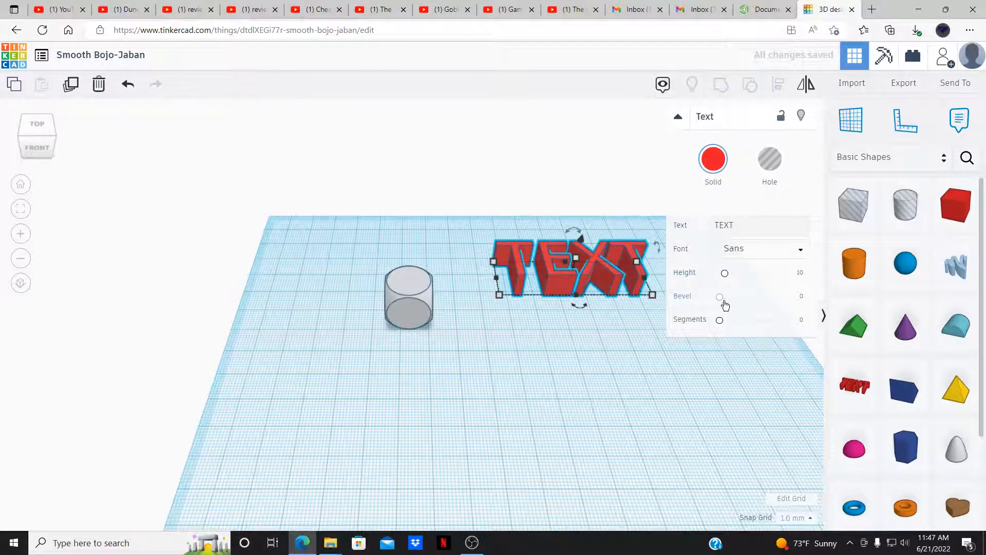
- Replace the Text shape's wording with 12
{"action": "left_click", "coordinate": [738, 228]}
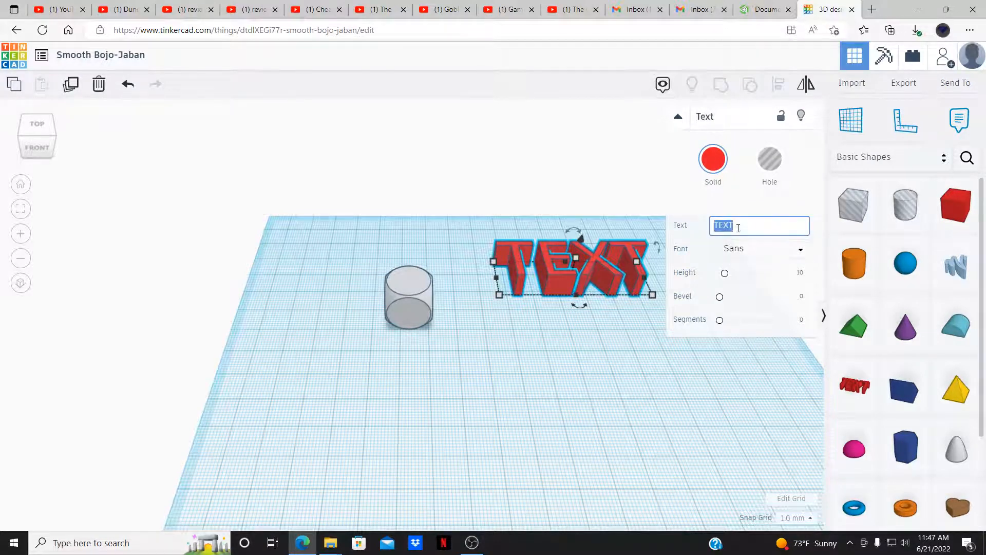
{"action": "key", "text": "BackSpace"}
{"action": "type", "text": "1"}
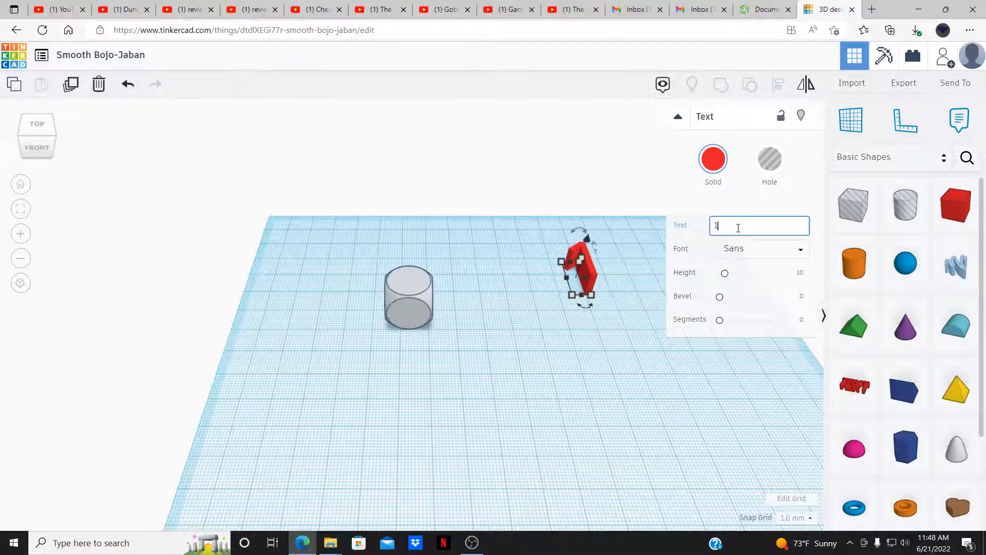
{"action": "type", "text": "2"}
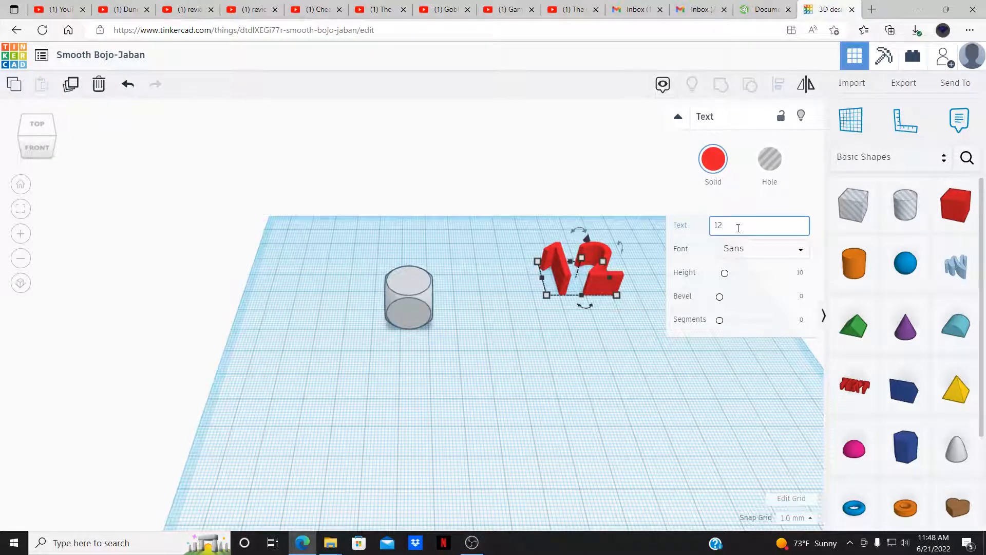
{"action": "key", "text": "Return"}
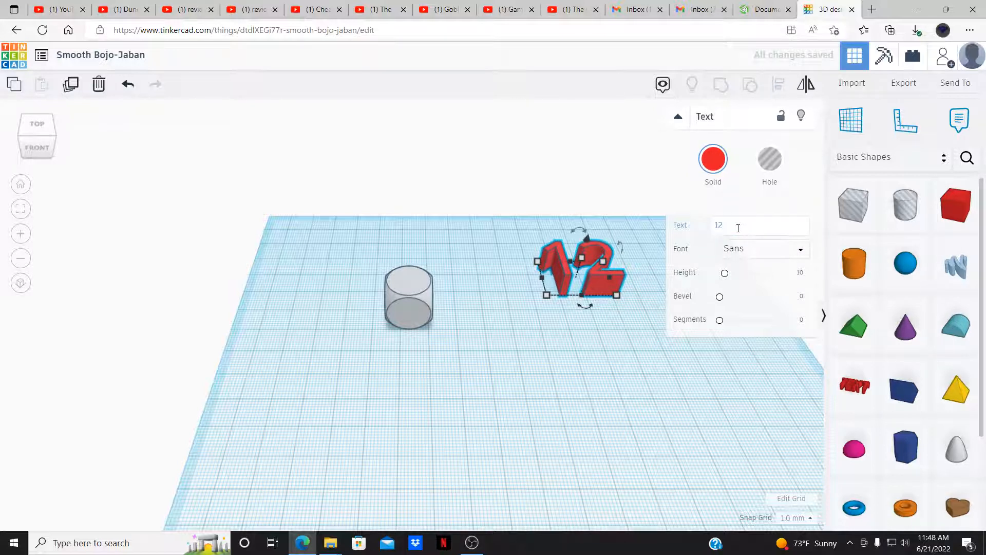
{"action": "left_click", "coordinate": [739, 227]}
{"action": "type", "text": "3456"}
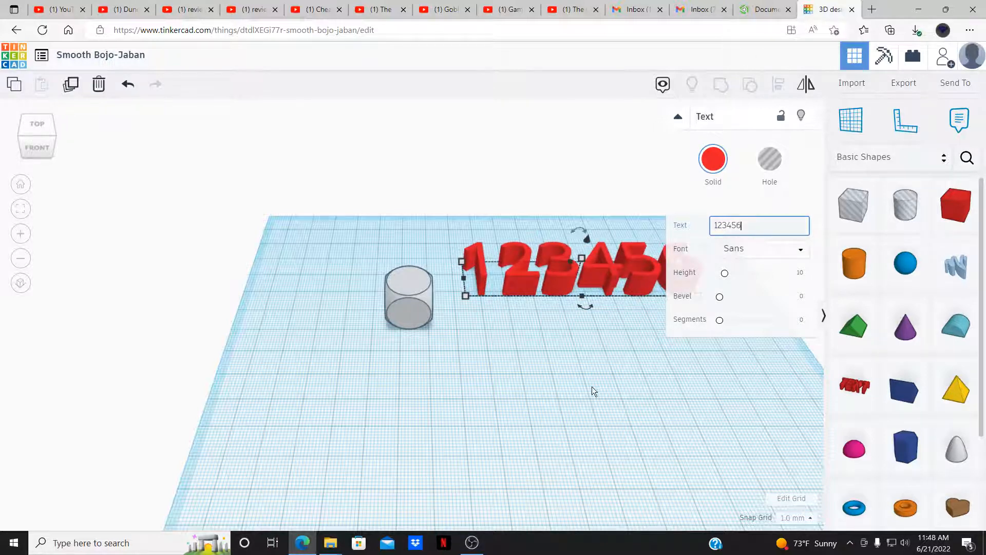
{"action": "left_click", "coordinate": [594, 388]}
{"action": "left_click", "coordinate": [567, 272]}
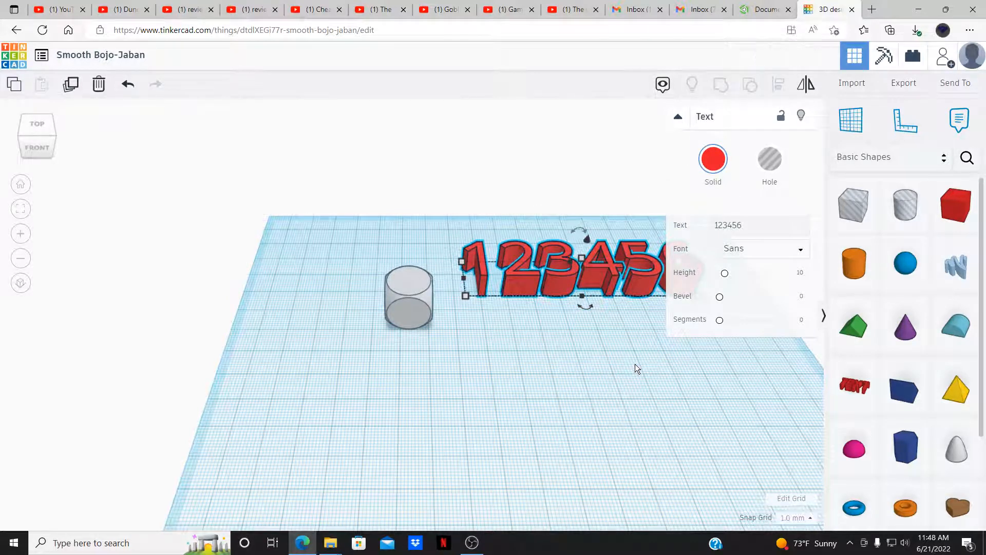
{"action": "key", "text": "ctrl+z"}
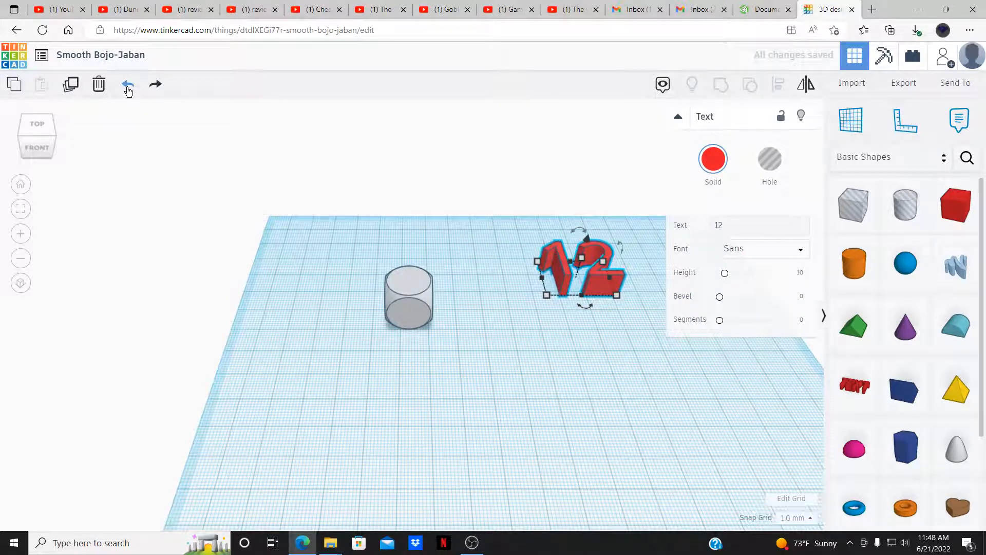
{"action": "left_click", "coordinate": [129, 91]}
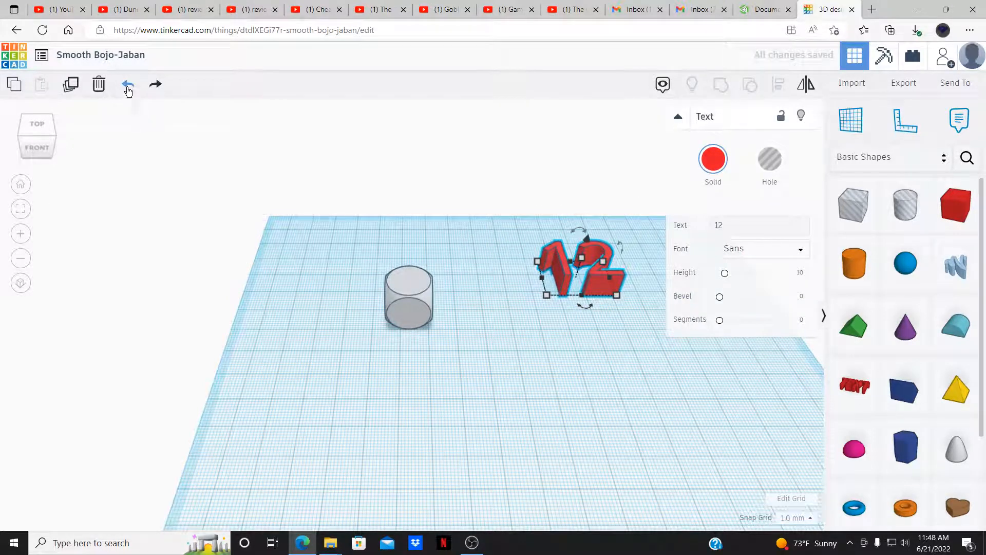
- Set the Text shape's content to the single digit 1
{"action": "left_click", "coordinate": [720, 224]}
{"action": "double_click", "coordinate": [725, 222]}
{"action": "type", "text": "1"}
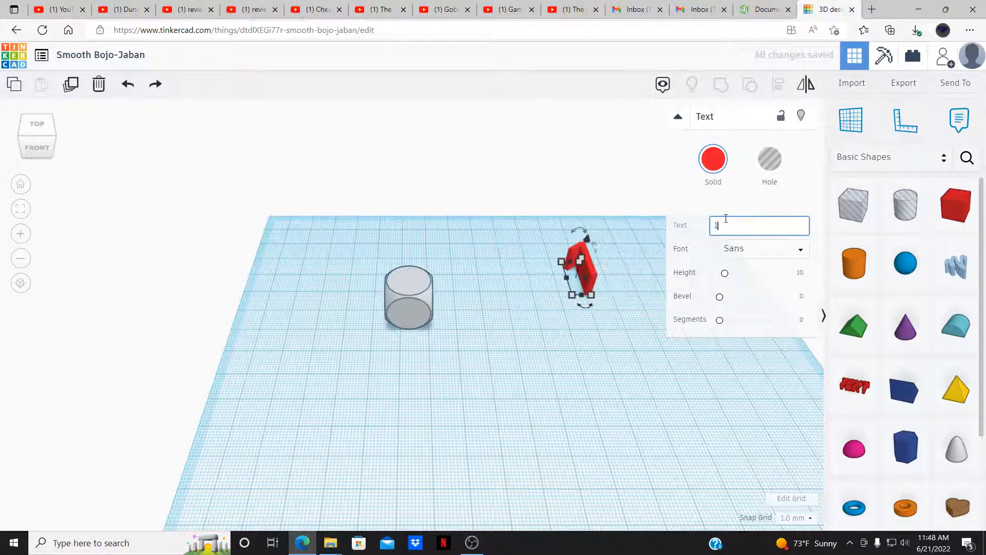
{"action": "left_click", "coordinate": [620, 341]}
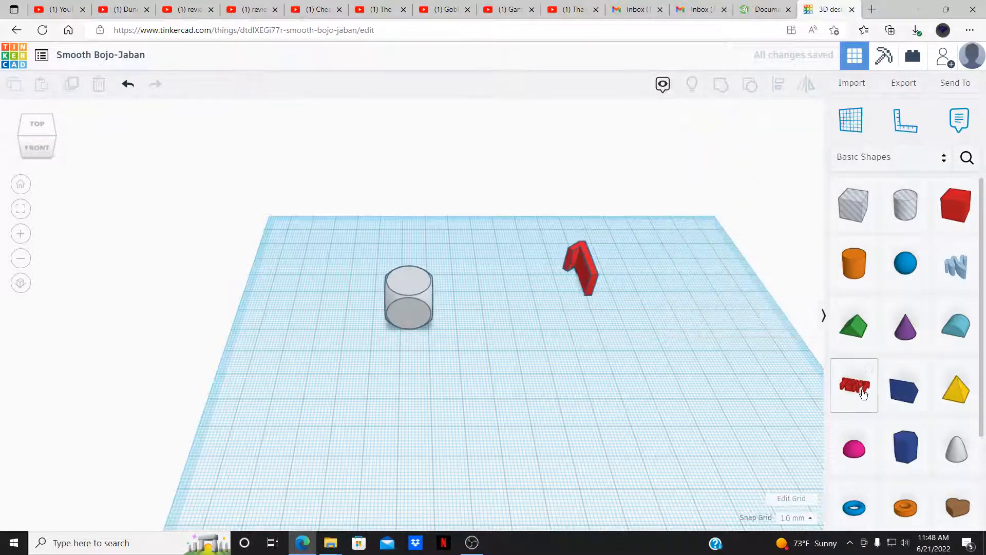
{"action": "left_click_drag", "start_coordinate": [855, 386], "coordinate": [631, 338]}
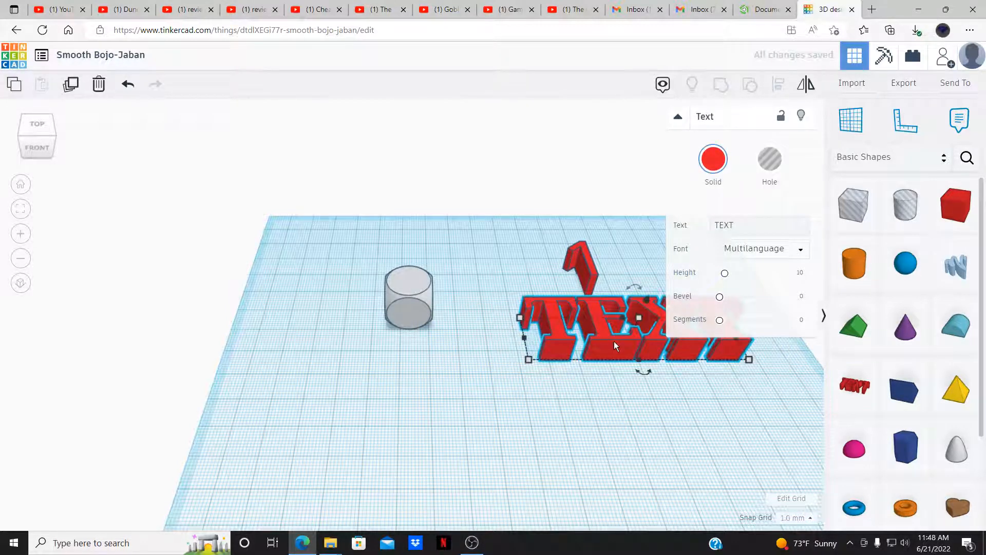
{"action": "left_click", "coordinate": [544, 421]}
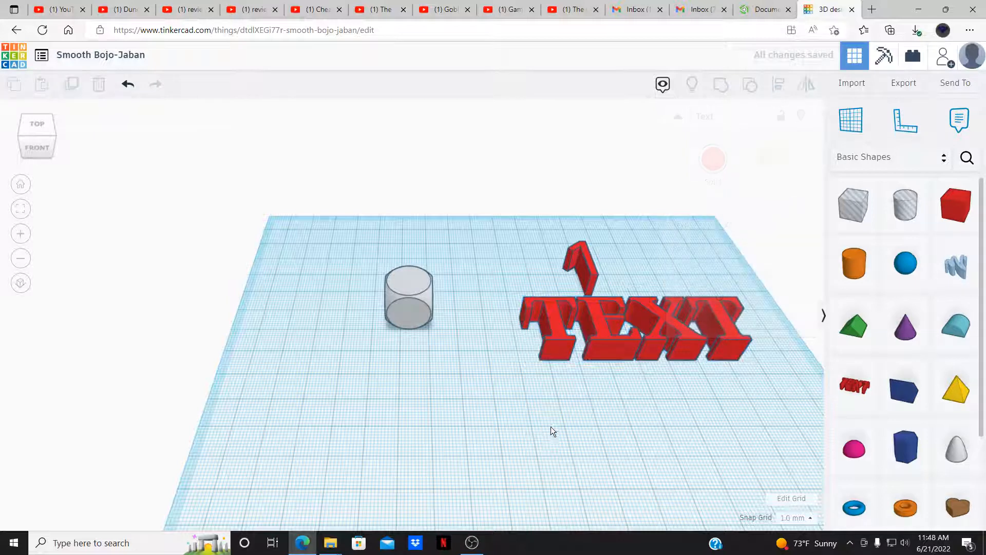
{"action": "key", "text": "ctrl+z"}
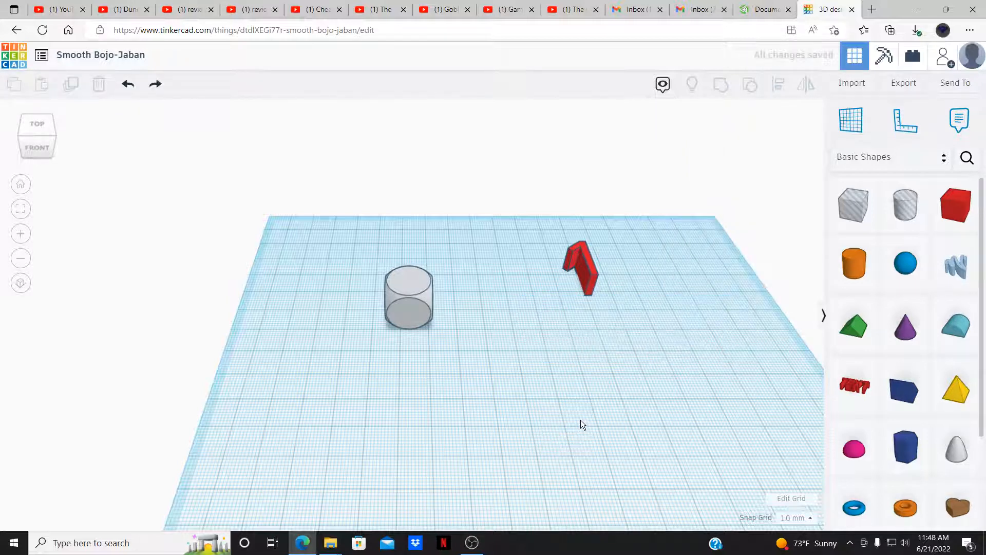
{"action": "left_click", "coordinate": [574, 261]}
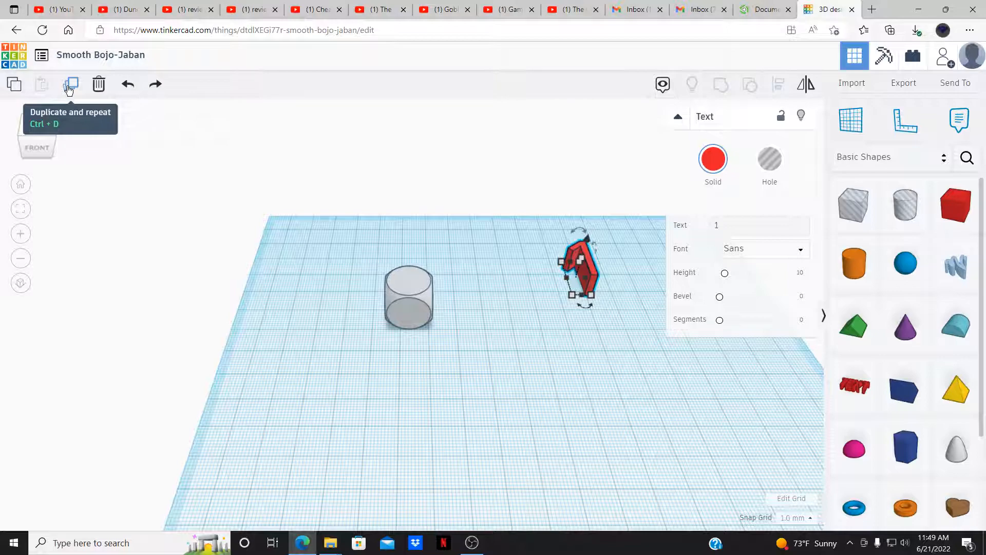
{"action": "left_click", "coordinate": [71, 90]}
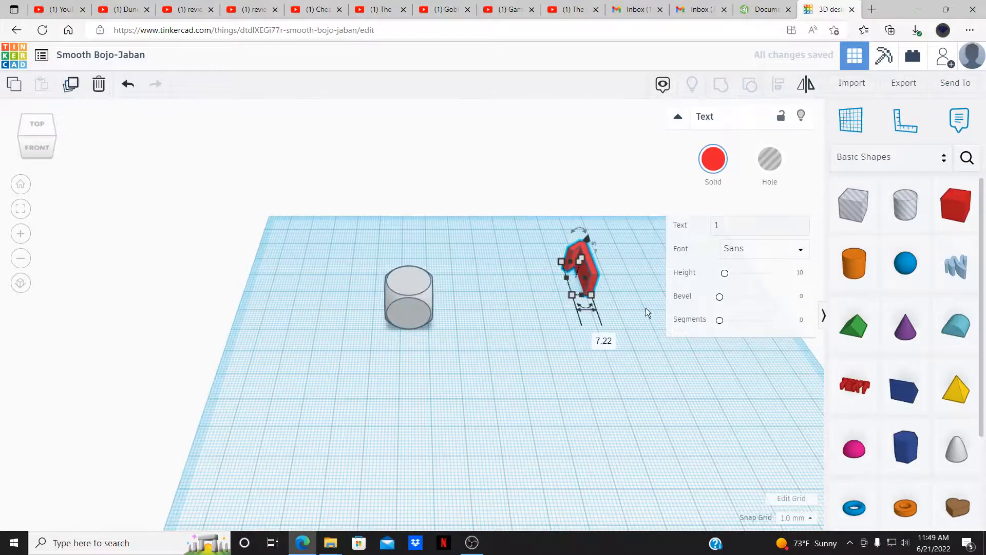
{"action": "right_click_drag", "start_coordinate": [647, 313], "coordinate": [218, 308]}
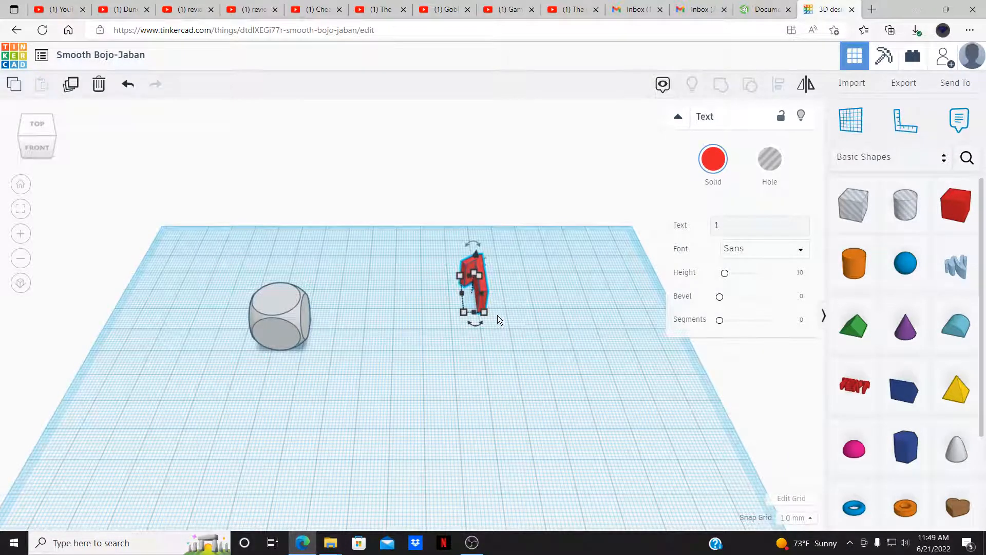
{"action": "right_click_drag", "start_coordinate": [473, 343], "coordinate": [462, 326]}
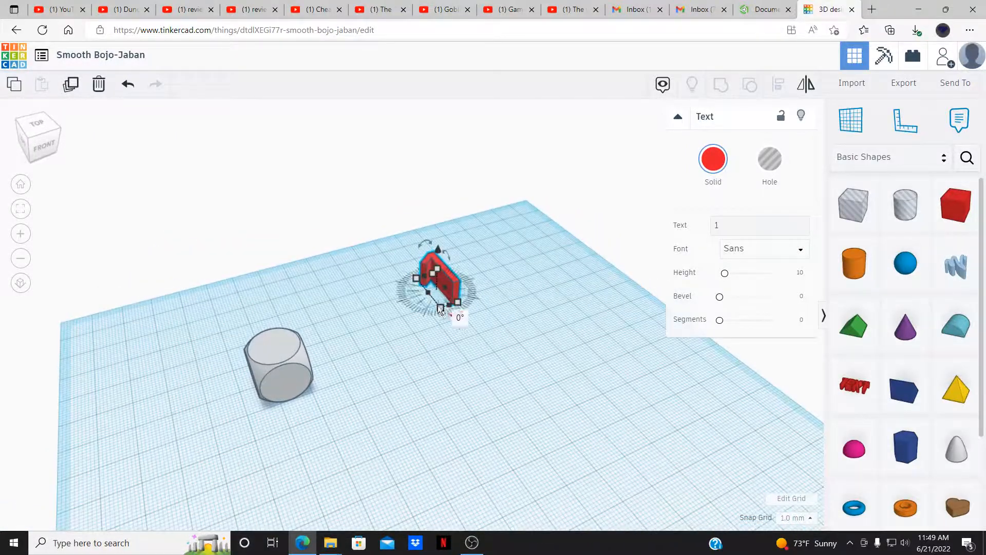
{"action": "left_click_drag", "start_coordinate": [445, 282], "coordinate": [491, 333], "text": "alt"}
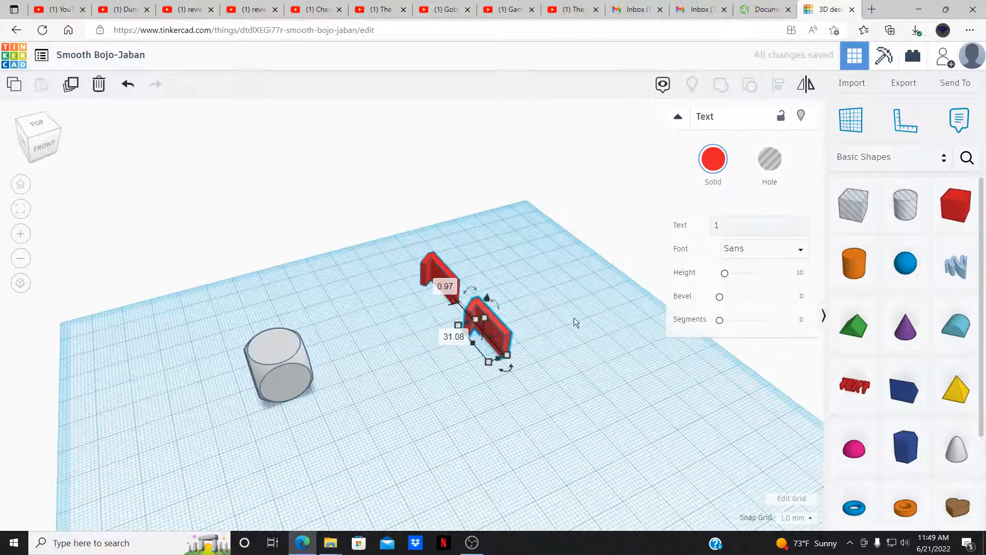
{"action": "left_click", "coordinate": [574, 318]}
{"action": "right_click_drag", "start_coordinate": [575, 317], "coordinate": [497, 267]}
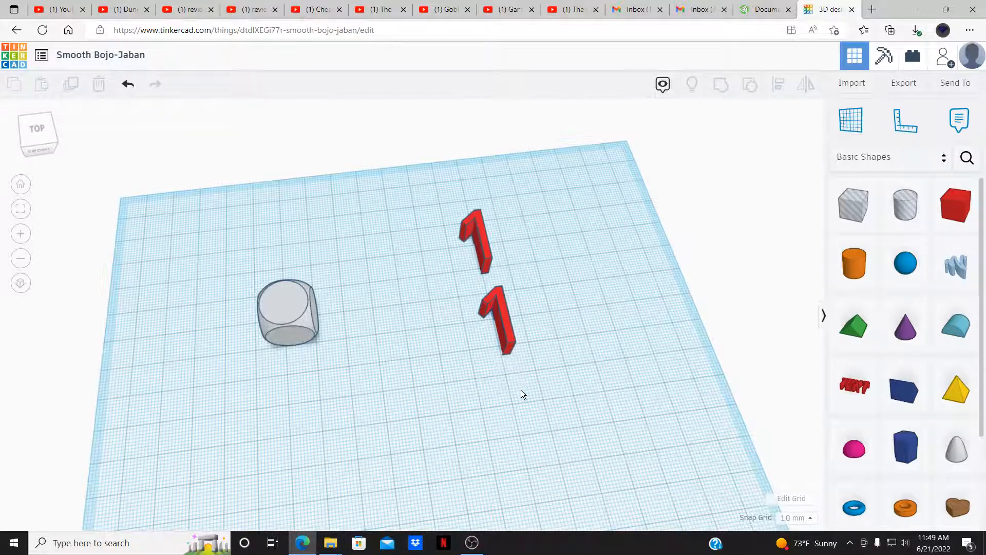
{"action": "right_click_drag", "start_coordinate": [522, 392], "coordinate": [574, 375]}
{"action": "key", "text": "ctrl+z"}
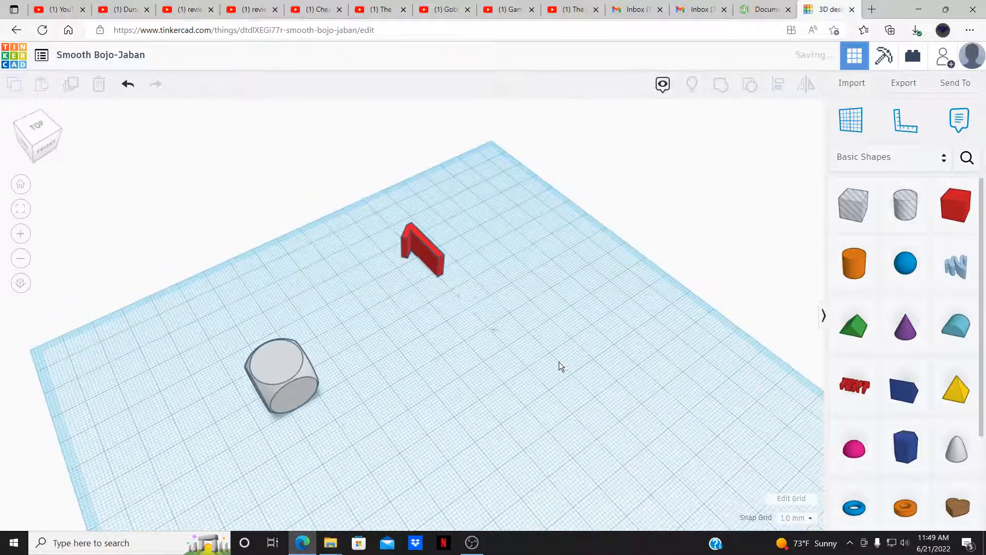
- Copy the number 1 and place the copy in front of the original on the workplane
{"action": "left_click", "coordinate": [421, 247]}
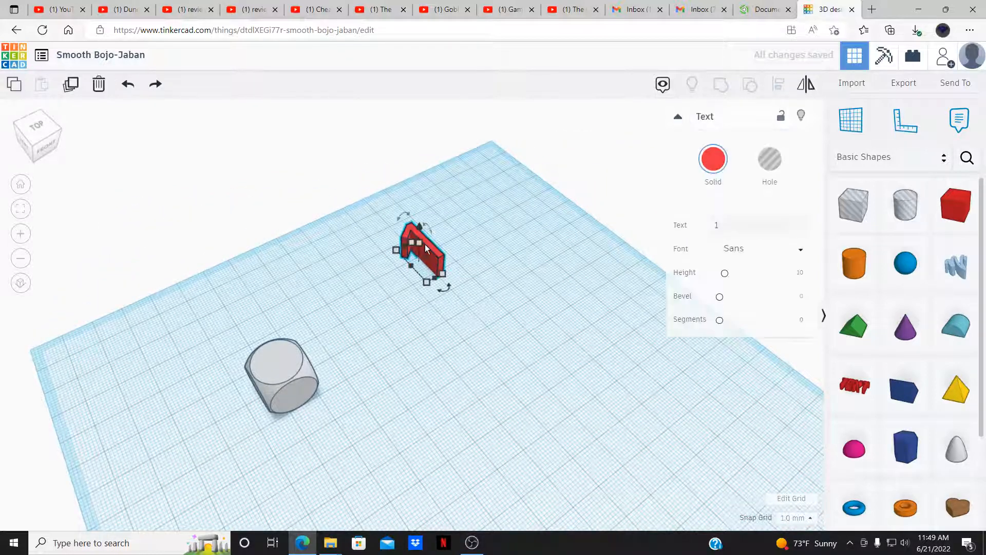
{"action": "left_click", "coordinate": [406, 270]}
{"action": "left_click_drag", "start_coordinate": [417, 253], "coordinate": [490, 323], "text": "alt"}
{"action": "left_click", "coordinate": [477, 366]}
{"action": "right_click_drag", "start_coordinate": [477, 366], "coordinate": [398, 359]}
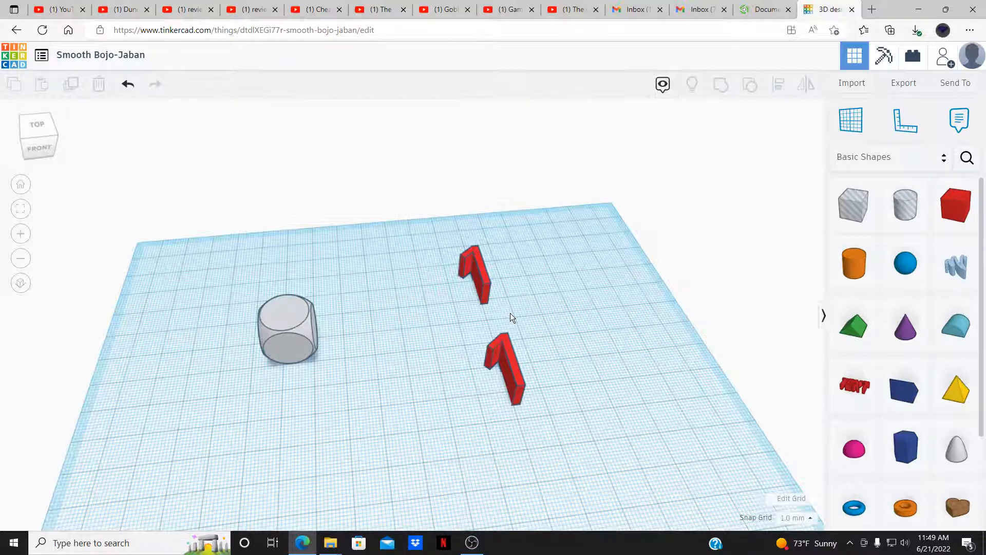
{"action": "right_click_drag", "start_coordinate": [430, 329], "coordinate": [427, 290]}
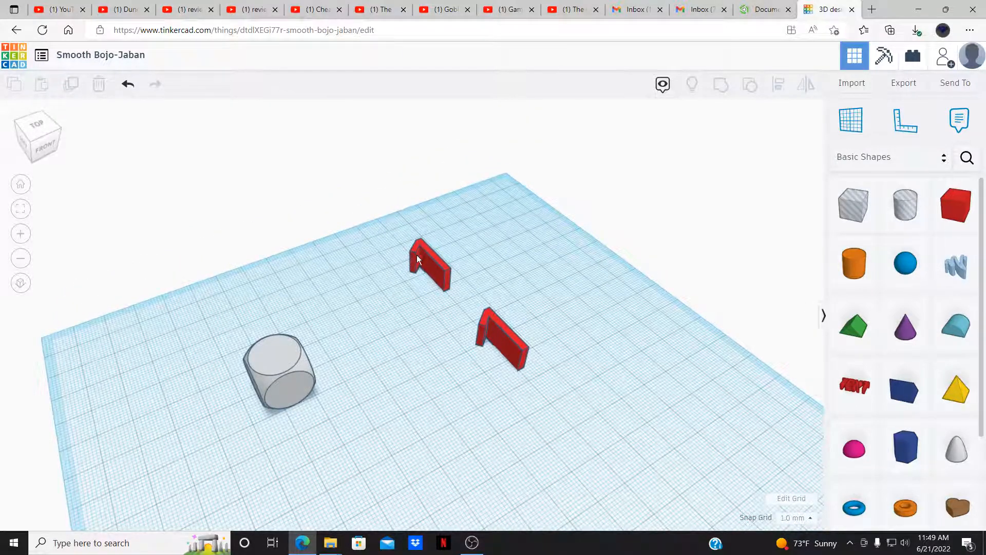
- Duplicate the front number 1 twice in a row at 17 mm spacing, and shift the last copy slightly away from the row
{"action": "left_click", "coordinate": [510, 355]}
{"action": "right_click_drag", "start_coordinate": [492, 349], "coordinate": [387, 359]}
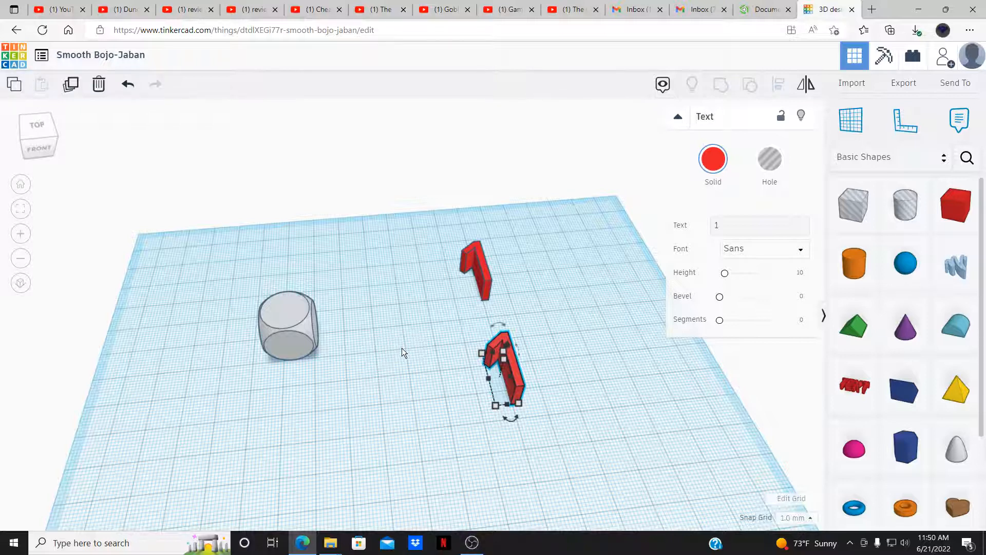
{"action": "left_click", "coordinate": [401, 347]}
{"action": "left_click", "coordinate": [522, 374]}
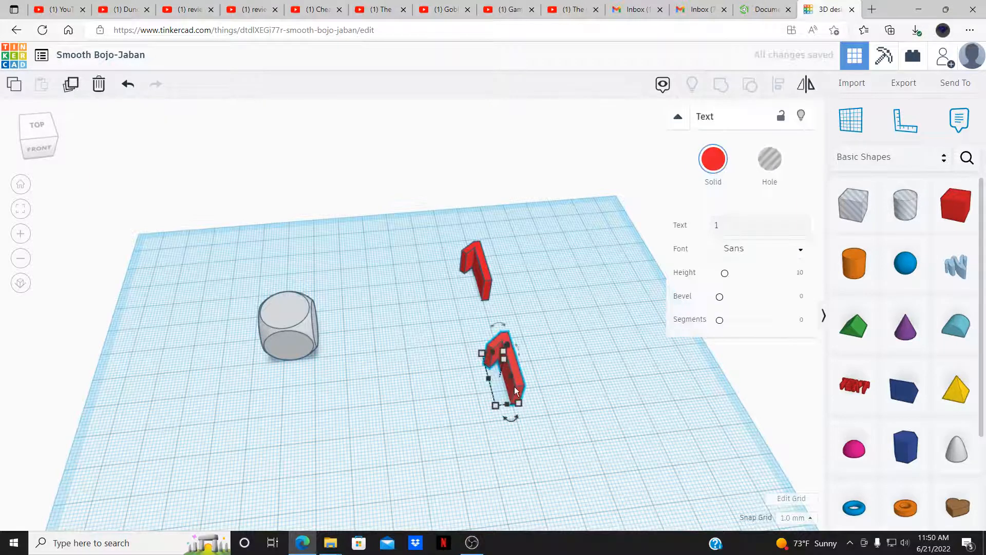
{"action": "left_click_drag", "start_coordinate": [516, 391], "coordinate": [568, 383], "text": "alt"}
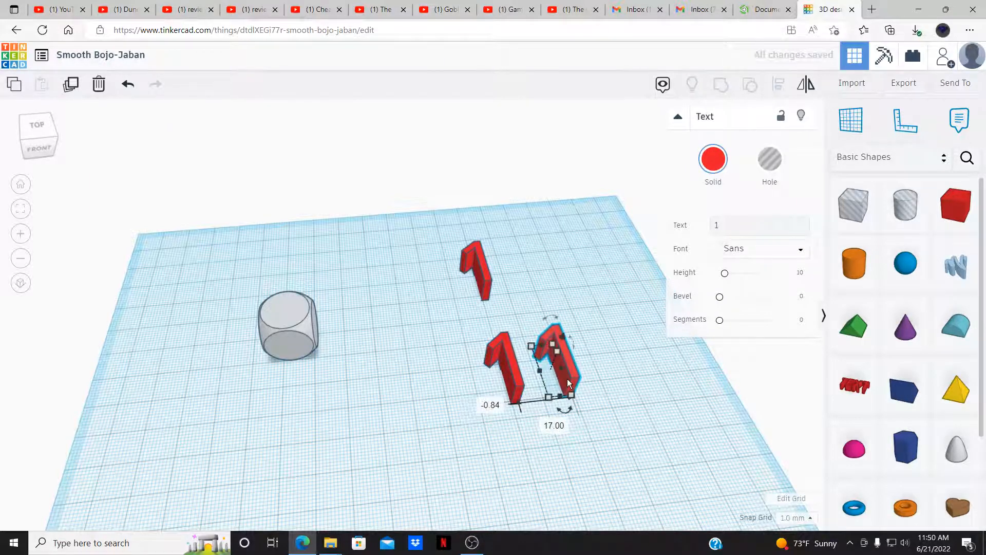
{"action": "key", "text": "ctrl+d"}
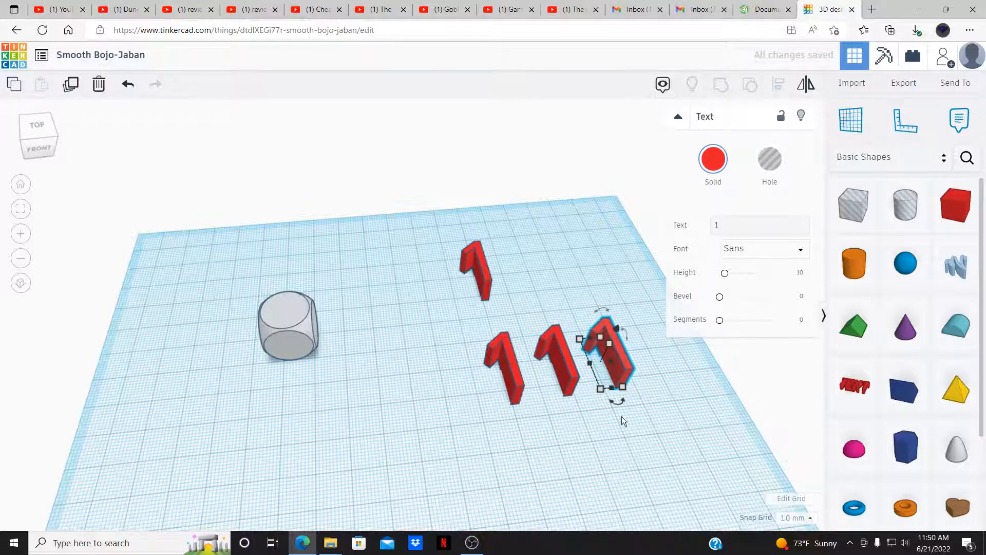
{"action": "left_click", "coordinate": [596, 418]}
{"action": "left_click", "coordinate": [478, 273]}
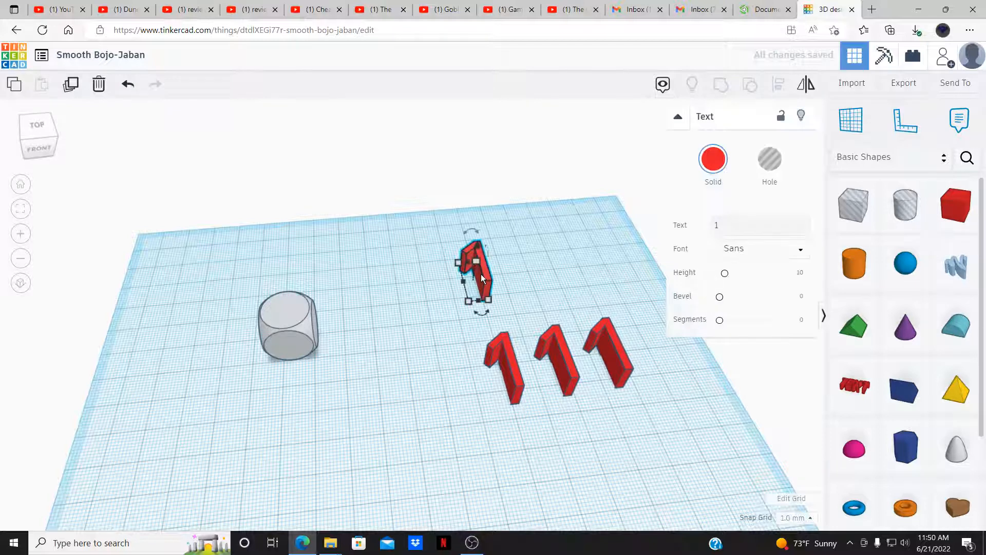
{"action": "mouse_move", "coordinate": [616, 362]}
{"action": "left_mouse_down"}
{"action": "mouse_move", "coordinate": [579, 300]}
{"action": "mouse_move", "coordinate": [553, 278]}
{"action": "mouse_move", "coordinate": [624, 349]}
{"action": "left_mouse_up"}
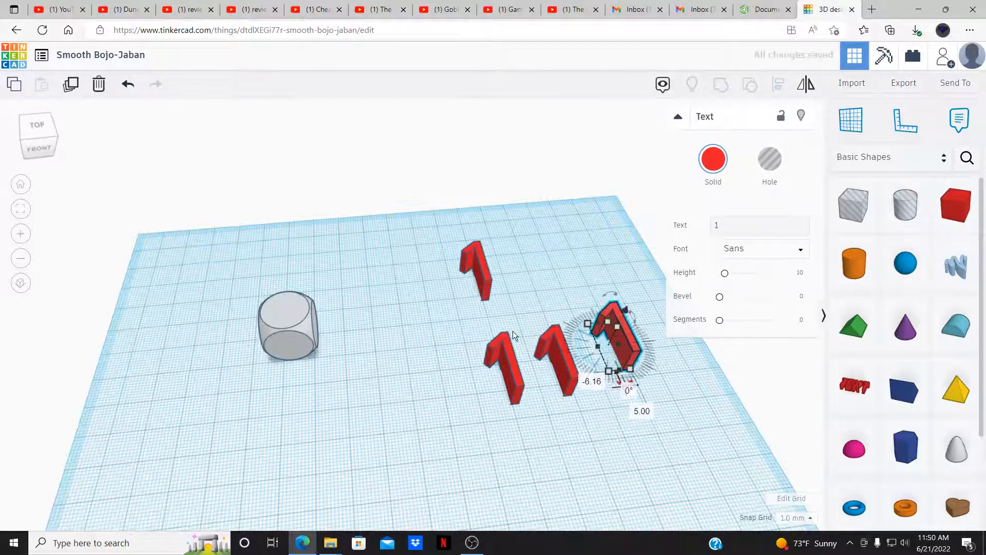
{"action": "left_click", "coordinate": [484, 271]}
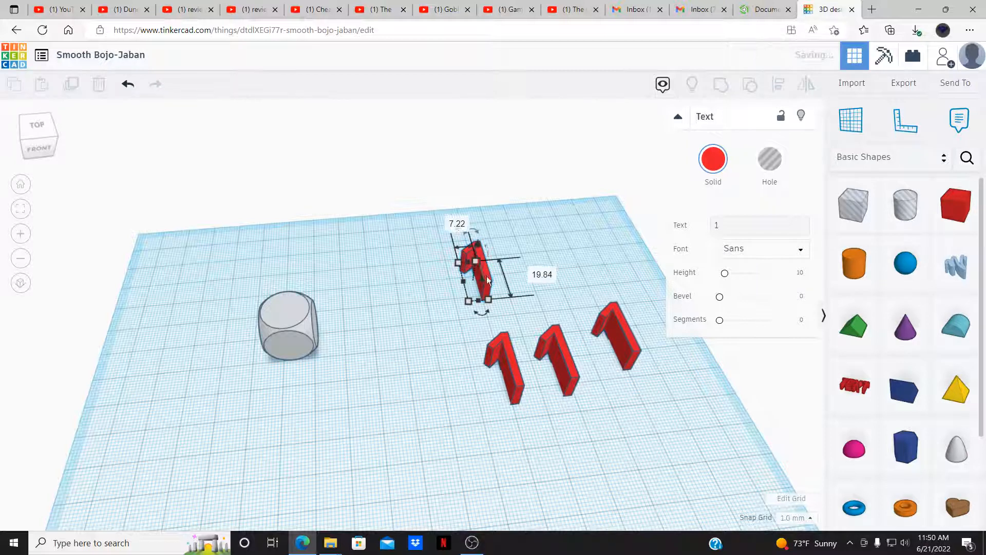
{"action": "left_click_drag", "start_coordinate": [484, 283], "coordinate": [581, 291]}
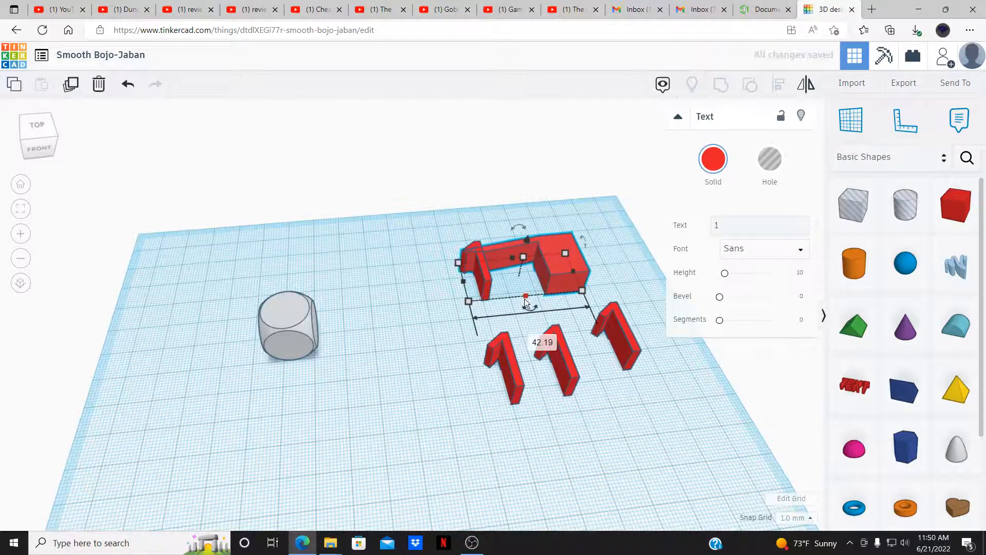
{"action": "key", "text": "ctrl+z"}
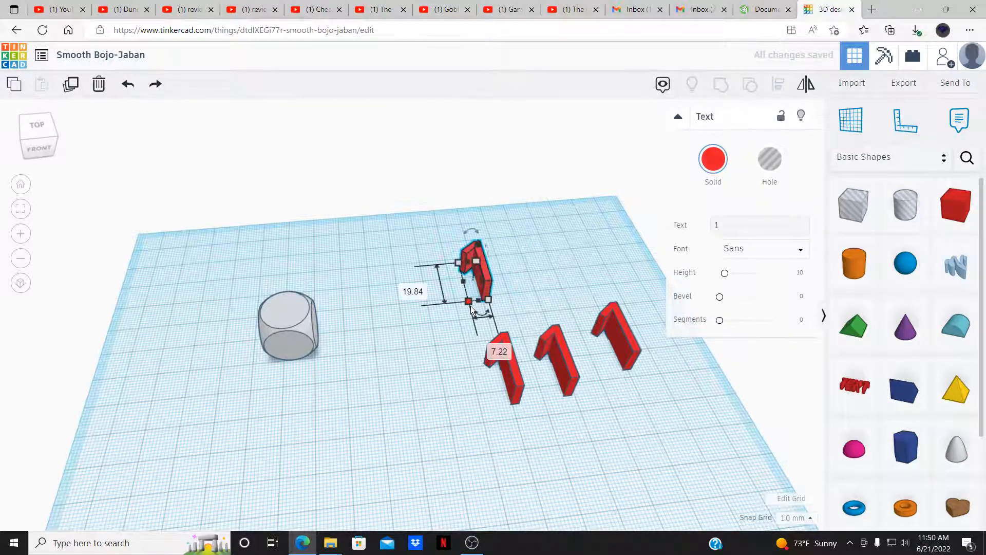
{"action": "key", "text": "ctrl+y"}
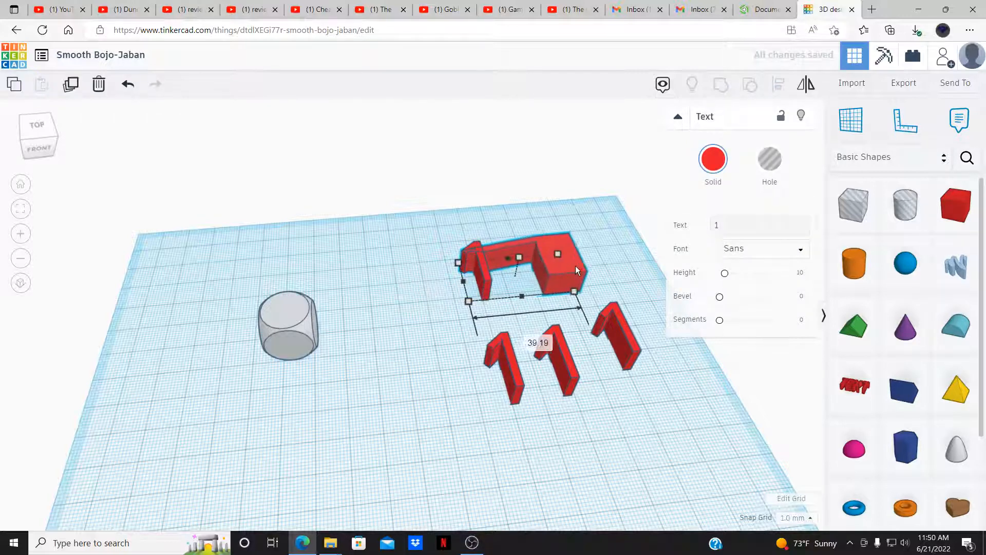
{"action": "key", "text": "ctrl+z"}
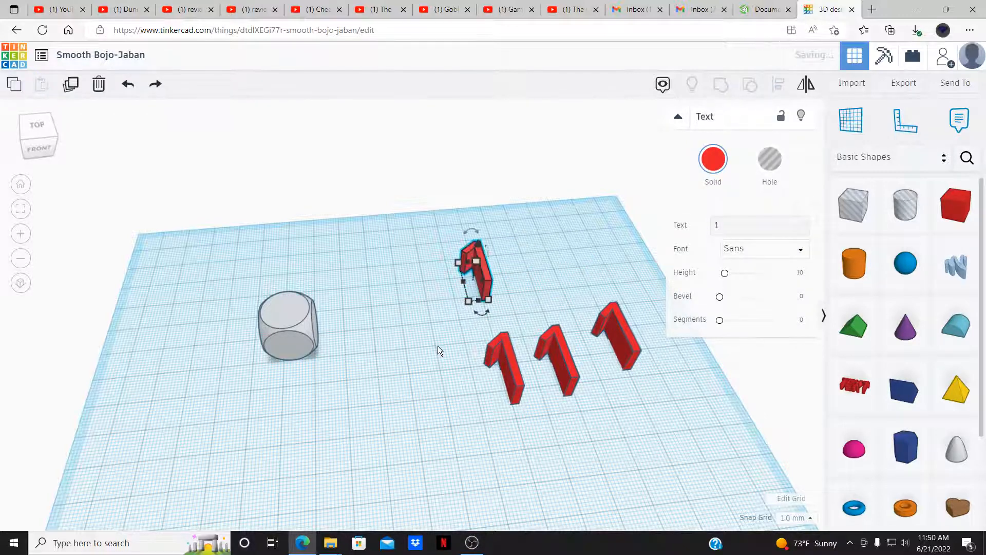
- Move the two front copies of the number 1 nearest the dice forward on the workplane, shifting the second by about 22 mm and 6 mm
{"action": "left_click", "coordinate": [437, 348]}
{"action": "right_click_drag", "start_coordinate": [437, 347], "coordinate": [497, 355]}
{"action": "left_click_drag", "start_coordinate": [499, 356], "coordinate": [416, 414]}
{"action": "left_click_drag", "start_coordinate": [552, 336], "coordinate": [505, 374]}
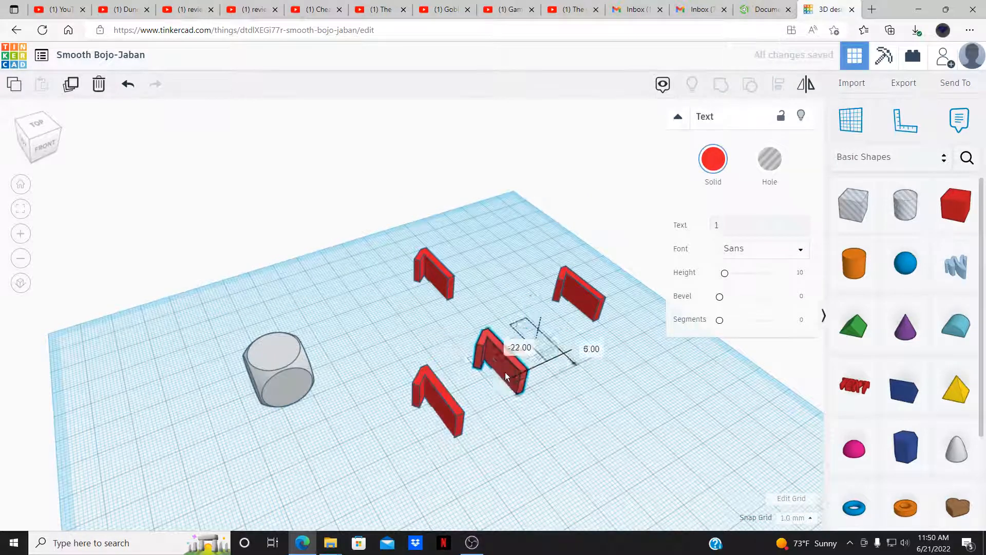
{"action": "mouse_move", "coordinate": [505, 373]}
{"action": "right_mouse_down"}
{"action": "mouse_move", "coordinate": [531, 394]}
{"action": "mouse_move", "coordinate": [500, 395]}
{"action": "mouse_move", "coordinate": [495, 373]}
{"action": "right_mouse_up"}
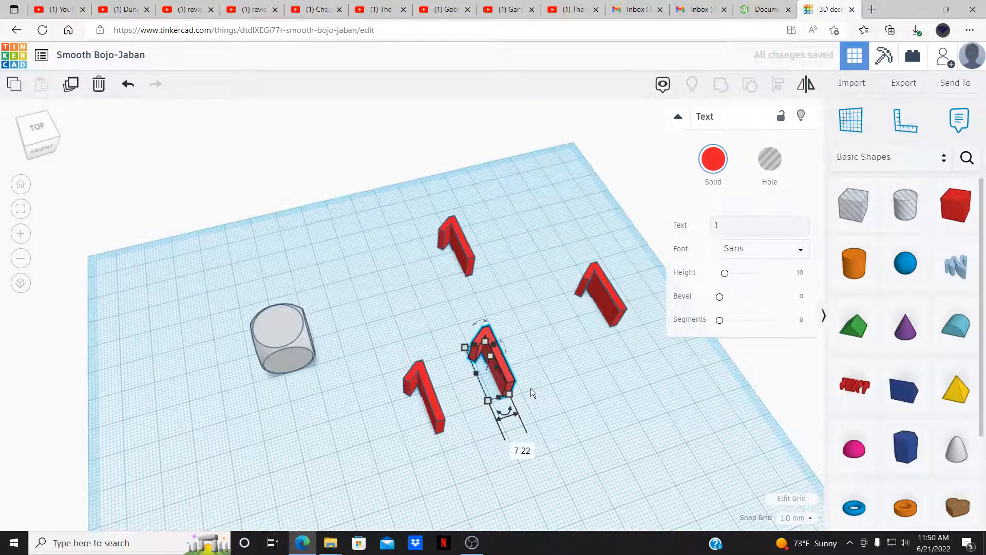
{"action": "left_click", "coordinate": [487, 375]}
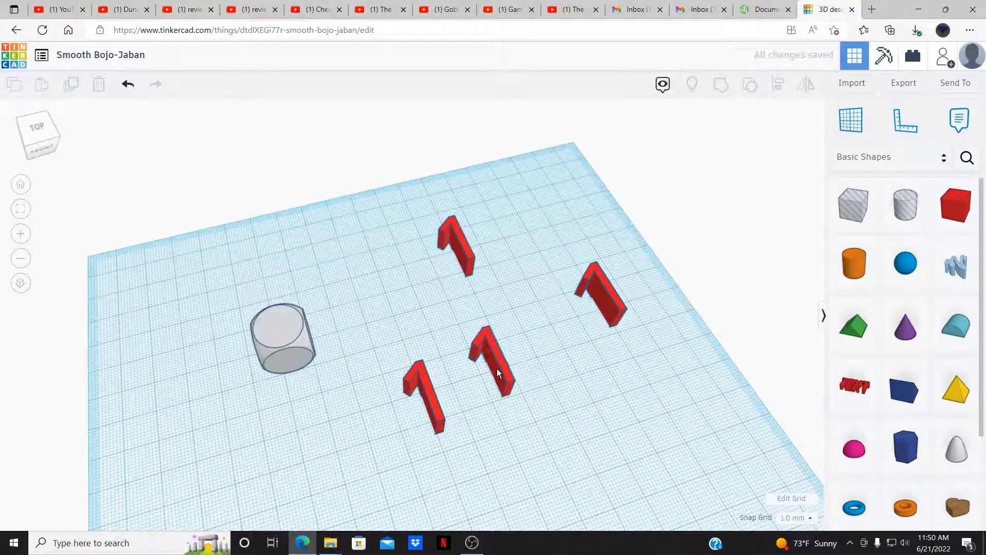
- Copy the second front number 1 into the gap beside the far copy, and copy the original 1 about 25 mm to its right
{"action": "left_click_drag", "start_coordinate": [497, 369], "coordinate": [530, 289], "text": "alt"}
{"action": "left_click", "coordinate": [455, 260]}
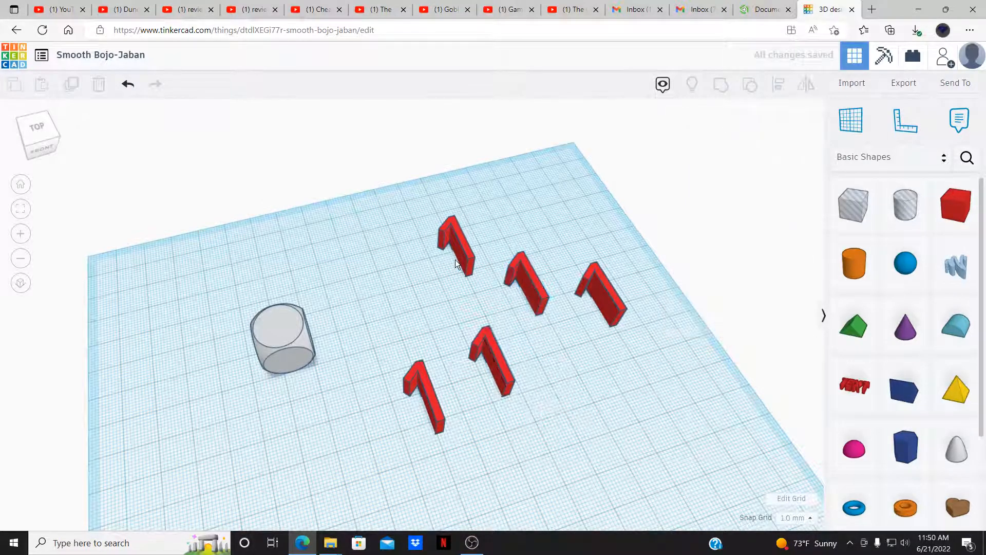
{"action": "left_click", "coordinate": [457, 249]}
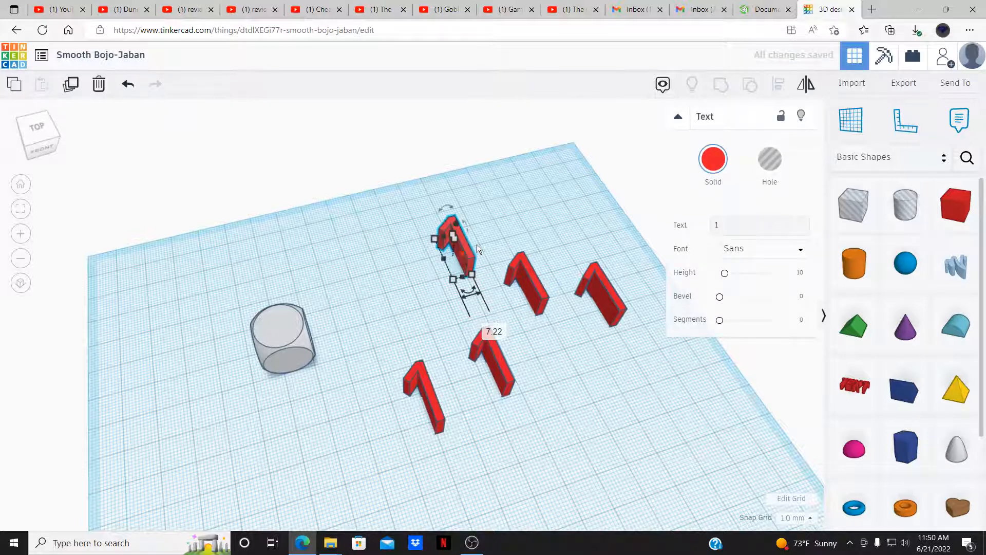
{"action": "left_click", "coordinate": [415, 246]}
{"action": "left_click_drag", "start_coordinate": [460, 248], "coordinate": [517, 217], "text": "alt"}
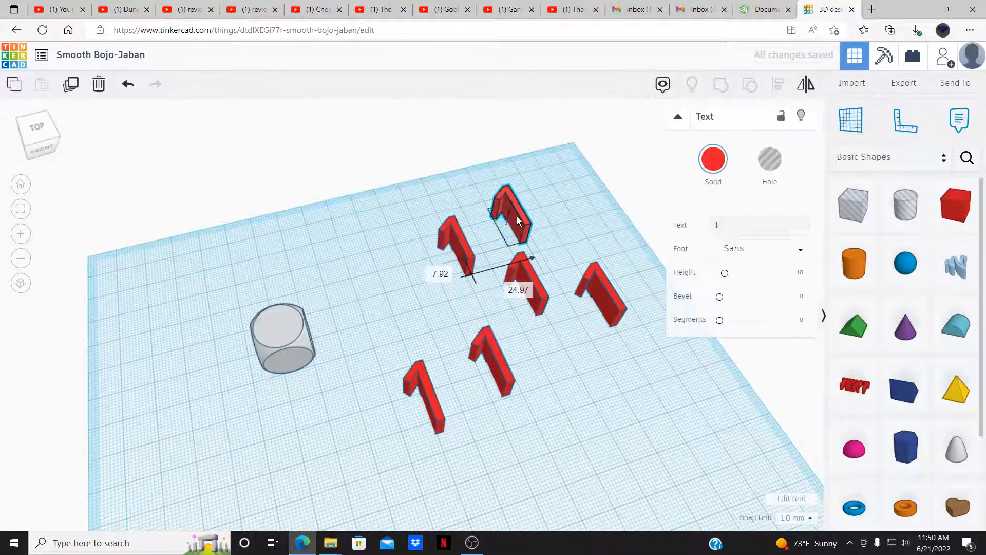
{"action": "left_click", "coordinate": [435, 363]}
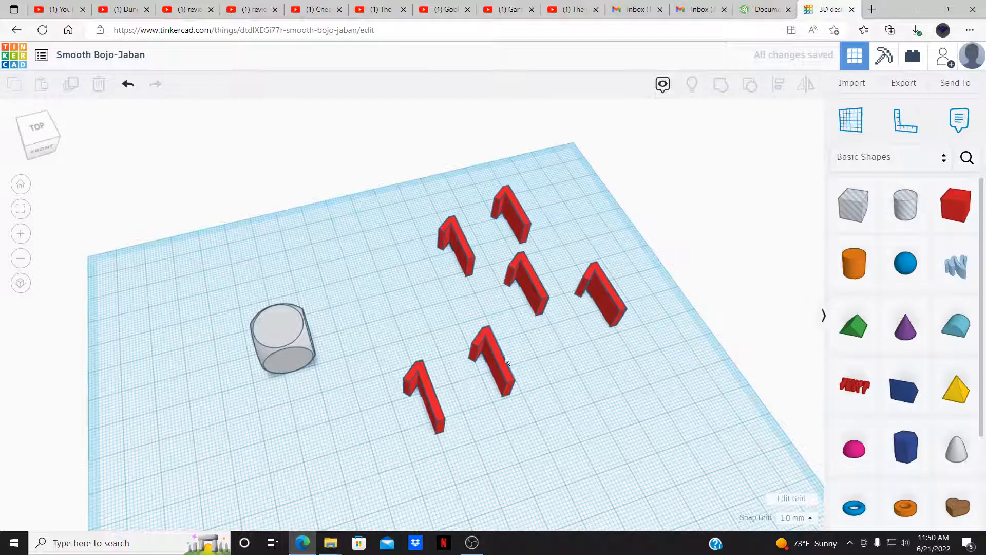
- Change the text of the front 1 nearest the dice to 2, and the text of the rearmost copy to 3
{"action": "right_click_drag", "start_coordinate": [575, 405], "coordinate": [518, 379]}
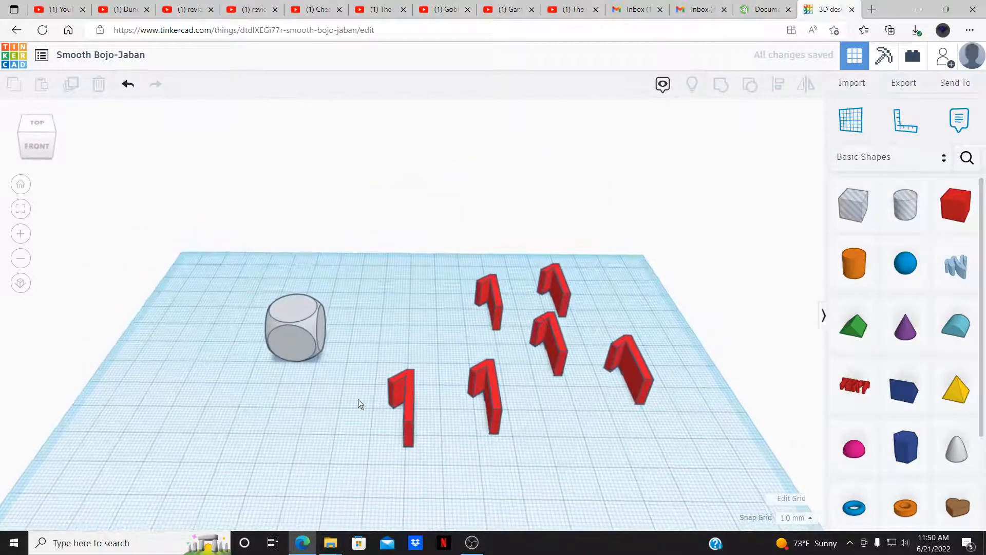
{"action": "left_click", "coordinate": [401, 389]}
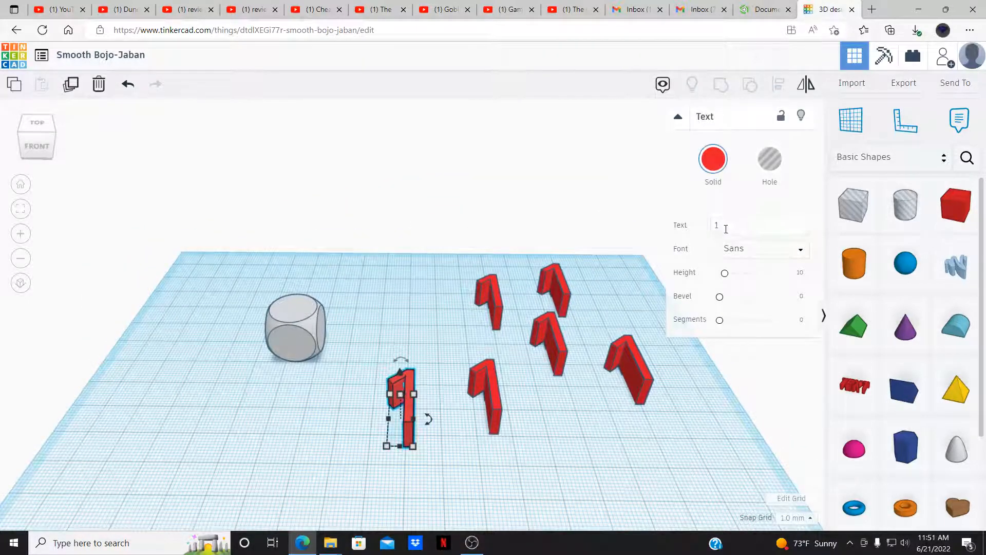
{"action": "left_click", "coordinate": [731, 226]}
{"action": "key", "text": "BackSpace"}
{"action": "type", "text": "2"}
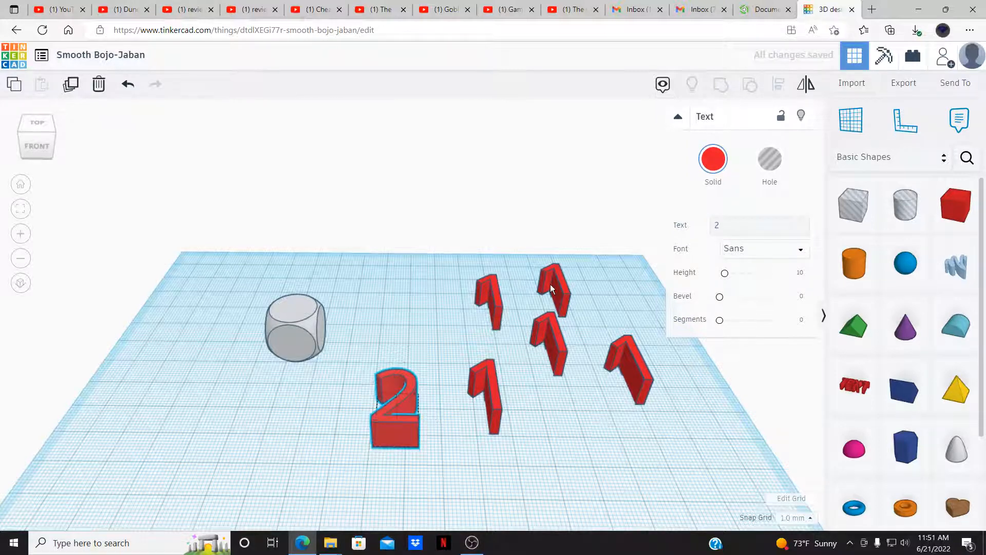
{"action": "left_click", "coordinate": [551, 289]}
{"action": "left_click", "coordinate": [726, 226]}
{"action": "key", "text": "BackSpace"}
{"action": "type", "text": "3"}
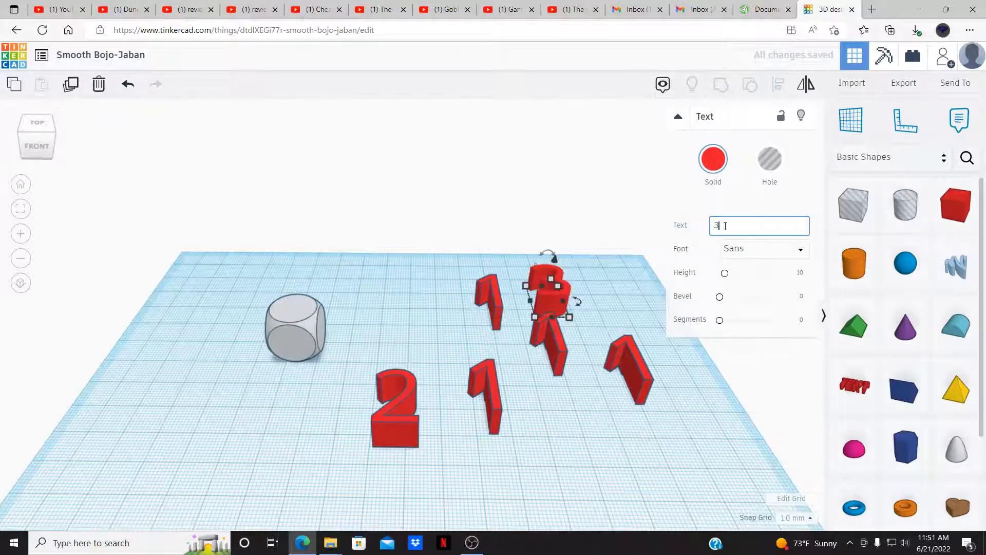
- Change the text of the 1 beside the 2 to 4, and the text of the 1 in front of the 3 to 5
{"action": "left_click", "coordinate": [484, 388]}
{"action": "left_click", "coordinate": [742, 221]}
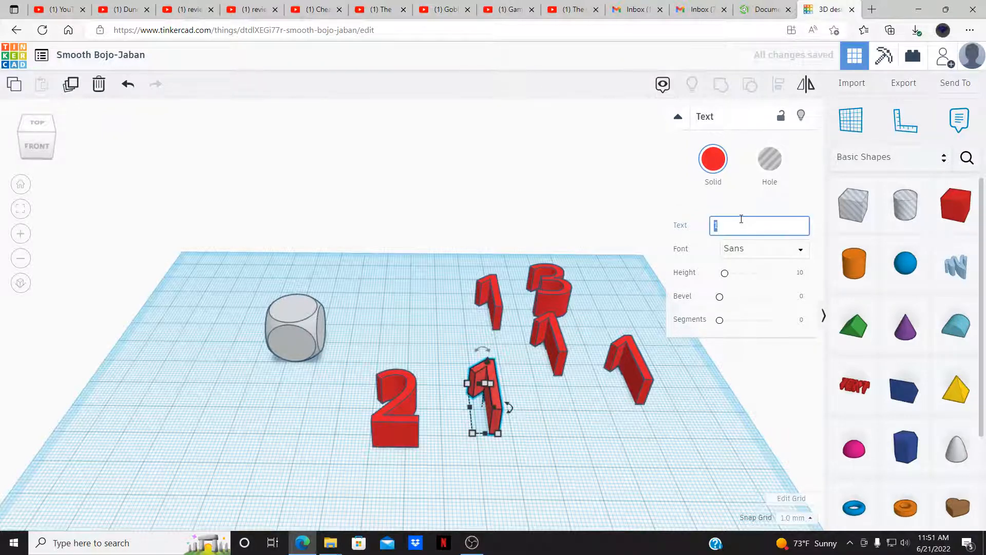
{"action": "type", "text": "4"}
{"action": "left_click", "coordinate": [576, 372]}
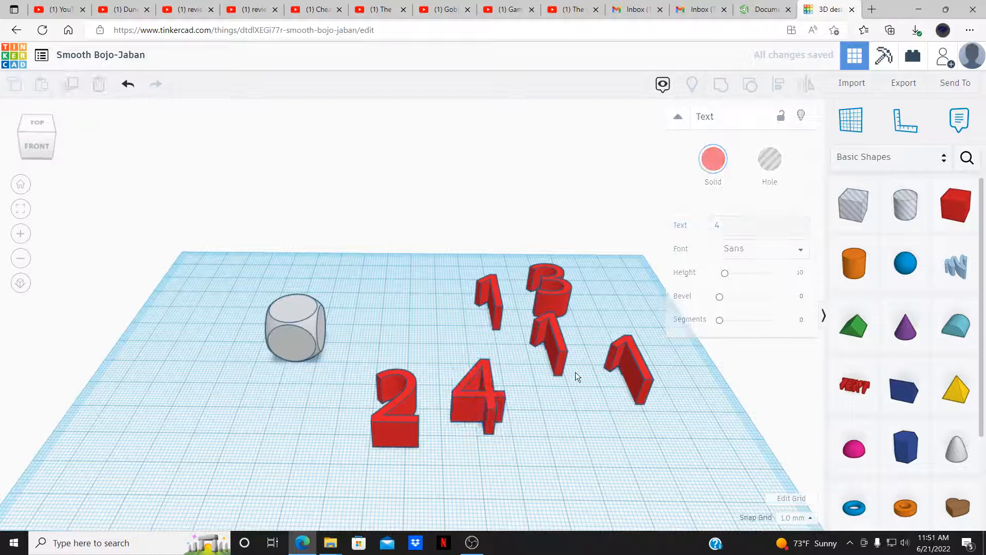
{"action": "left_click", "coordinate": [562, 350]}
{"action": "left_click", "coordinate": [737, 226]}
{"action": "type", "text": "5"}
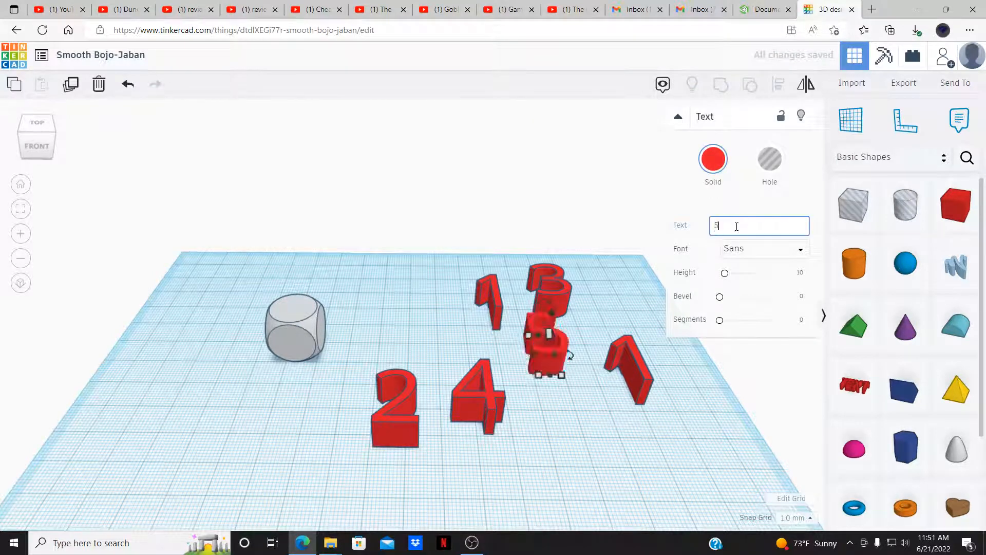
- Change the text of the copy of 1 farthest from the dice to 6
{"action": "left_click", "coordinate": [632, 365]}
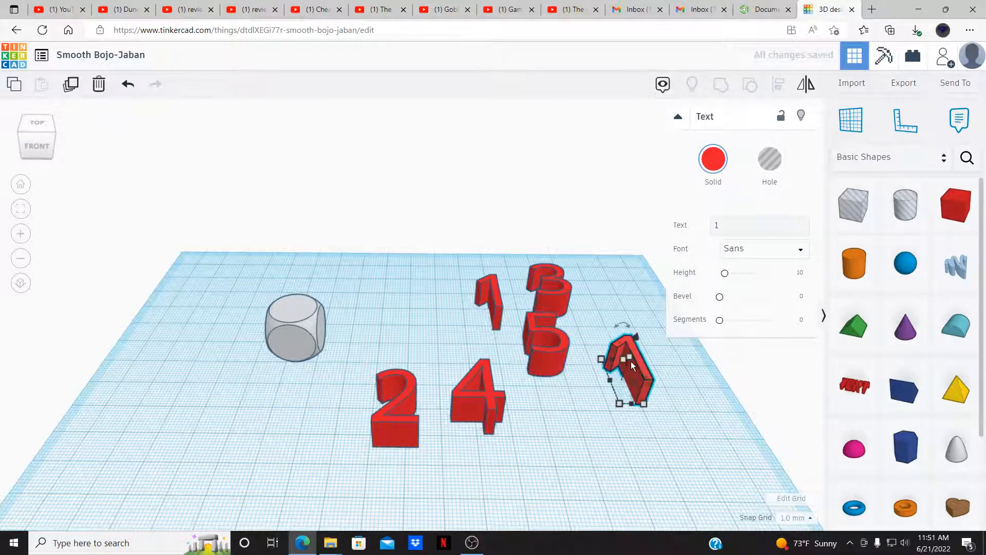
{"action": "left_click", "coordinate": [728, 225]}
{"action": "type", "text": "6"}
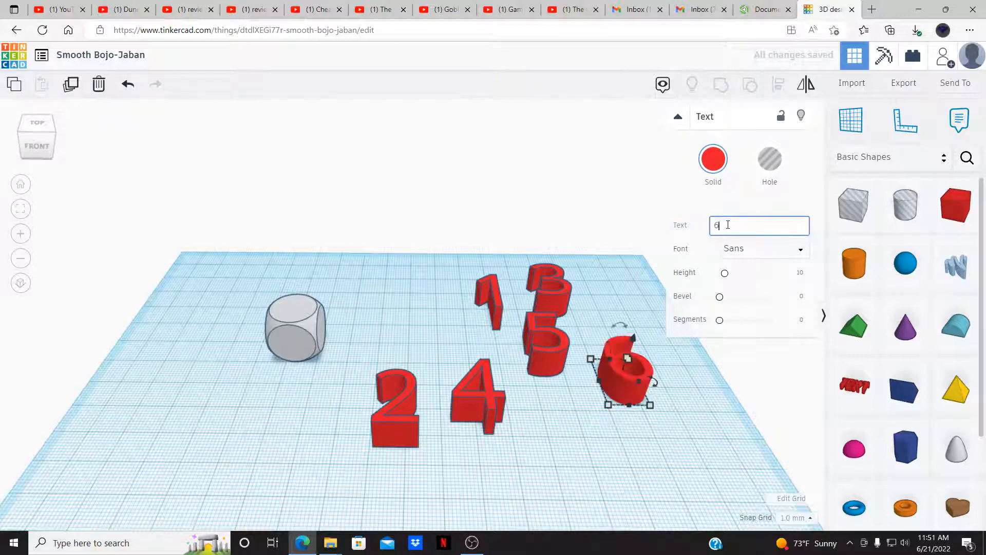
{"action": "left_click", "coordinate": [538, 402]}
- In an orthographic top view, select all the numbers together and scale them down to about 38 by 38 mm overall
{"action": "right_click_drag", "start_coordinate": [538, 402], "coordinate": [597, 440]}
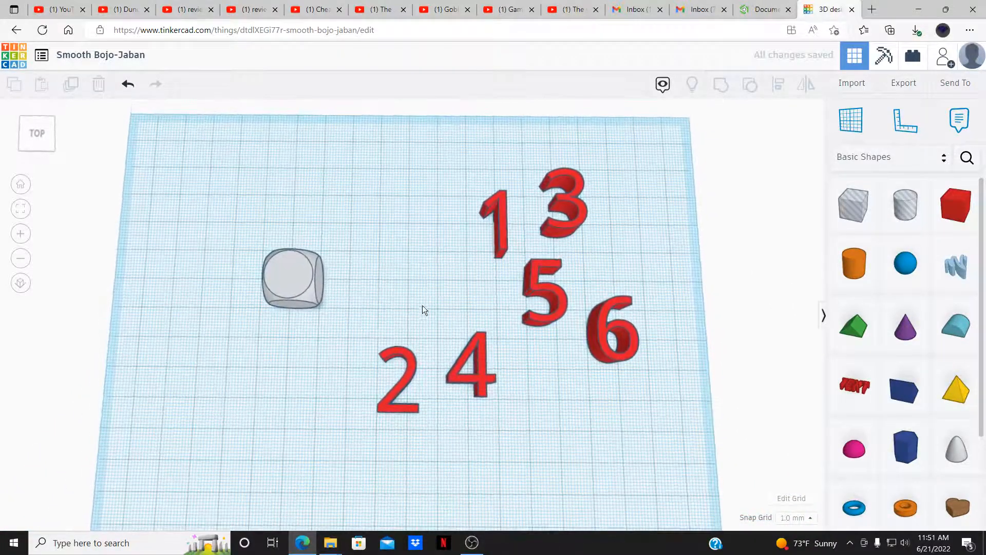
{"action": "left_click", "coordinate": [21, 289]}
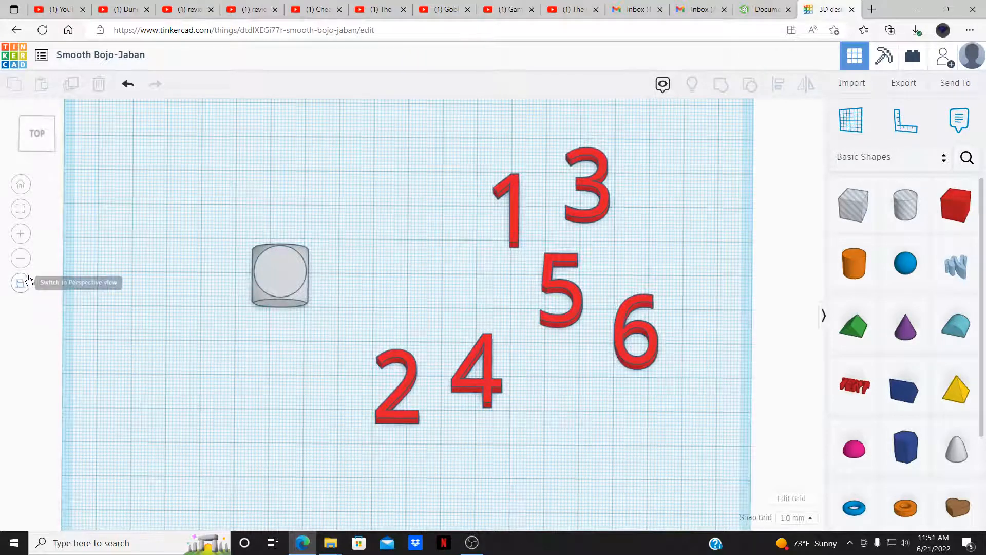
{"action": "left_click", "coordinate": [34, 134]}
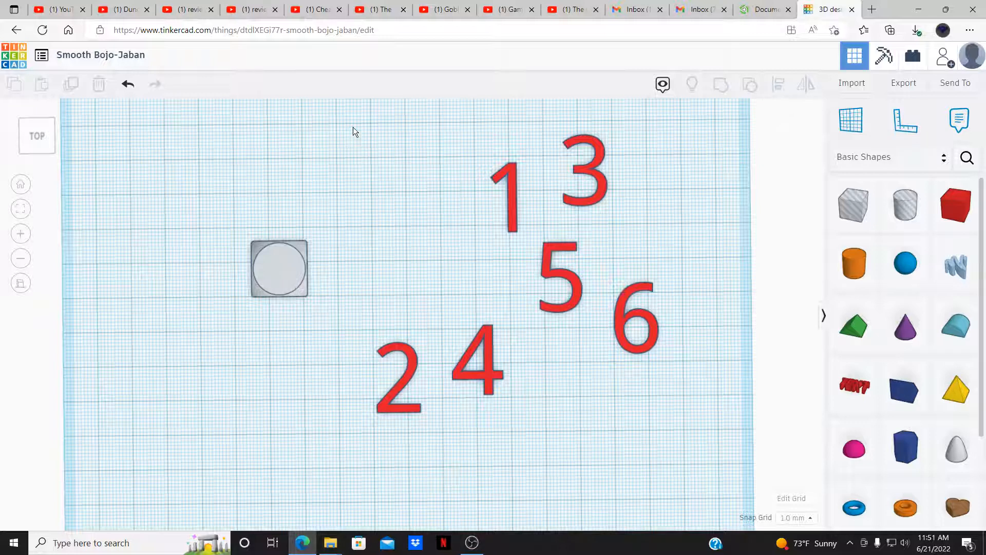
{"action": "left_click_drag", "start_coordinate": [354, 128], "coordinate": [760, 441]}
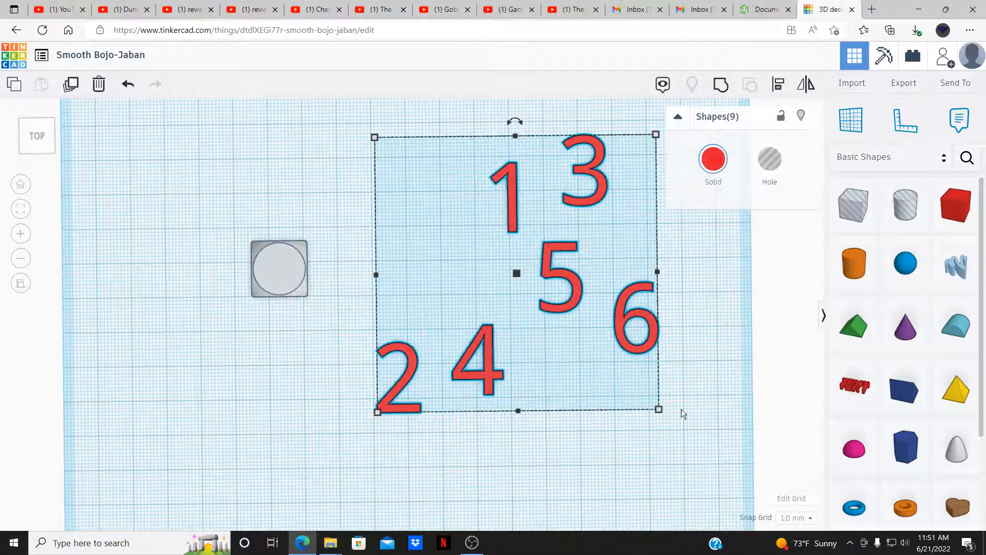
{"action": "left_click_drag", "start_coordinate": [659, 410], "coordinate": [505, 266]}
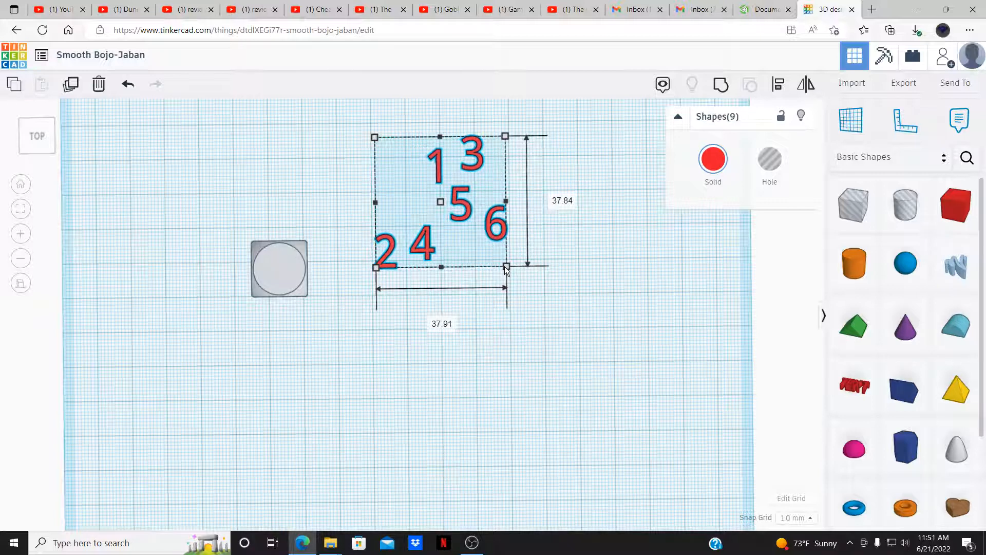
{"action": "left_click_drag", "start_coordinate": [505, 266], "coordinate": [505, 265]}
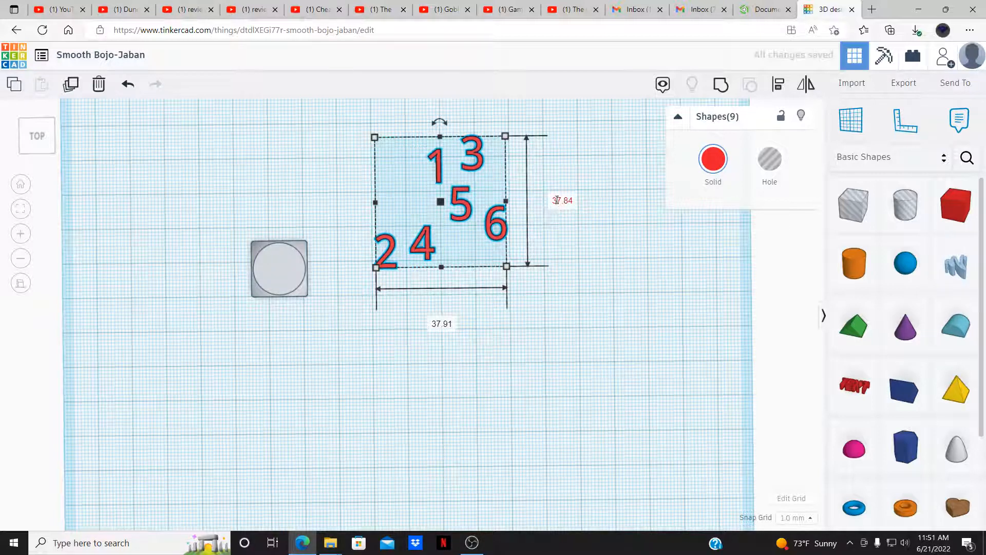
- Try resizing the selected numbers to 35 by 35 mm overall, and undo the resizing back to their original size
{"action": "left_click", "coordinate": [556, 201]}
{"action": "type", "text": "35"}
{"action": "key", "text": "Return"}
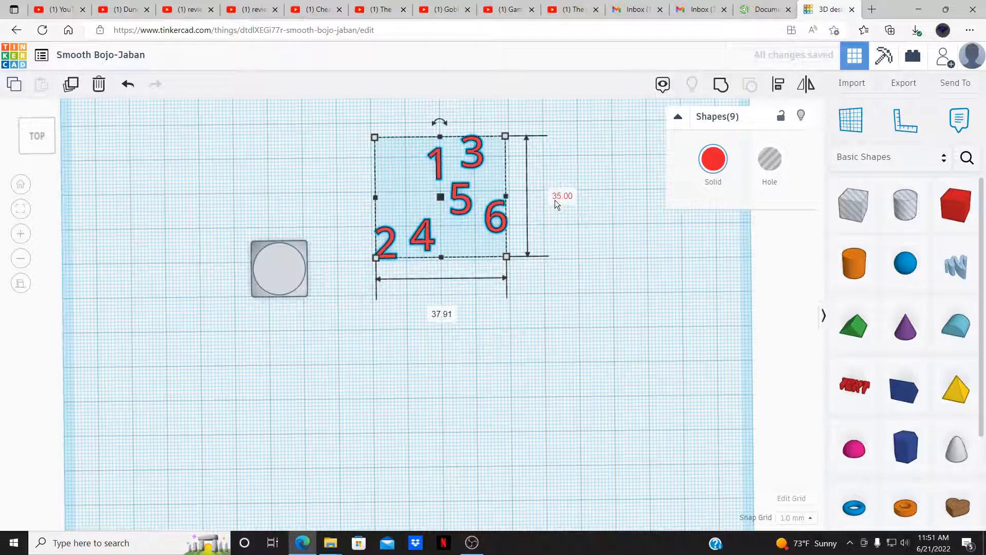
{"action": "left_click", "coordinate": [437, 315]}
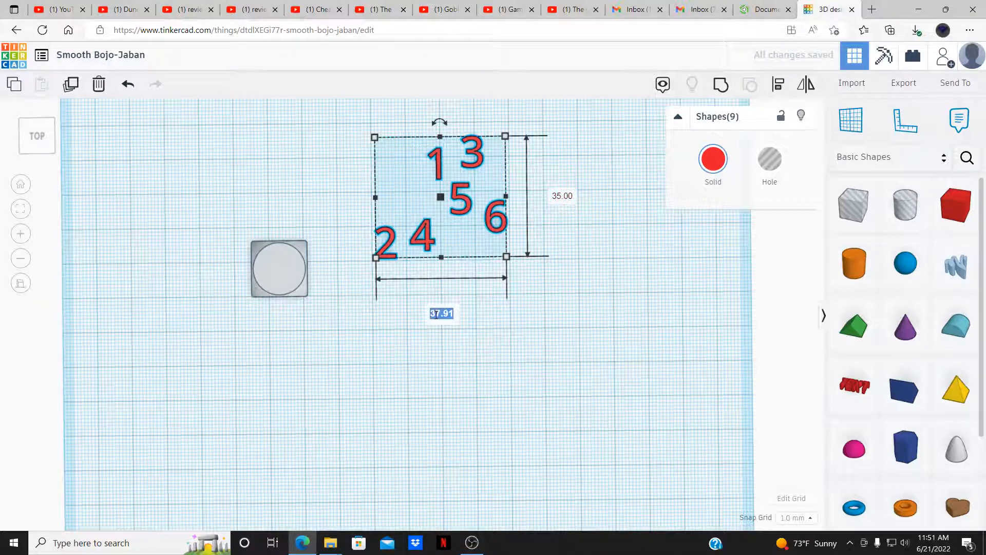
{"action": "type", "text": "35"}
{"action": "key", "text": "Return"}
{"action": "left_click", "coordinate": [553, 347]}
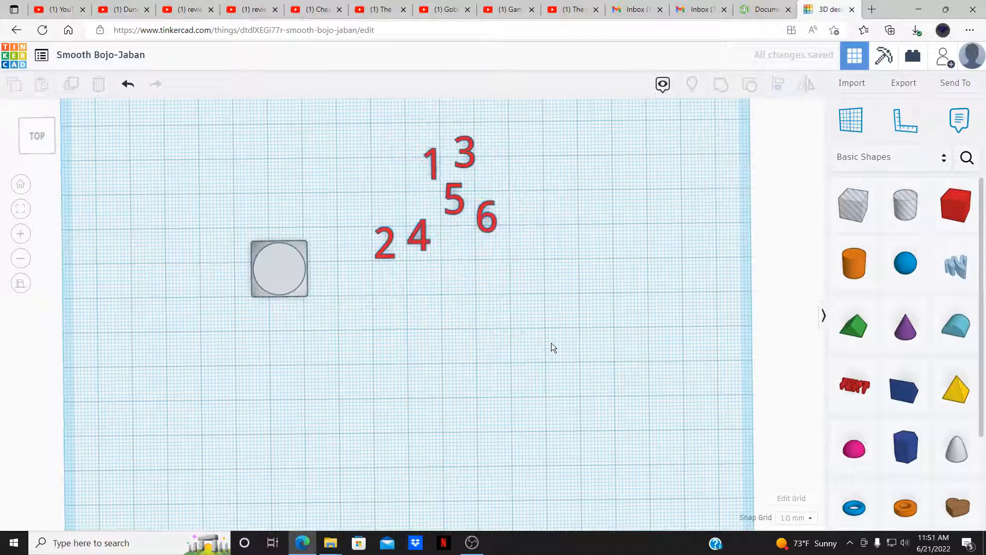
{"action": "key", "text": "ctrl+z"}
{"action": "key", "text": "ctrl+z"}
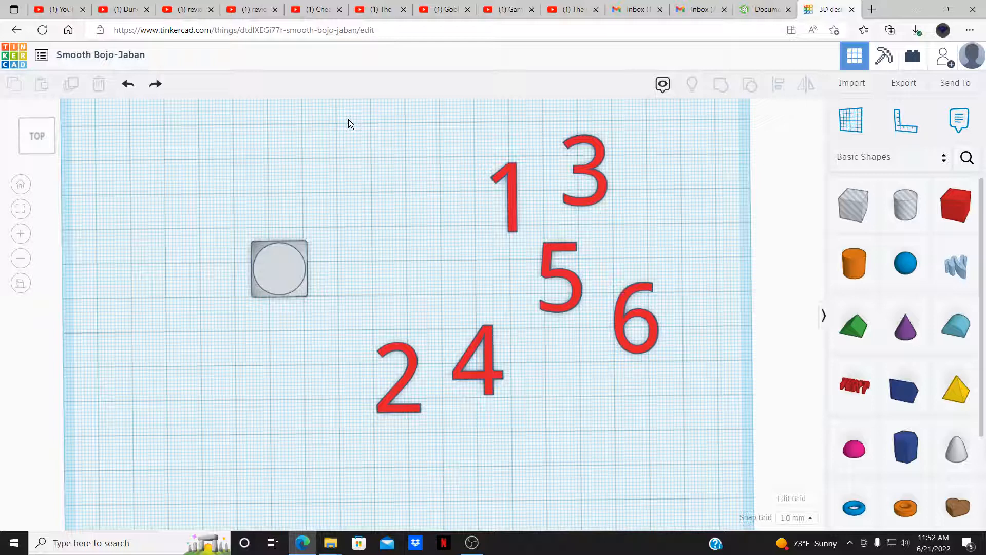
- Select all six numbers together and set their overall length and width to 35 mm each
{"action": "left_click_drag", "start_coordinate": [348, 118], "coordinate": [702, 450]}
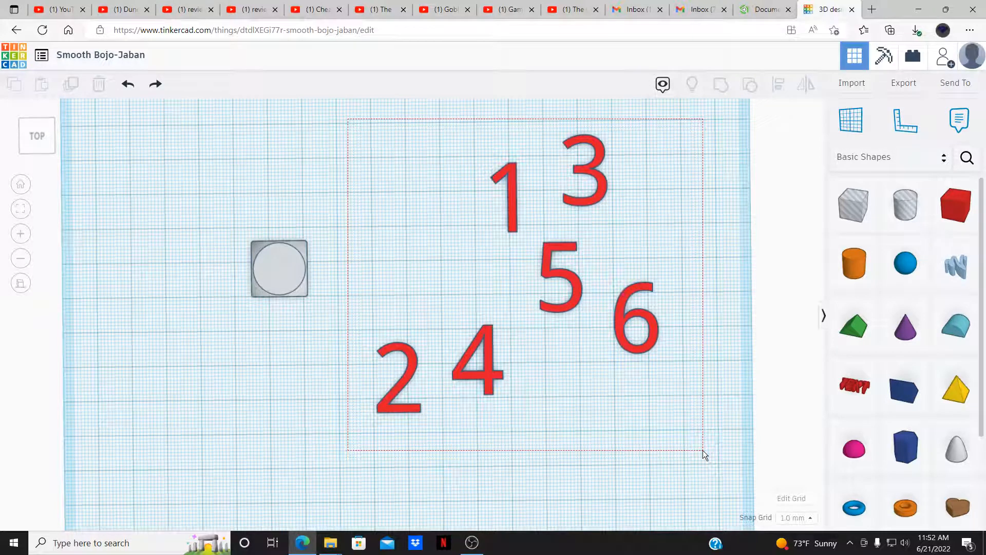
{"action": "left_click_drag", "start_coordinate": [703, 451], "coordinate": [703, 451]}
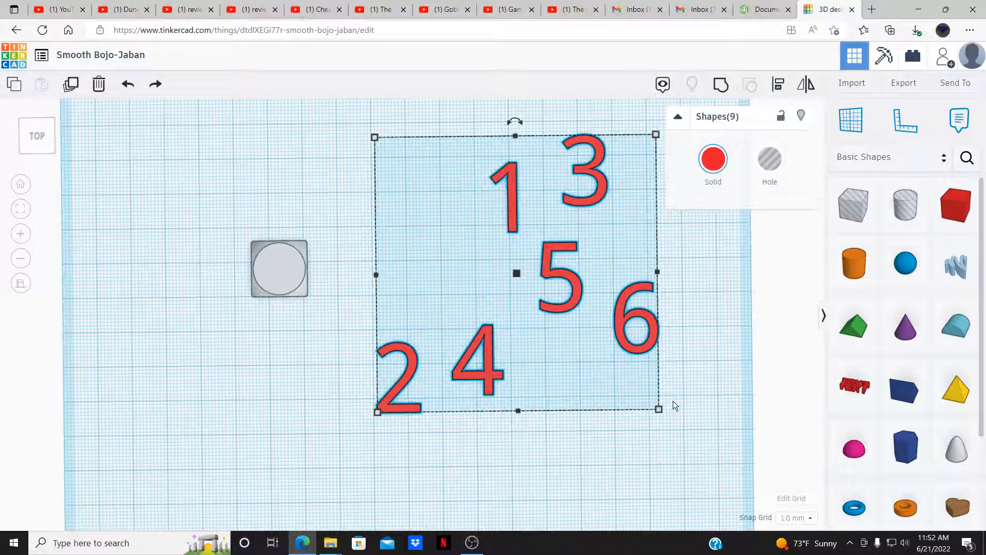
{"action": "left_click", "coordinate": [660, 409]}
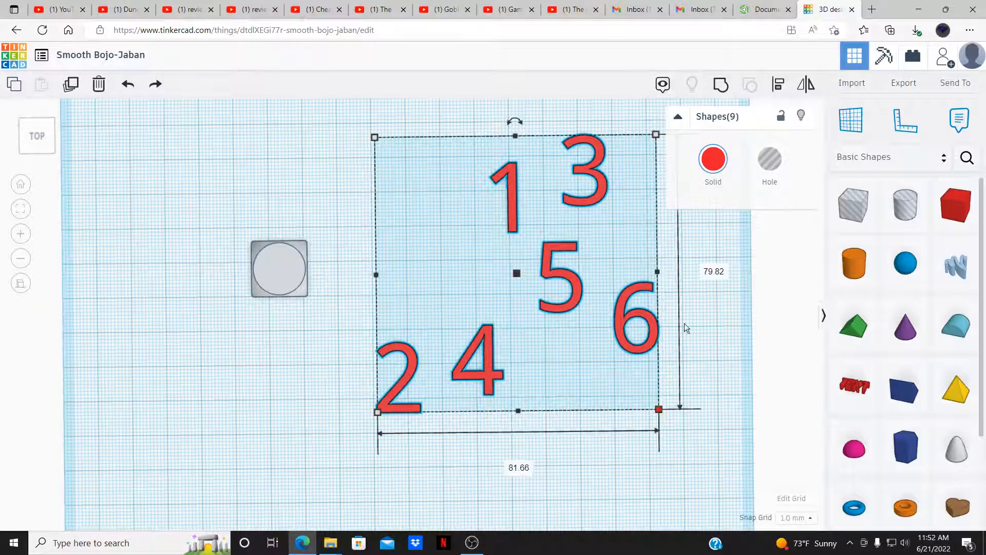
{"action": "left_click", "coordinate": [718, 272]}
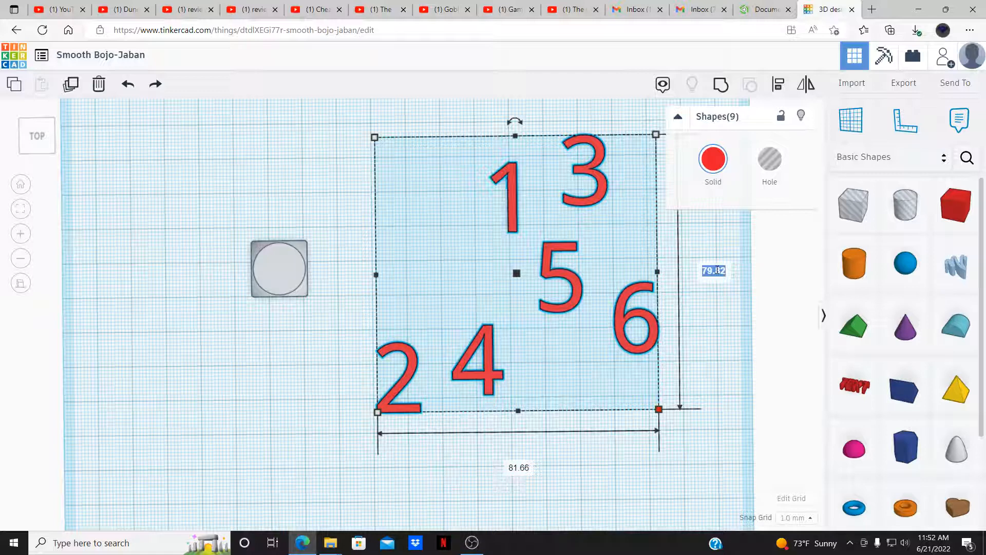
{"action": "type", "text": "35"}
{"action": "key", "text": "Return"}
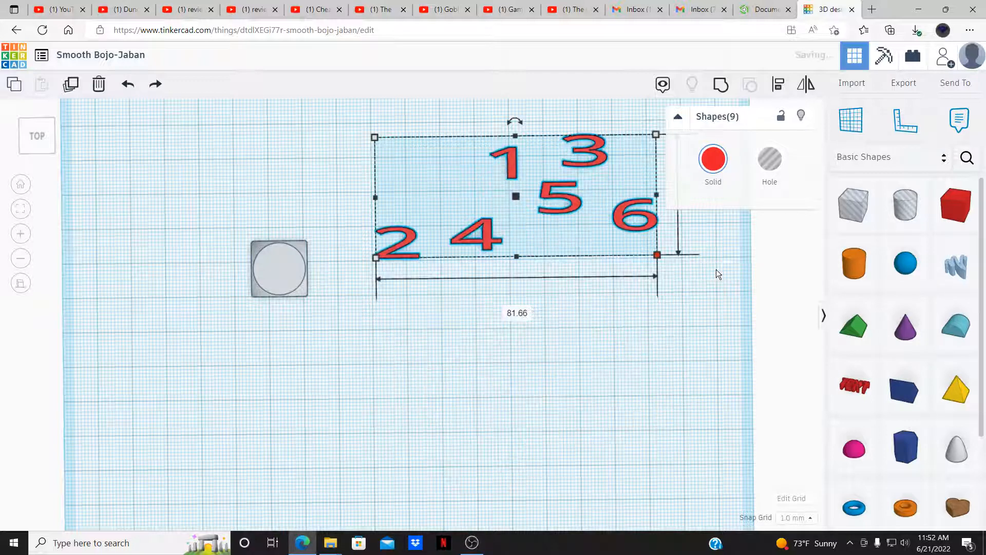
{"action": "left_click", "coordinate": [516, 312]}
{"action": "type", "text": "35"}
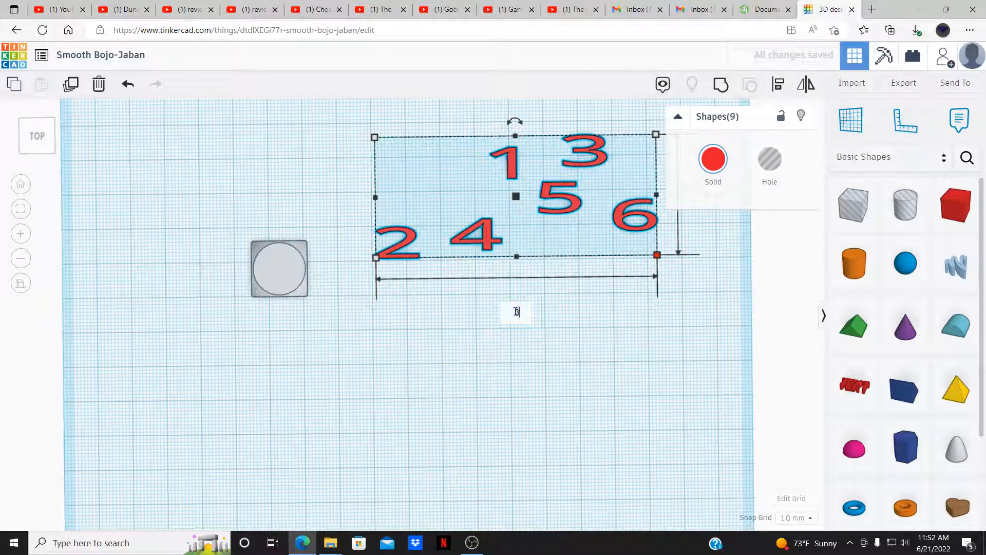
{"action": "key", "text": "Return"}
{"action": "left_click", "coordinate": [426, 347]}
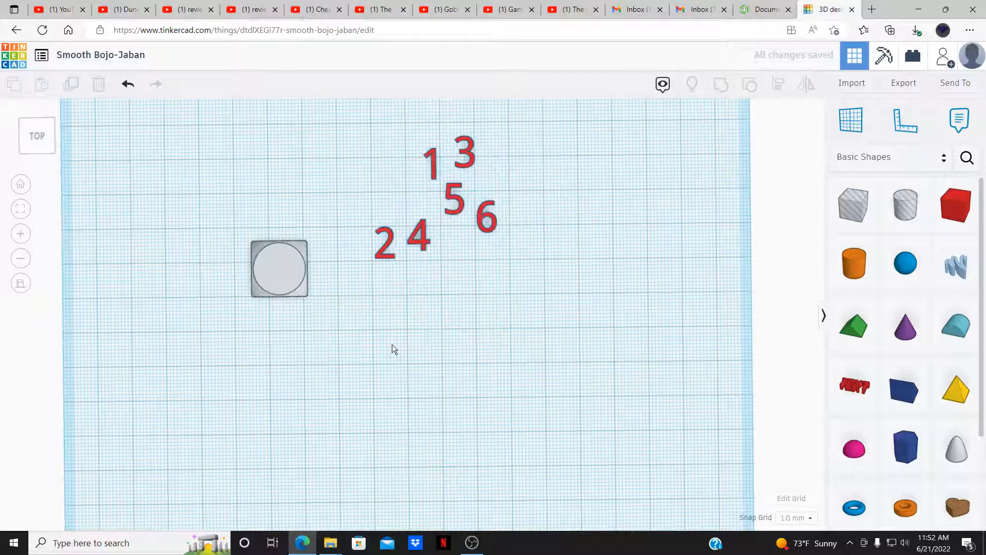
- Select all the numbers in the front view and set their height to 3 mm
{"action": "left_click_drag", "start_coordinate": [50, 150], "coordinate": [24, 166]}
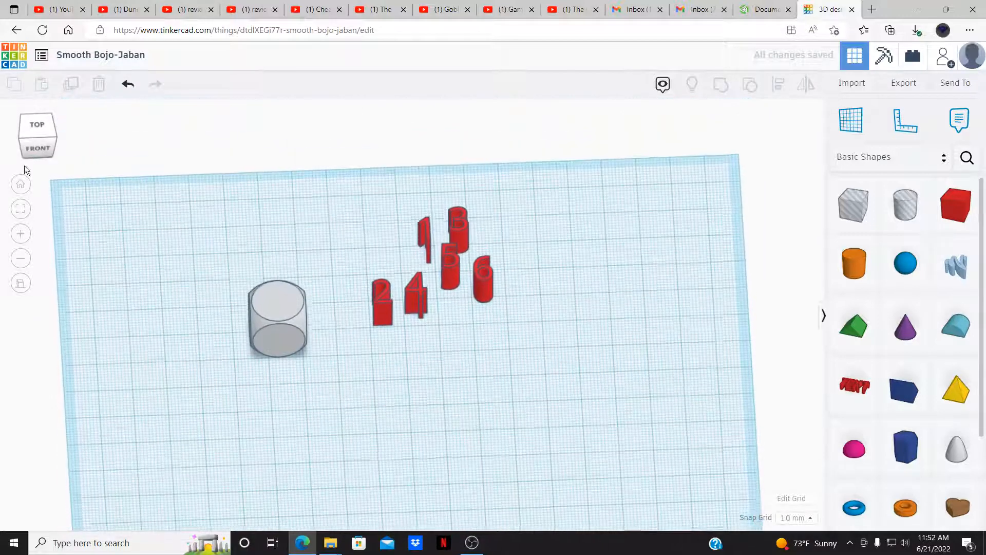
{"action": "left_click", "coordinate": [37, 147]}
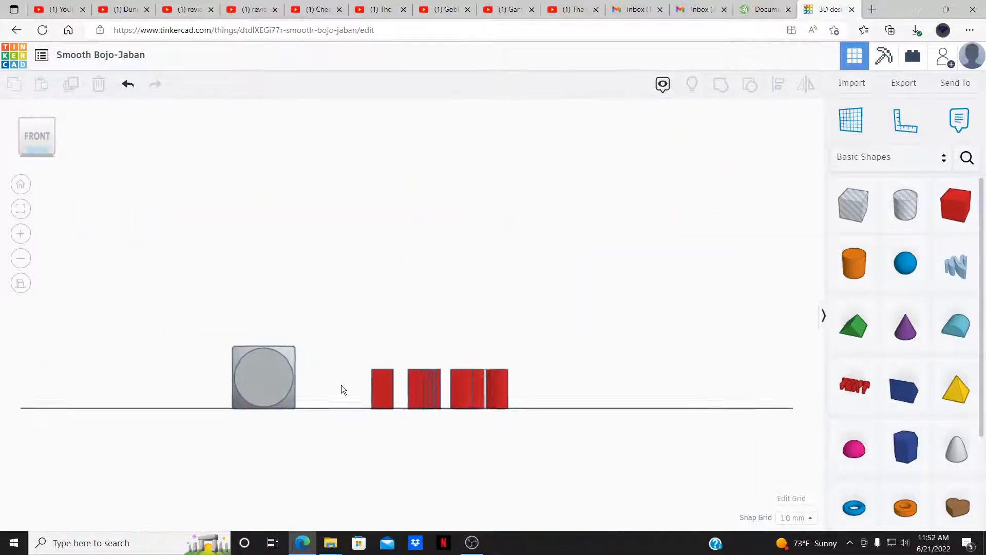
{"action": "scroll", "coordinate": [342, 385], "scroll_direction": "up", "scroll_amount": 3}
{"action": "scroll", "coordinate": [291, 364], "scroll_direction": "down", "scroll_amount": 1}
{"action": "left_click_drag", "start_coordinate": [290, 354], "coordinate": [656, 495]}
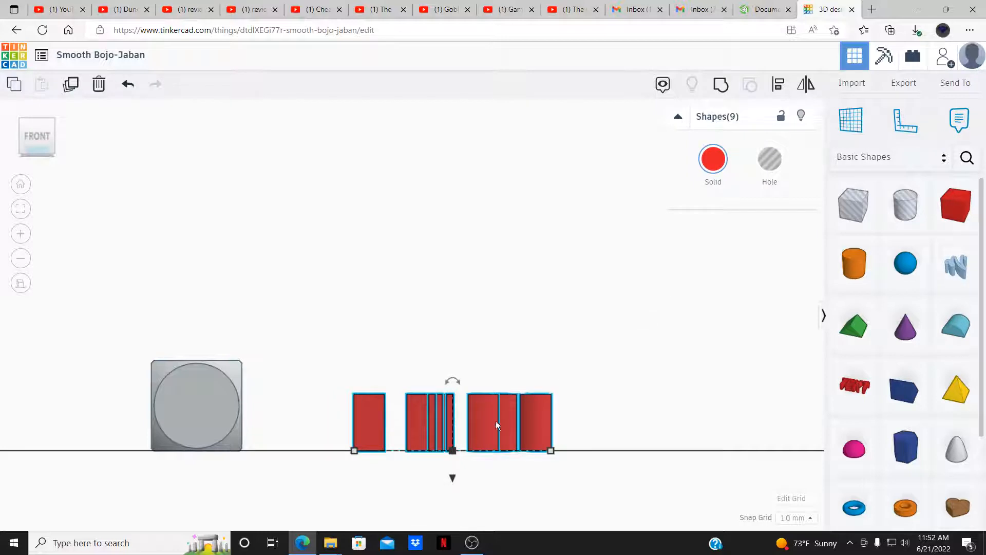
{"action": "right_click_drag", "start_coordinate": [521, 400], "coordinate": [490, 389]}
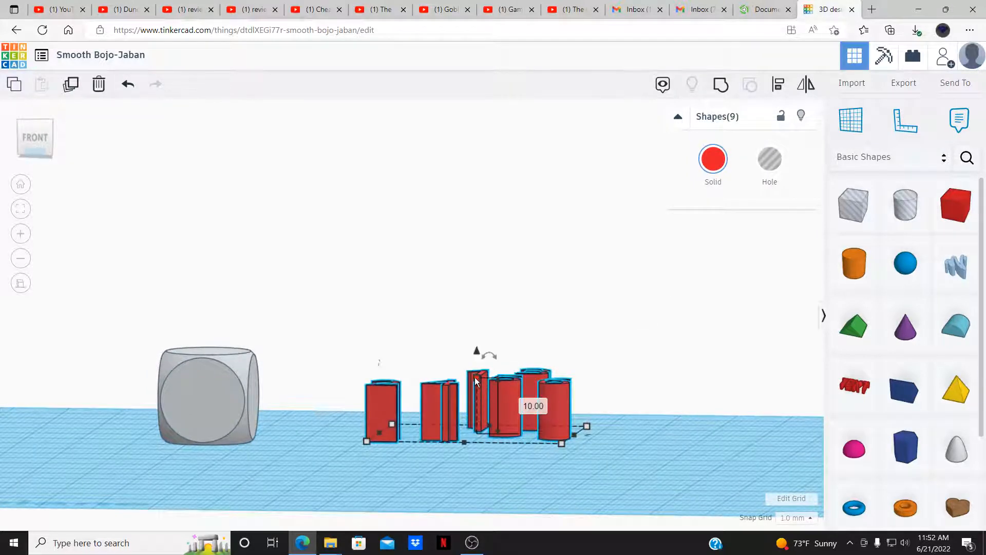
{"action": "left_click", "coordinate": [533, 404]}
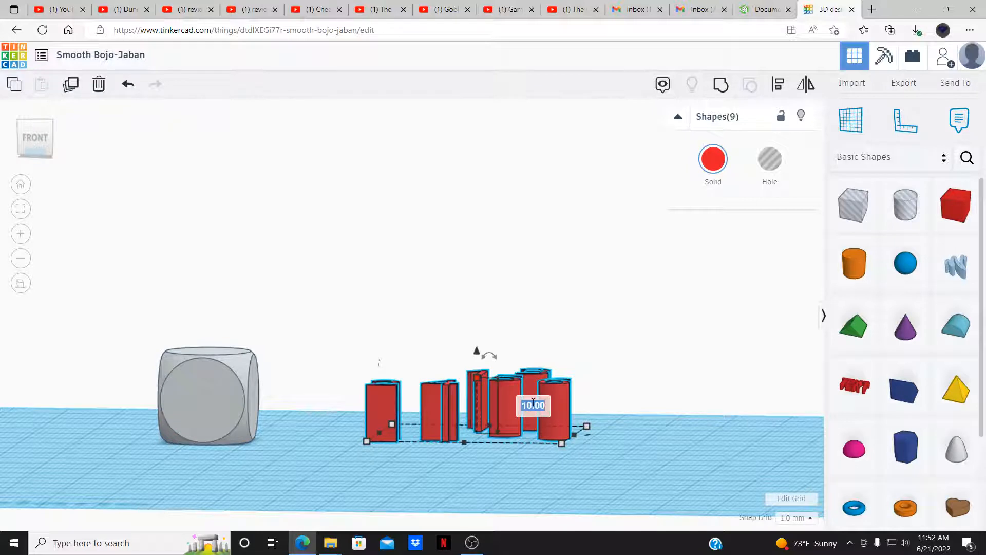
{"action": "type", "text": "3"}
{"action": "key", "text": "Return"}
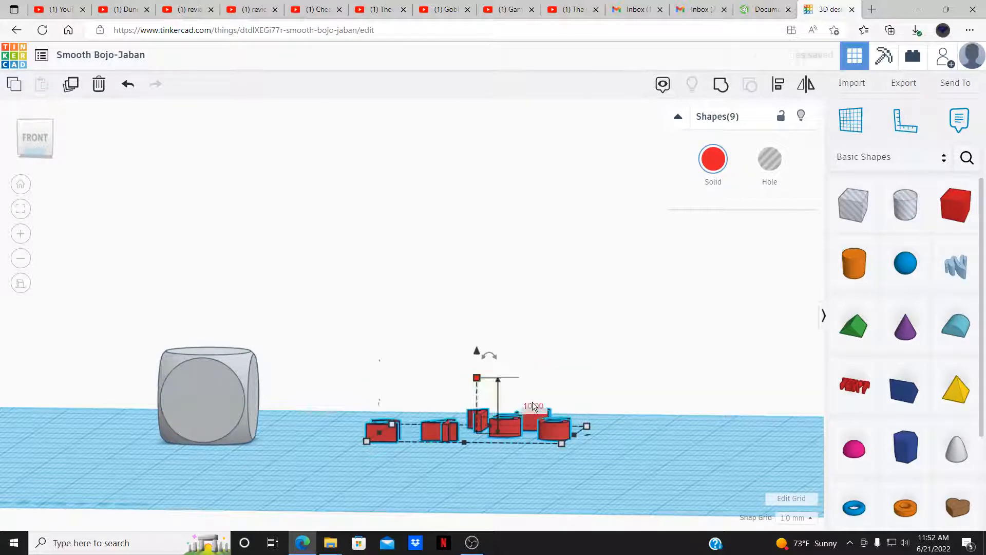
{"action": "left_click", "coordinate": [477, 311]}
{"action": "right_click_drag", "start_coordinate": [476, 311], "coordinate": [460, 336]}
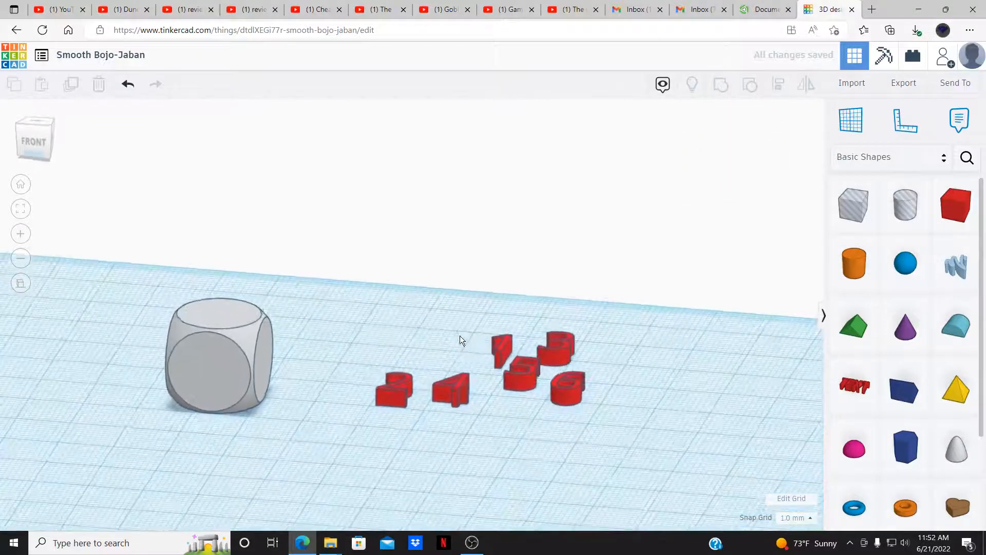
- Duplicate the dice and place the copy on the opposite side of the numbers, in line with the original
{"action": "left_click", "coordinate": [38, 121]}
{"action": "scroll", "coordinate": [496, 312], "scroll_direction": "down", "scroll_amount": 5}
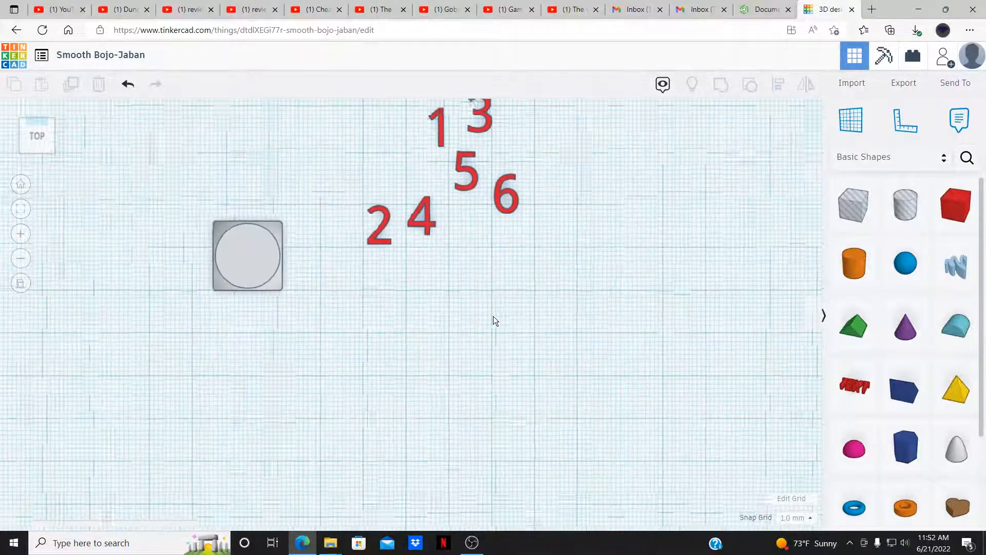
{"action": "scroll", "coordinate": [308, 235], "scroll_direction": "up", "scroll_amount": 3}
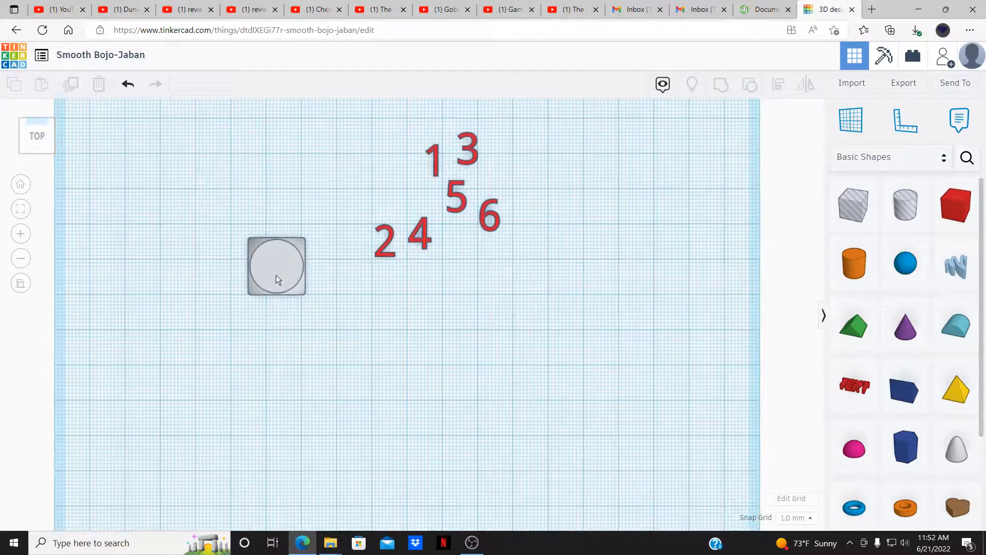
{"action": "left_click", "coordinate": [276, 275]}
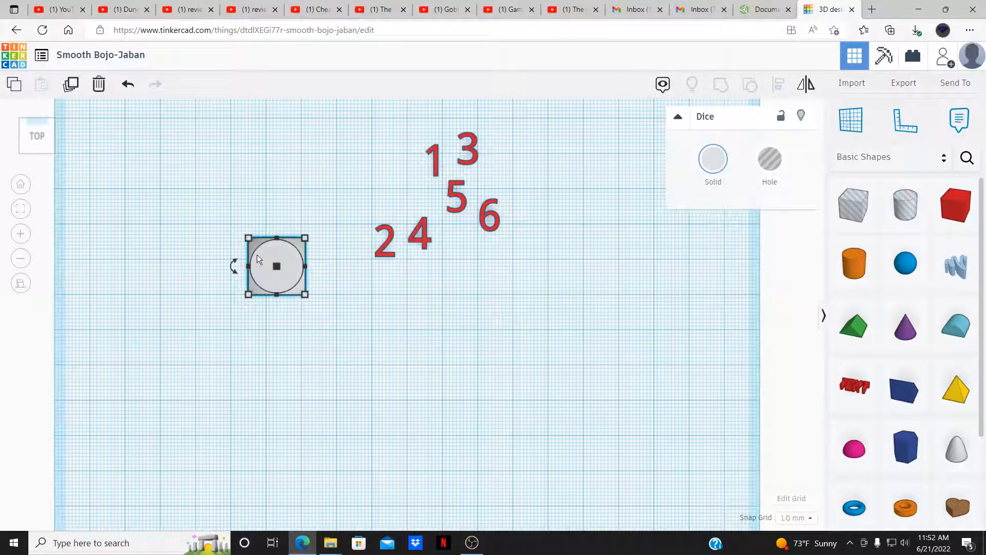
{"action": "key", "text": "ctrl+d"}
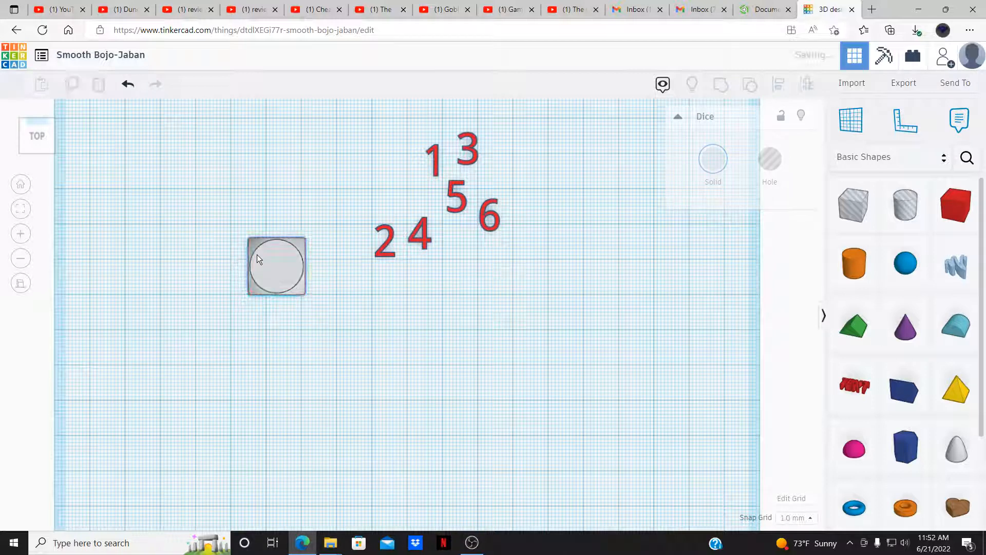
{"action": "left_click_drag", "start_coordinate": [267, 254], "coordinate": [598, 251]}
{"action": "left_click", "coordinate": [321, 333]}
- Copy all six numbers and place the pasted set in front of the second dice
{"action": "scroll", "coordinate": [194, 250], "scroll_direction": "up", "scroll_amount": 3}
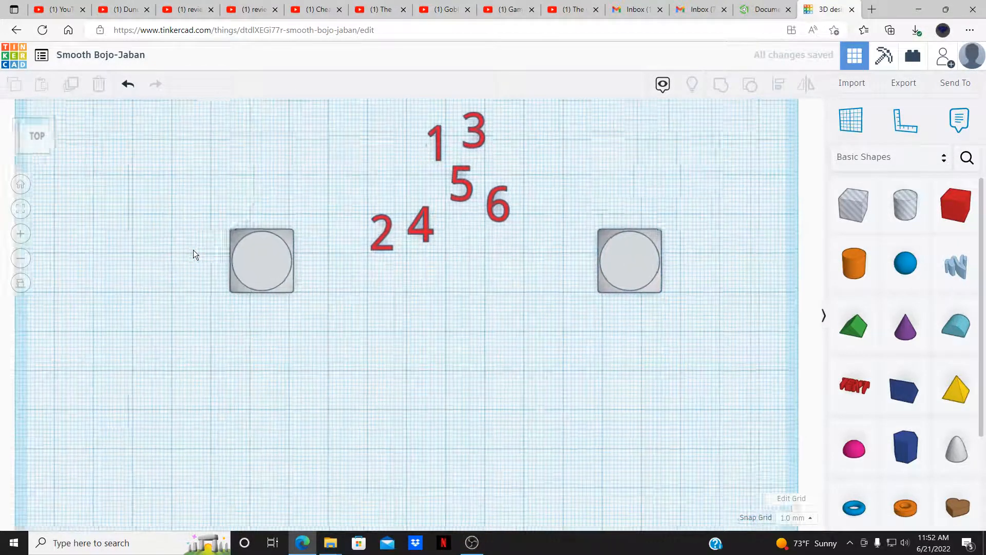
{"action": "right_click_drag", "start_coordinate": [321, 317], "coordinate": [367, 190]}
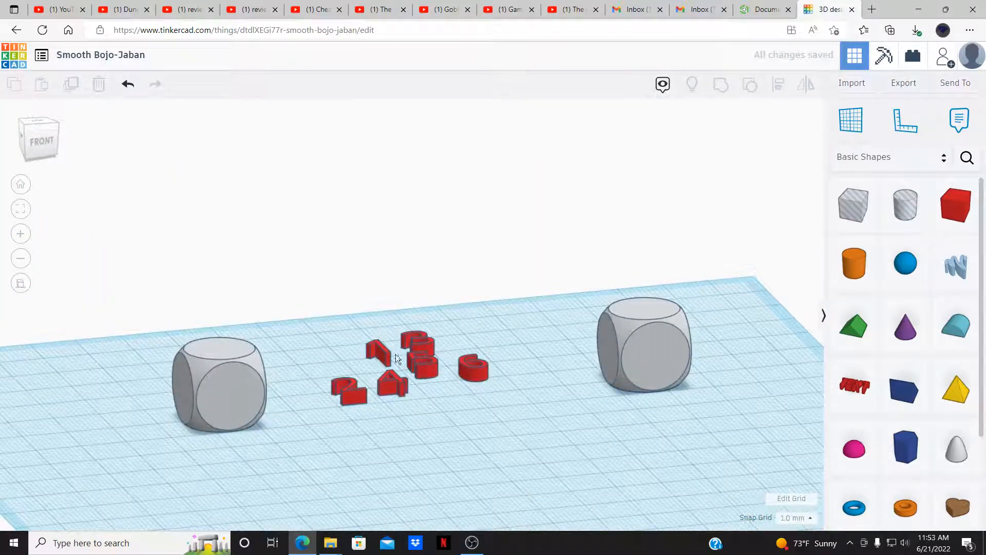
{"action": "left_click_drag", "start_coordinate": [28, 142], "coordinate": [50, 139]}
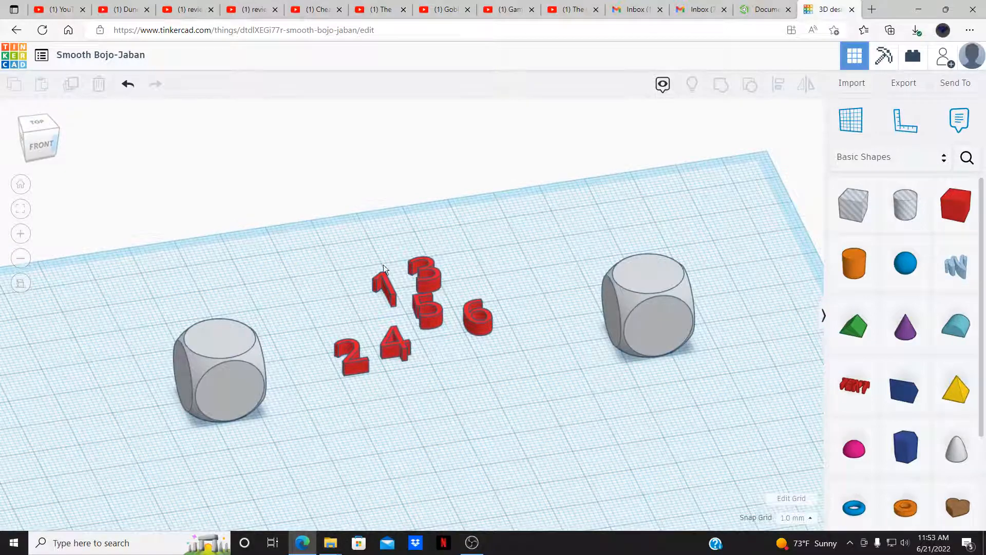
{"action": "left_click_drag", "start_coordinate": [39, 120], "coordinate": [56, 142]}
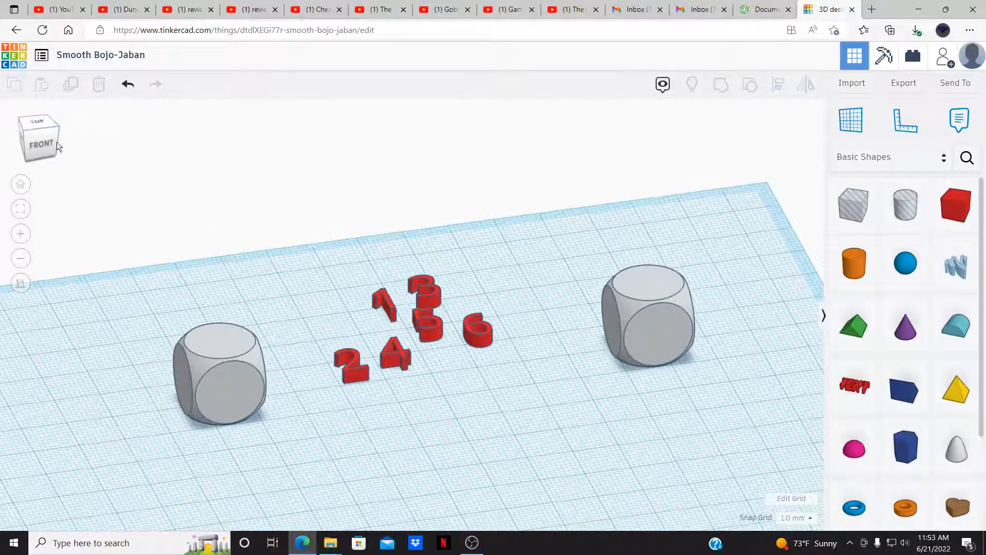
{"action": "left_click", "coordinate": [31, 121]}
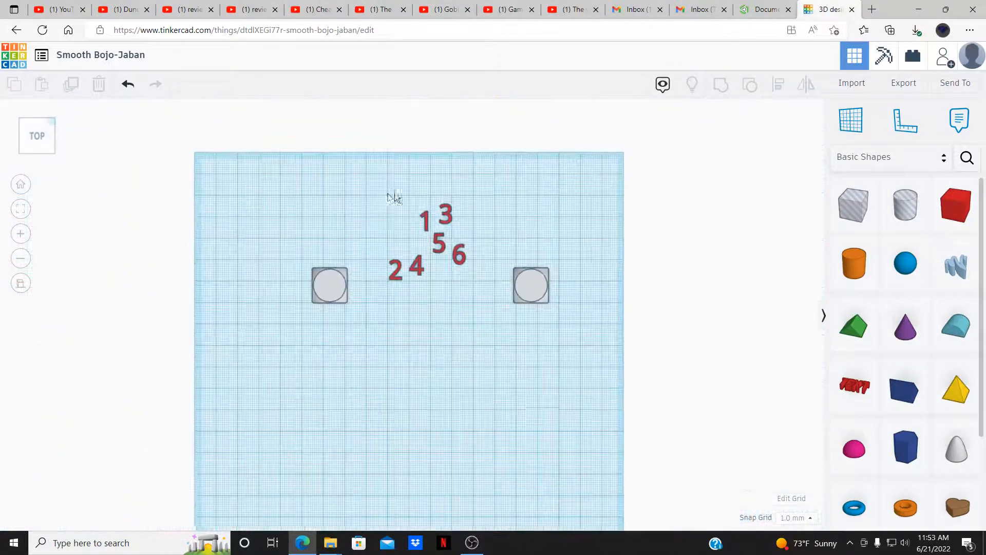
{"action": "left_click_drag", "start_coordinate": [376, 182], "coordinate": [482, 307]}
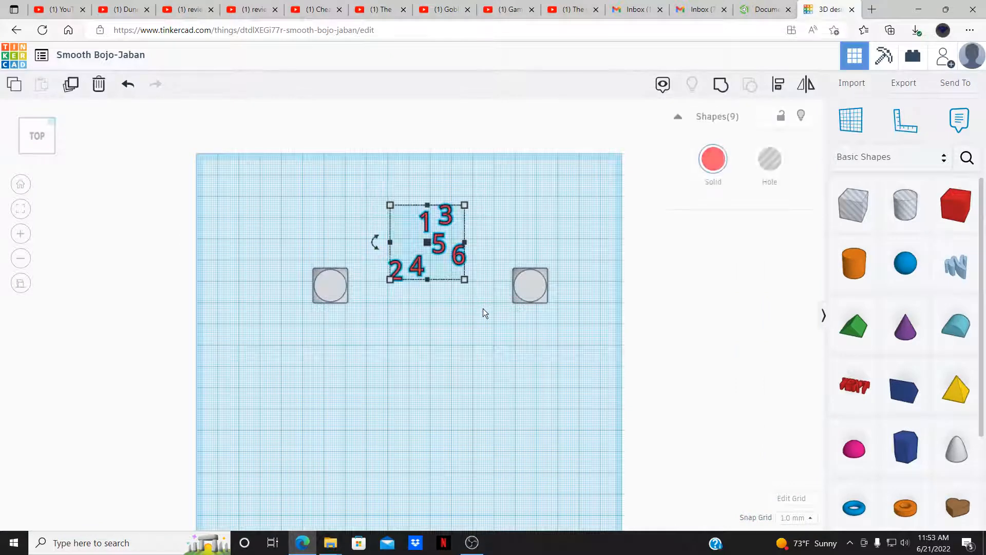
{"action": "key", "text": "ctrl+c"}
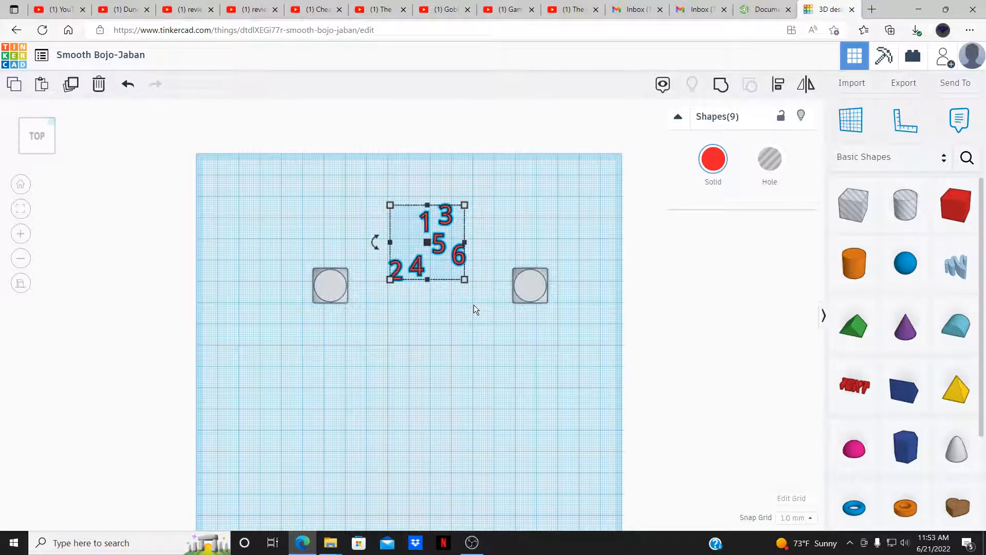
{"action": "key", "text": "ctrl+v"}
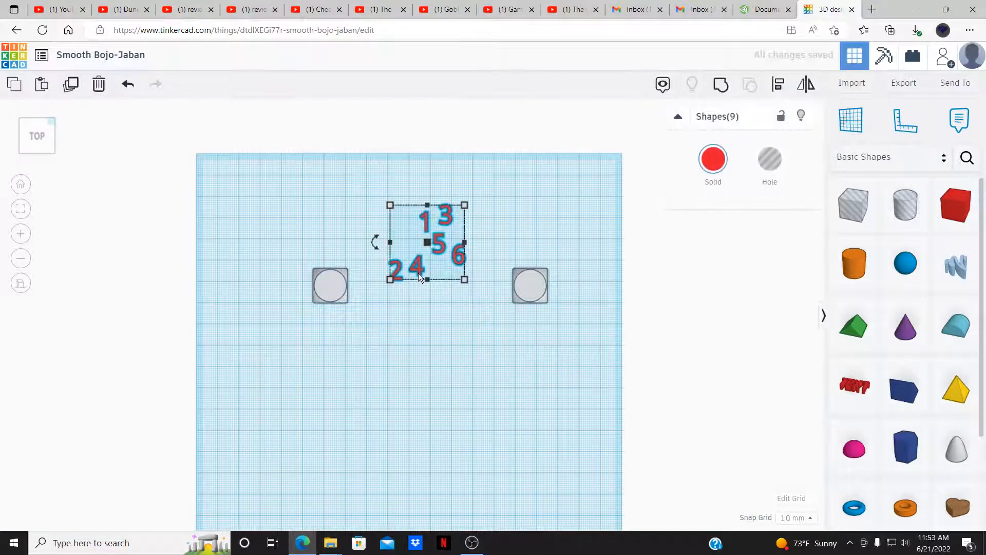
{"action": "left_click_drag", "start_coordinate": [418, 273], "coordinate": [549, 406]}
{"action": "left_click", "coordinate": [339, 398]}
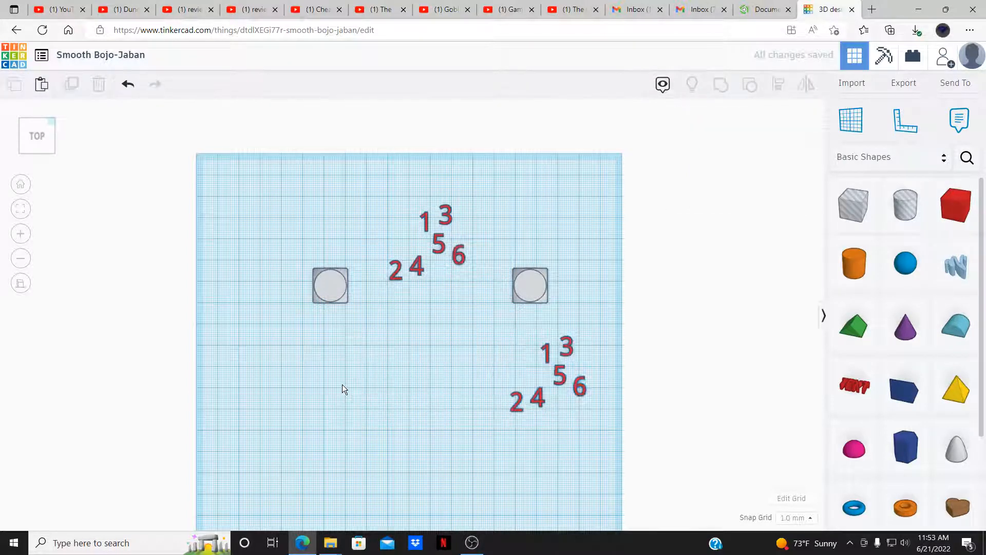
- Raise the 1 of the original set 13 mm above the workplane and move it beside the first dice's upper edge
{"action": "scroll", "coordinate": [318, 355], "scroll_direction": "up", "scroll_amount": 2}
{"action": "scroll", "coordinate": [352, 343], "scroll_direction": "up", "scroll_amount": 4}
{"action": "right_click_drag", "start_coordinate": [380, 324], "coordinate": [448, 281]}
{"action": "left_click", "coordinate": [447, 277]}
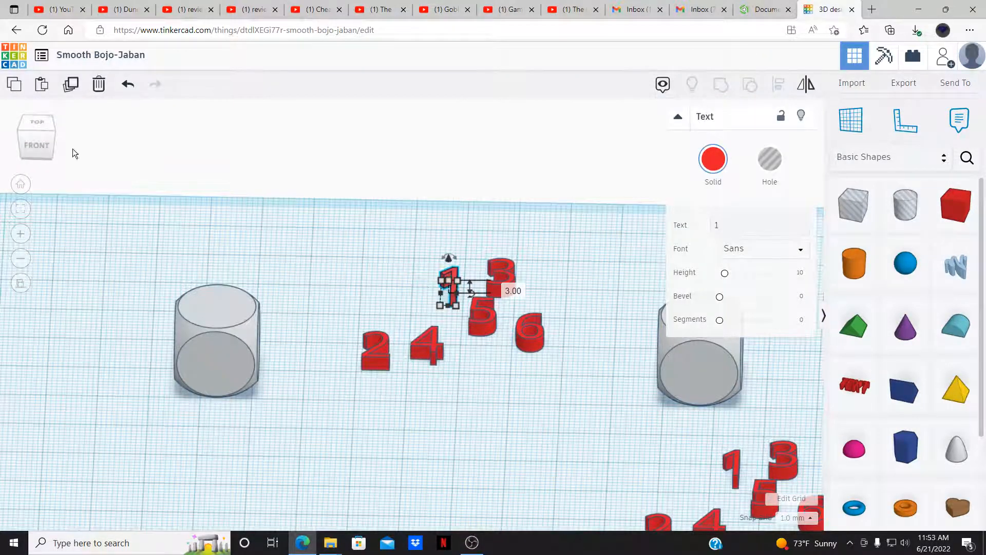
{"action": "left_click", "coordinate": [35, 146]}
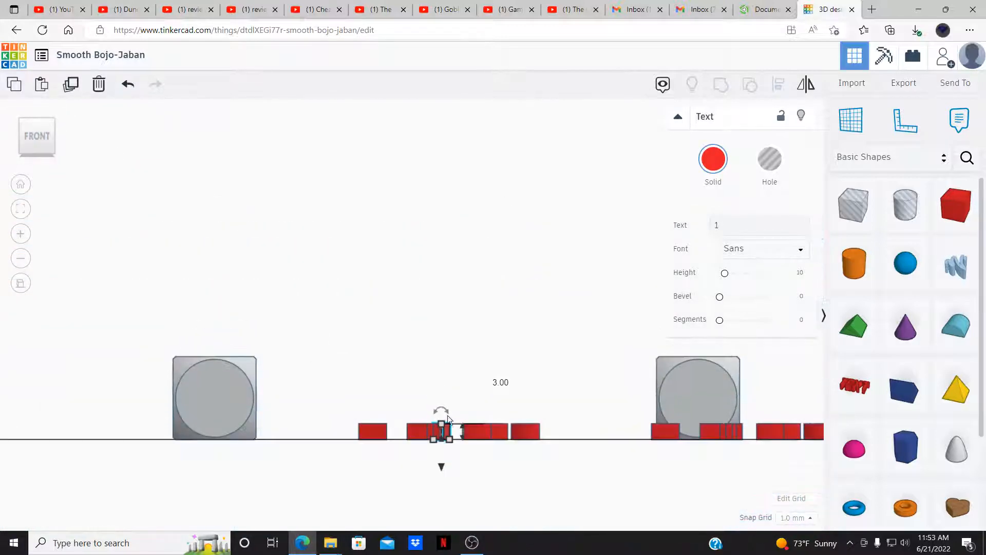
{"action": "left_click_drag", "start_coordinate": [443, 466], "coordinate": [431, 398]}
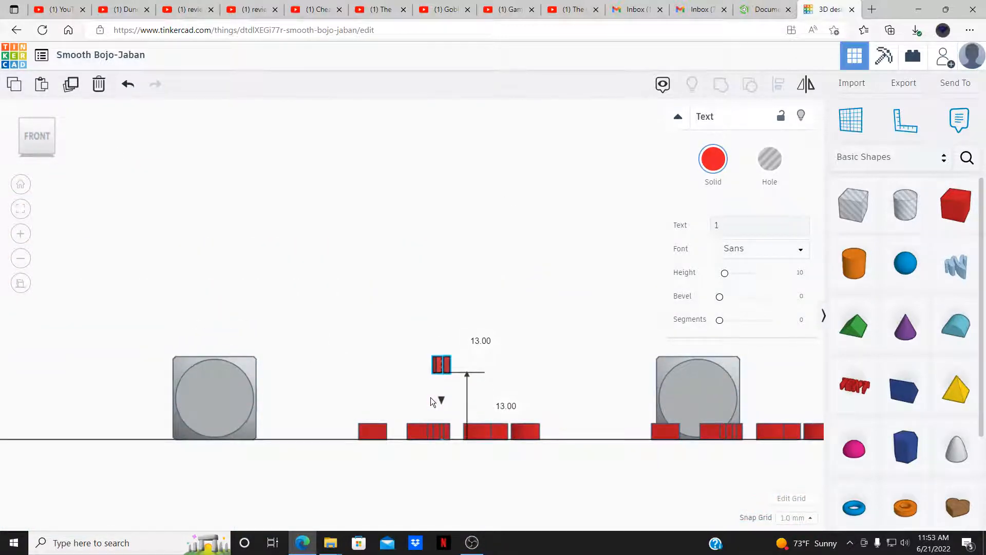
{"action": "left_click_drag", "start_coordinate": [430, 363], "coordinate": [264, 377]}
{"action": "left_click", "coordinate": [337, 393]}
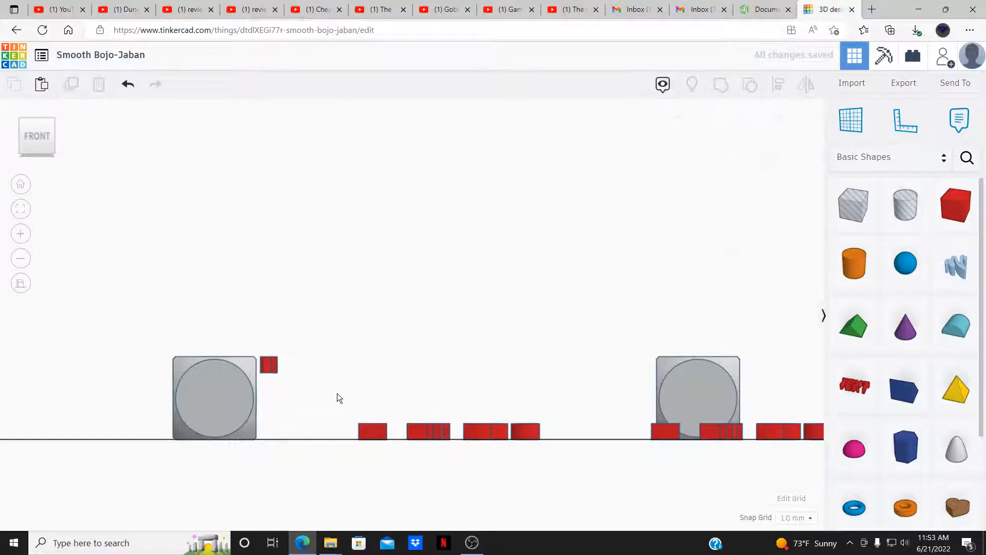
- Move the 2 of the original set beside the first dice and rotate it 180° so it lies face down
{"action": "right_click_drag", "start_coordinate": [367, 380], "coordinate": [381, 342]}
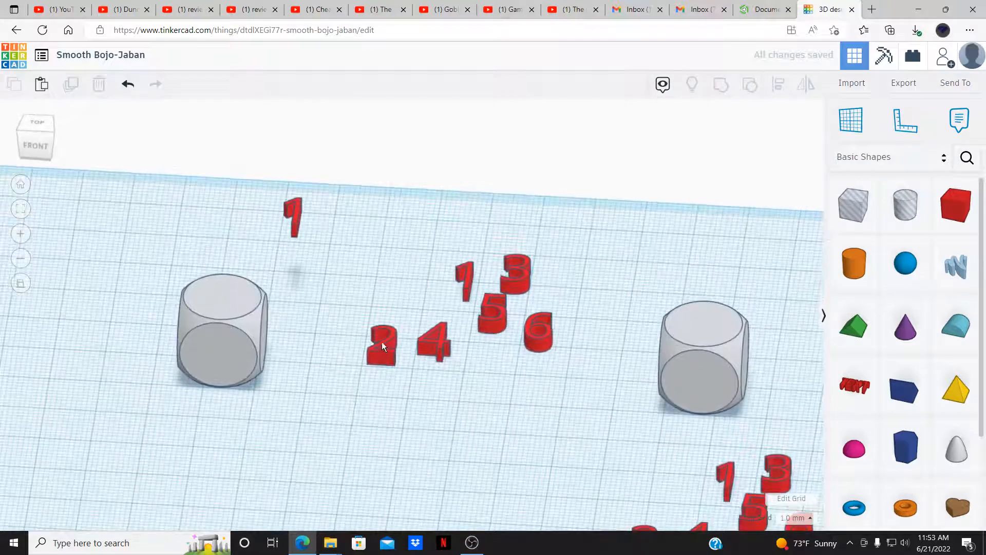
{"action": "left_click_drag", "start_coordinate": [378, 353], "coordinate": [283, 373]}
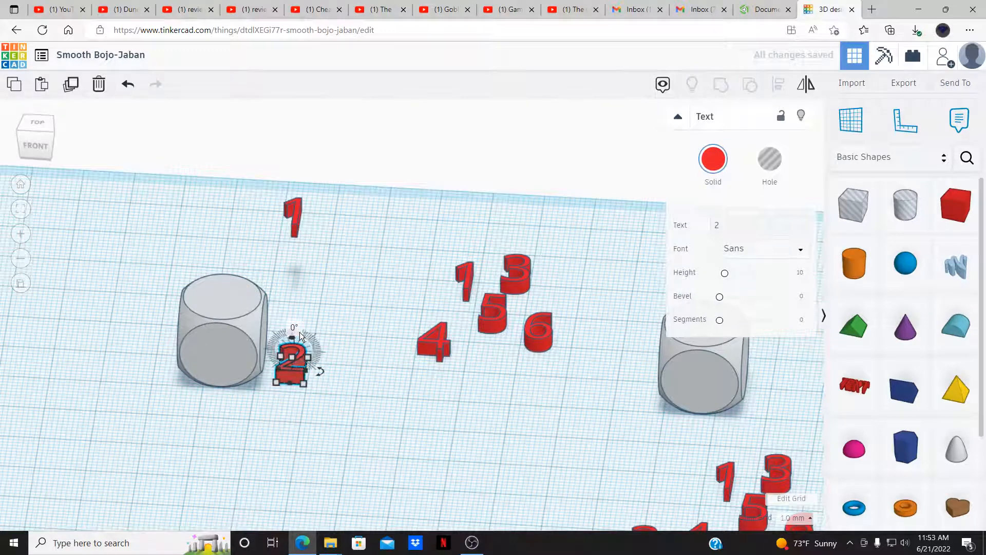
{"action": "right_click_drag", "start_coordinate": [332, 351], "coordinate": [358, 352]}
{"action": "left_click_drag", "start_coordinate": [300, 386], "coordinate": [295, 450]}
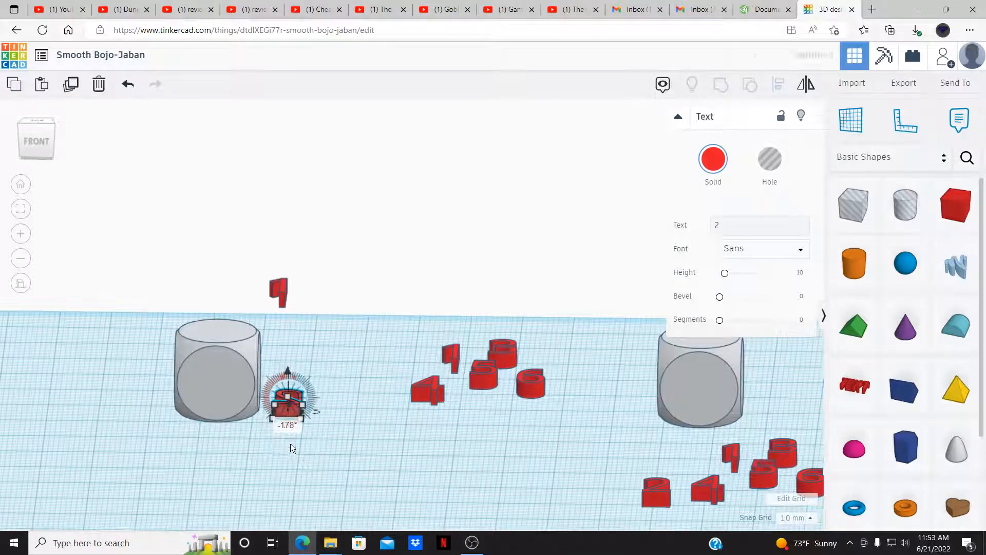
{"action": "left_click", "coordinate": [286, 425]}
{"action": "type", "text": "180"}
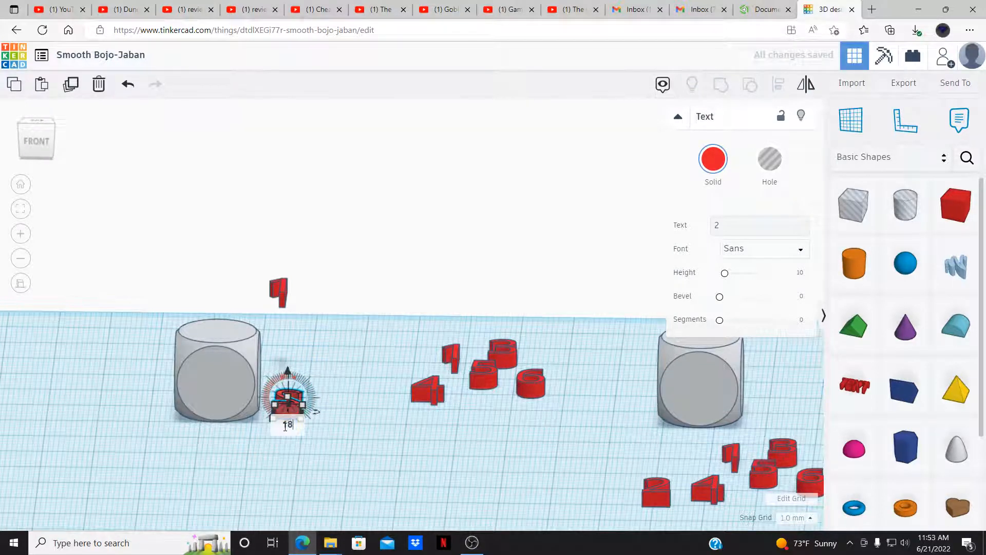
{"action": "key", "text": "Return"}
{"action": "left_click", "coordinate": [329, 449]}
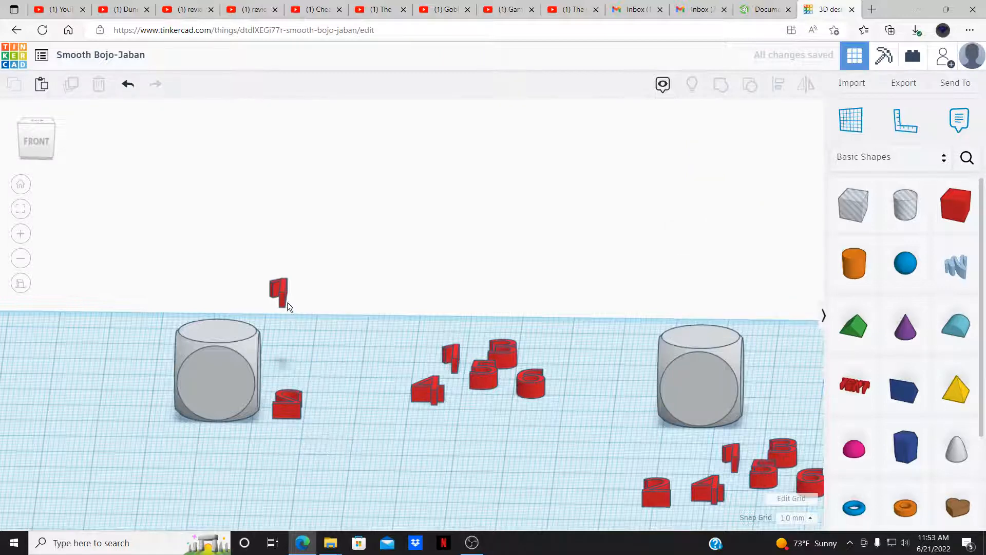
- Select the remaining numbers between the two dice and rotate them 90° so they stand upright facing front
{"action": "right_click_drag", "start_coordinate": [415, 431], "coordinate": [376, 438]}
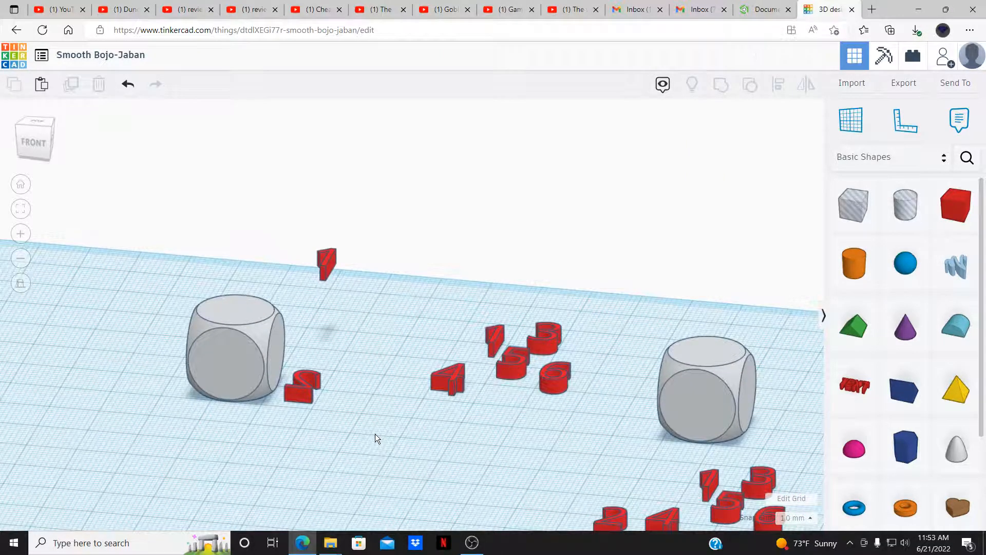
{"action": "right_click_drag", "start_coordinate": [227, 347], "coordinate": [222, 370]}
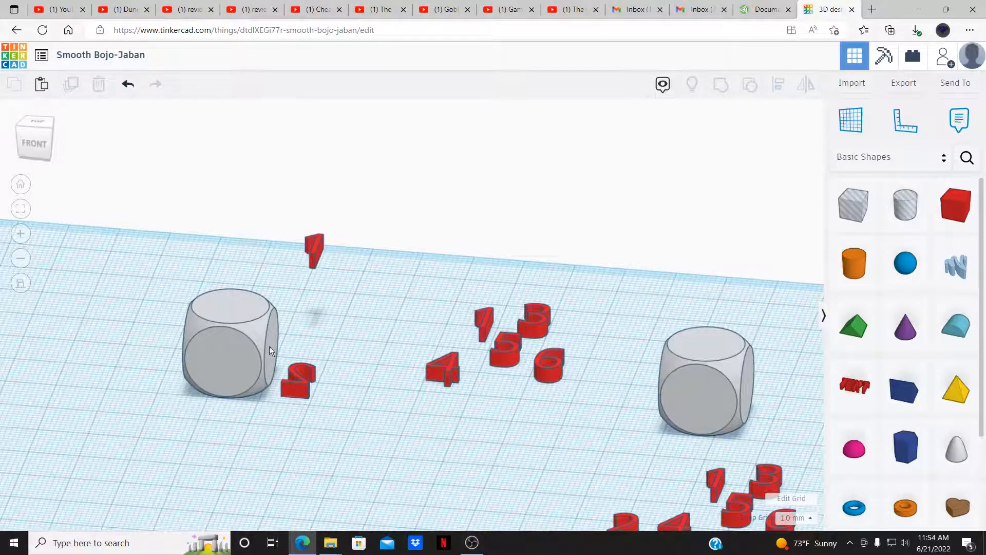
{"action": "left_click_drag", "start_coordinate": [396, 280], "coordinate": [602, 423]}
{"action": "right_click_drag", "start_coordinate": [602, 423], "coordinate": [558, 379]}
{"action": "left_click_drag", "start_coordinate": [549, 381], "coordinate": [548, 275]}
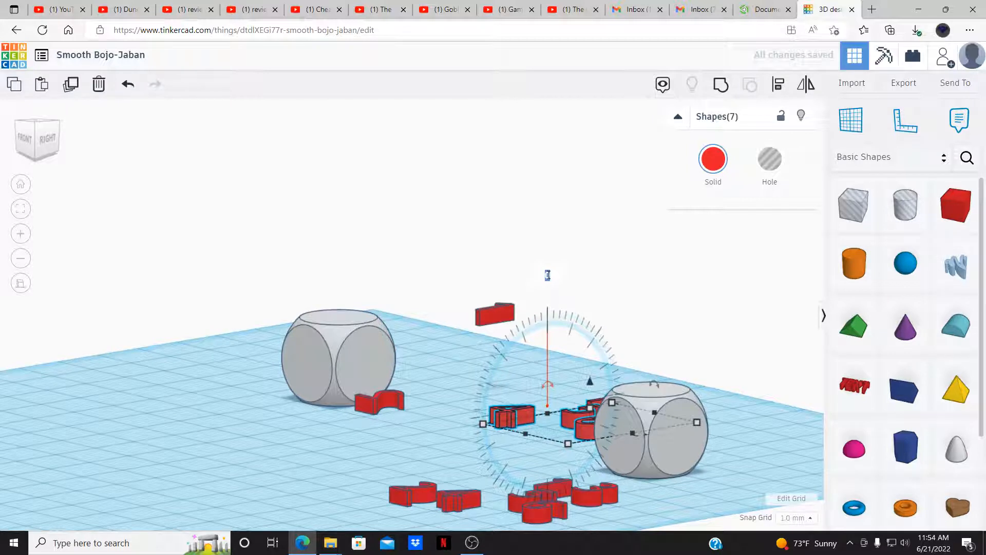
{"action": "type", "text": "90"}
{"action": "key", "text": "Return"}
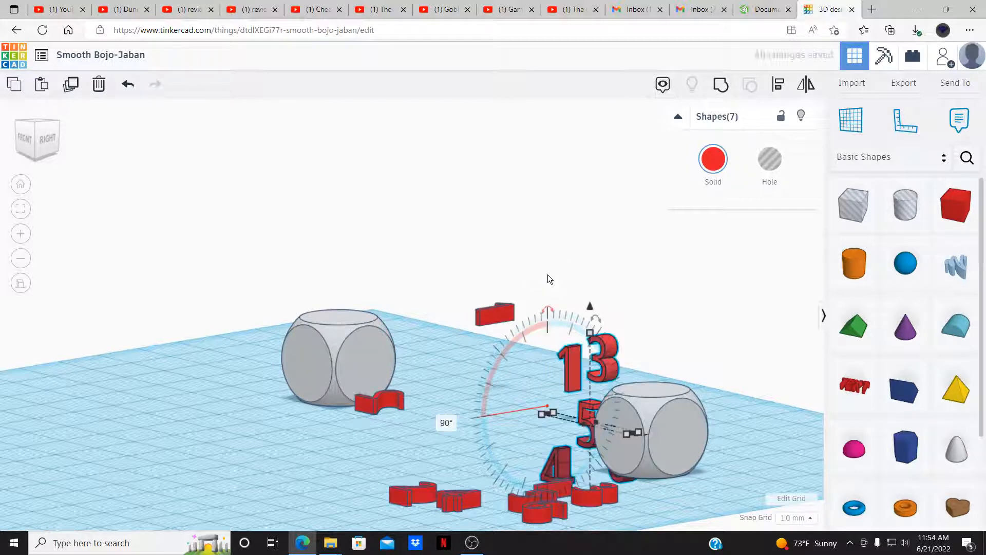
{"action": "left_click", "coordinate": [389, 457]}
- In the front view, move the raised 1 by 10 mm in line with the first dice and raise it to 14 mm
{"action": "right_click_drag", "start_coordinate": [350, 406], "coordinate": [499, 431]}
{"action": "scroll", "coordinate": [389, 394], "scroll_direction": "down", "scroll_amount": 2}
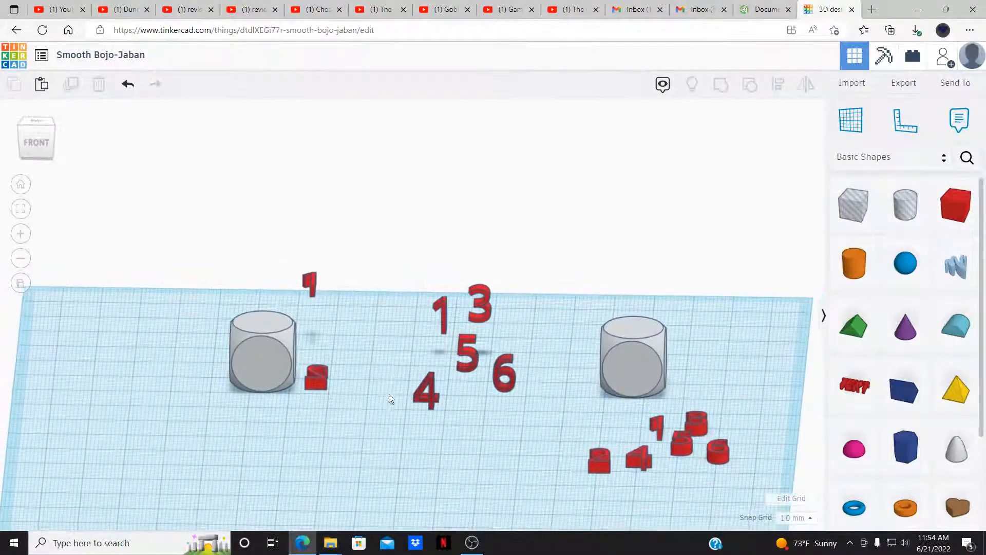
{"action": "scroll", "coordinate": [384, 382], "scroll_direction": "up", "scroll_amount": 3}
{"action": "right_click_drag", "start_coordinate": [385, 375], "coordinate": [267, 364]}
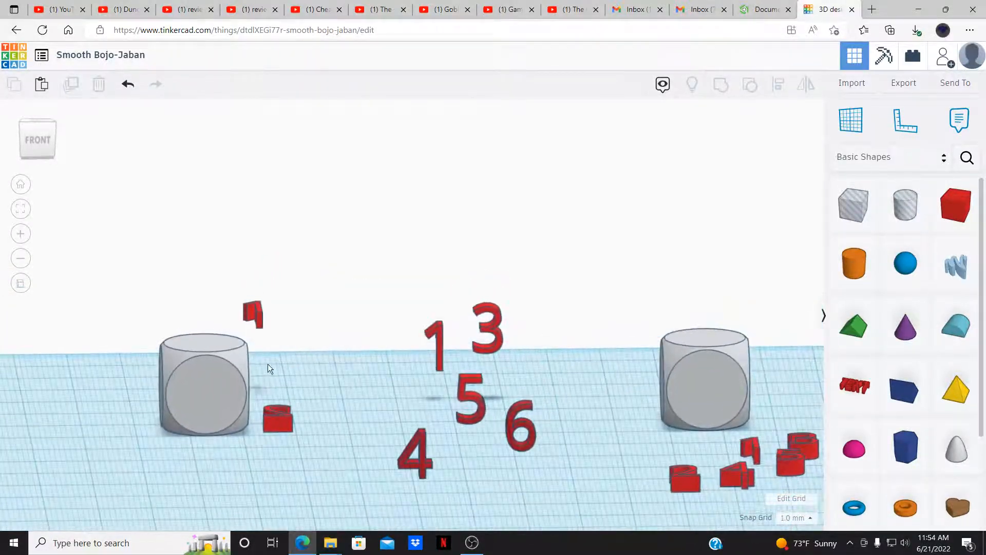
{"action": "left_click", "coordinate": [39, 134]}
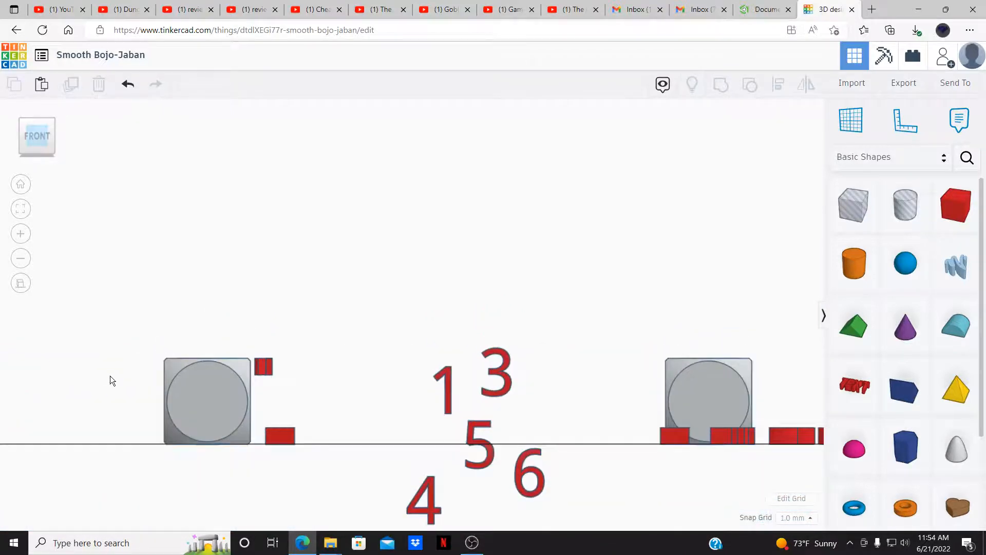
{"action": "scroll", "coordinate": [139, 384], "scroll_direction": "up", "scroll_amount": 2}
{"action": "middle_click_drag", "start_coordinate": [352, 319], "coordinate": [639, 258]}
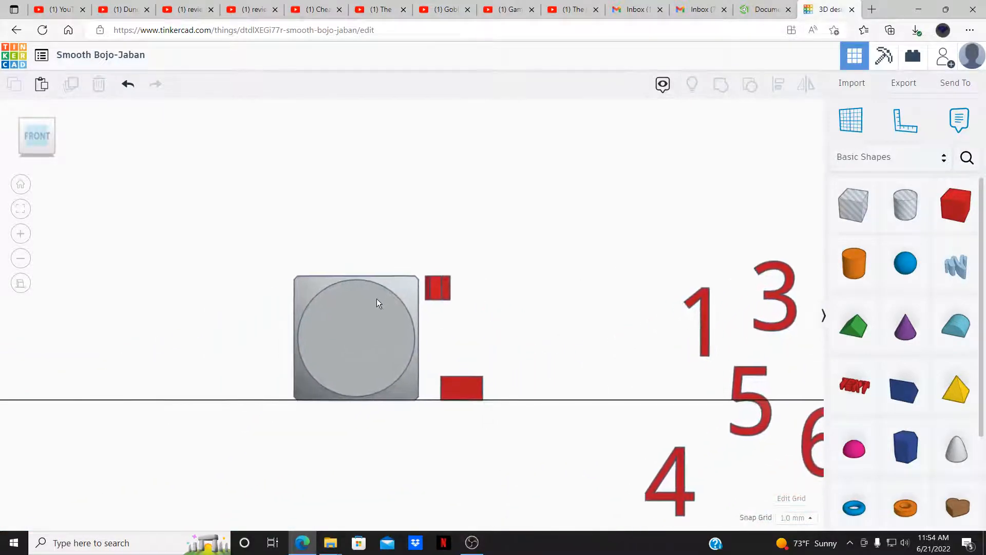
{"action": "left_click", "coordinate": [432, 286]}
{"action": "left_click_drag", "start_coordinate": [432, 287], "coordinate": [352, 285]}
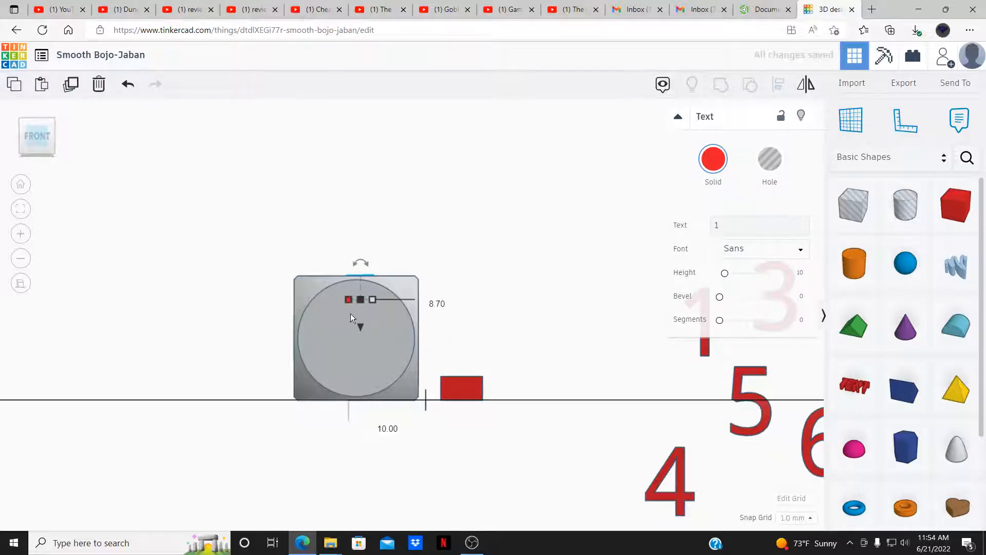
{"action": "left_click_drag", "start_coordinate": [361, 327], "coordinate": [361, 319]}
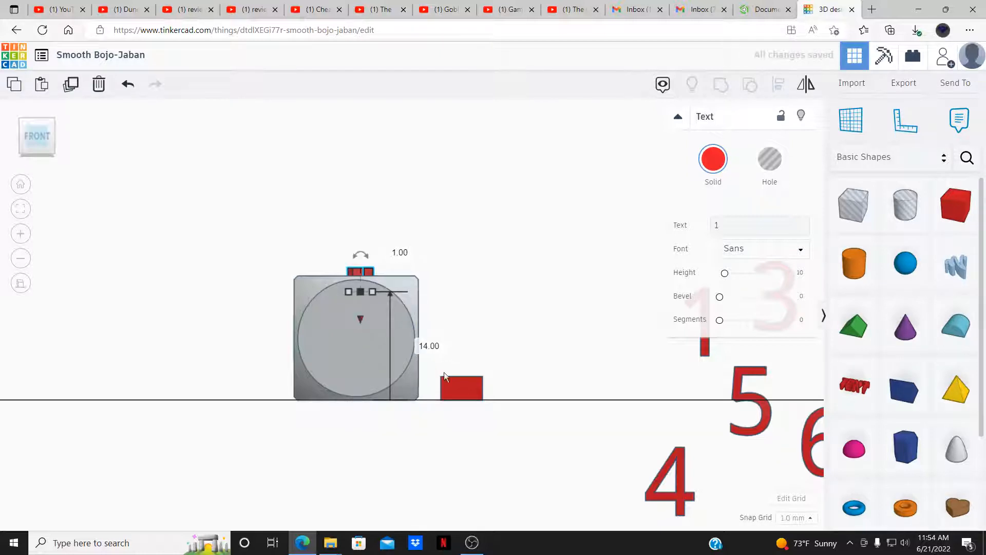
- Move the face-down 2 by 14 mm in line with the first dice and lower it slightly below the dice's bottom face
{"action": "left_click_drag", "start_coordinate": [457, 386], "coordinate": [341, 379]}
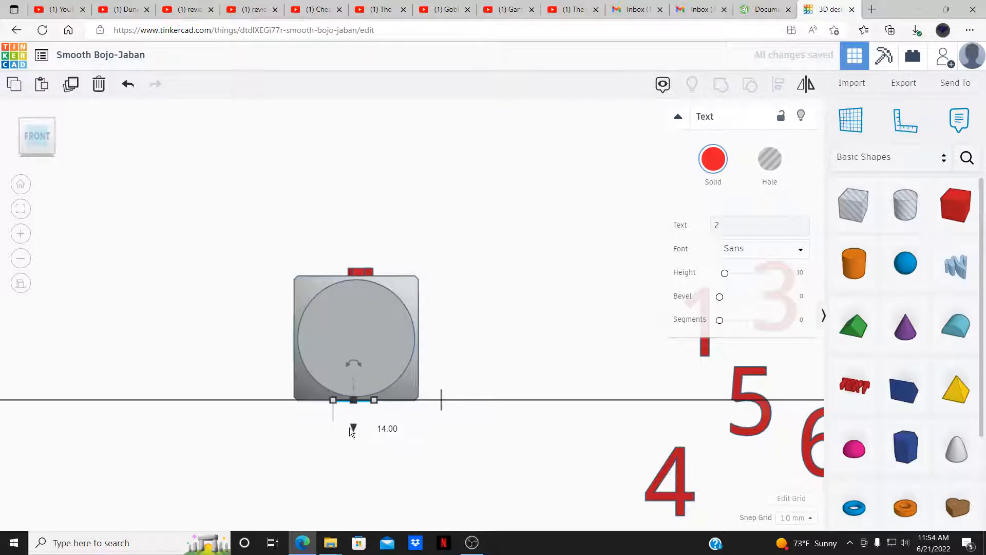
{"action": "left_click_drag", "start_coordinate": [355, 428], "coordinate": [354, 436]}
{"action": "left_click", "coordinate": [477, 443]}
- In the top view, center the 1 on the first dice's top face
{"action": "scroll", "coordinate": [430, 403], "scroll_direction": "down", "scroll_amount": 3}
{"action": "right_click_drag", "start_coordinate": [457, 387], "coordinate": [203, 469]}
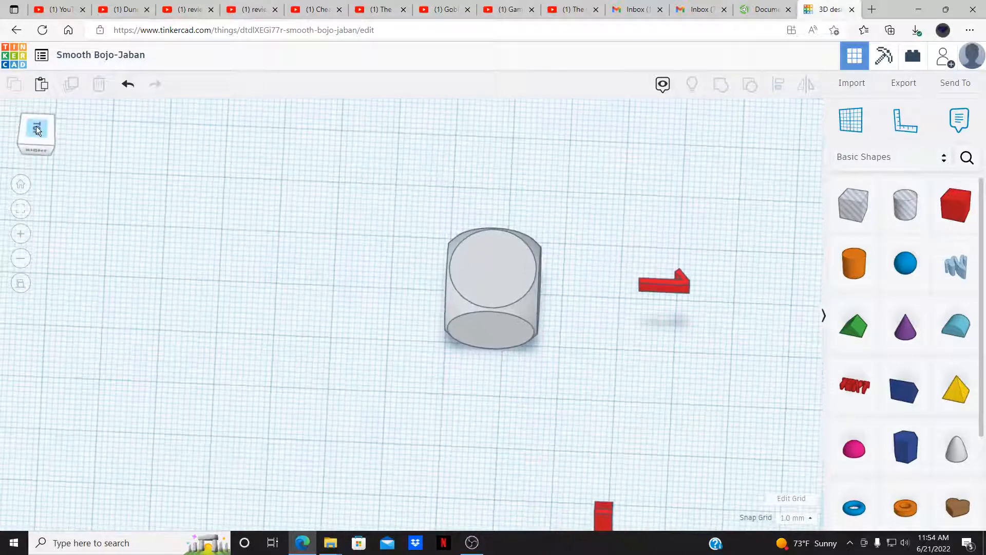
{"action": "left_click", "coordinate": [37, 129]}
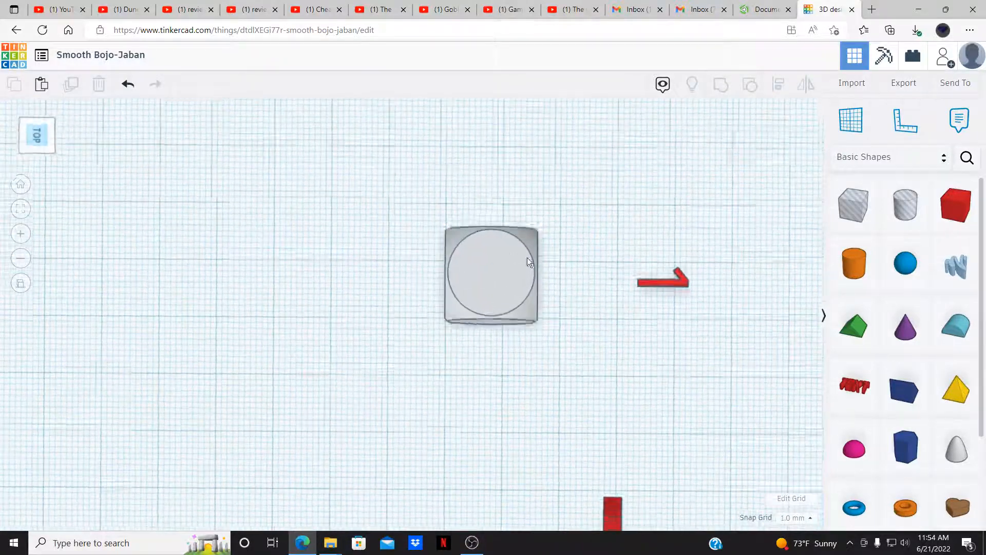
{"action": "left_click", "coordinate": [662, 283]}
{"action": "left_click_drag", "start_coordinate": [650, 281], "coordinate": [481, 275]}
{"action": "left_click", "coordinate": [404, 394]}
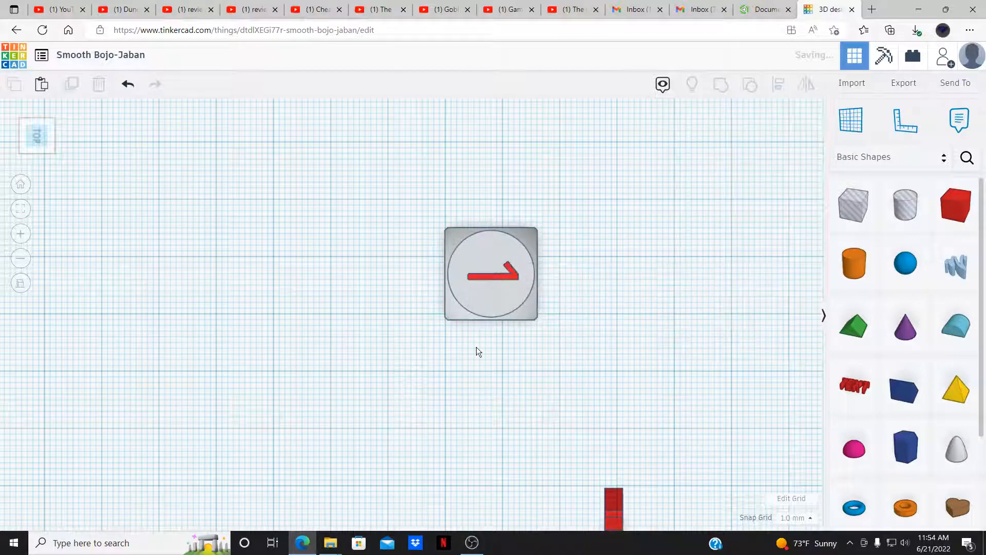
- Show the first dice straight from below, facing the 2
{"action": "right_click_drag", "start_coordinate": [475, 350], "coordinate": [458, 61]}
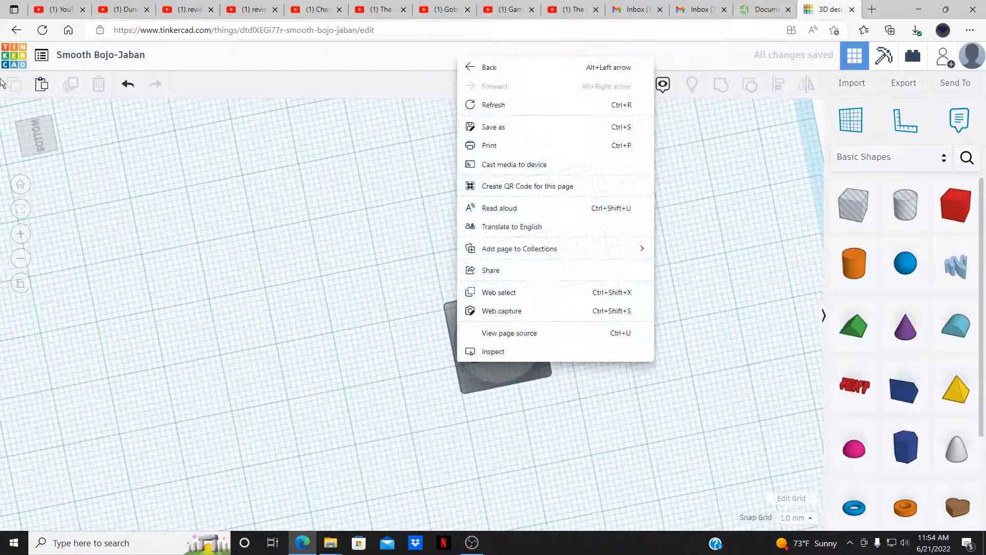
{"action": "left_click", "coordinate": [31, 139]}
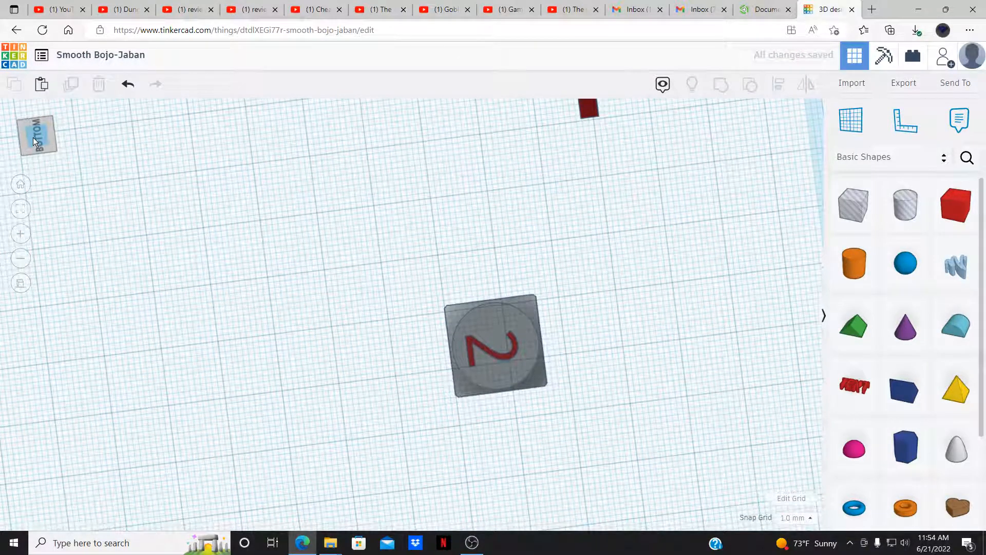
{"action": "left_click", "coordinate": [488, 362]}
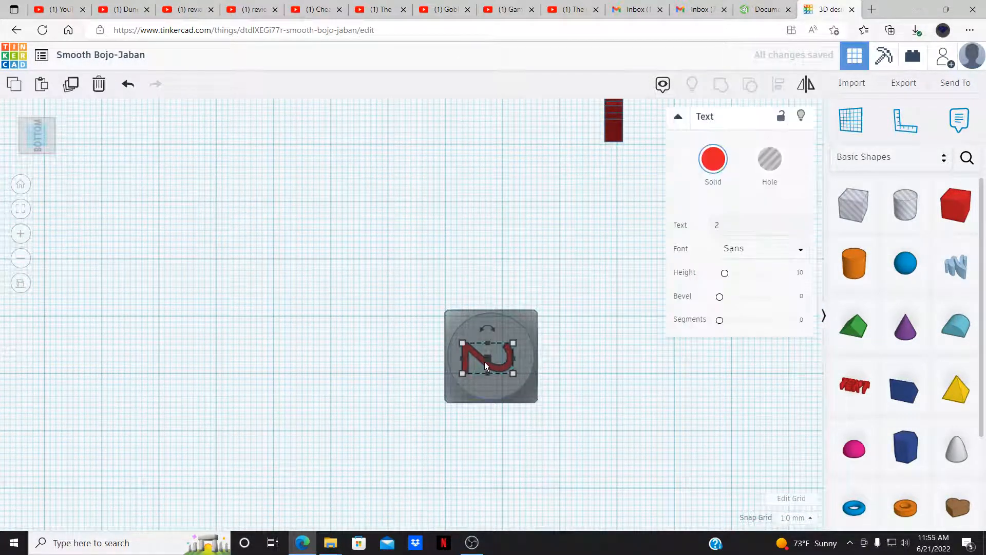
{"action": "left_click_drag", "start_coordinate": [484, 362], "coordinate": [491, 362]}
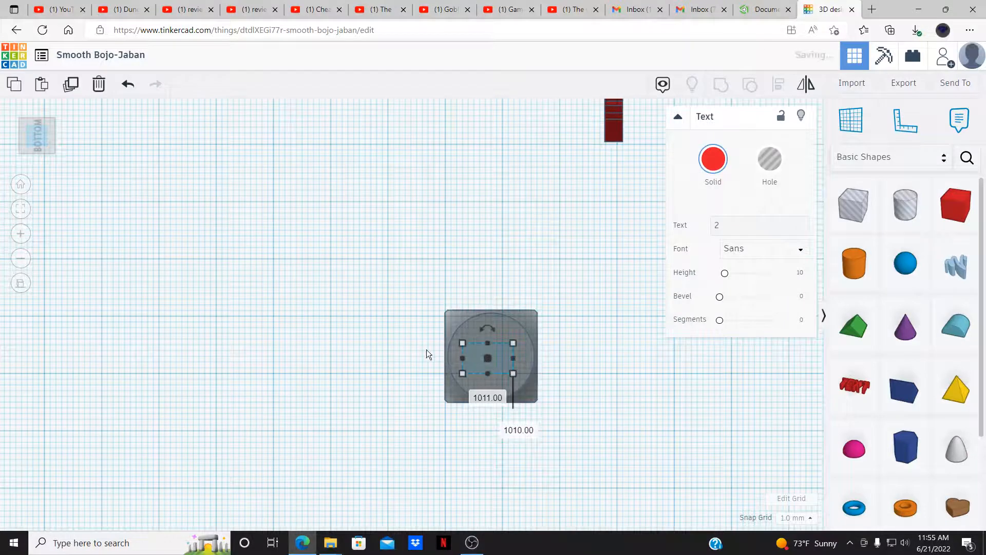
{"action": "left_click", "coordinate": [396, 351]}
{"action": "key", "text": "ctrl+z"}
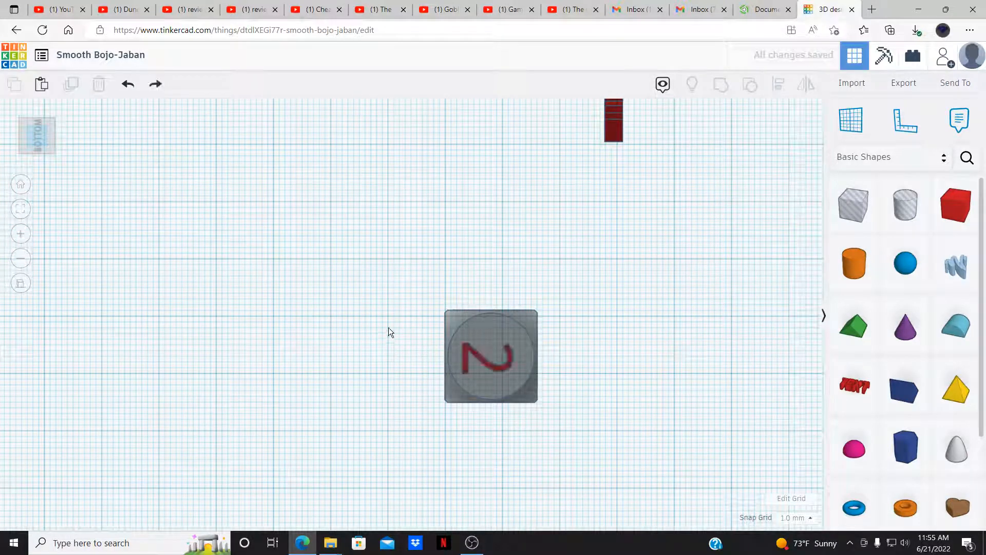
- Center the 2 on the circular bottom face of the first dice
{"action": "left_click", "coordinate": [470, 352]}
{"action": "left_click_drag", "start_coordinate": [465, 351], "coordinate": [468, 349]}
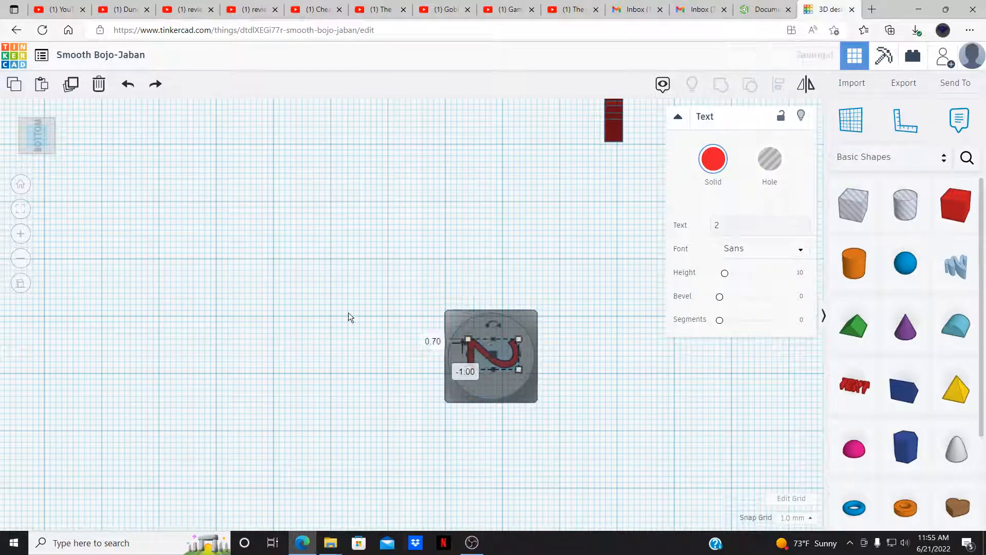
{"action": "left_click", "coordinate": [355, 289]}
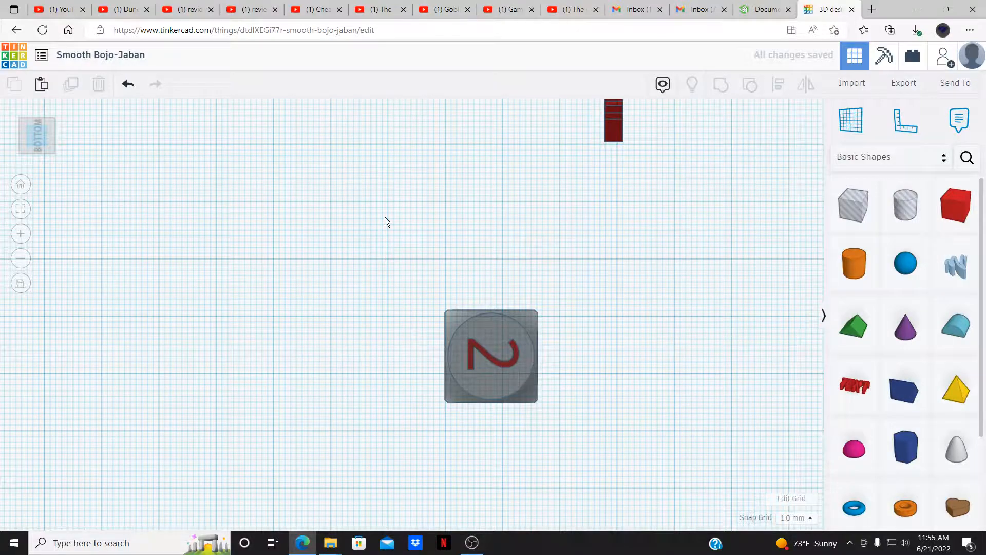
- Examine the first dice, the upright numbers between the dice and the set in front of the second dice
{"action": "right_click_drag", "start_coordinate": [385, 217], "coordinate": [583, 426]}
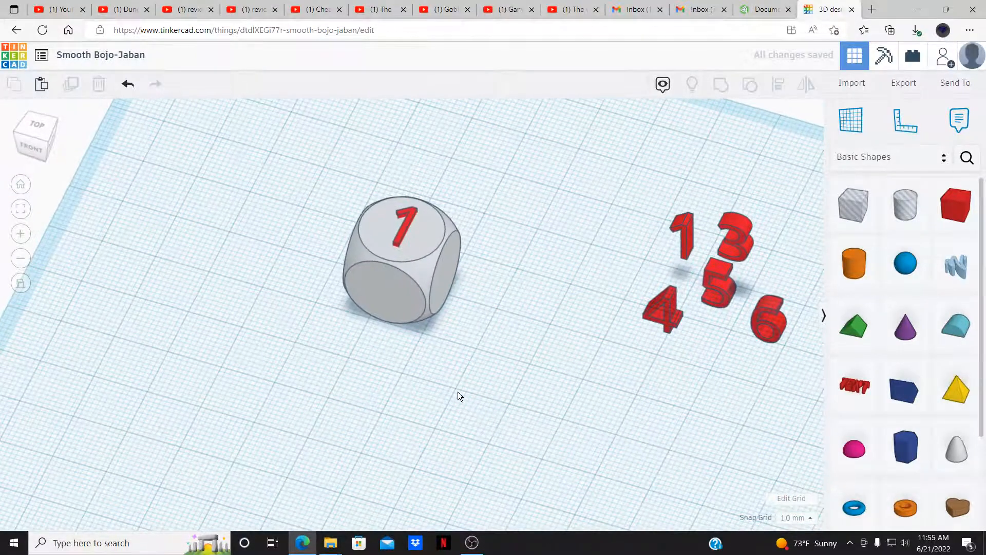
{"action": "scroll", "coordinate": [458, 397], "scroll_direction": "down", "scroll_amount": 3}
{"action": "right_click_drag", "start_coordinate": [582, 332], "coordinate": [408, 377]}
{"action": "scroll", "coordinate": [473, 361], "scroll_direction": "down", "scroll_amount": 2}
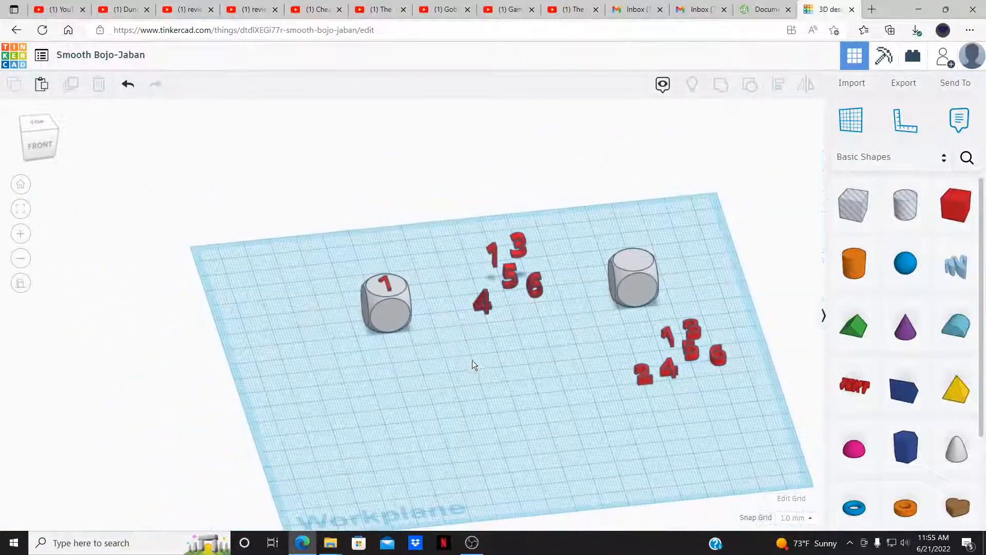
{"action": "scroll", "coordinate": [475, 359], "scroll_direction": "up", "scroll_amount": 3}
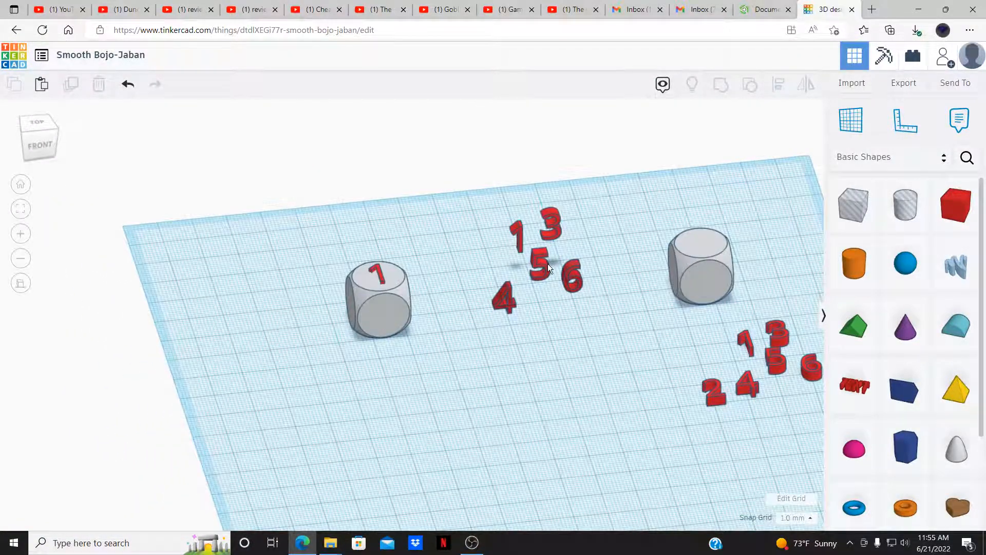
{"action": "scroll", "coordinate": [556, 308], "scroll_direction": "down", "scroll_amount": 2}
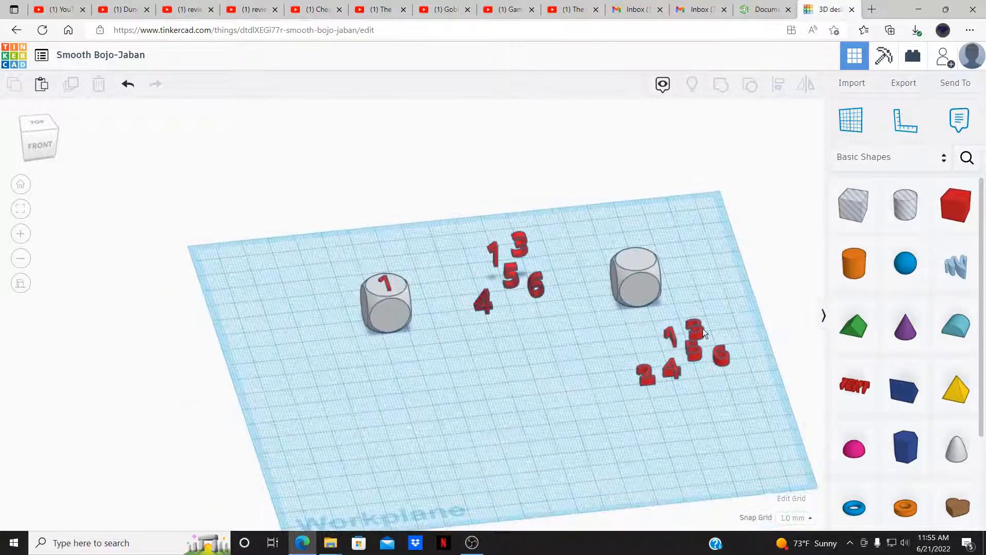
{"action": "left_click", "coordinate": [493, 252]}
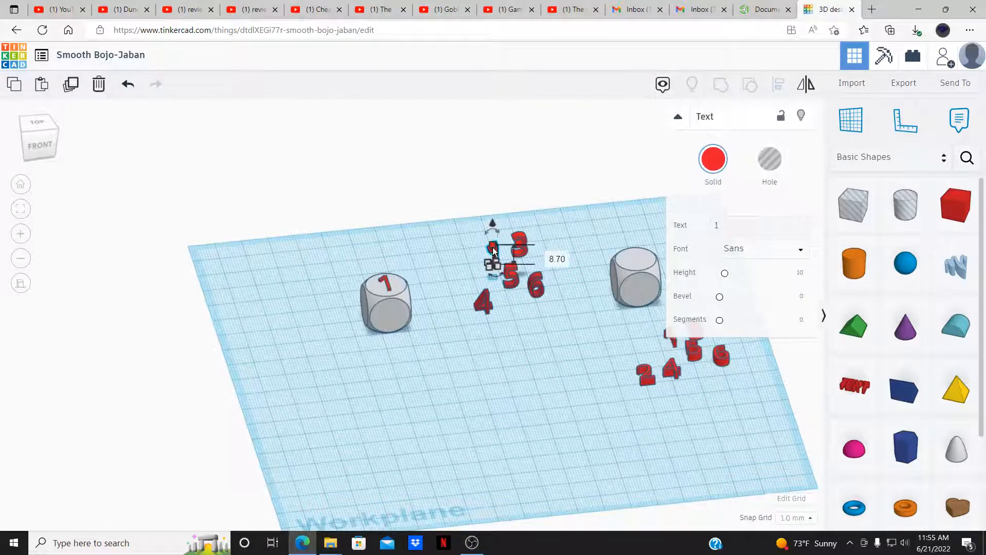
{"action": "left_click", "coordinate": [392, 233]}
- Delete both spare copies of the upright 1 standing with the other numbers between the dice
{"action": "scroll", "coordinate": [519, 270], "scroll_direction": "up", "scroll_amount": 3}
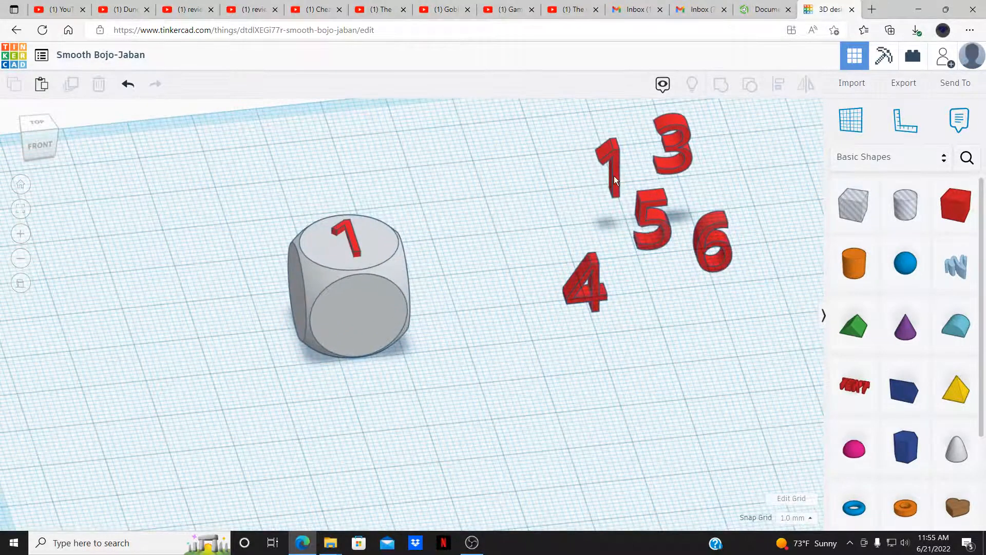
{"action": "left_click", "coordinate": [614, 176]}
{"action": "key", "text": "Escape"}
{"action": "left_click", "coordinate": [611, 180]}
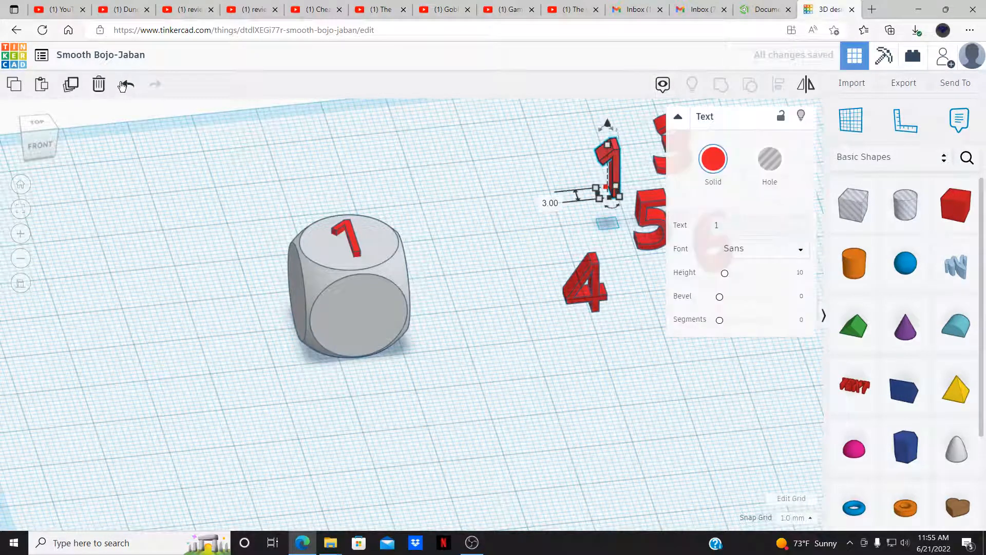
{"action": "left_click", "coordinate": [100, 83]}
{"action": "right_click_drag", "start_coordinate": [514, 232], "coordinate": [417, 213]}
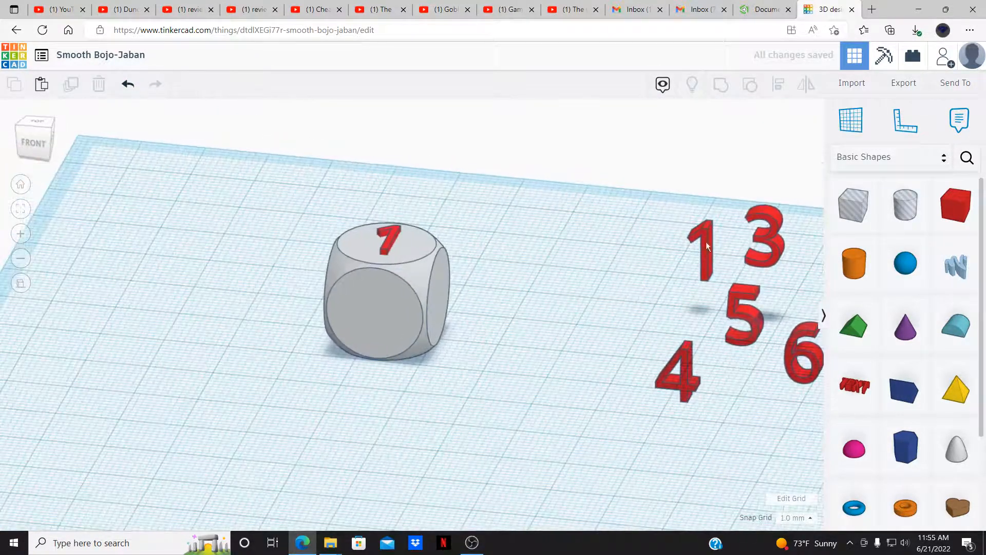
{"action": "left_click_drag", "start_coordinate": [669, 207], "coordinate": [724, 309]}
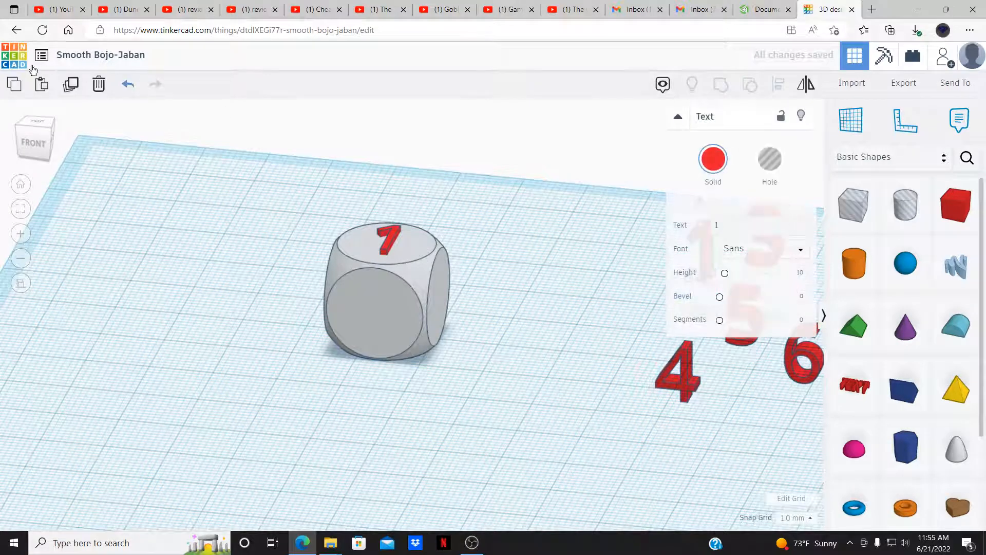
{"action": "left_click", "coordinate": [91, 81]}
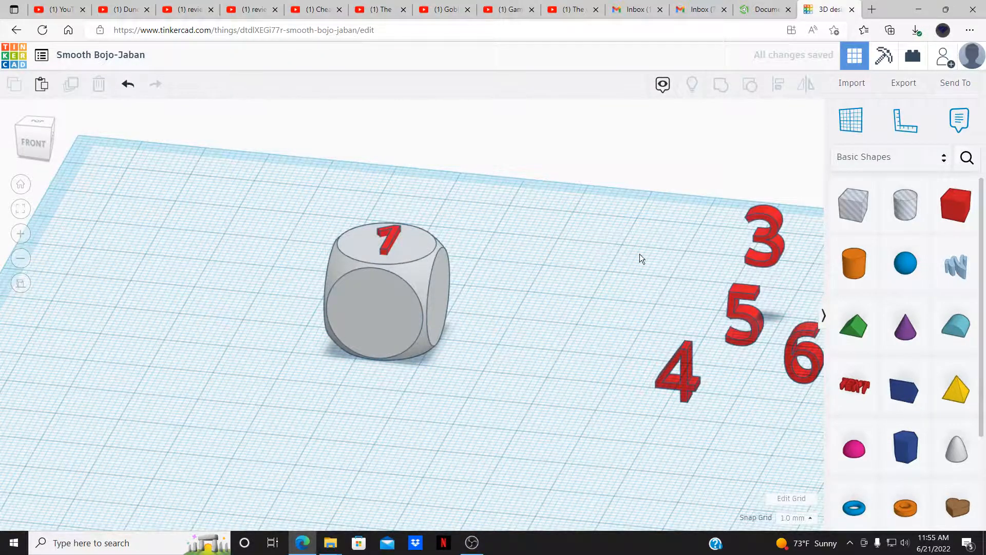
- Move the upright 3 from the group between the dice to just in front of the first dice's front face
{"action": "right_click_drag", "start_coordinate": [641, 260], "coordinate": [577, 259]}
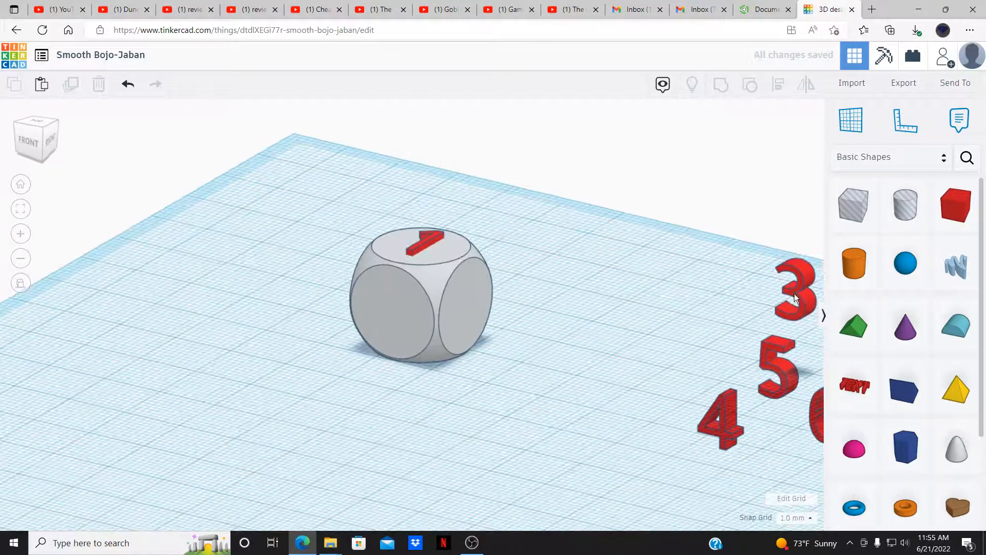
{"action": "left_click", "coordinate": [795, 292]}
{"action": "left_click", "coordinate": [518, 318]}
{"action": "left_click_drag", "start_coordinate": [791, 292], "coordinate": [385, 301]}
- In the top view, push the 3 partly into the first dice's front side, centered across its width
{"action": "left_click", "coordinate": [35, 123]}
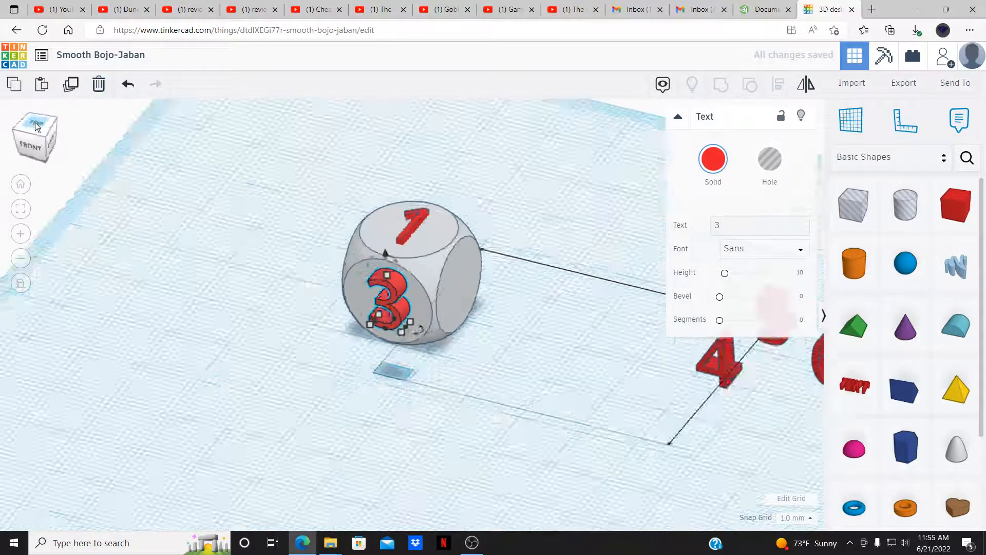
{"action": "mouse_move", "coordinate": [373, 314]}
{"action": "left_mouse_down"}
{"action": "mouse_move", "coordinate": [354, 286]}
{"action": "mouse_move", "coordinate": [371, 296]}
{"action": "left_mouse_up"}
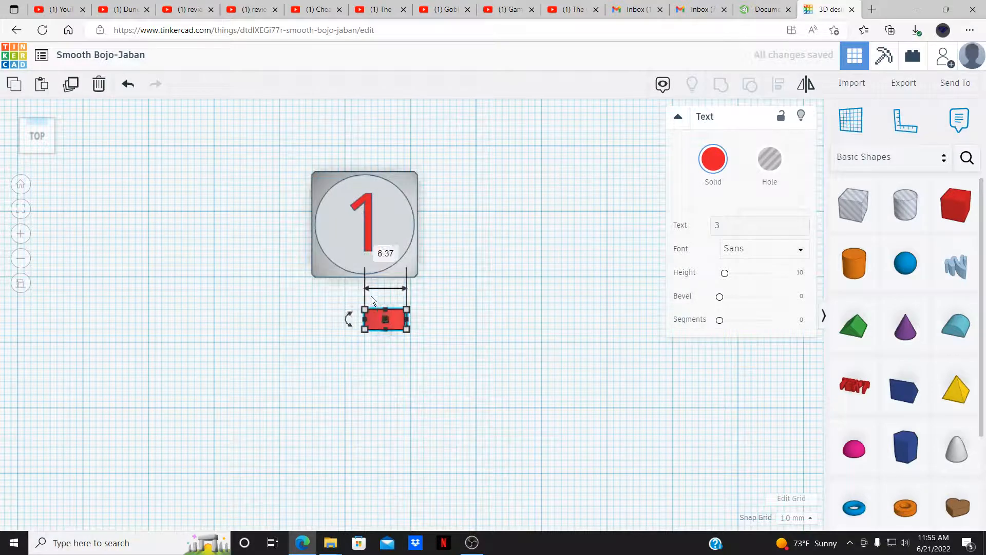
{"action": "left_click", "coordinate": [128, 85]}
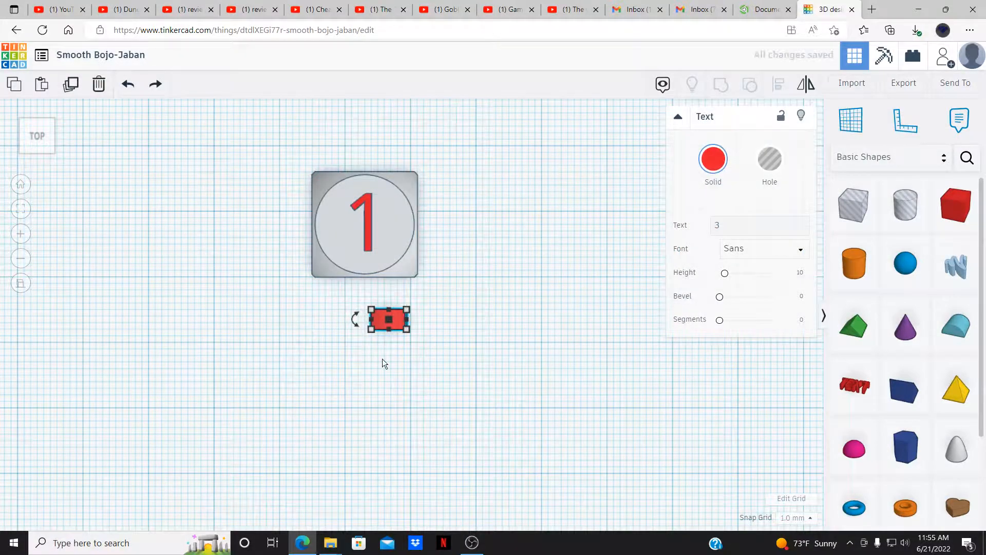
{"action": "left_click_drag", "start_coordinate": [397, 328], "coordinate": [372, 283]}
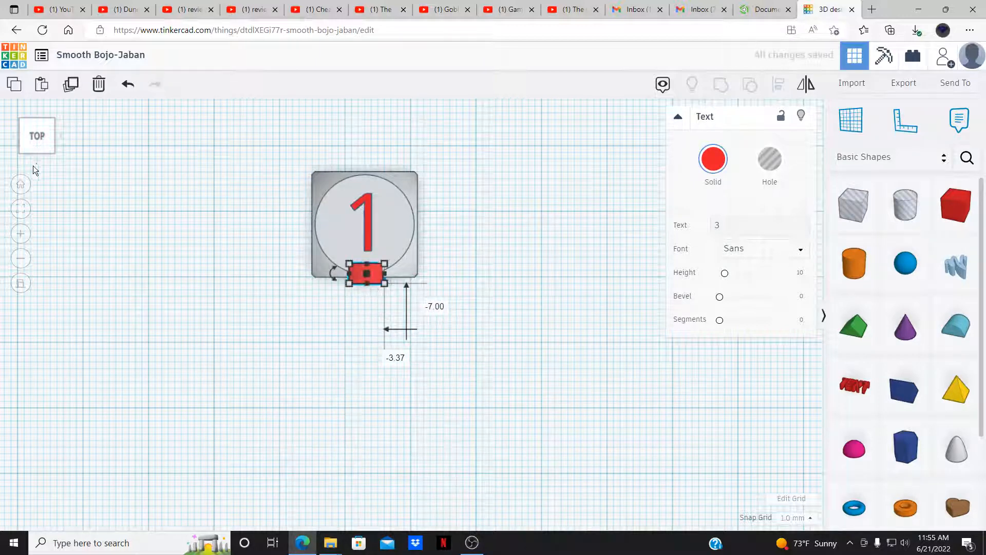
- In the front view, lower the 3 to the middle of the first dice's circular front face
{"action": "right_click_drag", "start_coordinate": [74, 193], "coordinate": [37, 148]}
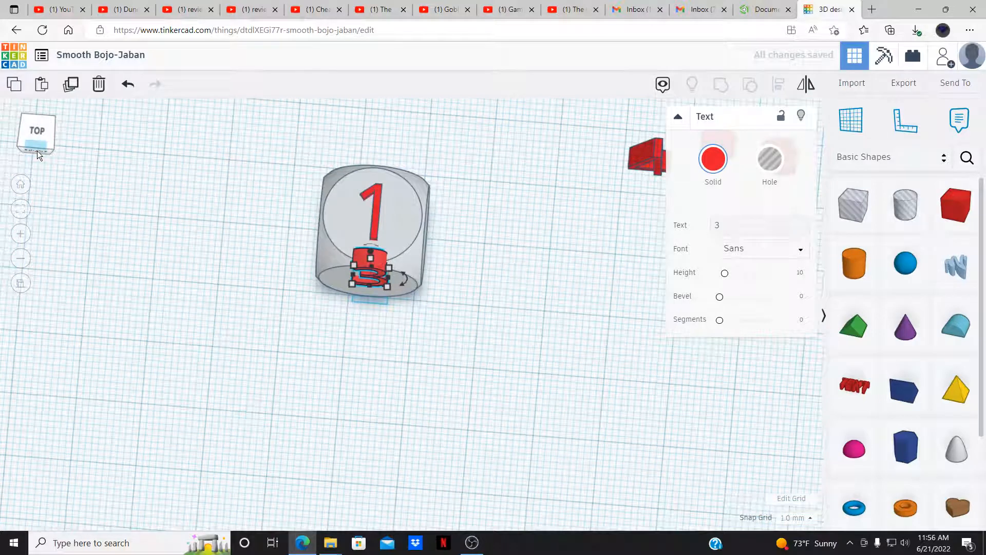
{"action": "left_click", "coordinate": [37, 150]}
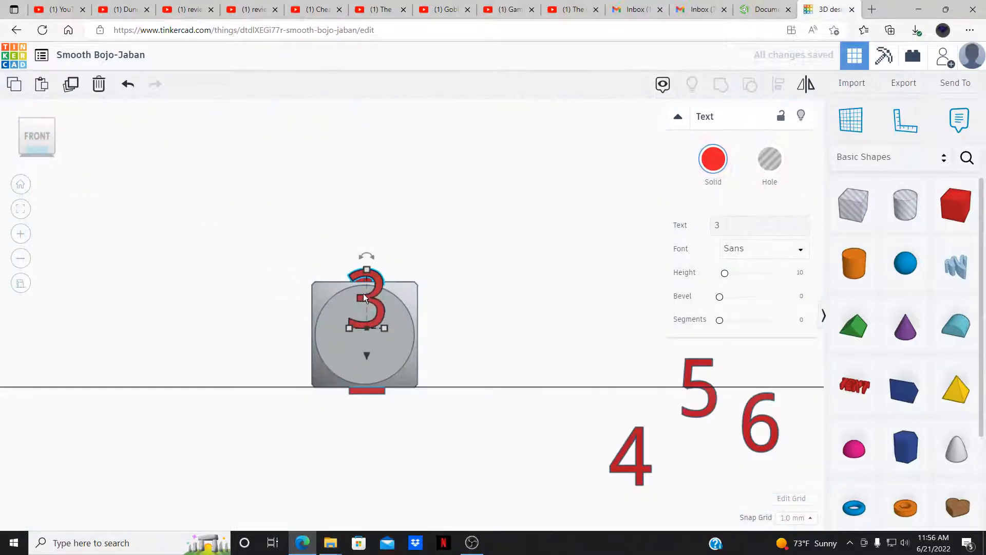
{"action": "left_click_drag", "start_coordinate": [366, 360], "coordinate": [364, 387]}
{"action": "left_click", "coordinate": [426, 426]}
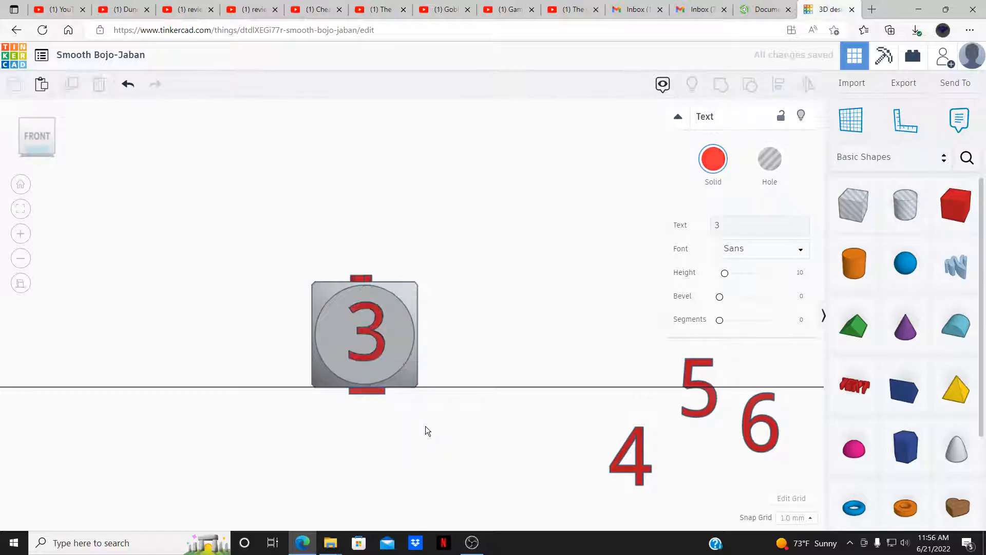
- Move the upright 4 close to the first dice and raise it until its base sits 4 mm above the workplane
{"action": "right_click_drag", "start_coordinate": [421, 418], "coordinate": [693, 444]}
{"action": "left_click", "coordinate": [140, 394]}
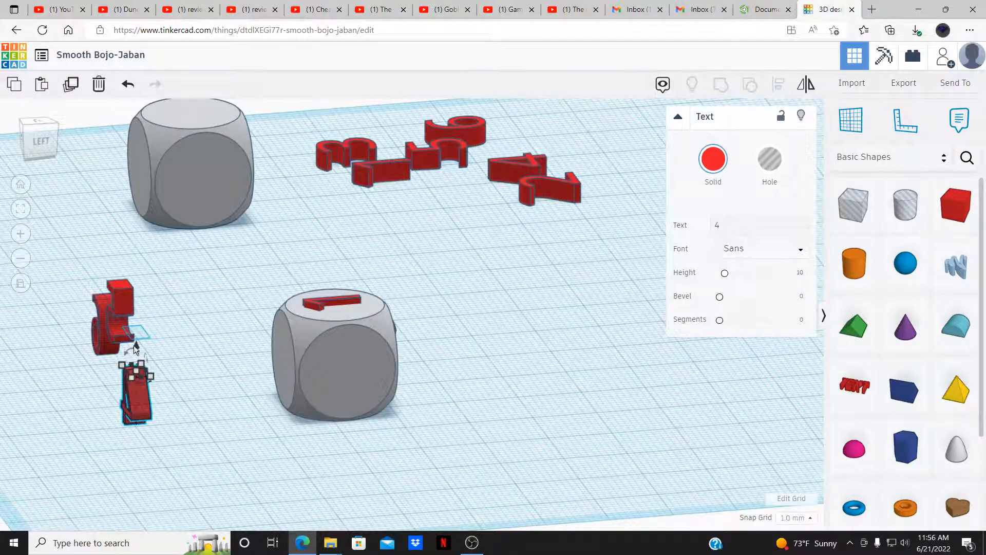
{"action": "left_click_drag", "start_coordinate": [136, 347], "coordinate": [132, 273]}
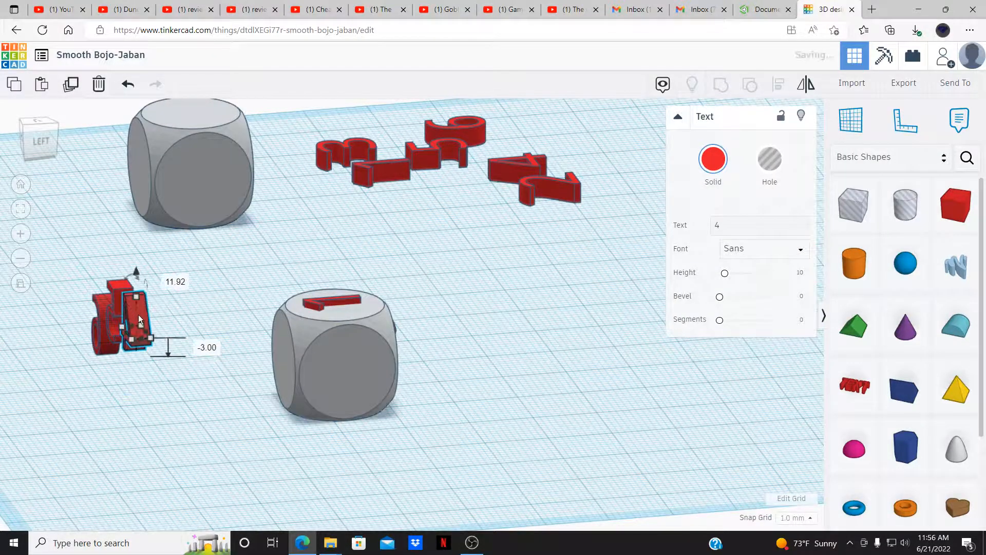
{"action": "left_click_drag", "start_coordinate": [138, 315], "coordinate": [255, 400]}
{"action": "left_click", "coordinate": [42, 138]}
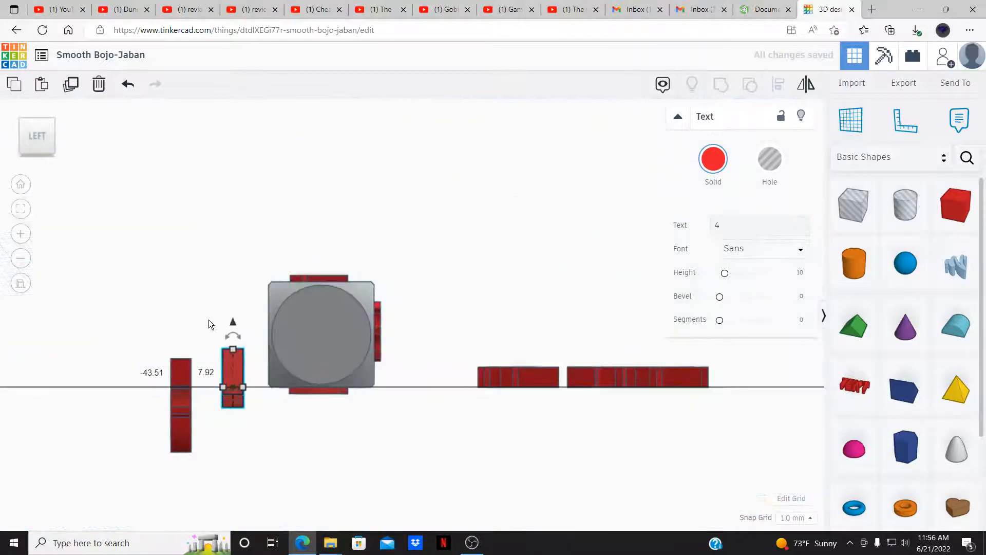
{"action": "left_click_drag", "start_coordinate": [233, 321], "coordinate": [233, 277]}
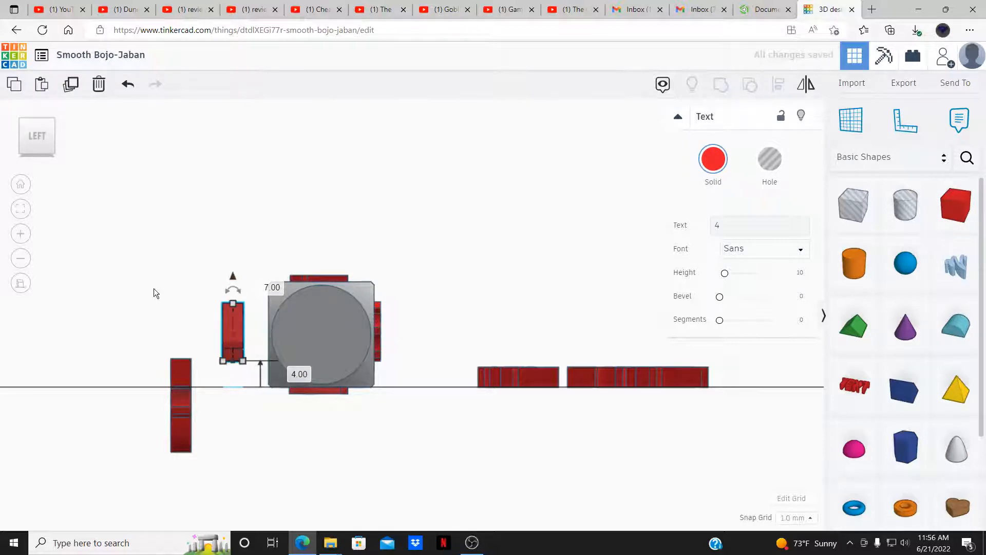
{"action": "left_click", "coordinate": [164, 298]}
- In the top view, rotate the 4 by 90° about its vertical axis
{"action": "right_click_drag", "start_coordinate": [154, 287], "coordinate": [292, 340]}
{"action": "left_click", "coordinate": [327, 407]}
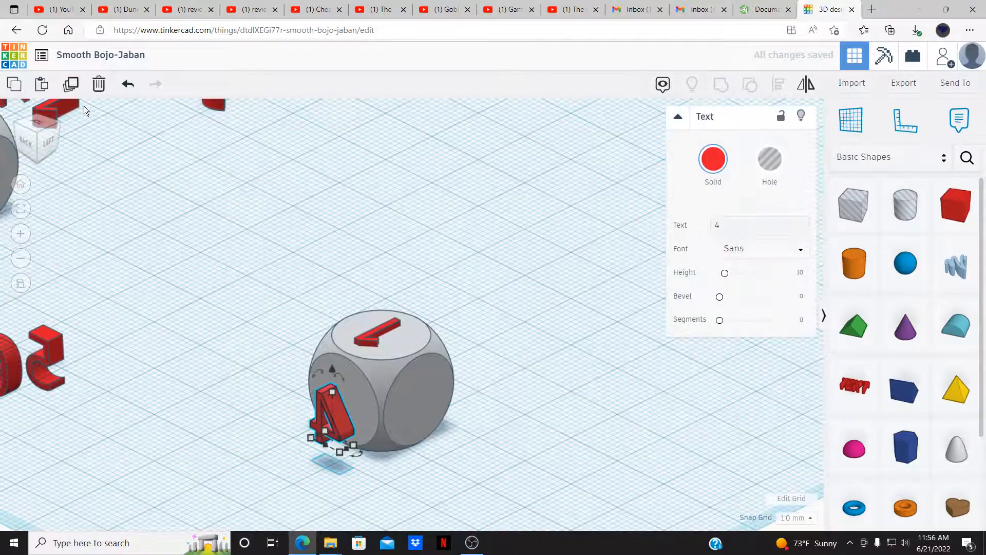
{"action": "left_click_drag", "start_coordinate": [39, 125], "coordinate": [43, 140]}
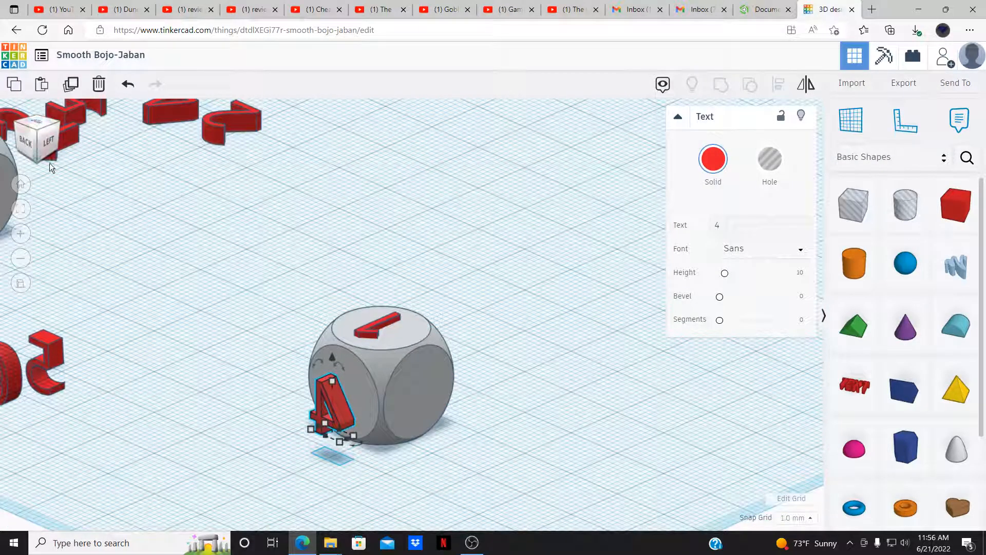
{"action": "left_click", "coordinate": [38, 119]}
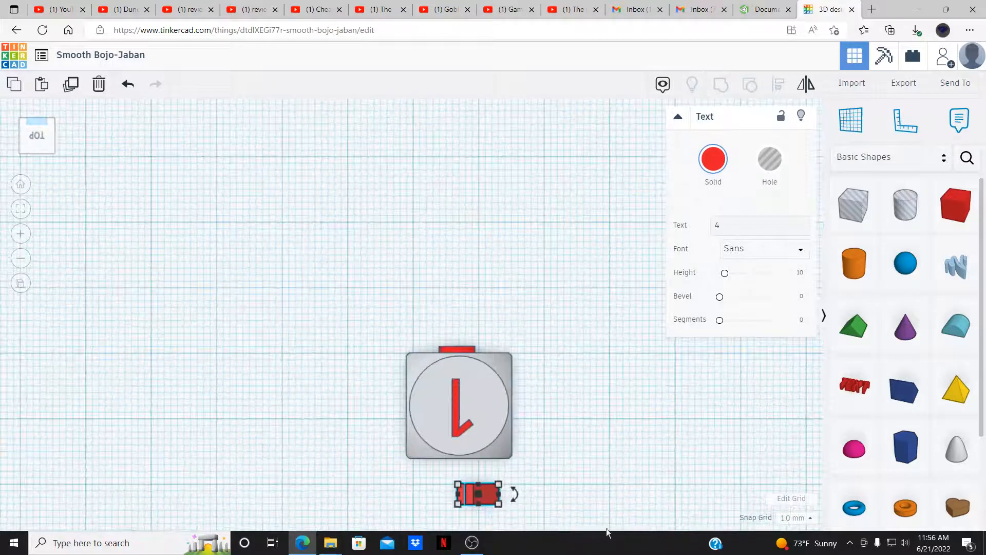
{"action": "mouse_move", "coordinate": [515, 496]}
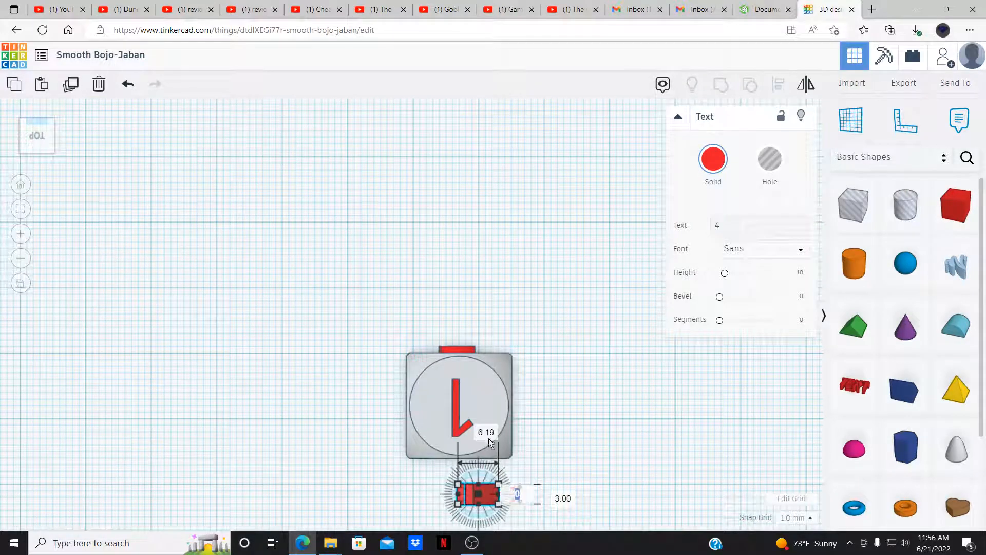
{"action": "left_click", "coordinate": [516, 494]}
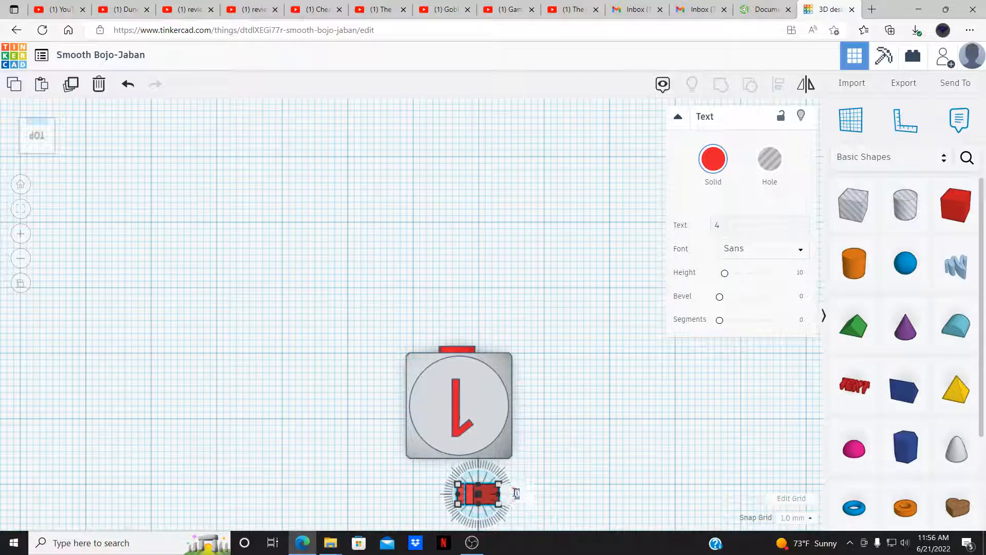
{"action": "type", "text": "90"}
{"action": "key", "text": "Return"}
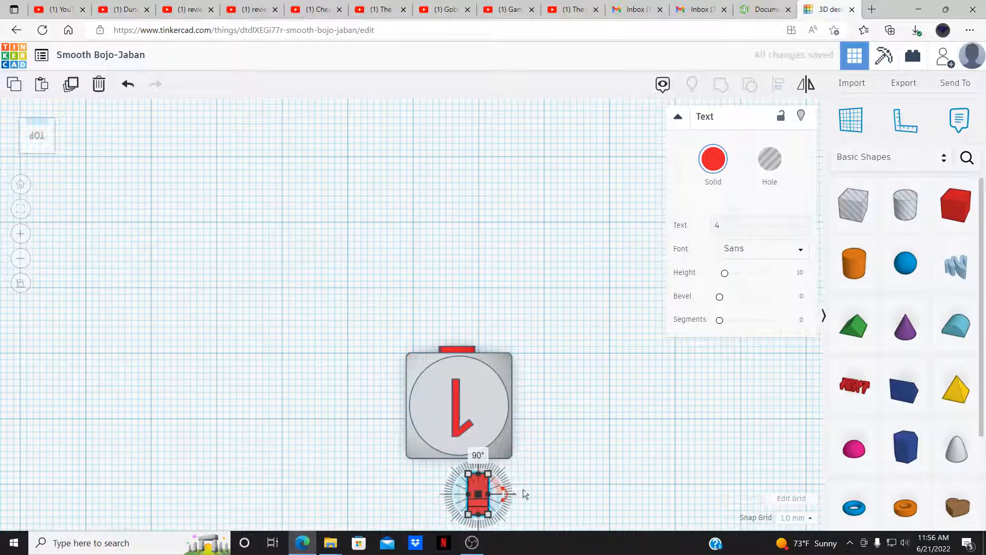
- Rotate the 4 by -180° about its vertical axis so its front faces outward from the first dice's left side
{"action": "right_click_drag", "start_coordinate": [581, 468], "coordinate": [290, 460]}
{"action": "left_click", "coordinate": [290, 458]}
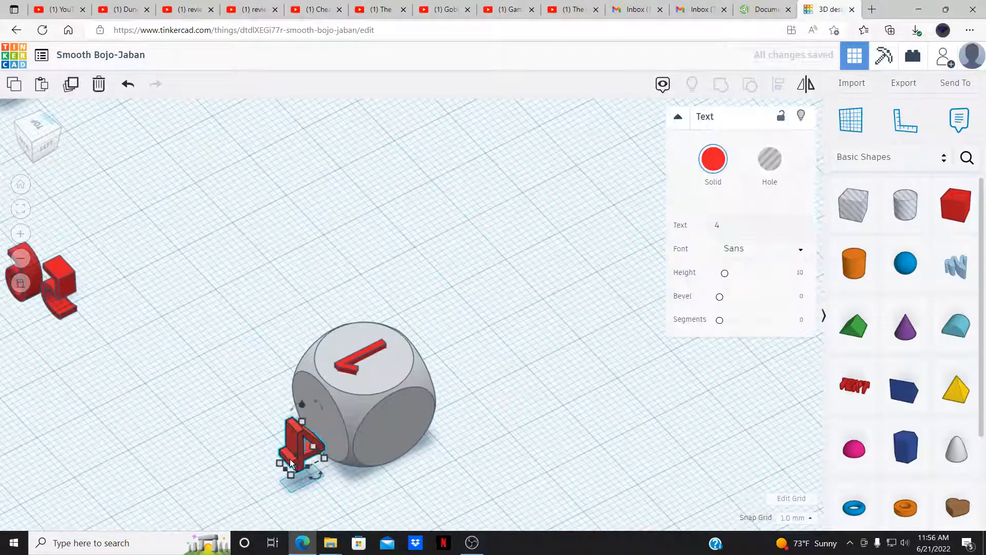
{"action": "left_click_drag", "start_coordinate": [314, 478], "coordinate": [323, 482]}
{"action": "type", "text": "-180"}
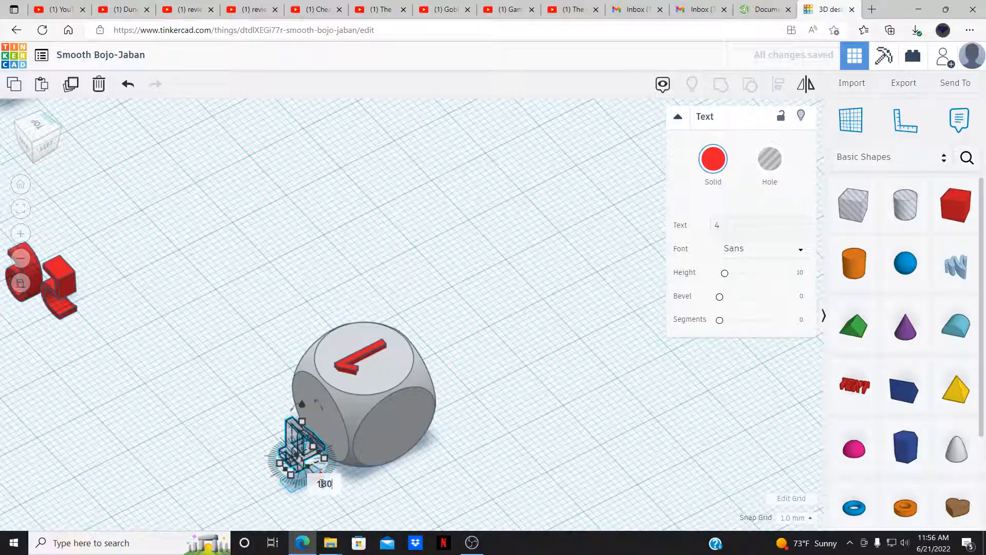
{"action": "key", "text": "Return"}
{"action": "left_click", "coordinate": [713, 161]}
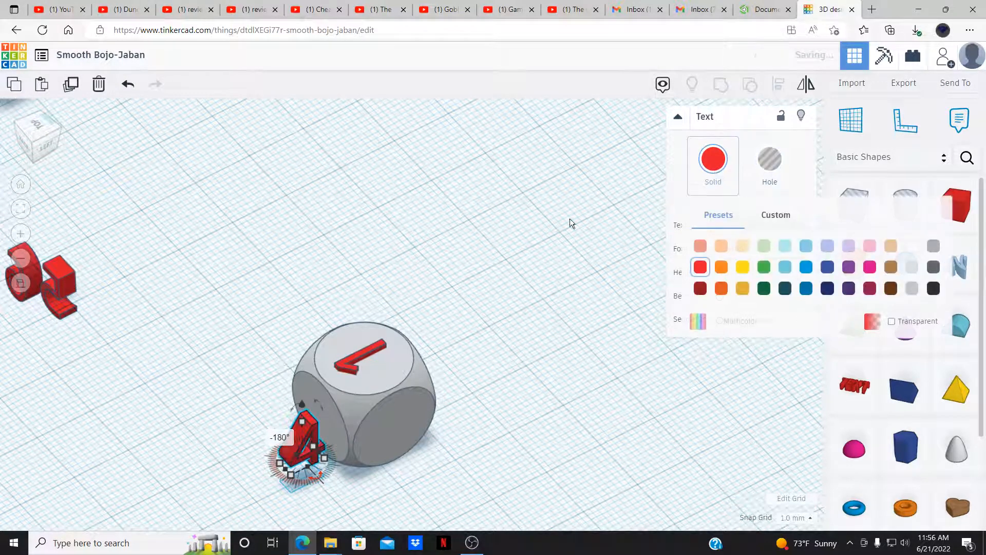
{"action": "left_click", "coordinate": [422, 501]}
- Shift the 4 beside the first dice, moving it outward to line up with the plane of the left face
{"action": "right_click_drag", "start_coordinate": [400, 480], "coordinate": [349, 436]}
{"action": "left_click", "coordinate": [28, 127]}
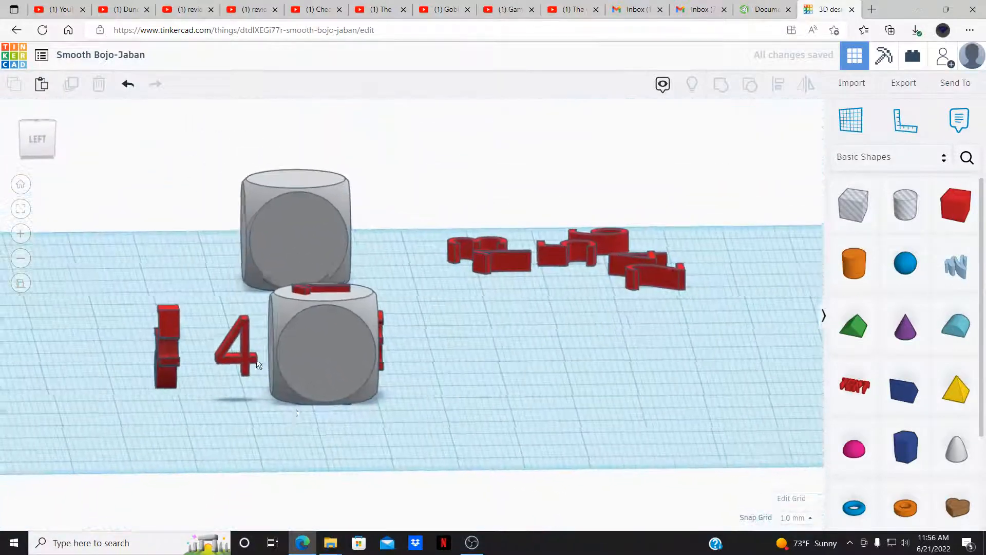
{"action": "left_click", "coordinate": [31, 135]}
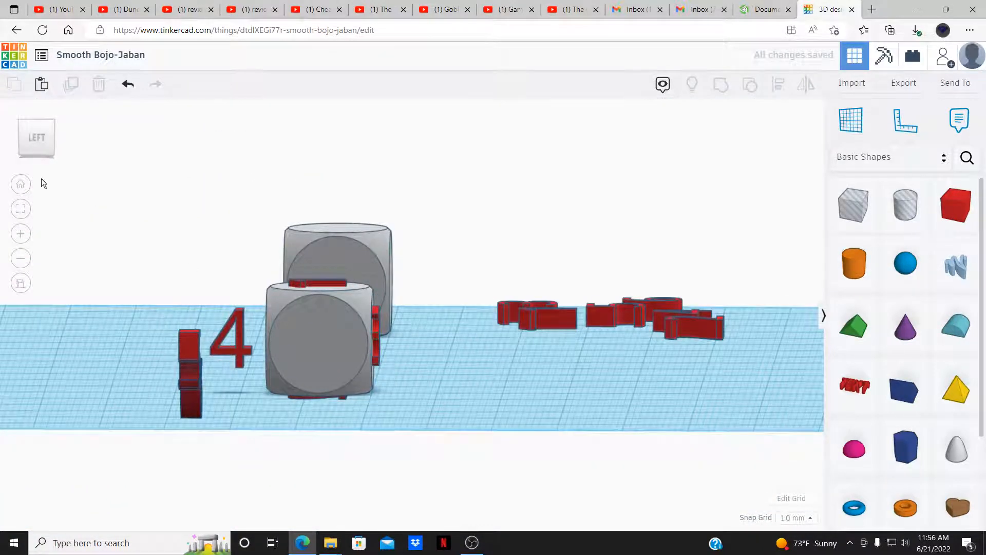
{"action": "left_click", "coordinate": [43, 133]}
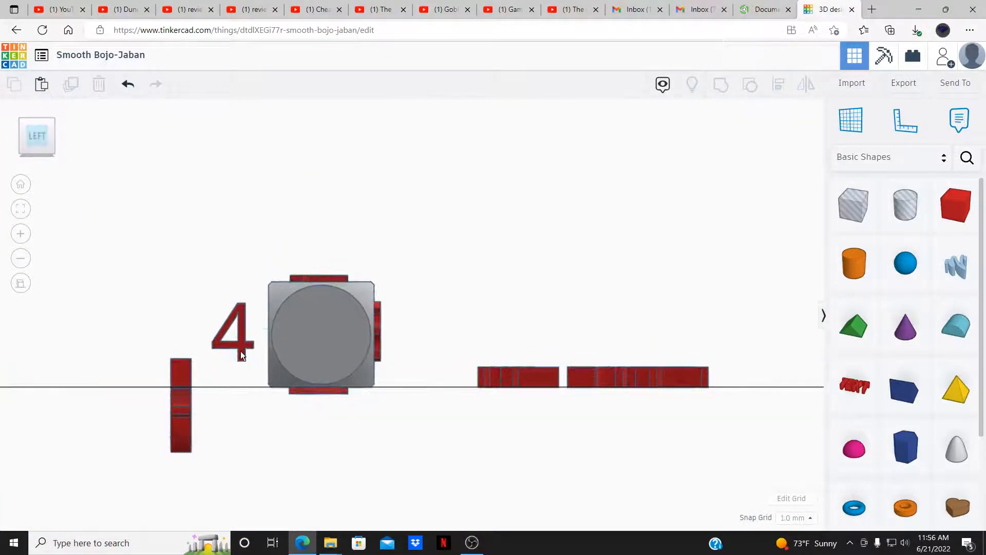
{"action": "mouse_move", "coordinate": [242, 350]}
{"action": "left_mouse_down"}
{"action": "mouse_move", "coordinate": [317, 351]}
{"action": "mouse_move", "coordinate": [254, 349]}
{"action": "mouse_move", "coordinate": [307, 359]}
{"action": "mouse_move", "coordinate": [246, 349]}
{"action": "left_mouse_up"}
{"action": "right_click_drag", "start_coordinate": [96, 140], "coordinate": [228, 284]}
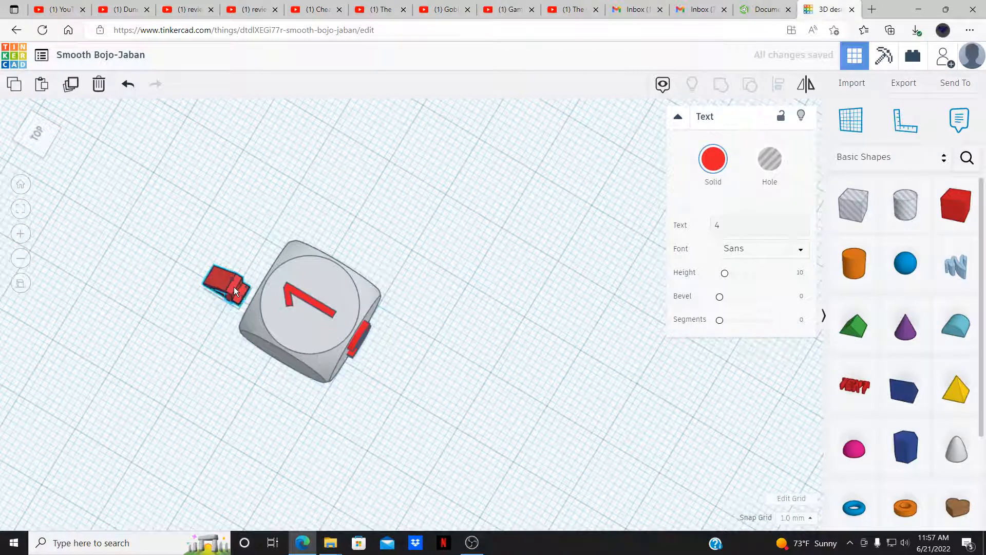
{"action": "left_click_drag", "start_coordinate": [235, 289], "coordinate": [225, 317]}
- In the left view, center the 4 on the first dice's circular left face
{"action": "left_click", "coordinate": [177, 385]}
{"action": "right_click_drag", "start_coordinate": [177, 385], "coordinate": [76, 132]}
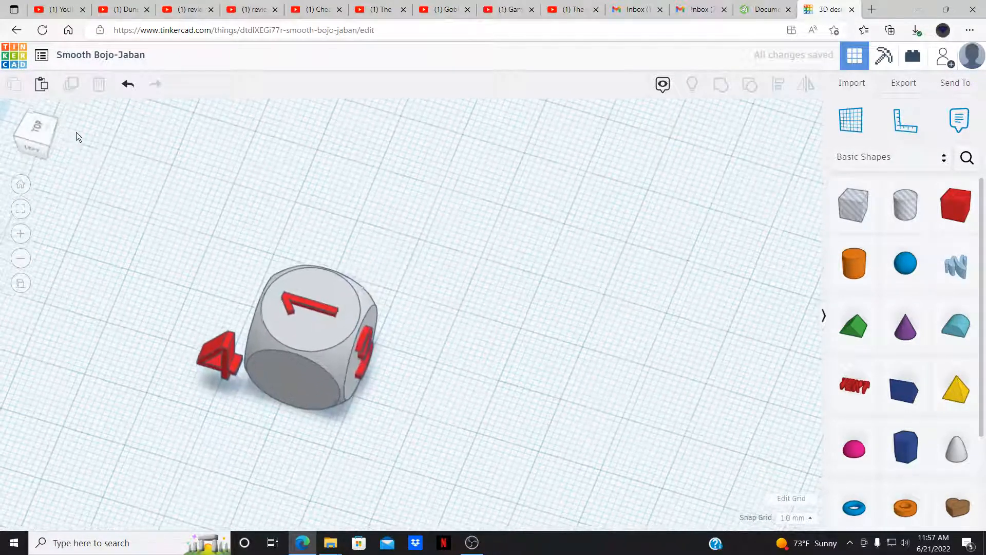
{"action": "left_click", "coordinate": [35, 149]}
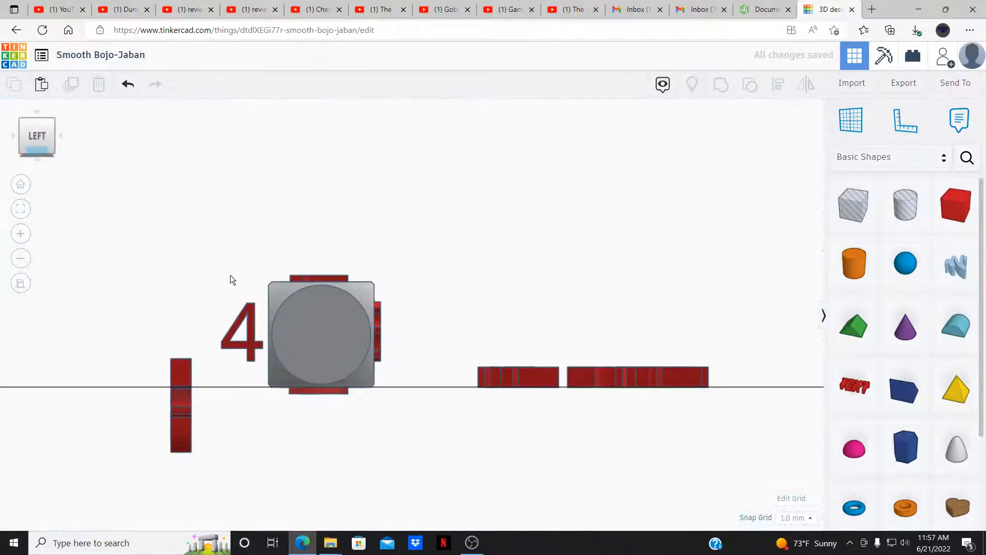
{"action": "left_click_drag", "start_coordinate": [252, 342], "coordinate": [325, 346]}
{"action": "left_click", "coordinate": [276, 440]}
- In the left view, raise the upright 6 to about the middle height of the first dice
{"action": "right_click_drag", "start_coordinate": [275, 440], "coordinate": [811, 326]}
{"action": "scroll", "coordinate": [399, 344], "scroll_direction": "down", "scroll_amount": 3}
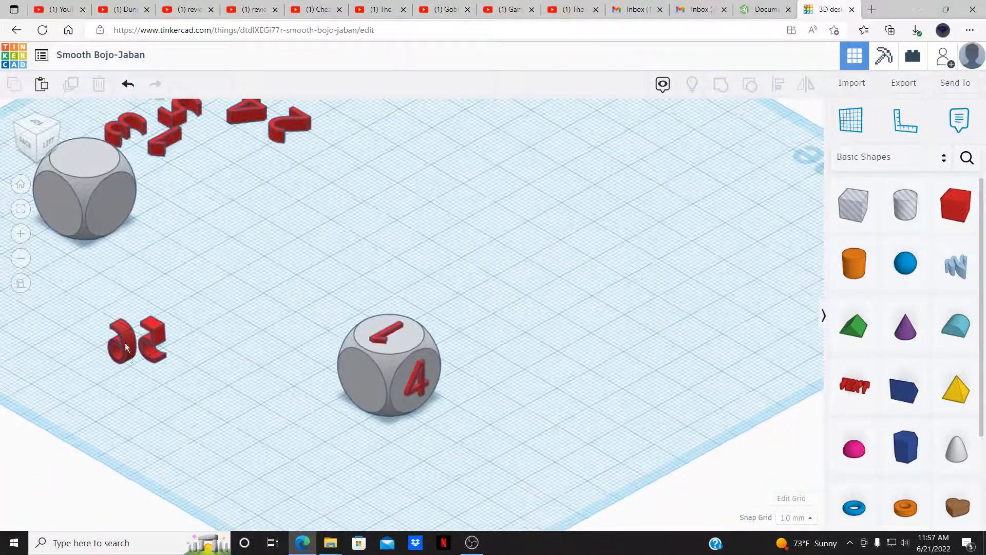
{"action": "left_click", "coordinate": [124, 343]}
{"action": "left_click", "coordinate": [52, 143]}
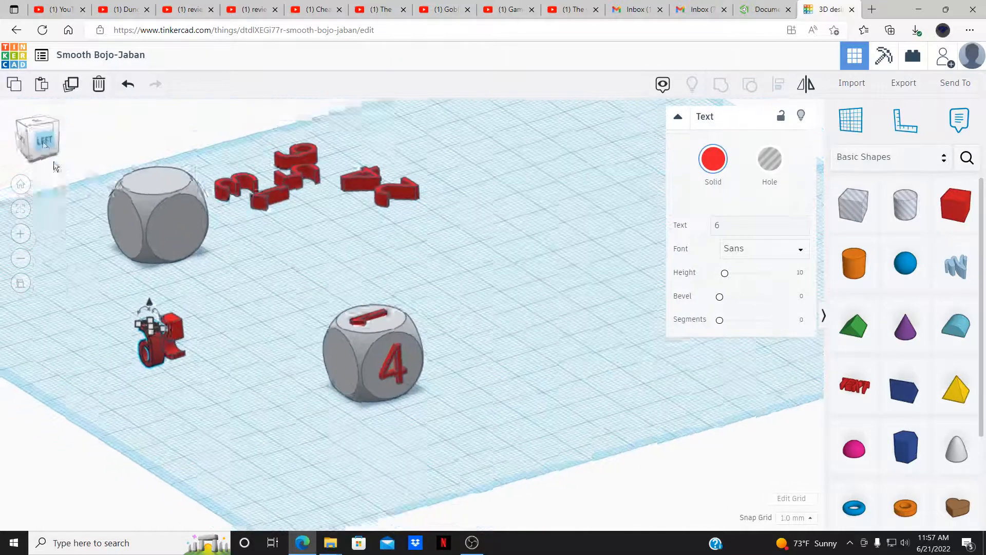
{"action": "left_click_drag", "start_coordinate": [248, 343], "coordinate": [253, 281]}
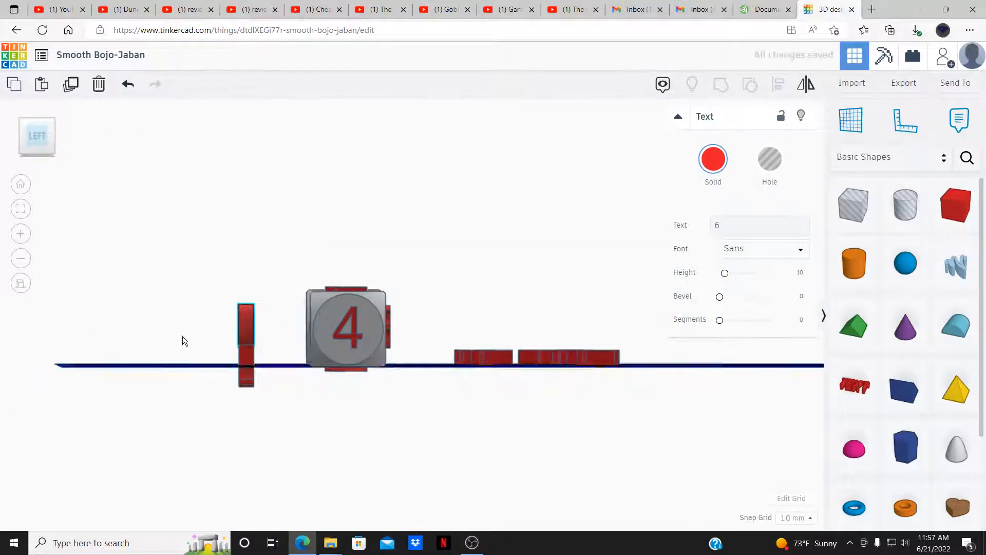
- Move the 6 about 61 mm across and 13 mm over to the first dice's back face and rotate it 180° about its vertical axis
{"action": "right_click_drag", "start_coordinate": [183, 341], "coordinate": [125, 333]}
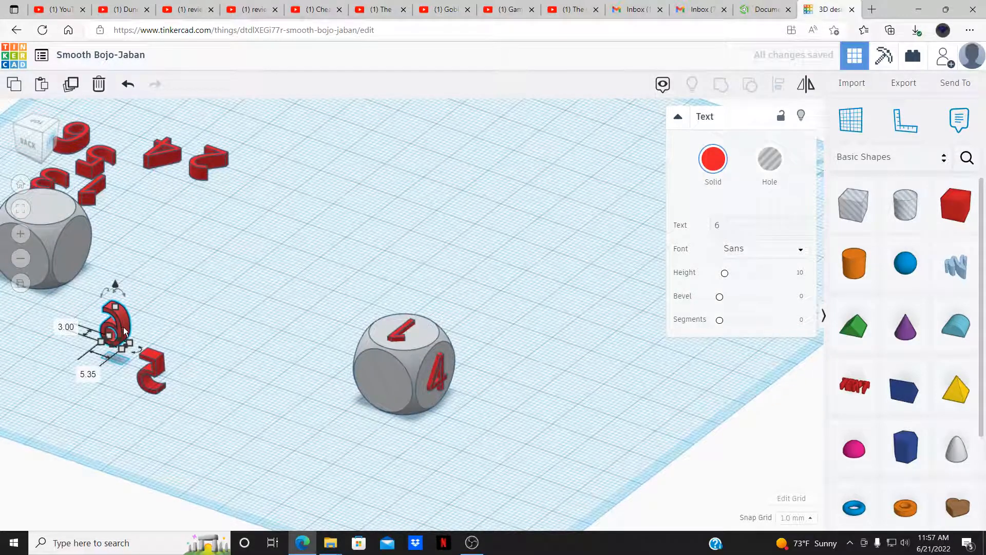
{"action": "left_click_drag", "start_coordinate": [124, 327], "coordinate": [389, 383]}
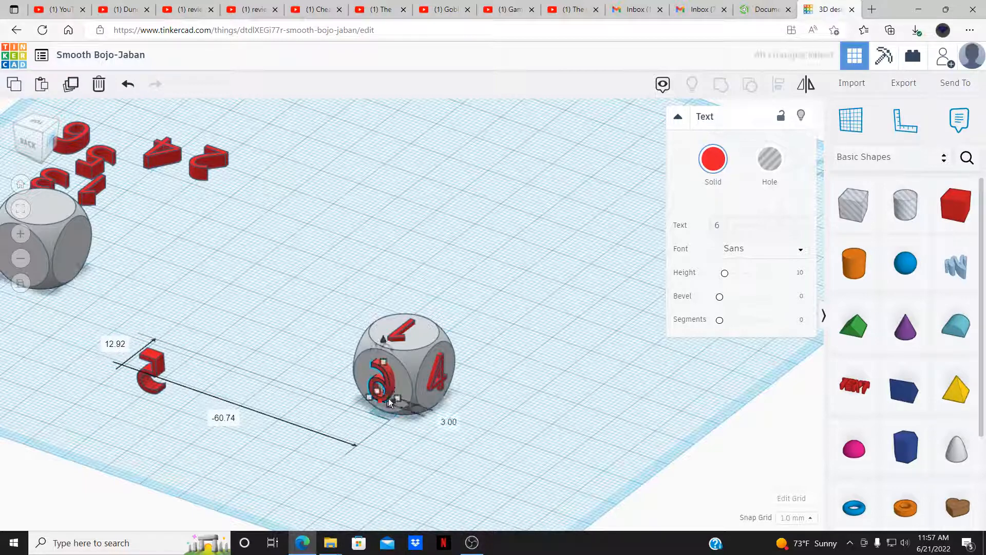
{"action": "scroll", "coordinate": [407, 421], "scroll_direction": "down", "scroll_amount": 2}
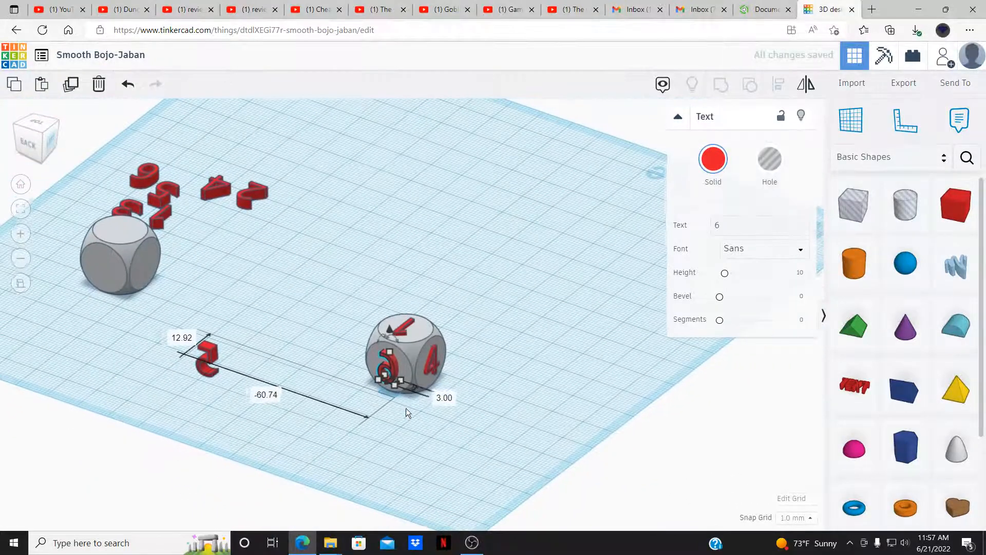
{"action": "scroll", "coordinate": [406, 407], "scroll_direction": "up", "scroll_amount": 3}
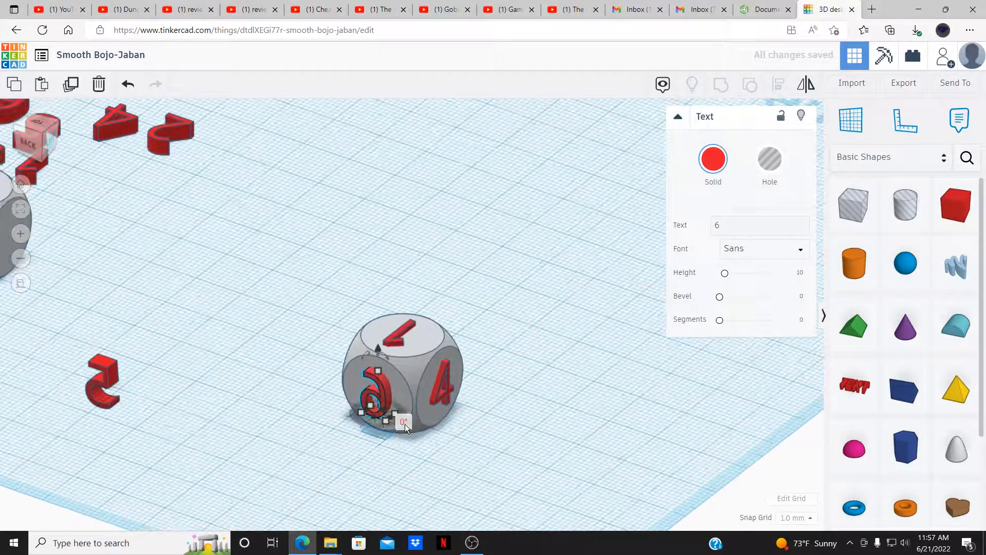
{"action": "type", "text": "180"}
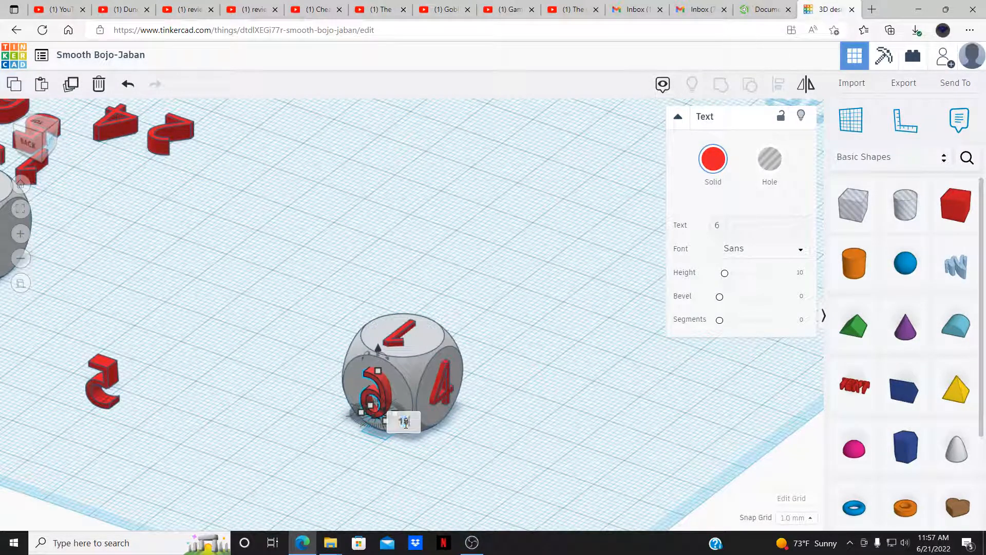
{"action": "key", "text": "Return"}
{"action": "left_click", "coordinate": [312, 458]}
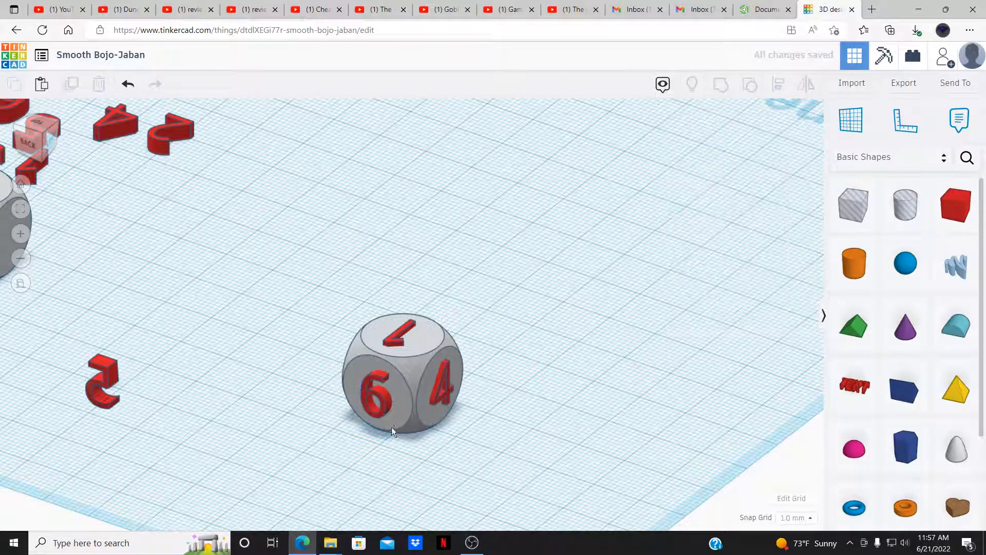
- In the top view, move the 6 by 1 mm into the first dice's back face
{"action": "left_click", "coordinate": [40, 122]}
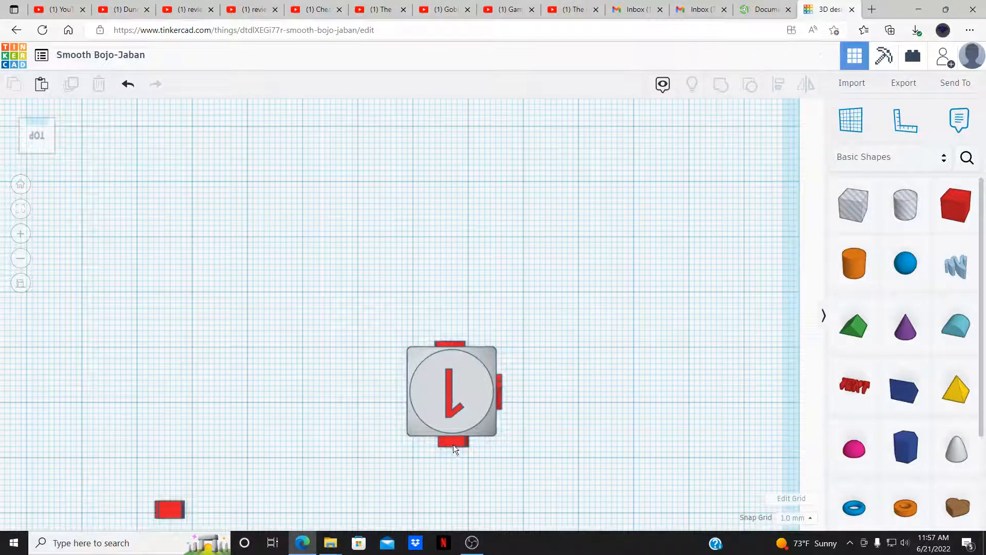
{"action": "left_click", "coordinate": [453, 445]}
{"action": "left_click_drag", "start_coordinate": [460, 445], "coordinate": [460, 439]}
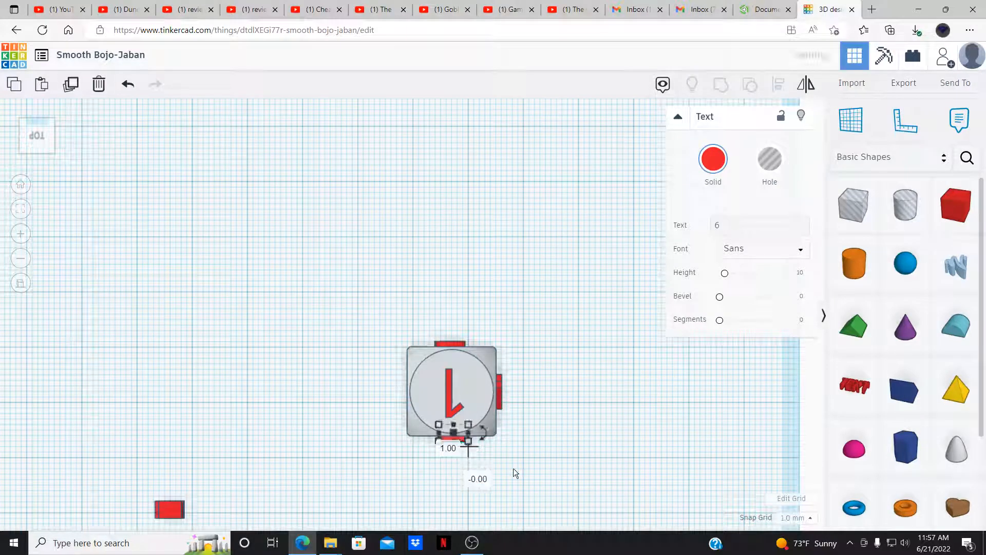
{"action": "left_click", "coordinate": [515, 473]}
- Undo the accidental stretch of the 5 and move it about 39 mm across and 21 mm over to the first dice's blank right side
{"action": "right_click_drag", "start_coordinate": [454, 472], "coordinate": [440, 361]}
{"action": "right_click_drag", "start_coordinate": [277, 413], "coordinate": [221, 458]}
{"action": "left_click", "coordinate": [214, 464]}
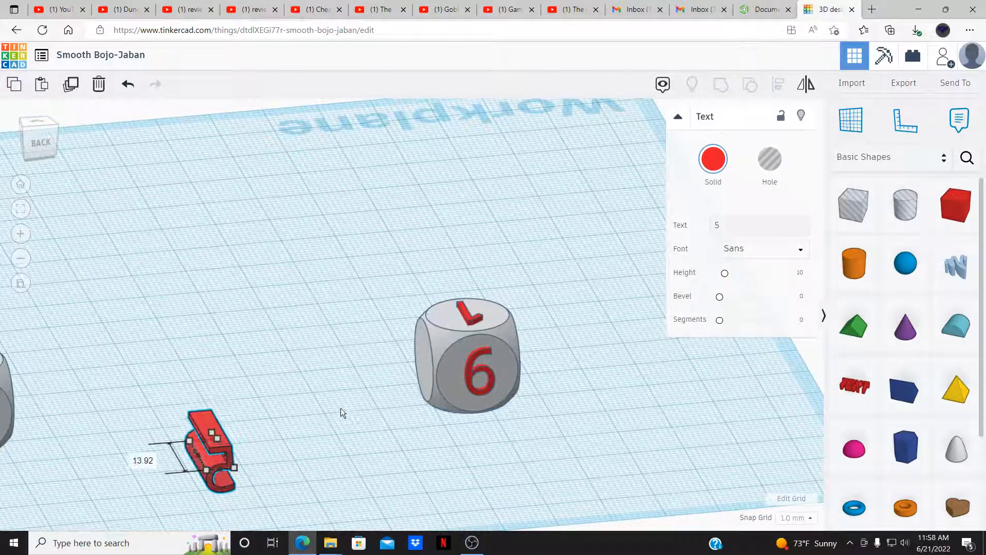
{"action": "left_click", "coordinate": [128, 84]}
{"action": "left_click_drag", "start_coordinate": [212, 480], "coordinate": [390, 422]}
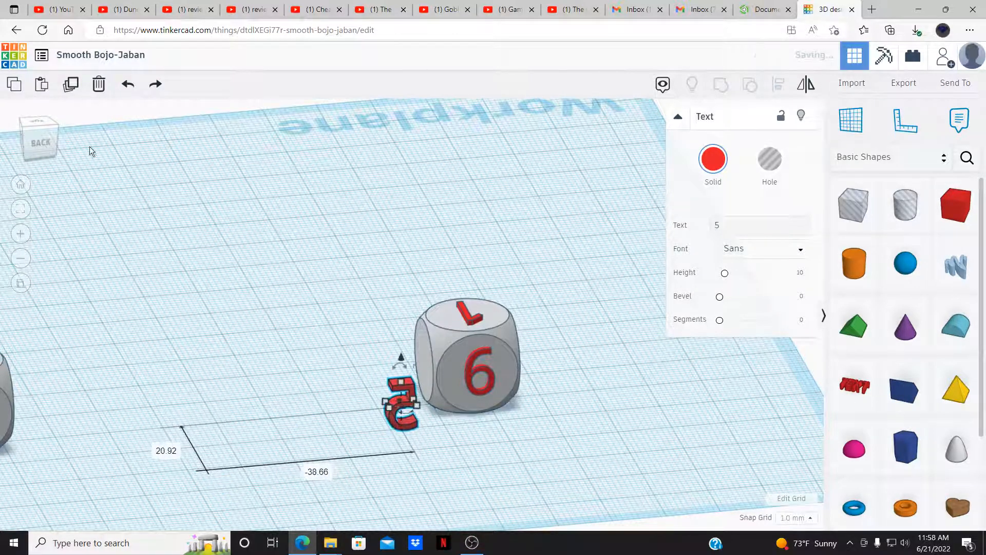
- In the back view, raise the 5 to about the middle height of the first dice
{"action": "left_click", "coordinate": [39, 144]}
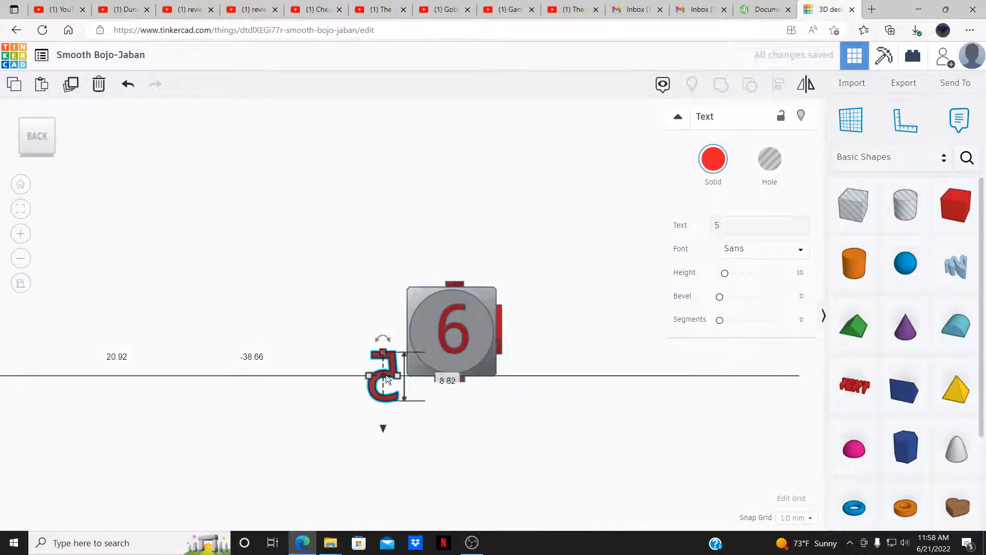
{"action": "left_click_drag", "start_coordinate": [385, 431], "coordinate": [388, 384]}
{"action": "left_click", "coordinate": [266, 366]}
- Turn the 5 about its vertical axis, trying 90° and 180°, until its front faces outward from the first dice's right side, keeping it solid
{"action": "right_click_drag", "start_coordinate": [265, 365], "coordinate": [442, 395]}
{"action": "left_click", "coordinate": [441, 390]}
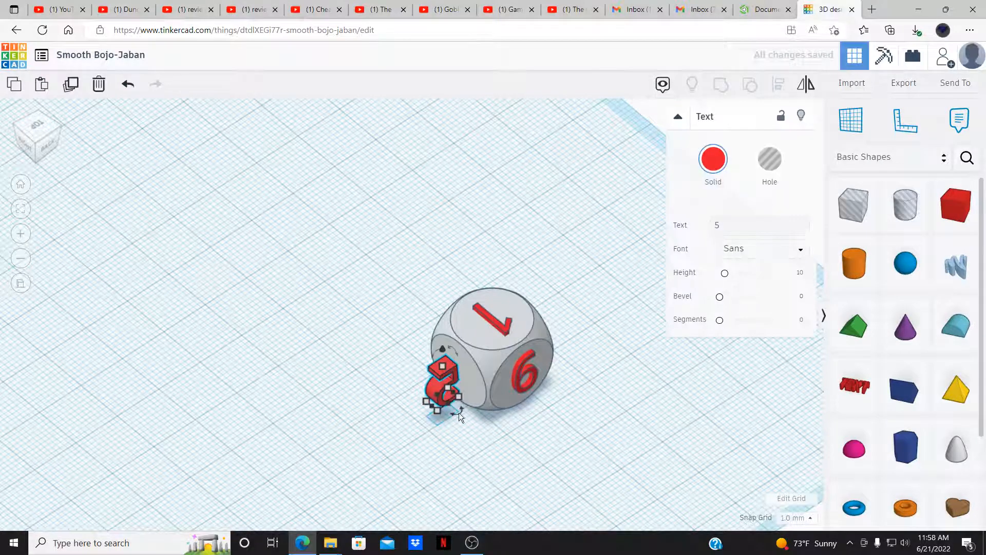
{"action": "left_click", "coordinate": [458, 413]}
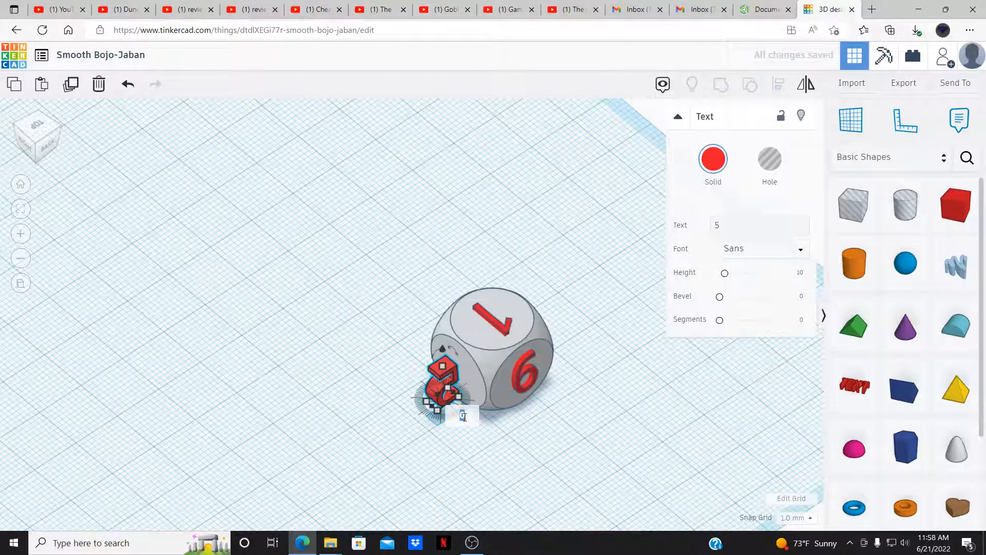
{"action": "type", "text": "90"}
{"action": "key", "text": "Return"}
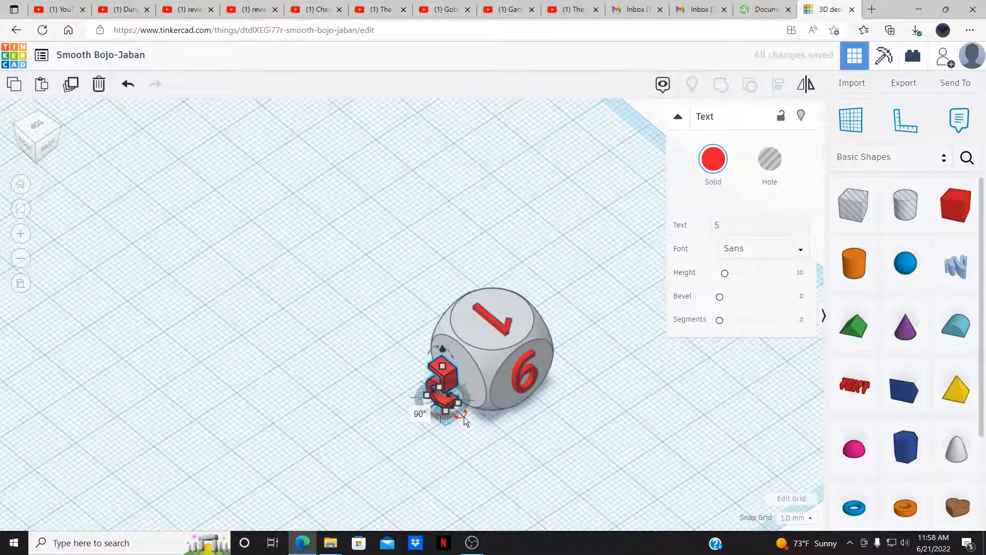
{"action": "left_click", "coordinate": [417, 415]}
{"action": "type", "text": "180"}
{"action": "key", "text": "Return"}
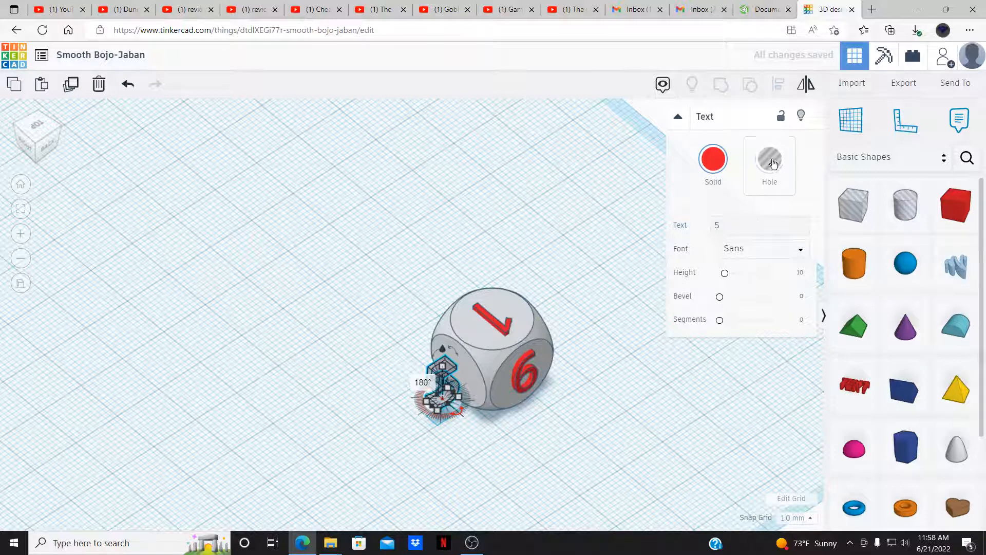
{"action": "left_click", "coordinate": [713, 159]}
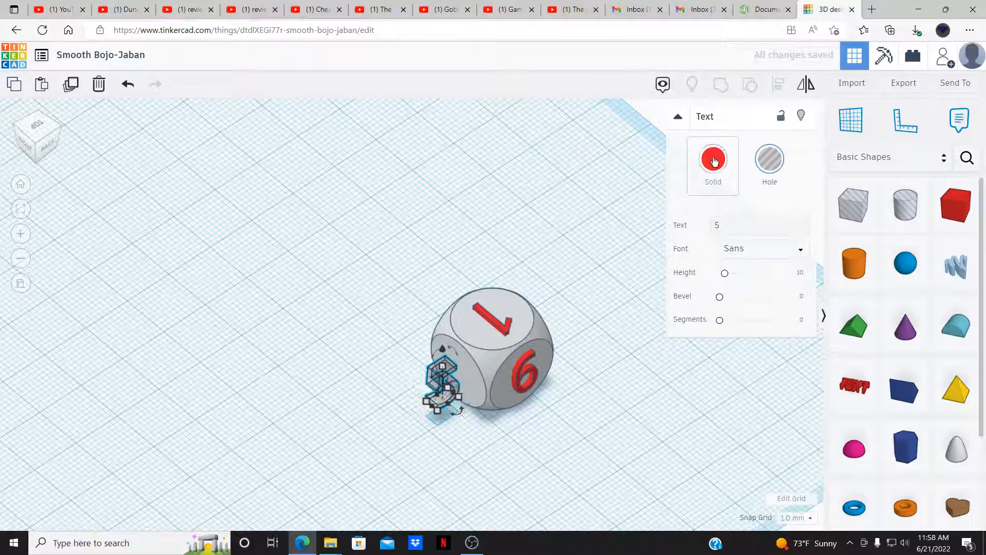
{"action": "left_click", "coordinate": [459, 414]}
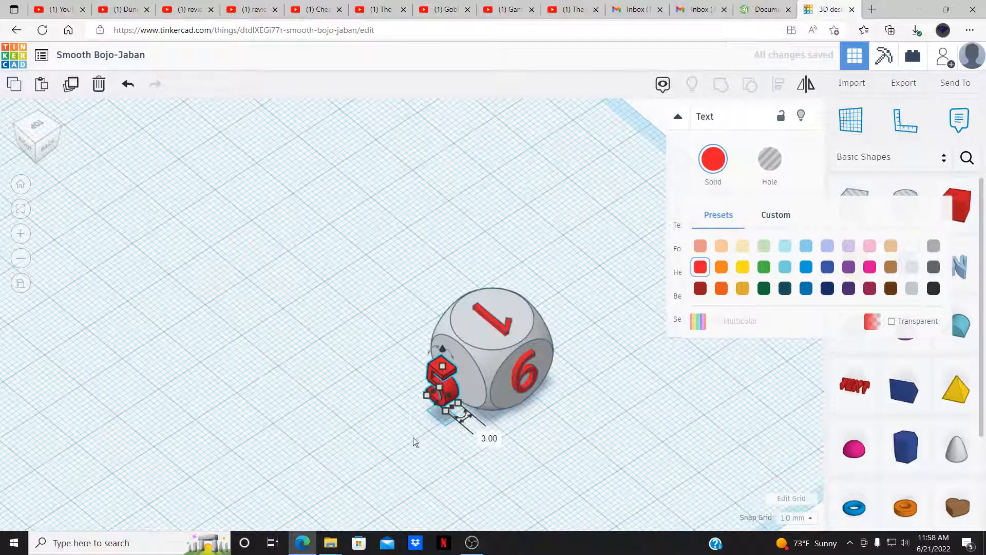
- Move the 5 into the first dice's circular right face so that it stands slightly proud of the surface
{"action": "left_click", "coordinate": [444, 469]}
{"action": "scroll", "coordinate": [443, 469], "scroll_direction": "up", "scroll_amount": 4}
{"action": "right_click_drag", "start_coordinate": [439, 464], "coordinate": [403, 488]}
{"action": "left_click_drag", "start_coordinate": [451, 466], "coordinate": [497, 444]}
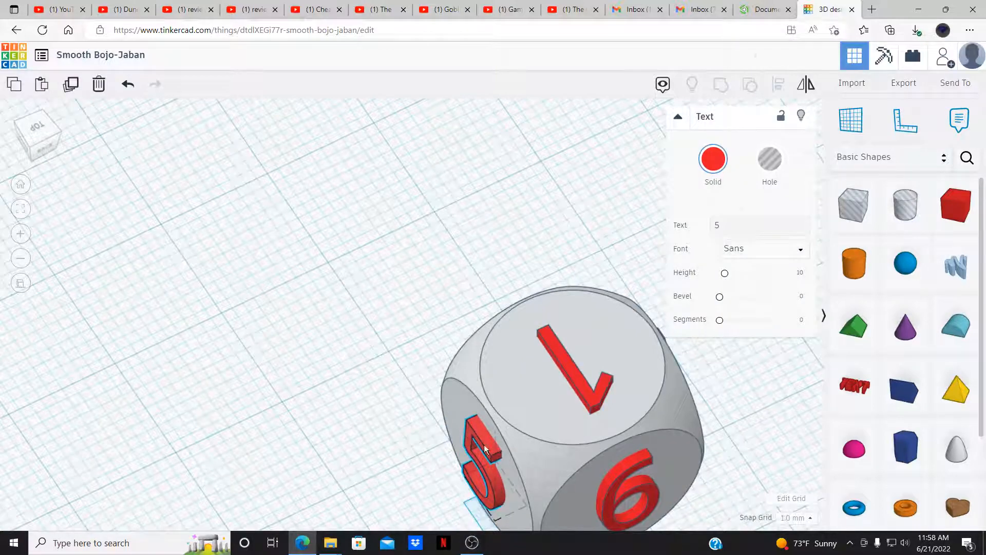
{"action": "left_click", "coordinate": [426, 326]}
- Group the first dice and its six numbers into one shape
{"action": "scroll", "coordinate": [430, 317], "scroll_direction": "down", "scroll_amount": 5}
{"action": "right_click_drag", "start_coordinate": [405, 345], "coordinate": [725, 370]}
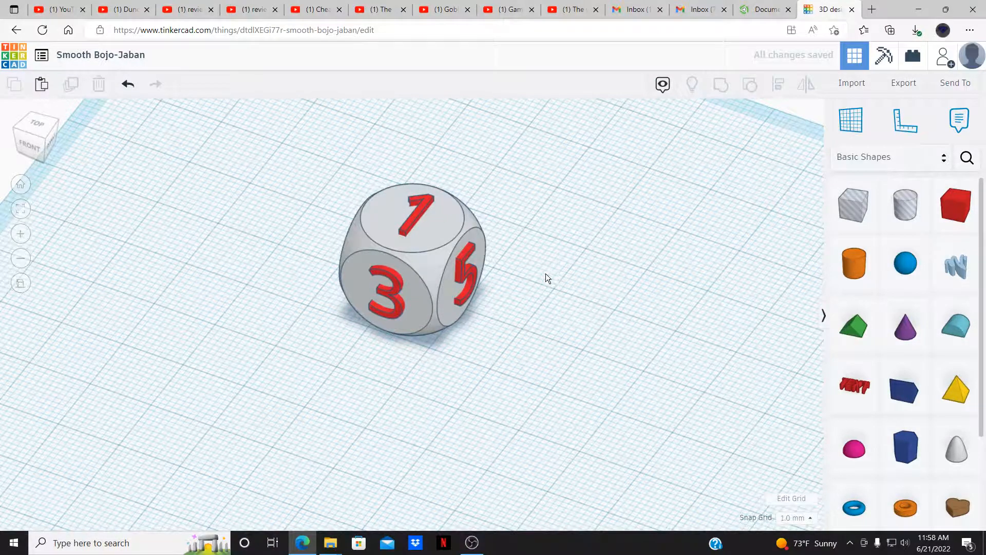
{"action": "right_click_drag", "start_coordinate": [546, 274], "coordinate": [552, 298]}
{"action": "scroll", "coordinate": [553, 297], "scroll_direction": "down", "scroll_amount": 2}
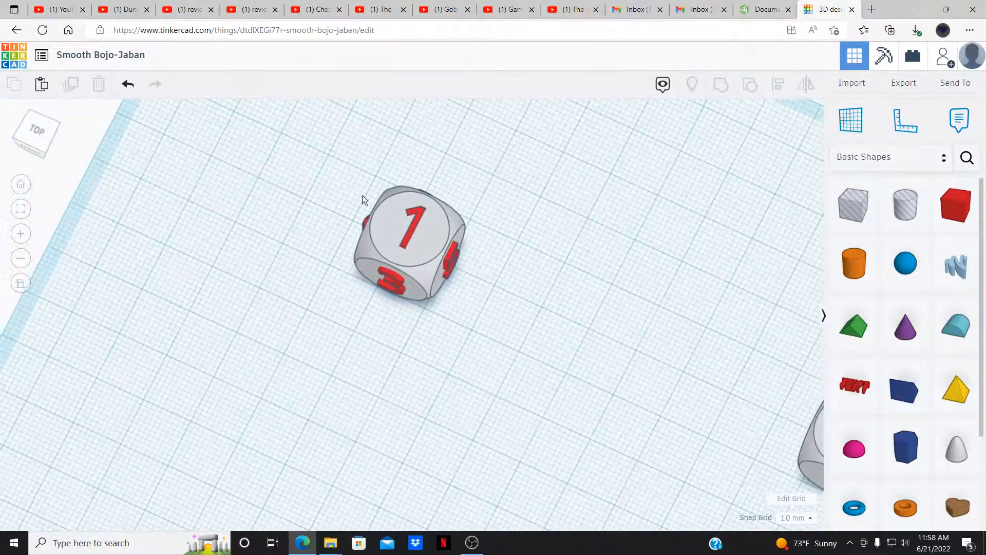
{"action": "left_click_drag", "start_coordinate": [319, 158], "coordinate": [521, 340]}
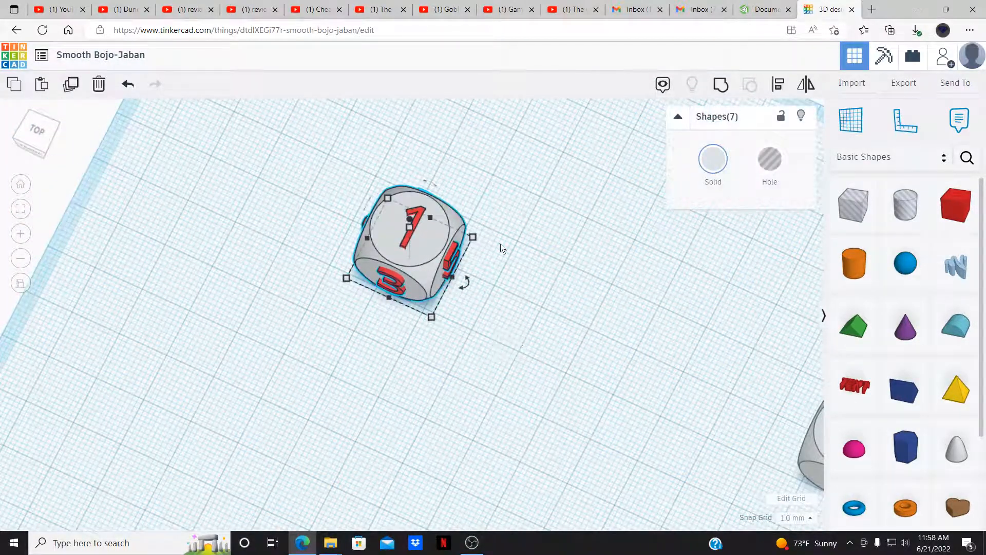
{"action": "left_click", "coordinate": [721, 87]}
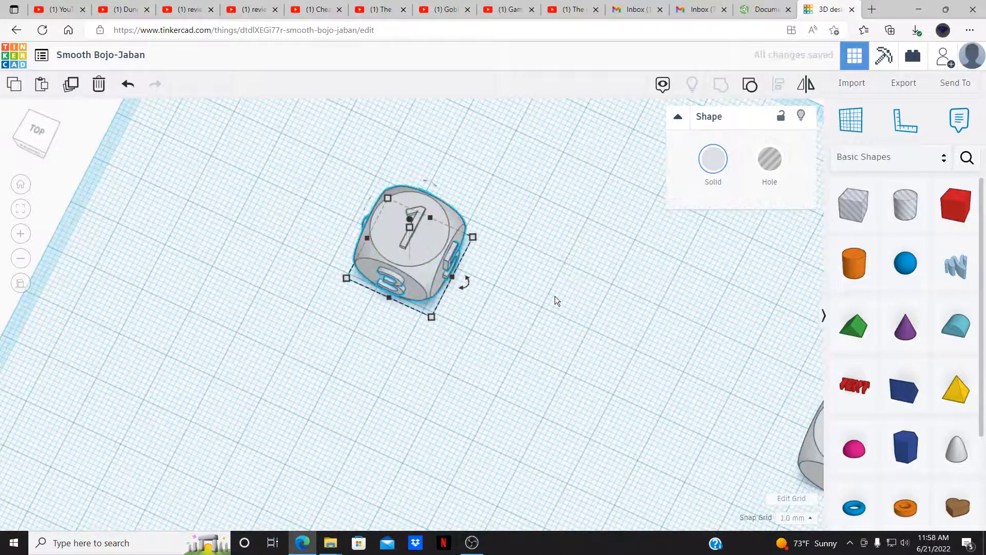
{"action": "left_click", "coordinate": [369, 375]}
- Examine the grouped first dice, the blank second dice and the loose numbers beside it
{"action": "scroll", "coordinate": [367, 376], "scroll_direction": "up", "scroll_amount": 2}
{"action": "right_click_drag", "start_coordinate": [383, 362], "coordinate": [249, 289]}
{"action": "scroll", "coordinate": [226, 291], "scroll_direction": "down", "scroll_amount": 5}
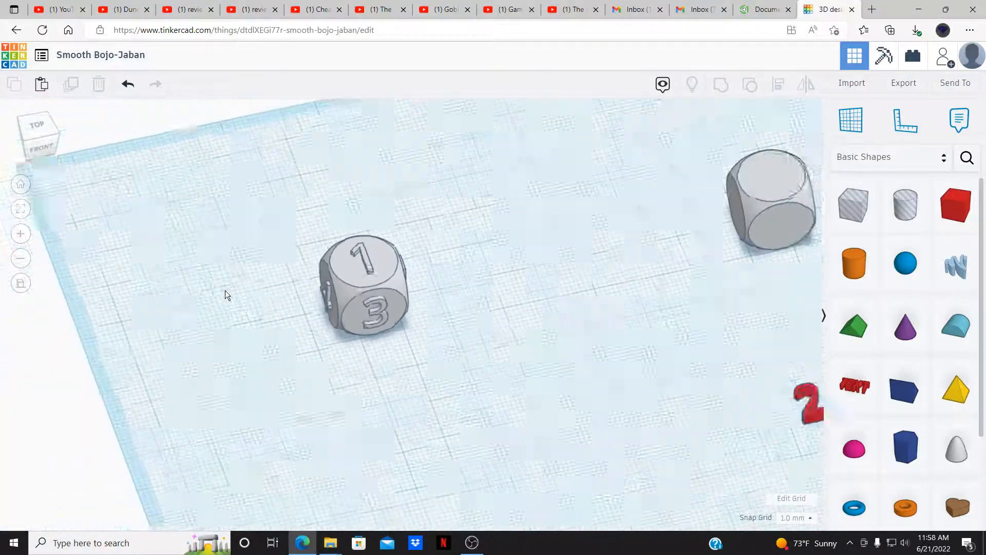
{"action": "left_click", "coordinate": [55, 131]}
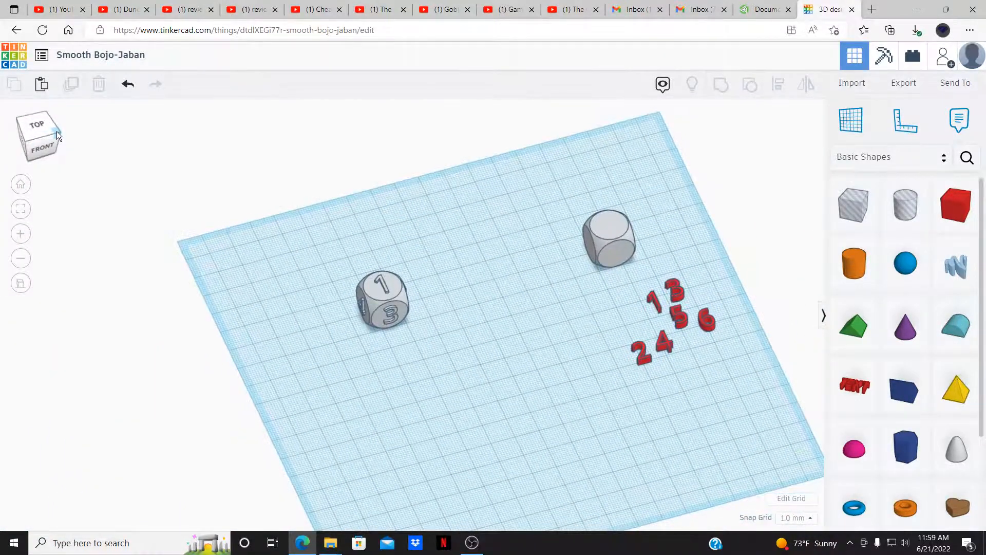
{"action": "middle_click_drag", "start_coordinate": [640, 450], "coordinate": [562, 306]}
{"action": "scroll", "coordinate": [582, 292], "scroll_direction": "down", "scroll_amount": 1}
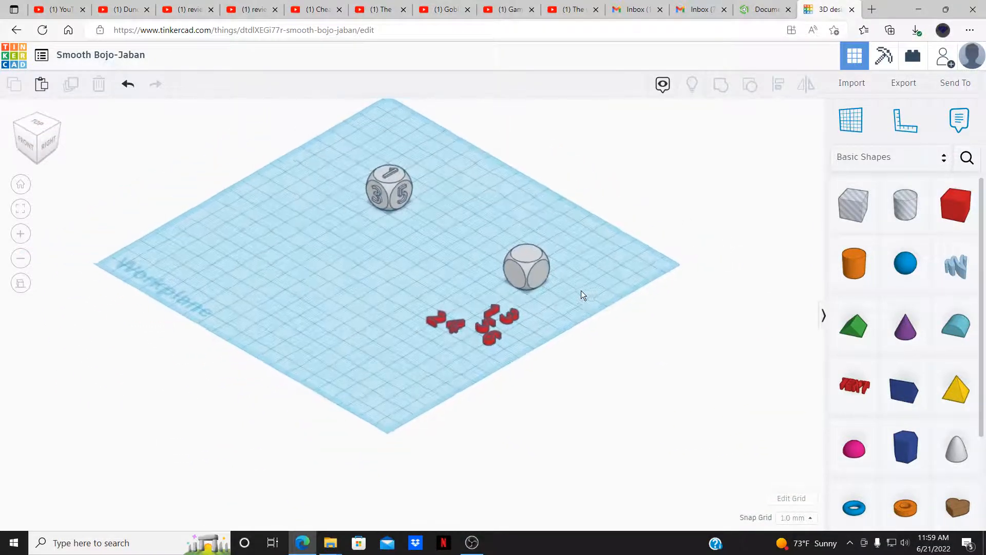
{"action": "scroll", "coordinate": [581, 291], "scroll_direction": "up", "scroll_amount": 4}
{"action": "middle_click_drag", "start_coordinate": [444, 283], "coordinate": [200, 309]}
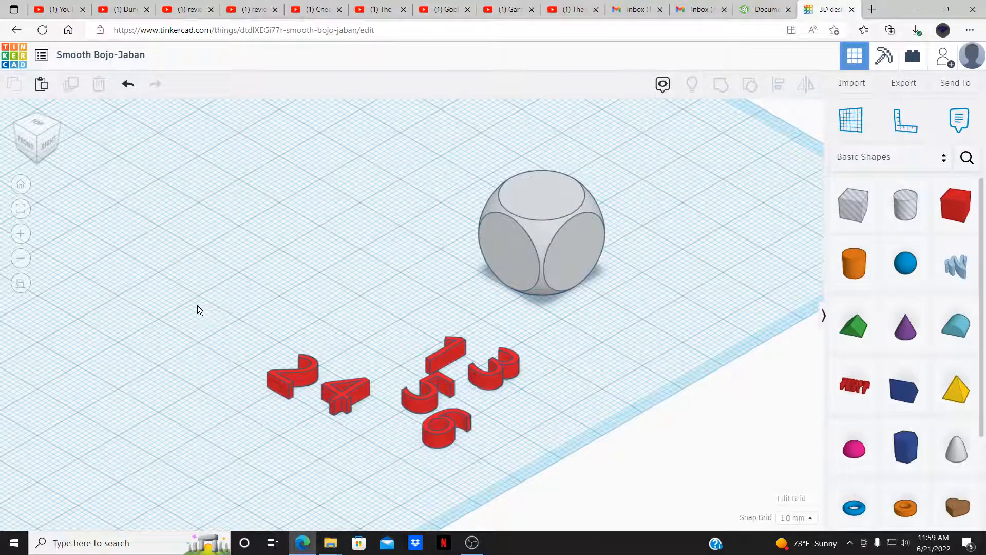
- Select all the loose numbers near the second dice in the top view and turn them into holes
{"action": "left_click", "coordinate": [29, 128]}
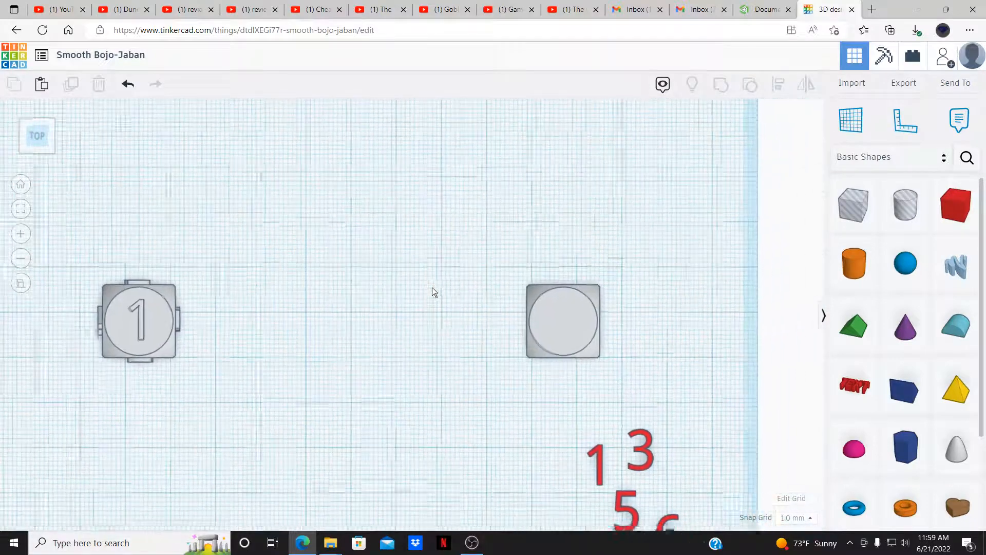
{"action": "scroll", "coordinate": [432, 287], "scroll_direction": "down", "scroll_amount": 4}
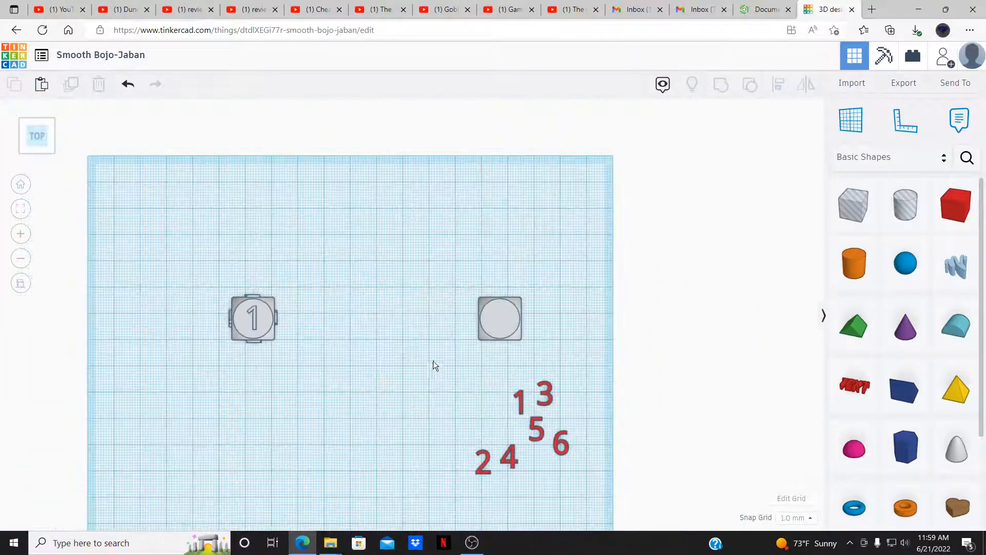
{"action": "left_click_drag", "start_coordinate": [433, 361], "coordinate": [641, 506]}
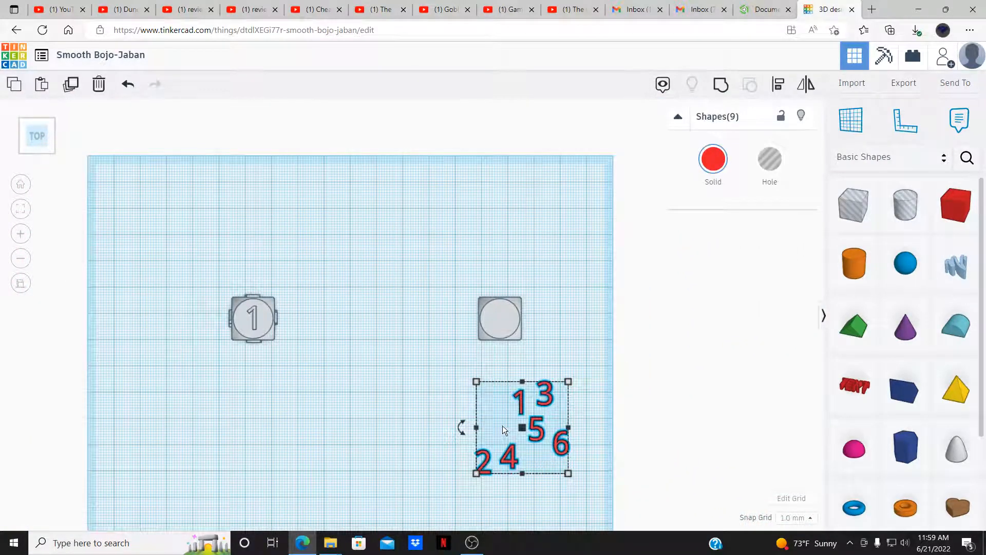
{"action": "left_click_drag", "start_coordinate": [458, 366], "coordinate": [629, 493]}
{"action": "left_click", "coordinate": [770, 160]}
{"action": "left_click", "coordinate": [588, 462]}
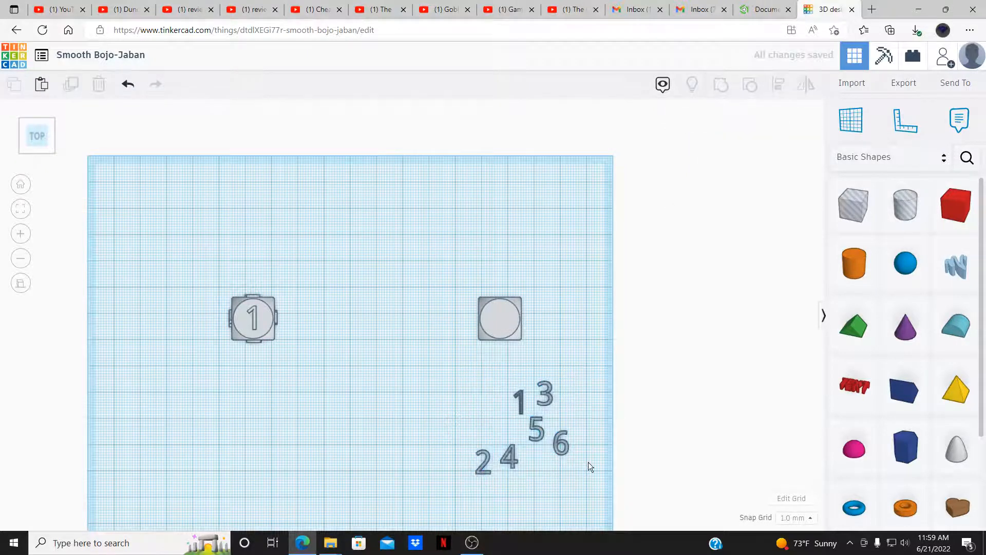
- Raise one of the two stacked 1s near the second dice above the workplane
{"action": "right_click_drag", "start_coordinate": [578, 470], "coordinate": [488, 345]}
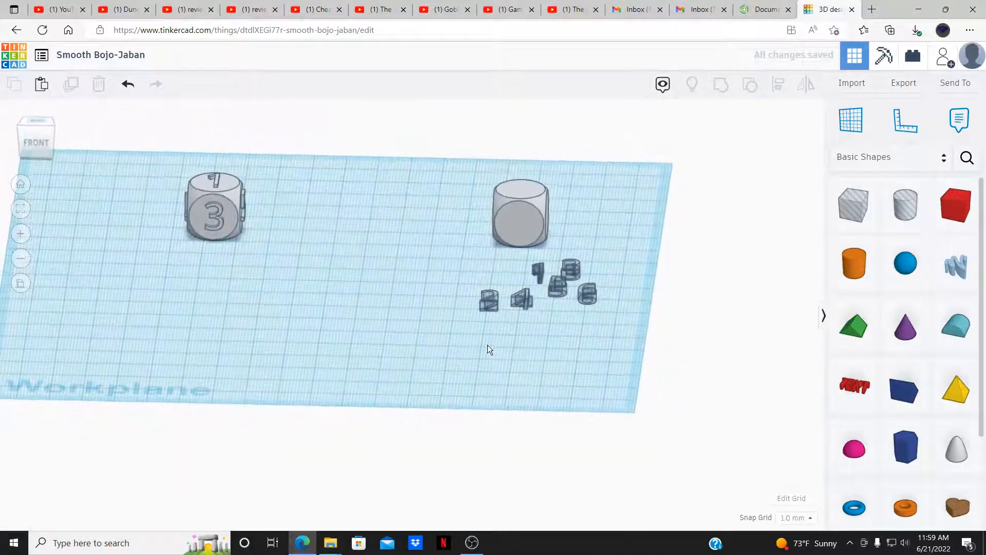
{"action": "left_click", "coordinate": [540, 273]}
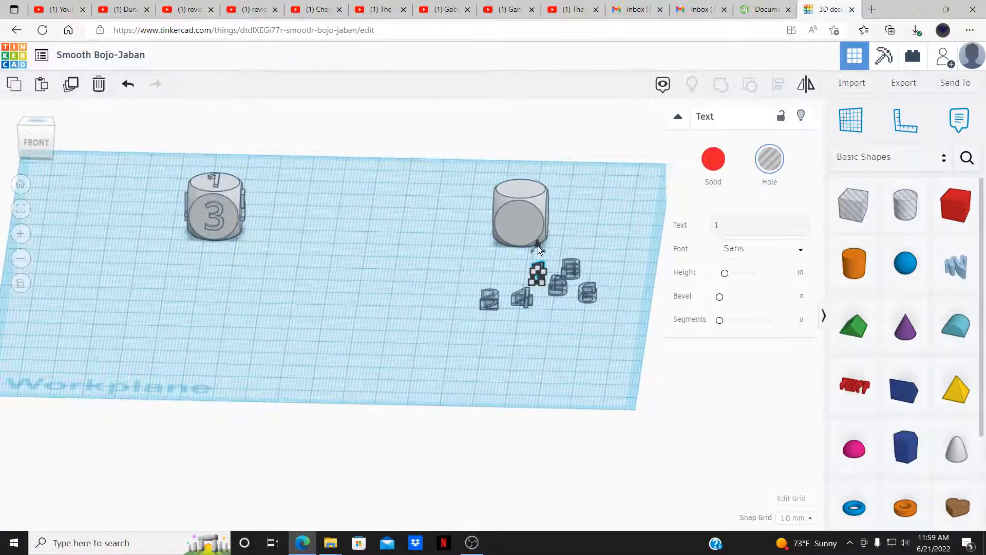
{"action": "left_click_drag", "start_coordinate": [538, 246], "coordinate": [525, 214]}
{"action": "left_click", "coordinate": [445, 263]}
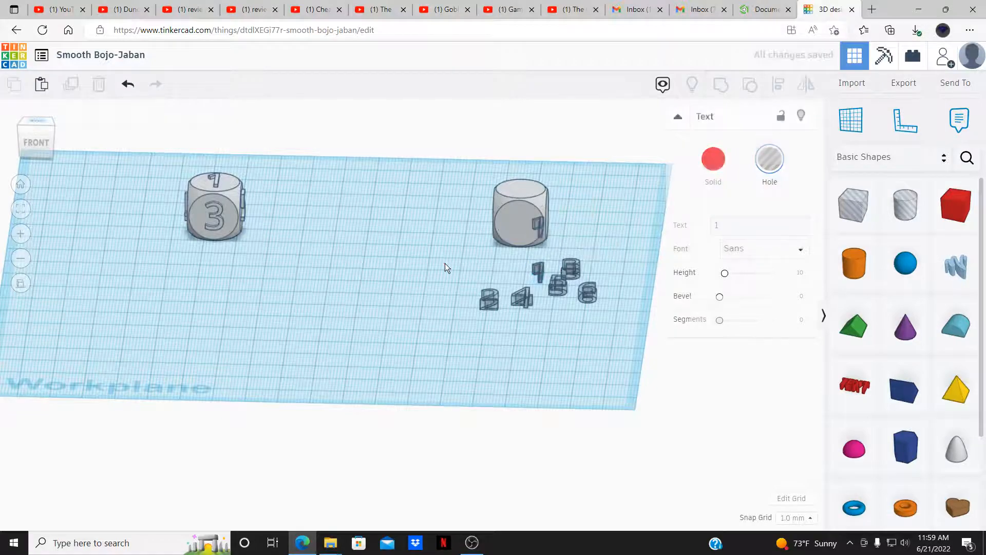
- Select all the loose numbers near the second dice and turn them back into solid red shapes
{"action": "right_click_drag", "start_coordinate": [460, 254], "coordinate": [450, 287]}
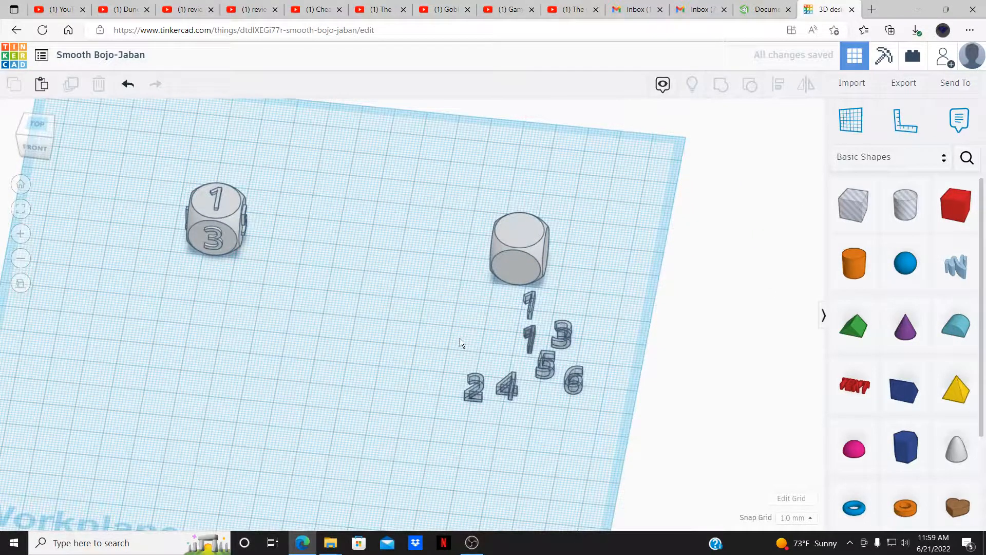
{"action": "right_click_drag", "start_coordinate": [459, 339], "coordinate": [445, 375]}
{"action": "left_click_drag", "start_coordinate": [448, 357], "coordinate": [662, 528]}
{"action": "left_click", "coordinate": [716, 161]}
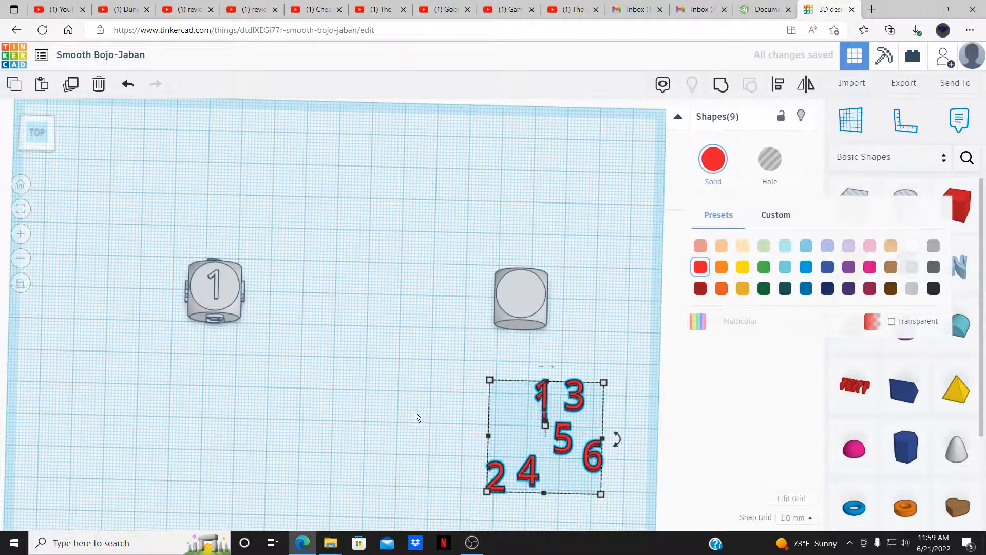
- Delete the lower duplicate 1 beside the second dice, keeping the raised one
{"action": "left_click", "coordinate": [416, 412]}
{"action": "right_click_drag", "start_coordinate": [429, 367], "coordinate": [554, 237]}
{"action": "scroll", "coordinate": [593, 249], "scroll_direction": "up", "scroll_amount": 2}
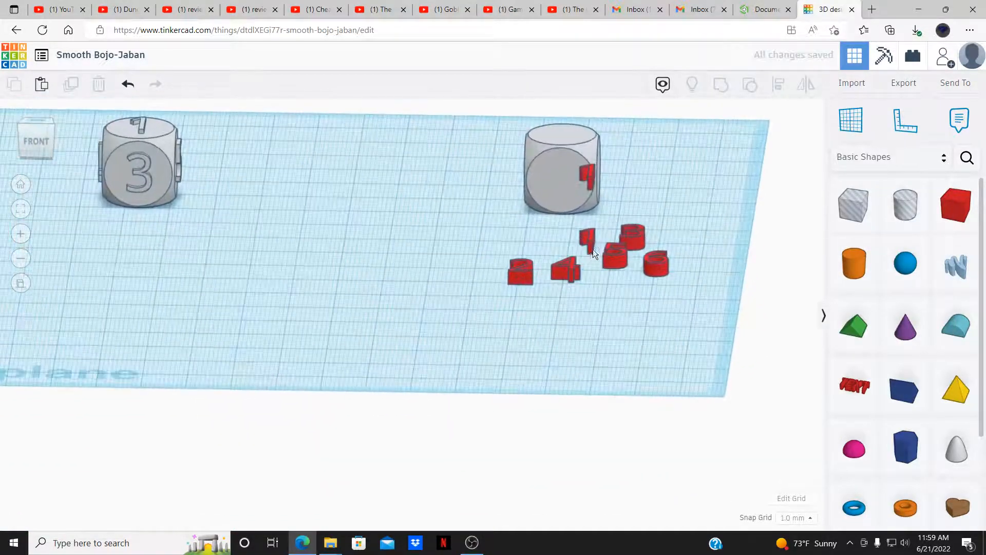
{"action": "left_click", "coordinate": [588, 248]}
{"action": "left_click", "coordinate": [586, 243]}
{"action": "left_click", "coordinate": [586, 243]}
{"action": "left_click", "coordinate": [535, 240]}
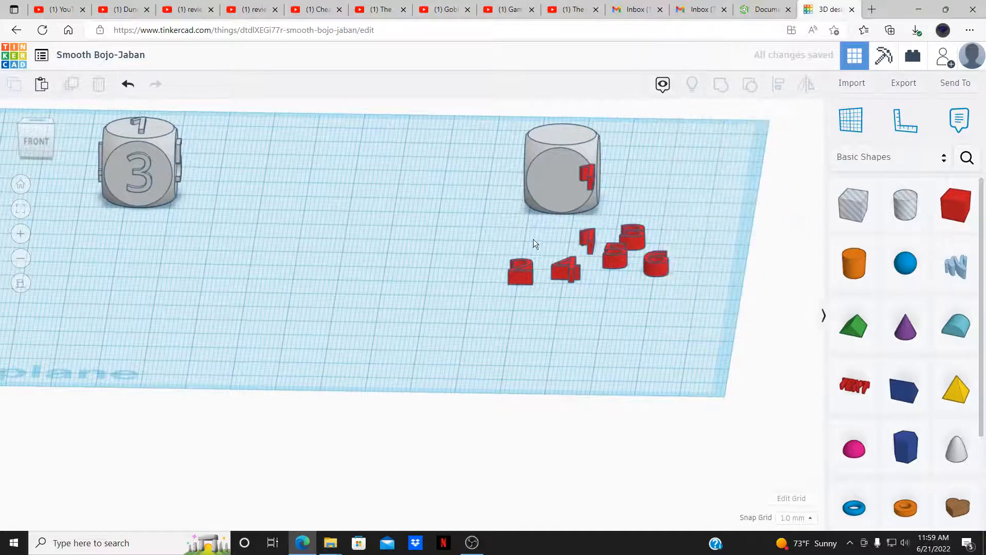
{"action": "left_click", "coordinate": [585, 236]}
{"action": "key", "text": "Delete"}
{"action": "mouse_move", "coordinate": [569, 244]}
{"action": "right_mouse_down"}
{"action": "mouse_move", "coordinate": [577, 264]}
{"action": "mouse_move", "coordinate": [535, 275]}
{"action": "mouse_move", "coordinate": [584, 253]}
{"action": "right_mouse_up"}
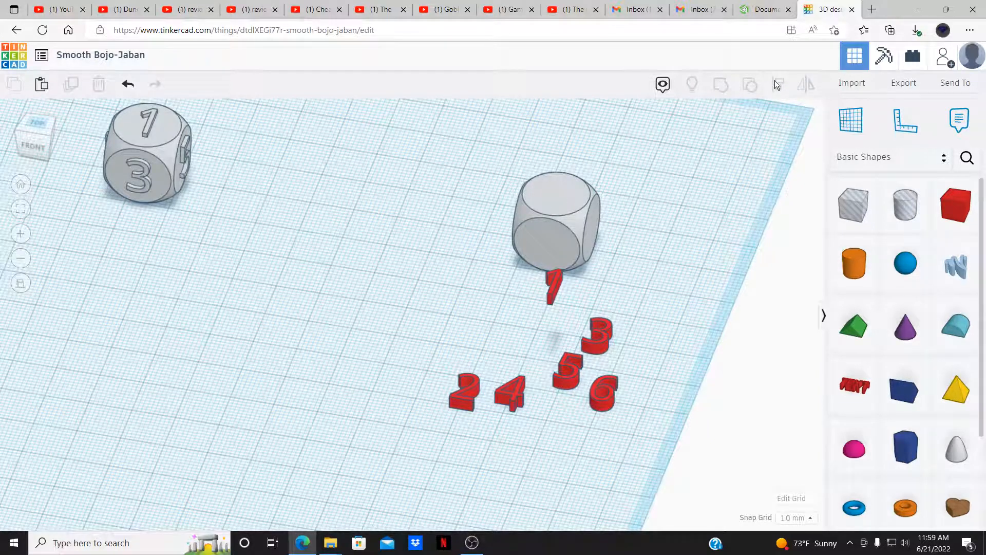
- Align the second dice, the raised 1 and the 2 on a common centre from front to back
{"action": "left_click", "coordinate": [552, 239]}
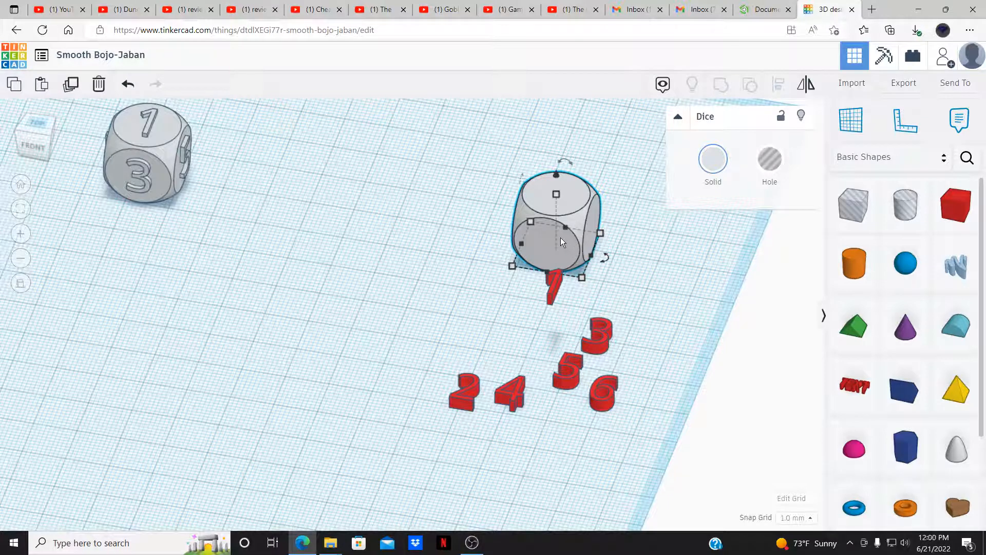
{"action": "left_click", "coordinate": [553, 295], "text": "shift"}
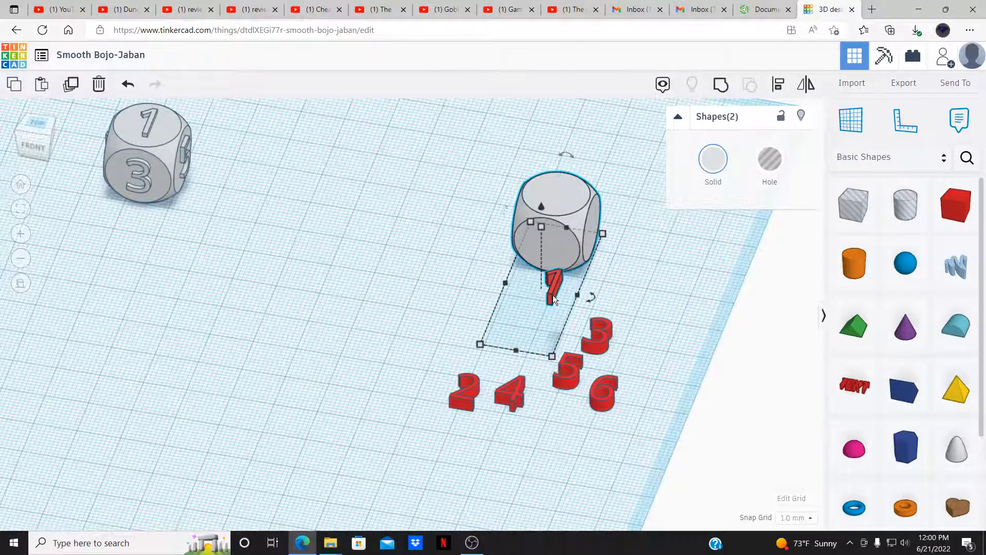
{"action": "left_click", "coordinate": [458, 406], "text": "shift"}
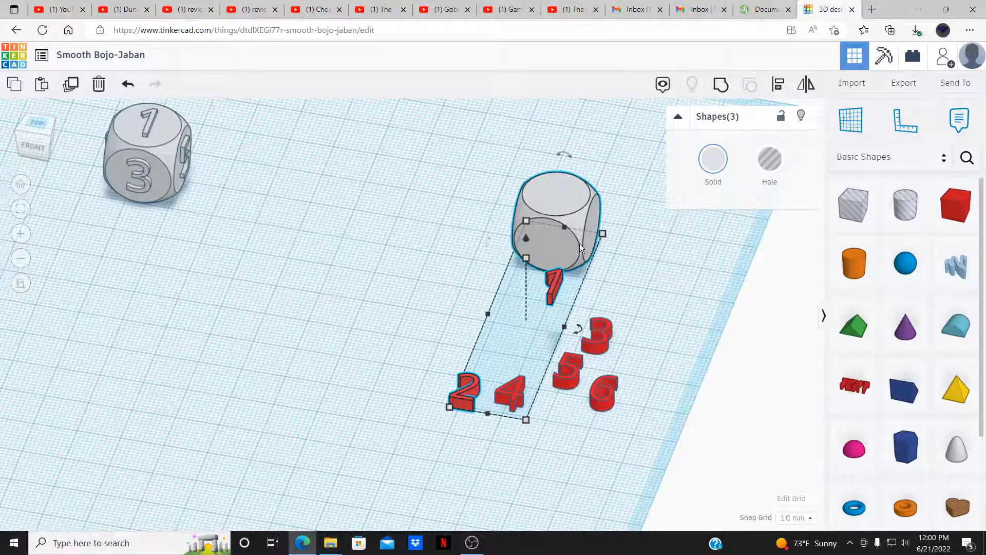
{"action": "left_click", "coordinate": [779, 88]}
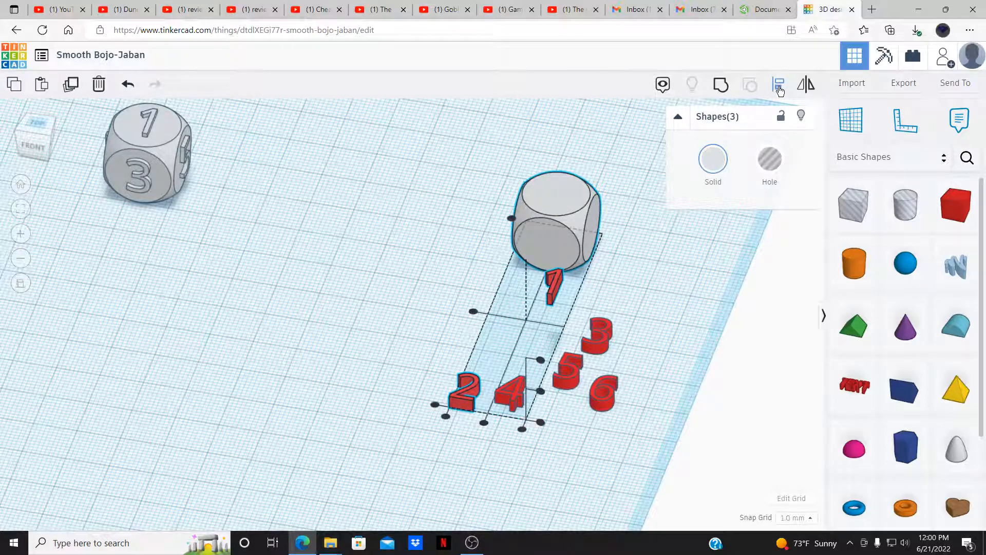
{"action": "left_click", "coordinate": [472, 314]}
- Try to align the 1 and the second dice vertically by their middles and tops in the front view
{"action": "right_click_drag", "start_coordinate": [481, 354], "coordinate": [490, 213]}
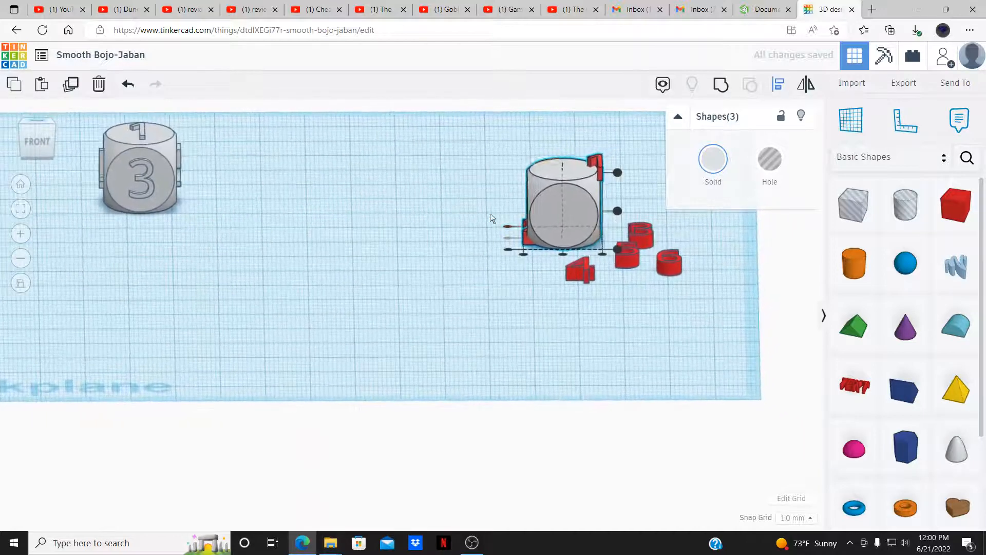
{"action": "left_click", "coordinate": [36, 140]}
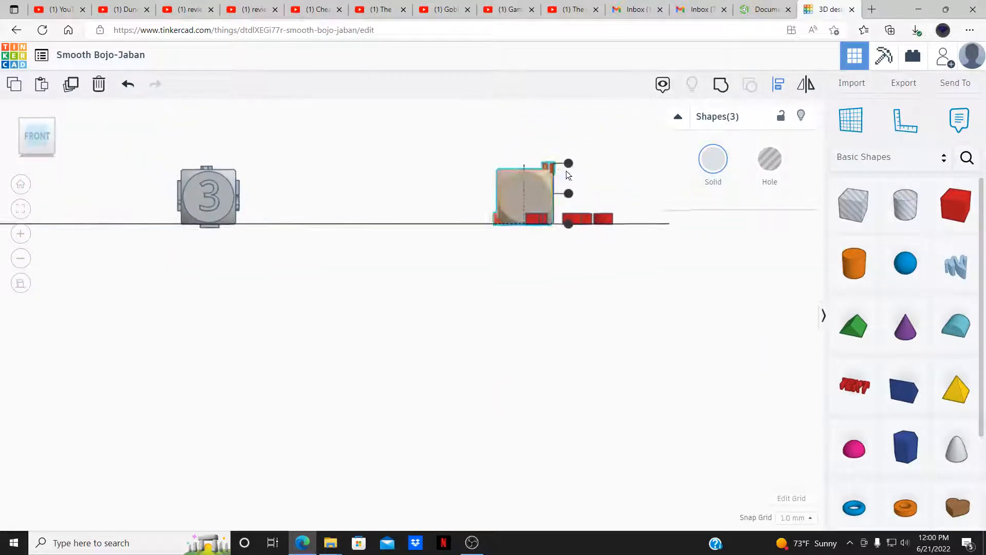
{"action": "scroll", "coordinate": [566, 162], "scroll_direction": "up", "scroll_amount": 5}
{"action": "middle_click_drag", "start_coordinate": [346, 206], "coordinate": [222, 324]}
{"action": "scroll", "coordinate": [493, 260], "scroll_direction": "up", "scroll_amount": 3}
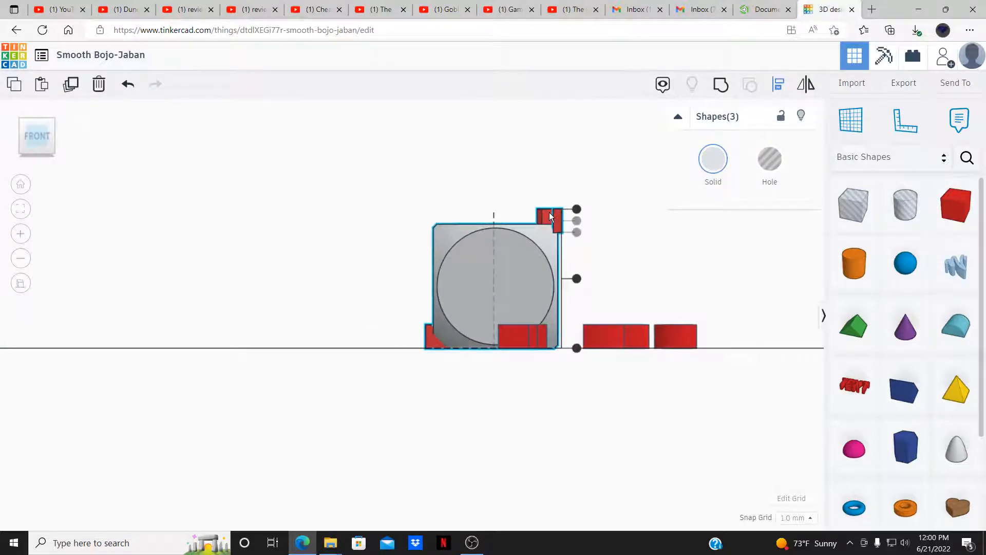
{"action": "left_click", "coordinate": [496, 176]}
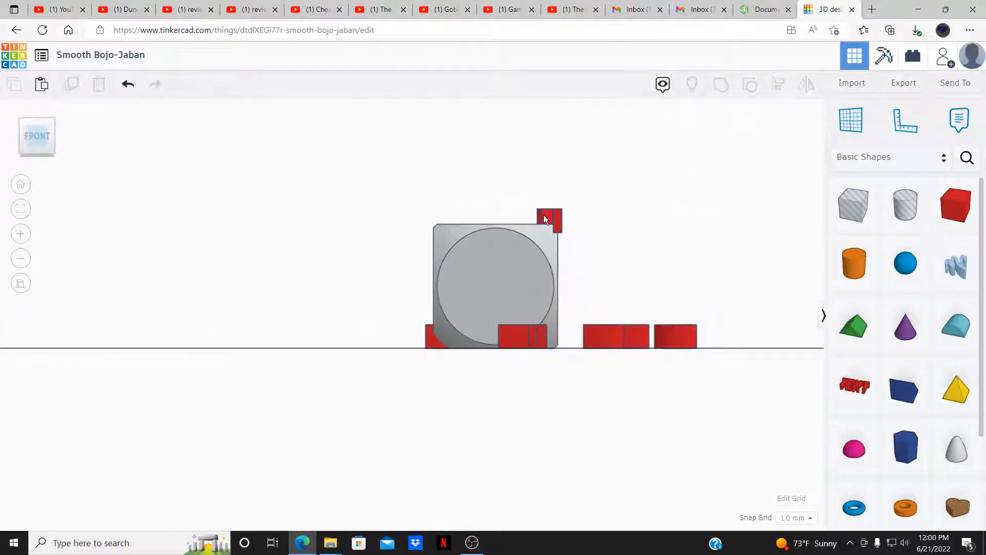
{"action": "left_click", "coordinate": [543, 215]}
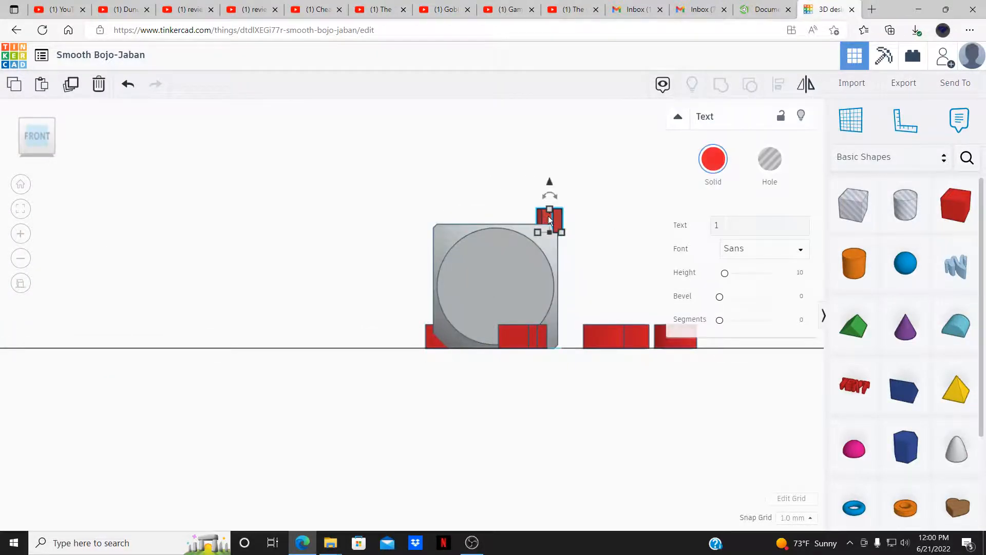
{"action": "left_click", "coordinate": [516, 275], "text": "shift"}
{"action": "left_click", "coordinate": [778, 85]}
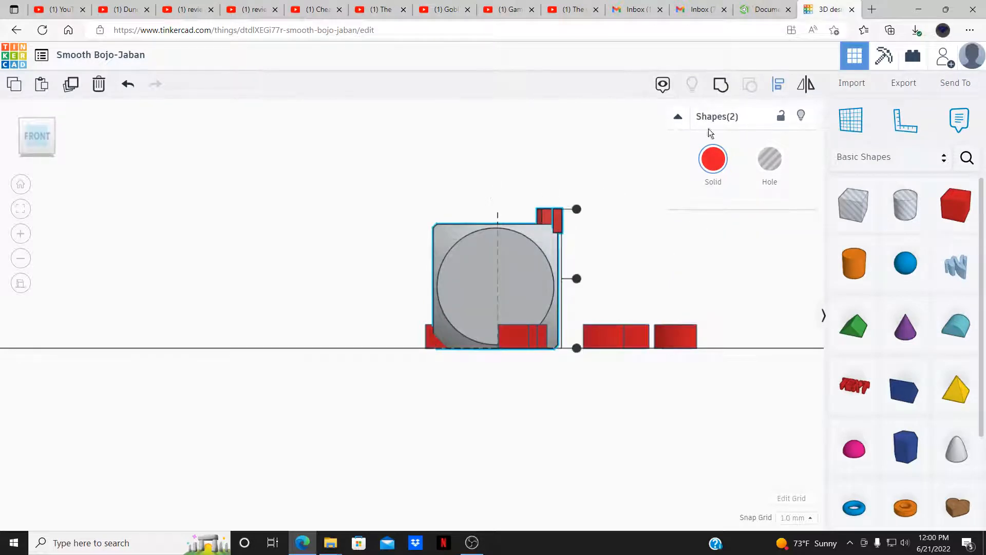
{"action": "left_click", "coordinate": [577, 279]}
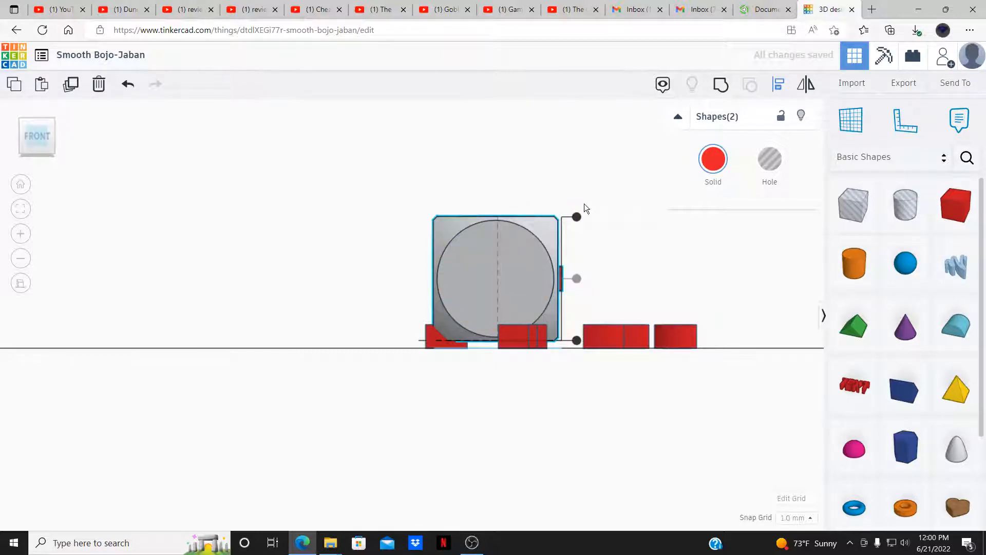
{"action": "left_click", "coordinate": [577, 217]}
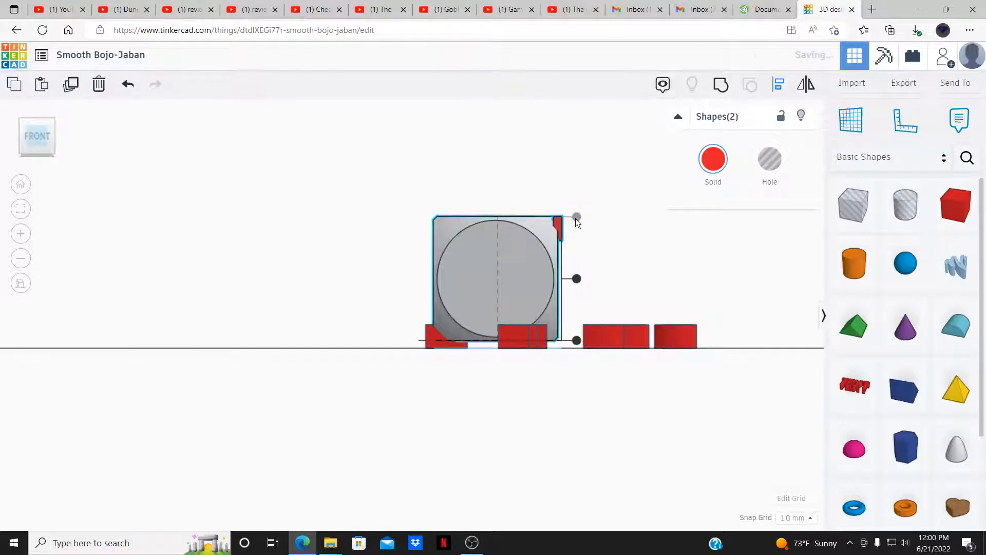
{"action": "left_click", "coordinate": [123, 85]}
{"action": "left_click", "coordinate": [123, 85]}
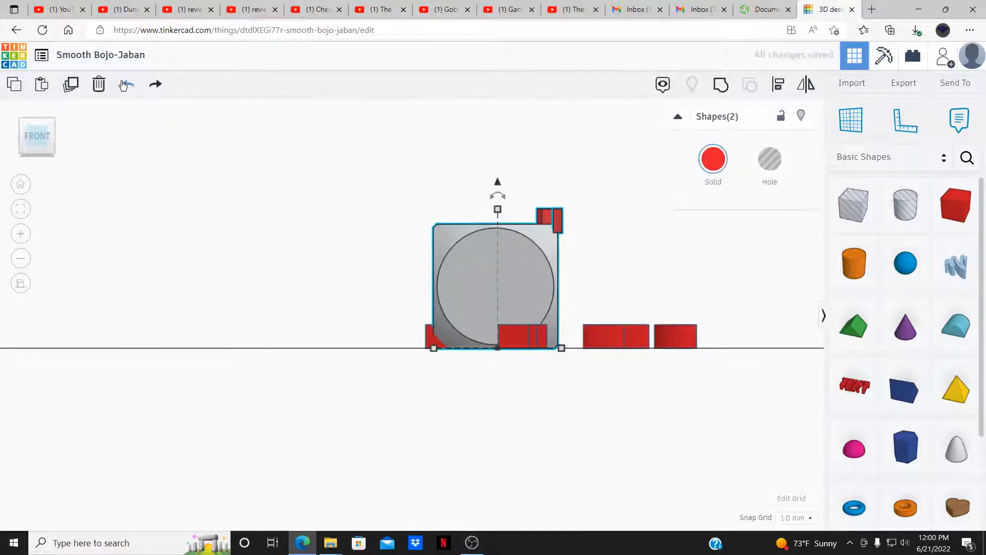
- Try to lower the 1 by 2 mm at the second dice's upper edge
{"action": "left_click", "coordinate": [254, 184]}
{"action": "left_click", "coordinate": [548, 213]}
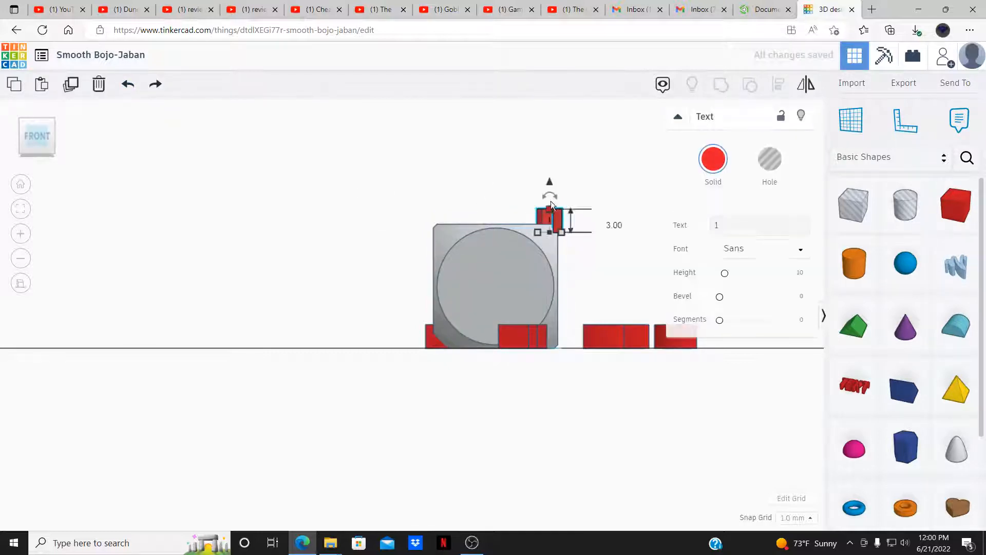
{"action": "left_click_drag", "start_coordinate": [549, 183], "coordinate": [549, 198]}
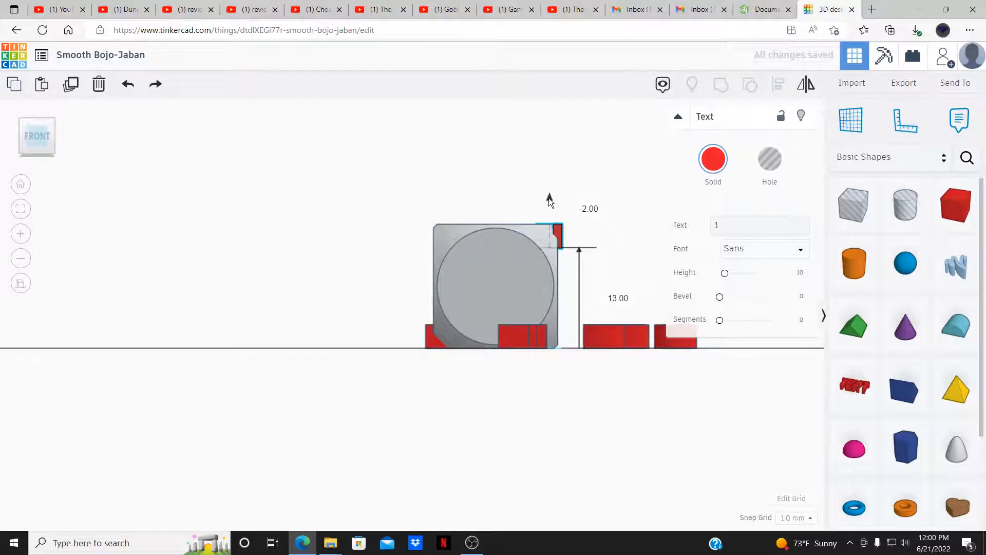
{"action": "left_click", "coordinate": [441, 181]}
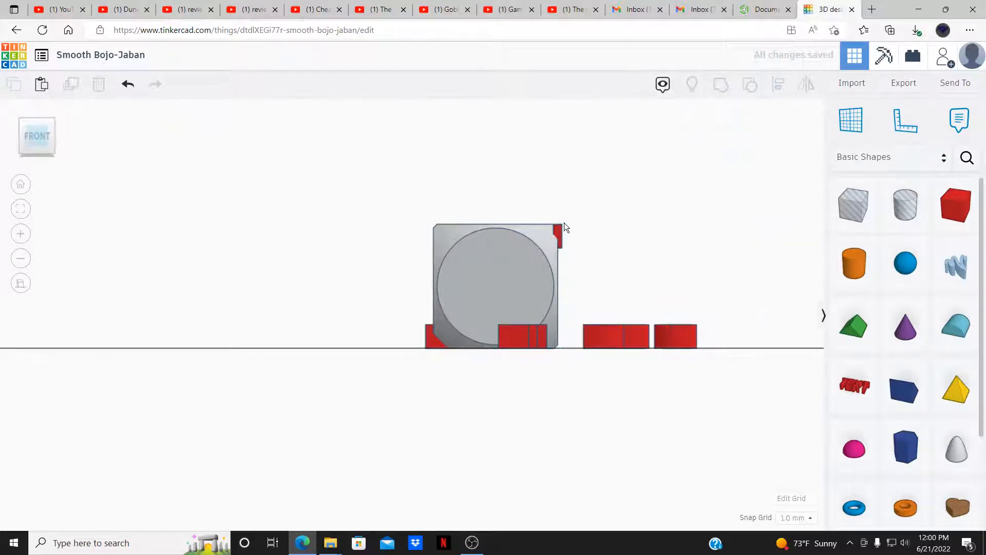
{"action": "left_click", "coordinate": [129, 86]}
{"action": "left_click", "coordinate": [129, 86]}
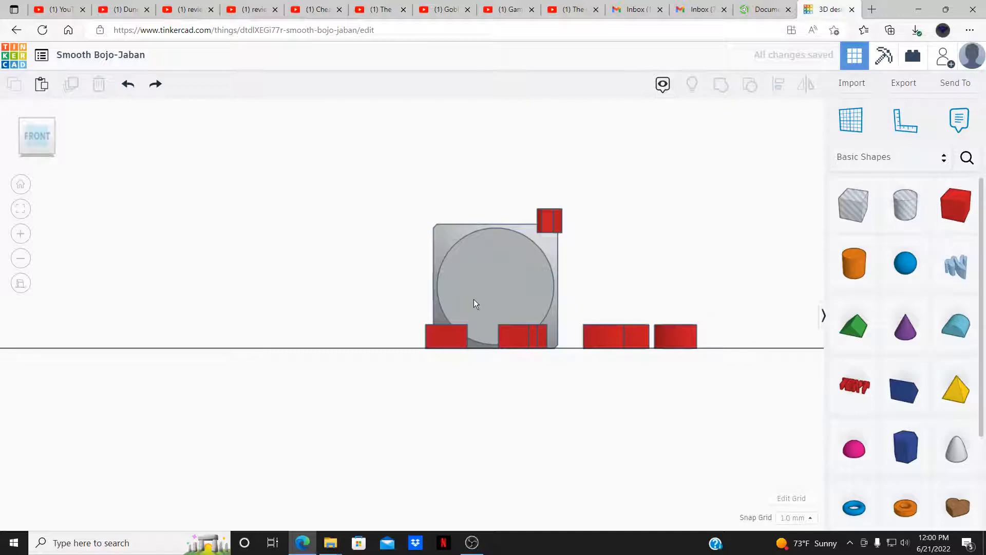
{"action": "left_click", "coordinate": [154, 85]}
{"action": "left_click", "coordinate": [547, 219]}
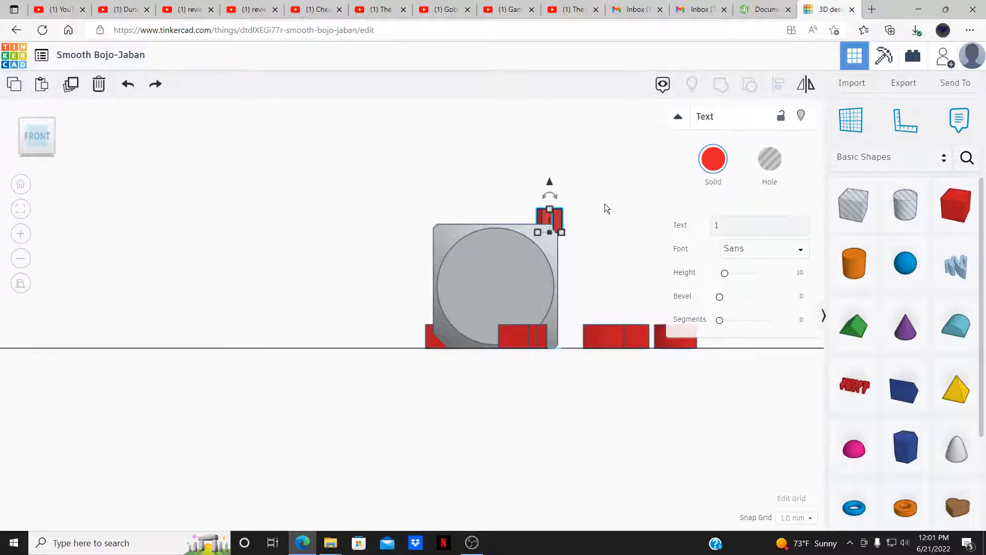
- Nudge the 1 sideways and front to back at the dice's upper edge, and lower it 2 mm to 13 mm above the workplane
{"action": "key", "text": "ctrl+z"}
{"action": "key", "text": "Right"}
{"action": "key", "text": "Right"}
{"action": "key", "text": "Left"}
{"action": "key", "text": "Left"}
{"action": "right_click_drag", "start_coordinate": [605, 203], "coordinate": [517, 278]}
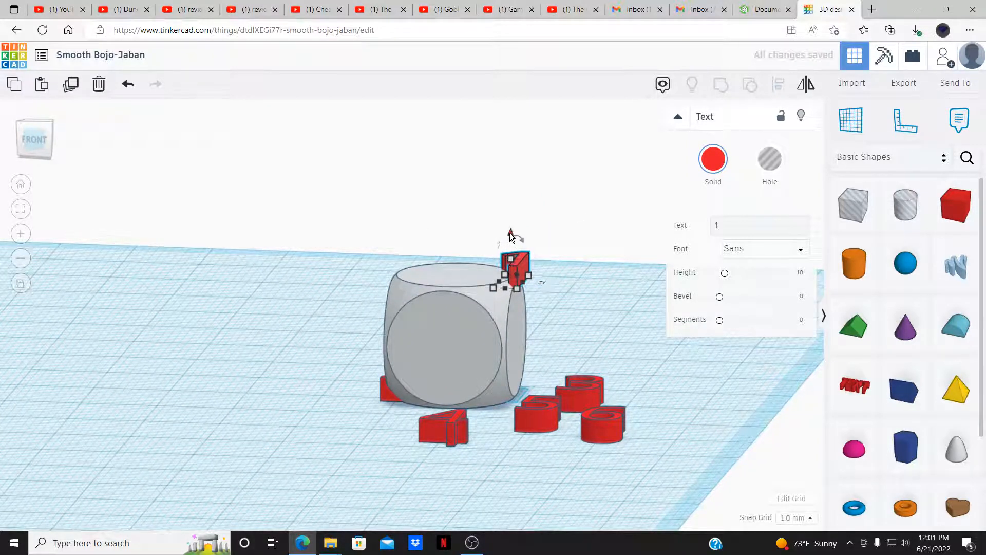
{"action": "key", "text": "Down"}
{"action": "key", "text": "Down"}
{"action": "key", "text": "Down"}
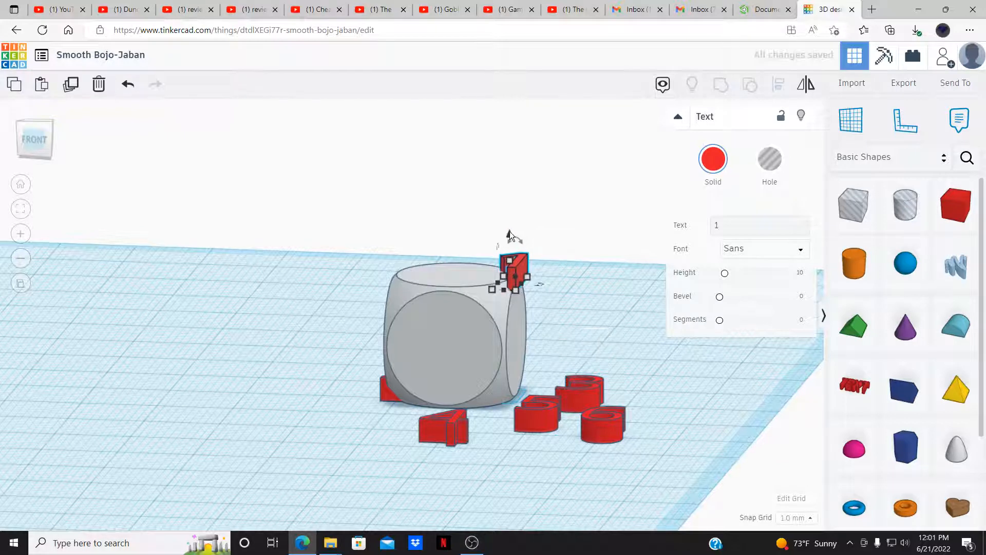
{"action": "key", "text": "Up"}
{"action": "key", "text": "Up"}
{"action": "key", "text": "Up"}
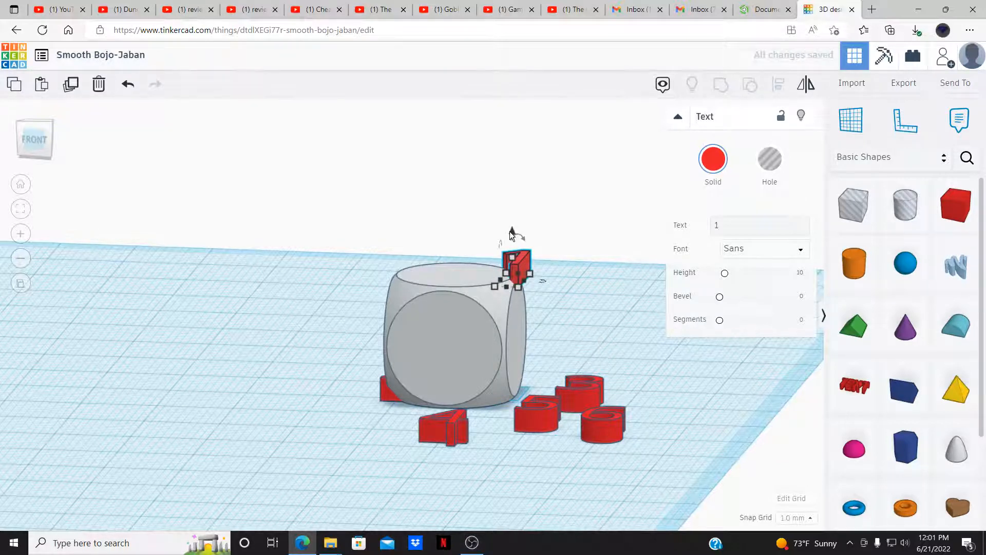
{"action": "left_click_drag", "start_coordinate": [509, 231], "coordinate": [515, 245]}
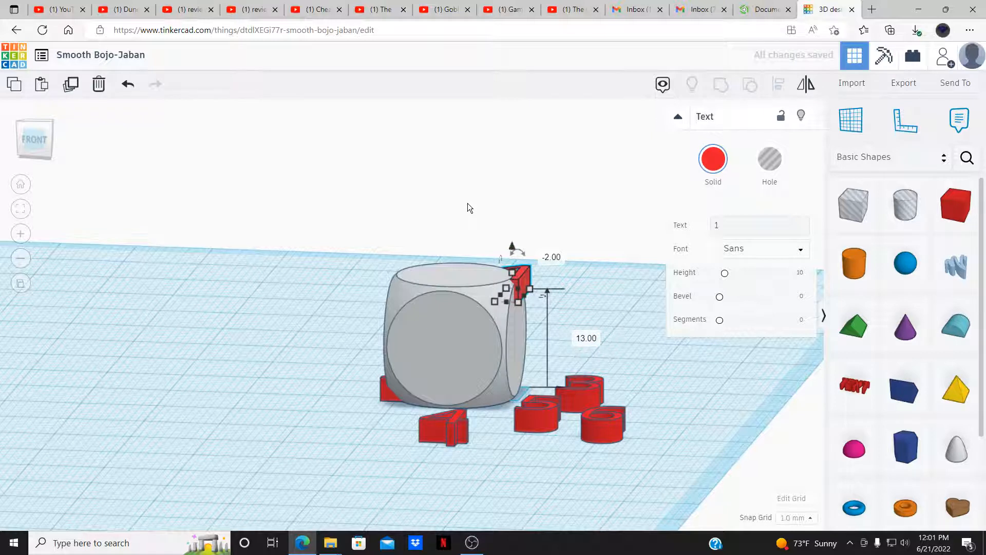
{"action": "left_click", "coordinate": [451, 316], "text": "shift"}
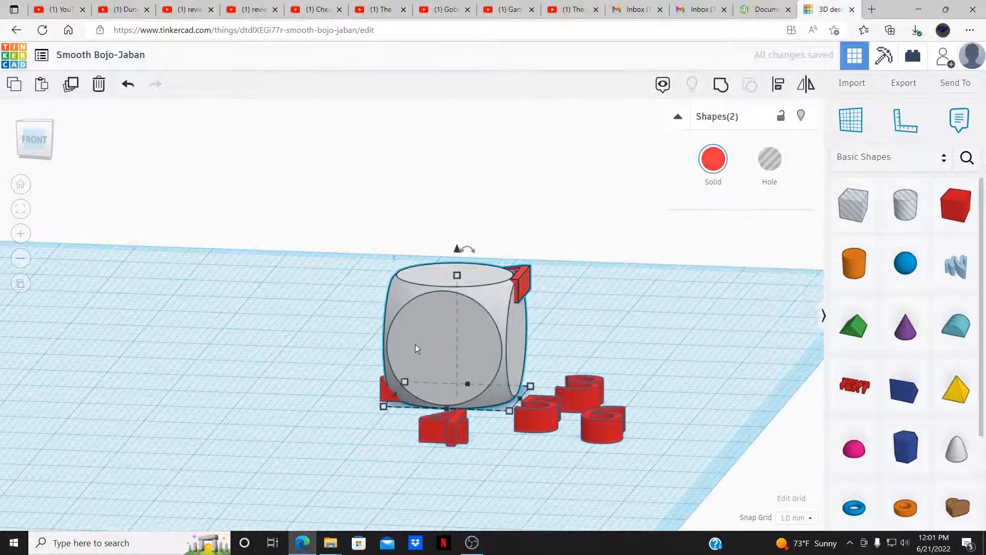
{"action": "left_click", "coordinate": [387, 394], "text": "shift"}
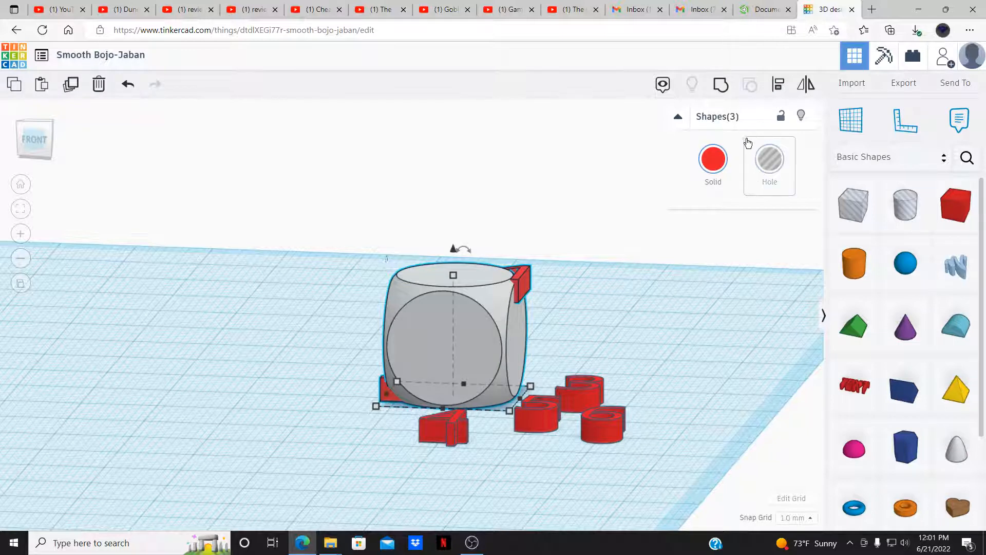
{"action": "left_click", "coordinate": [539, 219]}
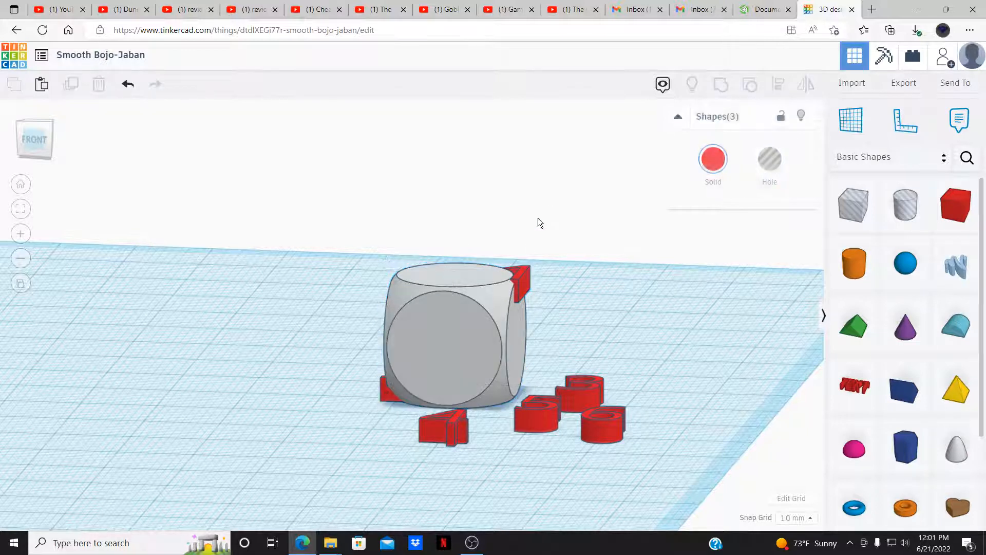
- Turn the 1 and the 2 embedded in the second dice into holes
{"action": "left_click", "coordinate": [527, 276]}
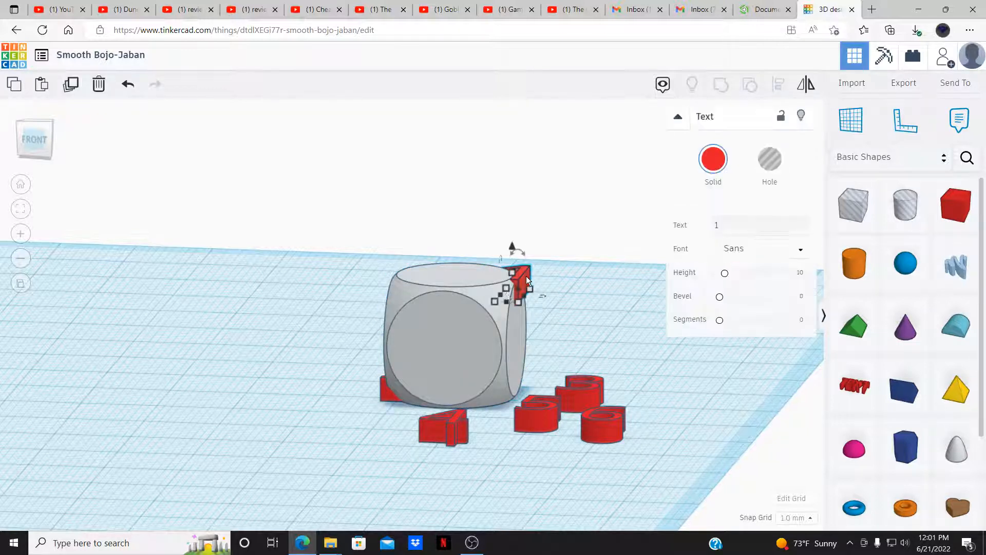
{"action": "left_click", "coordinate": [384, 397]}
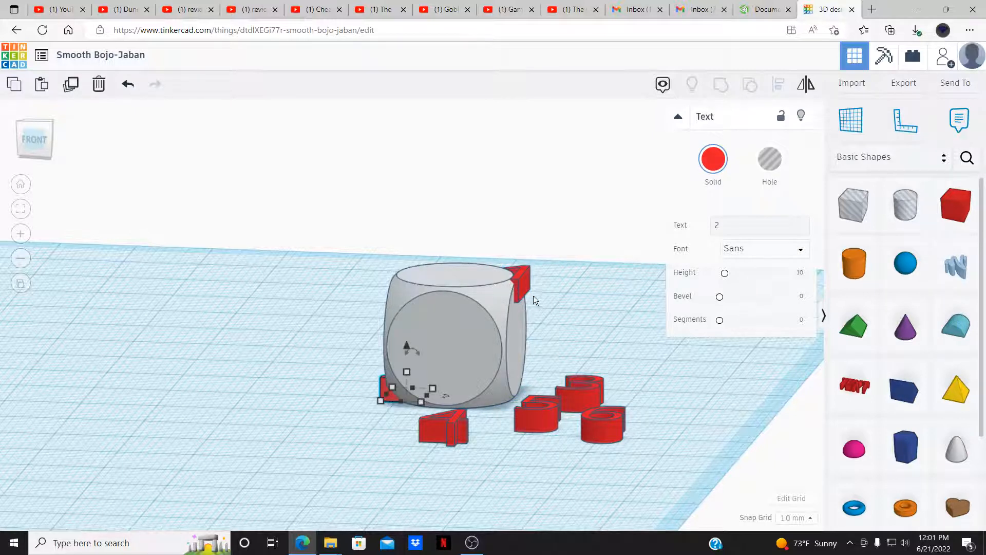
{"action": "left_click", "coordinate": [522, 276], "text": "shift"}
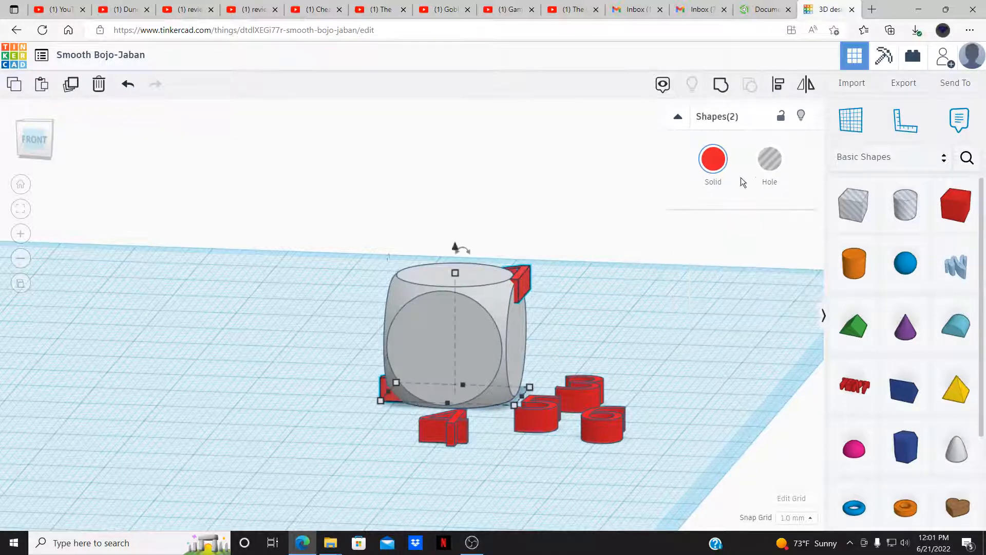
{"action": "left_click", "coordinate": [770, 164]}
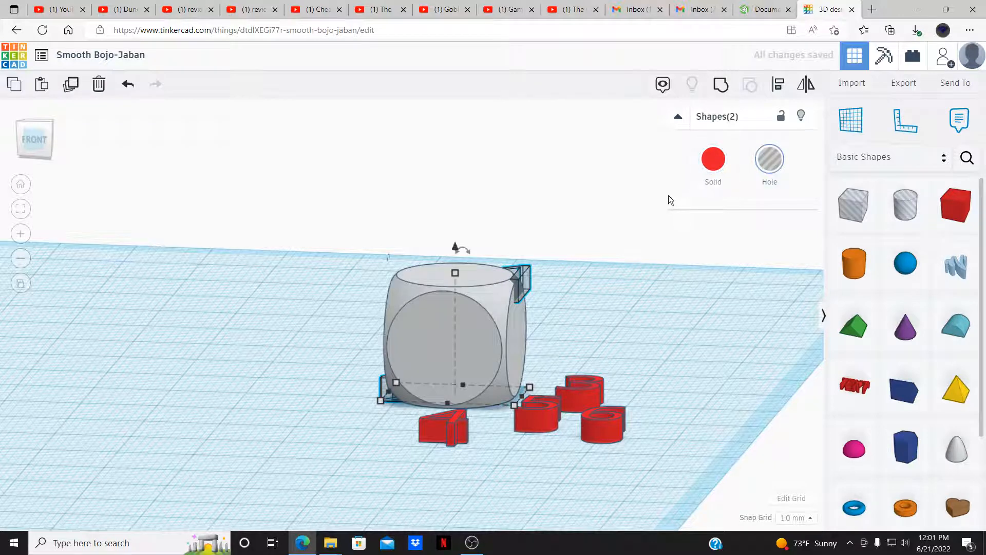
{"action": "left_click", "coordinate": [448, 222]}
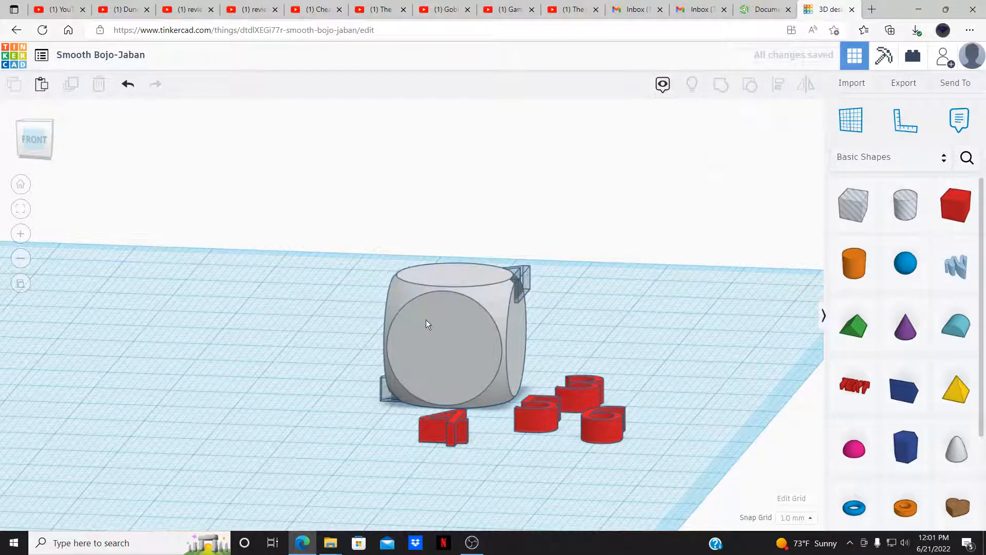
- Select the hole-shaped 1 together with the second dice
{"action": "left_click", "coordinate": [528, 277]}
{"action": "left_click", "coordinate": [454, 303], "text": "shift"}
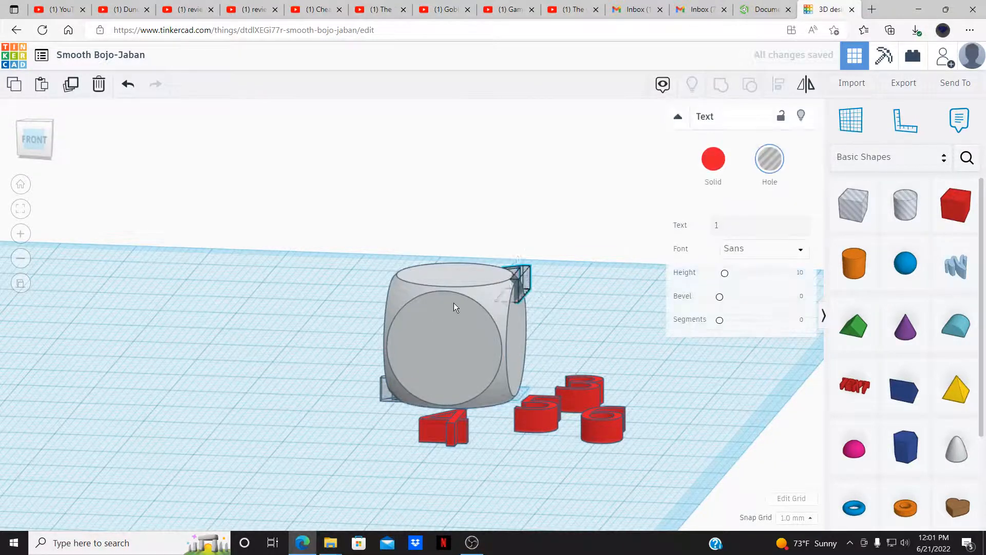
- Align the 1 on top and the hole numeral underneath with the blank die, centring them along both horizontal axes
{"action": "left_click", "coordinate": [386, 392], "text": "shift"}
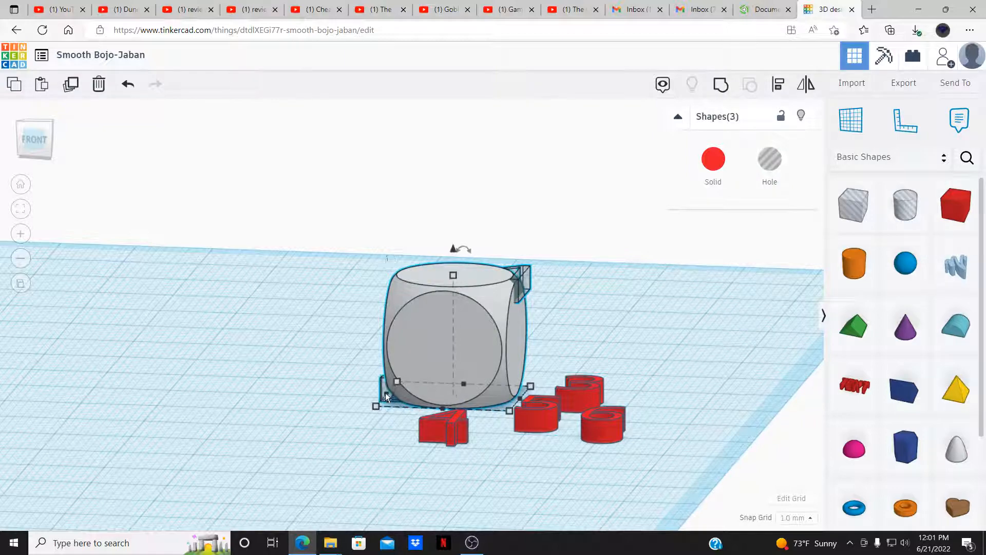
{"action": "left_click", "coordinate": [778, 86]}
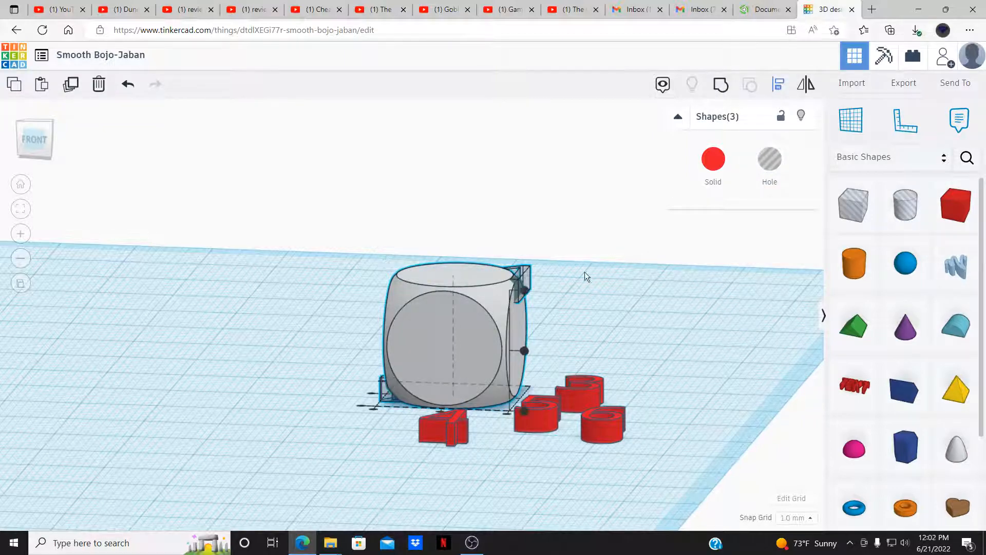
{"action": "right_click_drag", "start_coordinate": [581, 292], "coordinate": [364, 491]}
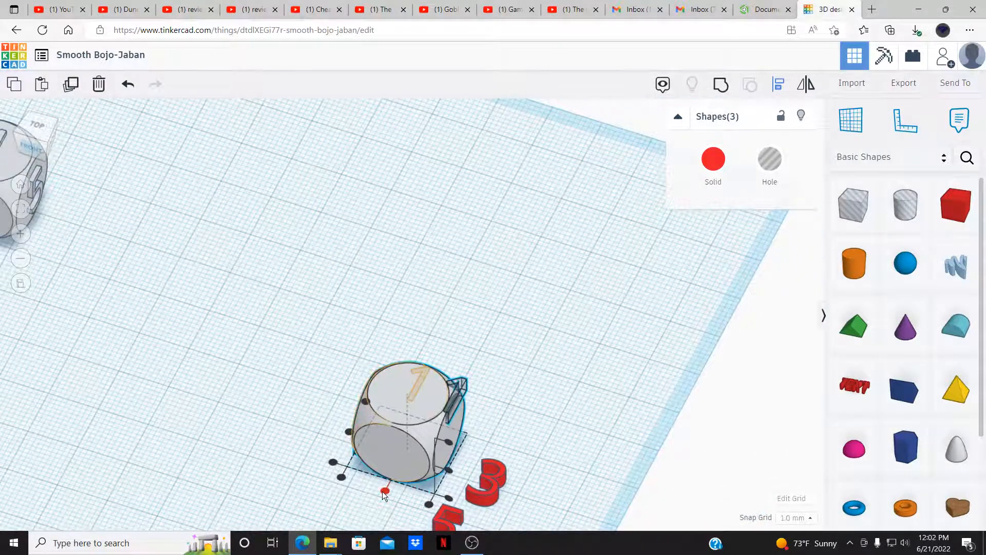
{"action": "left_click", "coordinate": [384, 491]}
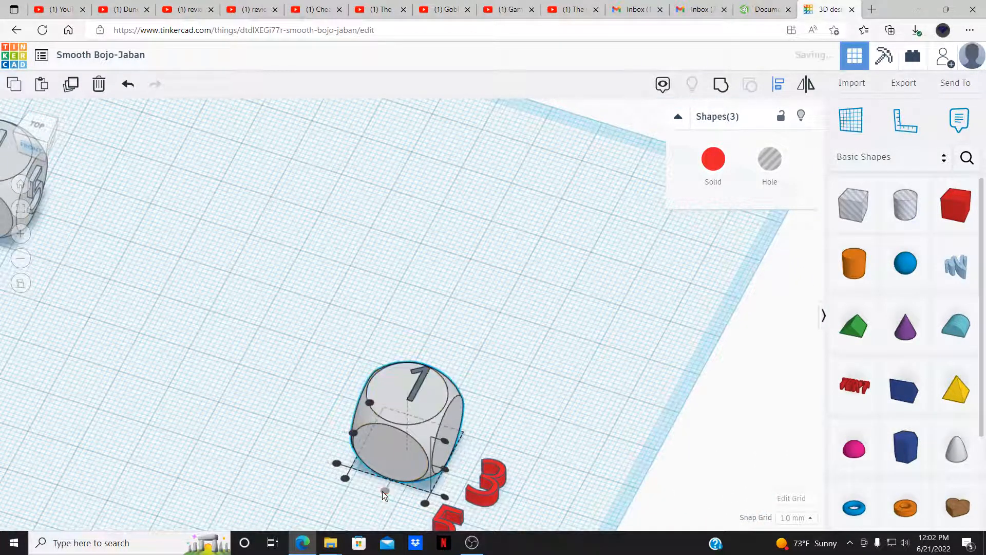
{"action": "right_click_drag", "start_coordinate": [354, 435], "coordinate": [524, 391]}
{"action": "left_click", "coordinate": [428, 457]}
{"action": "left_click", "coordinate": [386, 468]}
{"action": "scroll", "coordinate": [659, 306], "scroll_direction": "down", "scroll_amount": 4}
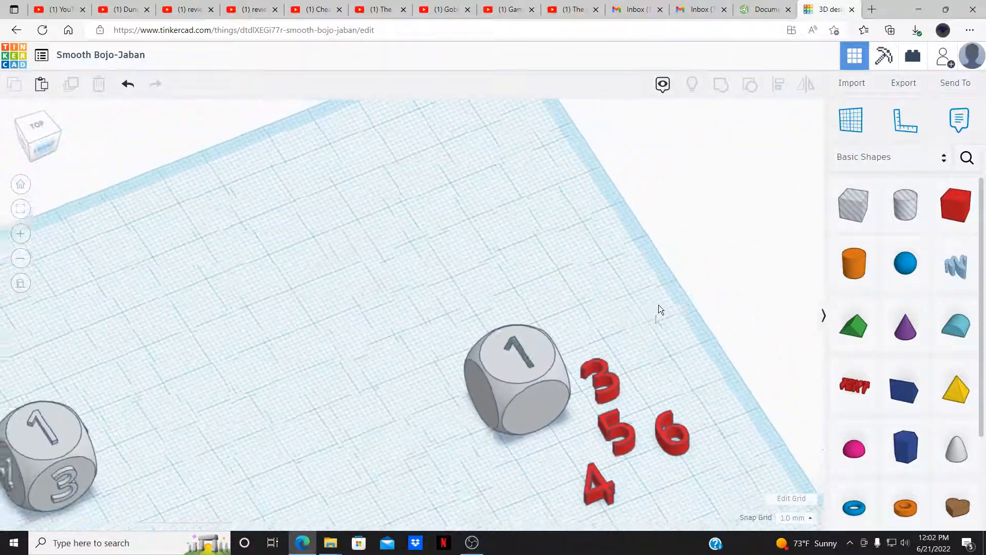
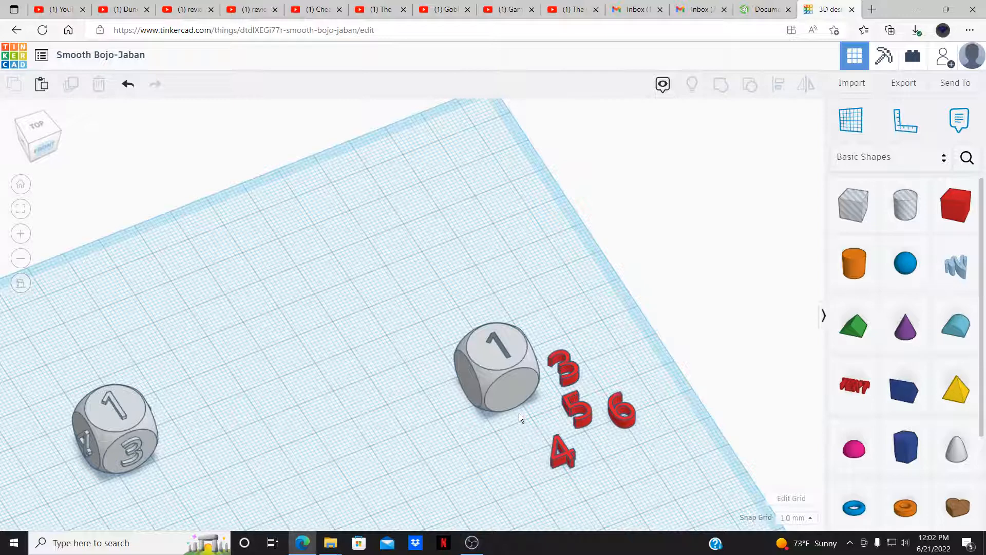
- Move the blank die together with its two hole numerals back, away from the loose red numbers
{"action": "right_click_drag", "start_coordinate": [573, 374], "coordinate": [539, 410]}
{"action": "left_click", "coordinate": [553, 408]}
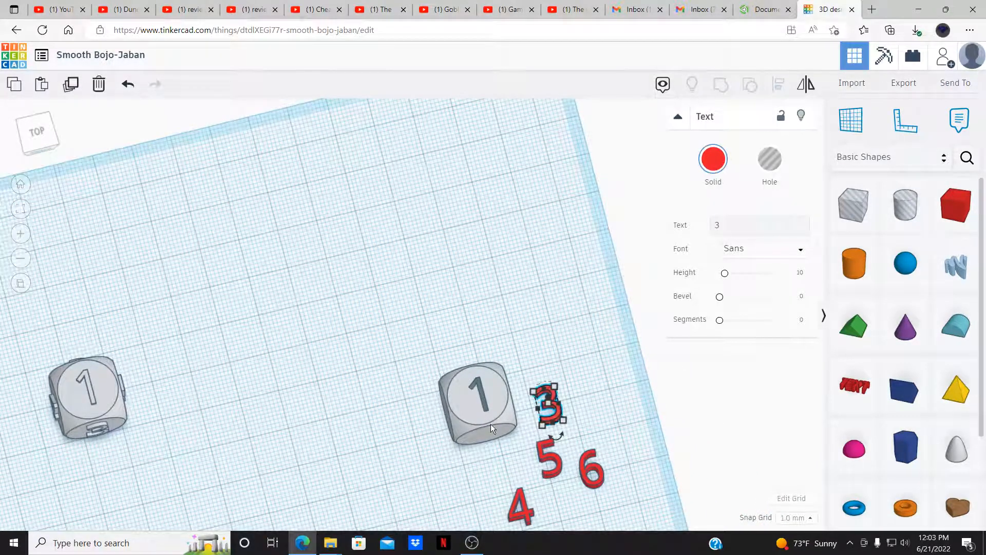
{"action": "left_click", "coordinate": [505, 464]}
{"action": "left_click_drag", "start_coordinate": [566, 473], "coordinate": [511, 444]}
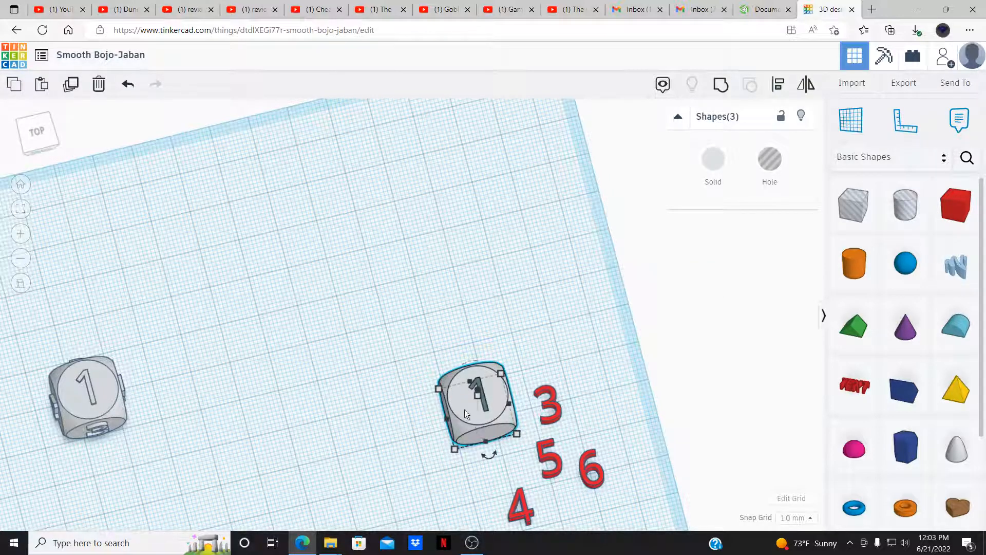
{"action": "left_click_drag", "start_coordinate": [464, 409], "coordinate": [458, 308]}
{"action": "left_click", "coordinate": [494, 415]}
{"action": "right_click_drag", "start_coordinate": [495, 415], "coordinate": [462, 421]}
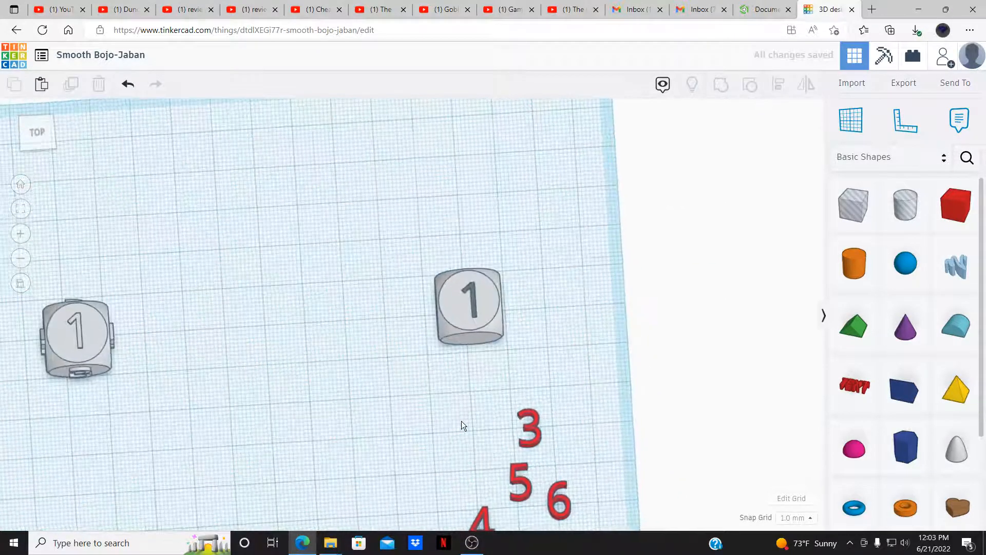
- Turn the loose 3, 4, 5 and 6 text shapes into holes
{"action": "left_click", "coordinate": [45, 135]}
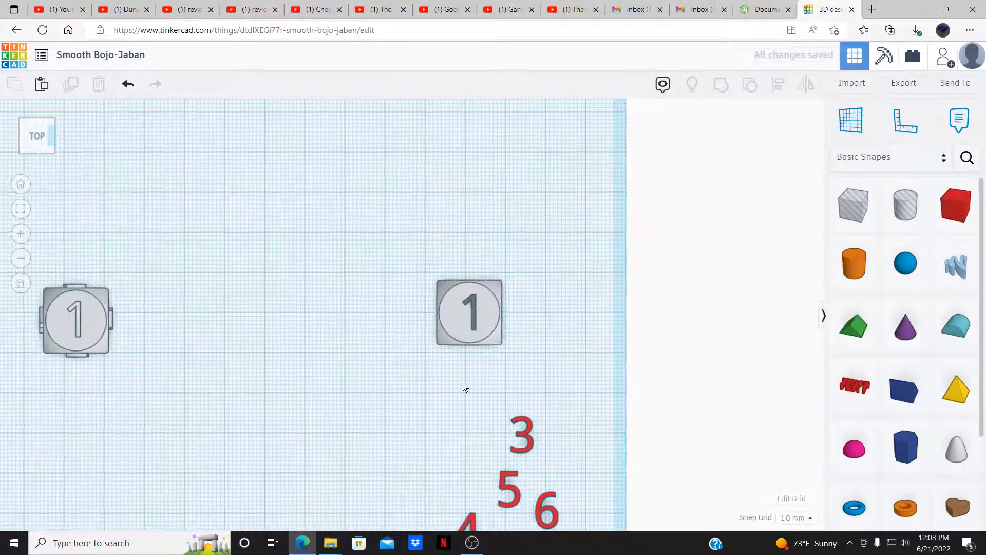
{"action": "left_click_drag", "start_coordinate": [411, 389], "coordinate": [555, 511]}
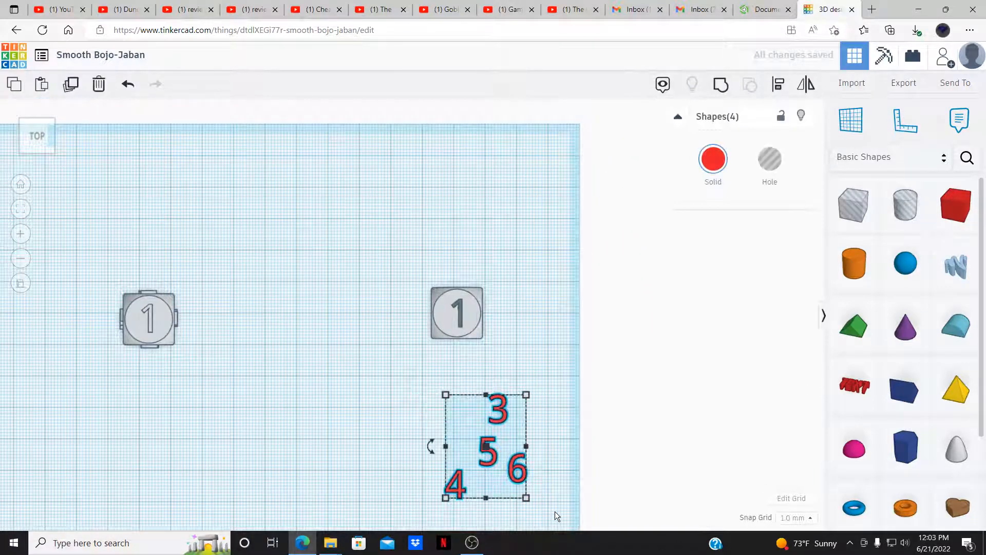
{"action": "left_click", "coordinate": [770, 161]}
- Rotate the four hole numbers together by 90° so they stand upright
{"action": "right_click_drag", "start_coordinate": [552, 448], "coordinate": [383, 338]}
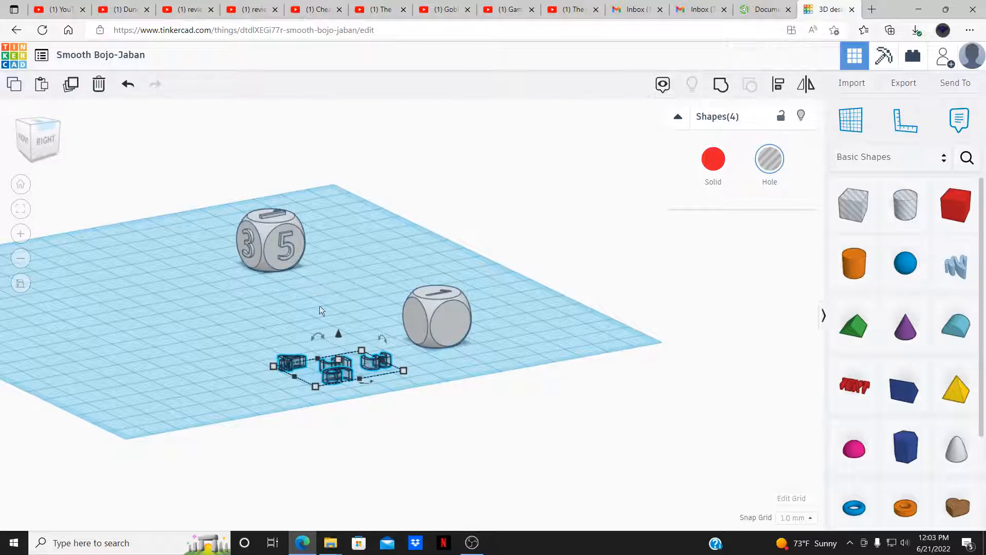
{"action": "left_click_drag", "start_coordinate": [319, 337], "coordinate": [319, 337]}
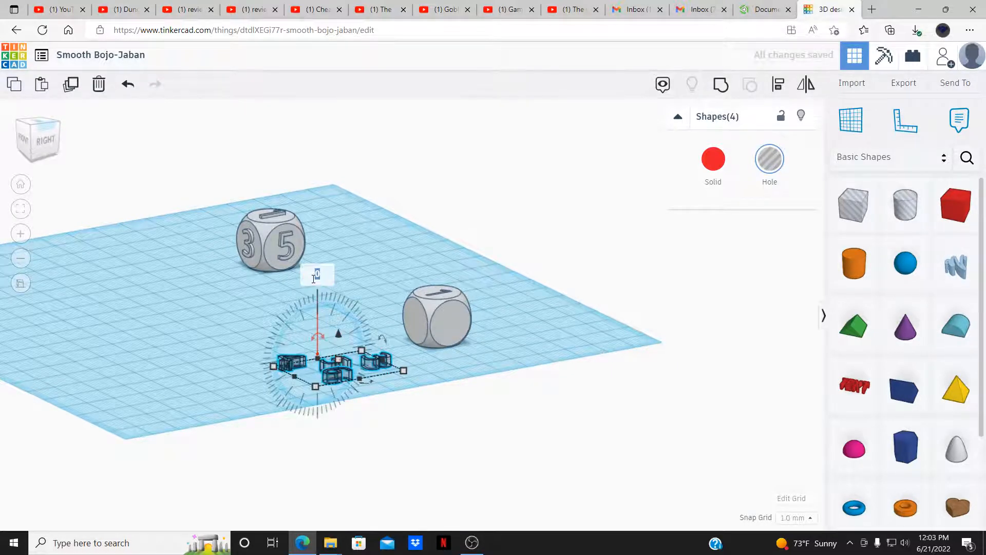
{"action": "type", "text": "90"}
{"action": "key", "text": "Return"}
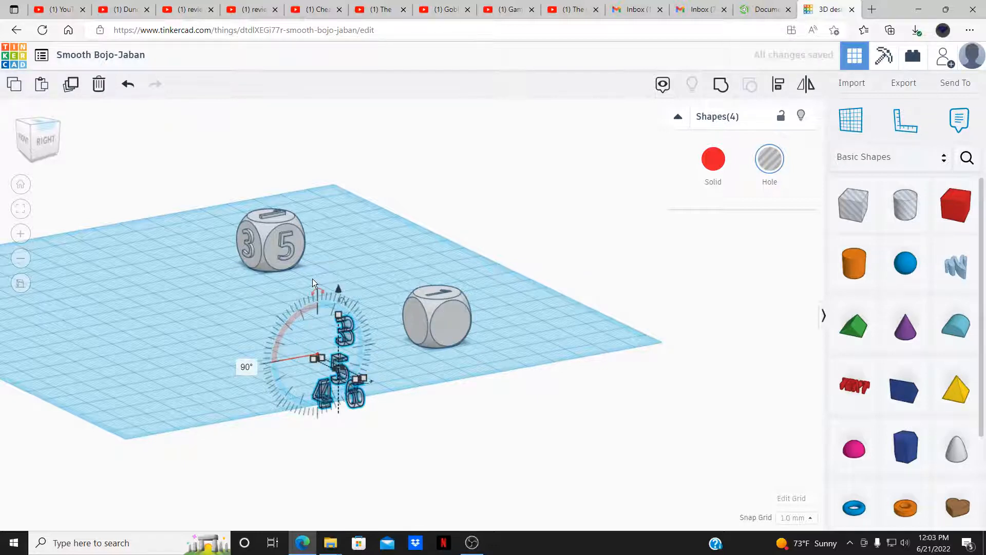
{"action": "left_click", "coordinate": [442, 408]}
{"action": "right_click_drag", "start_coordinate": [442, 409], "coordinate": [517, 406]}
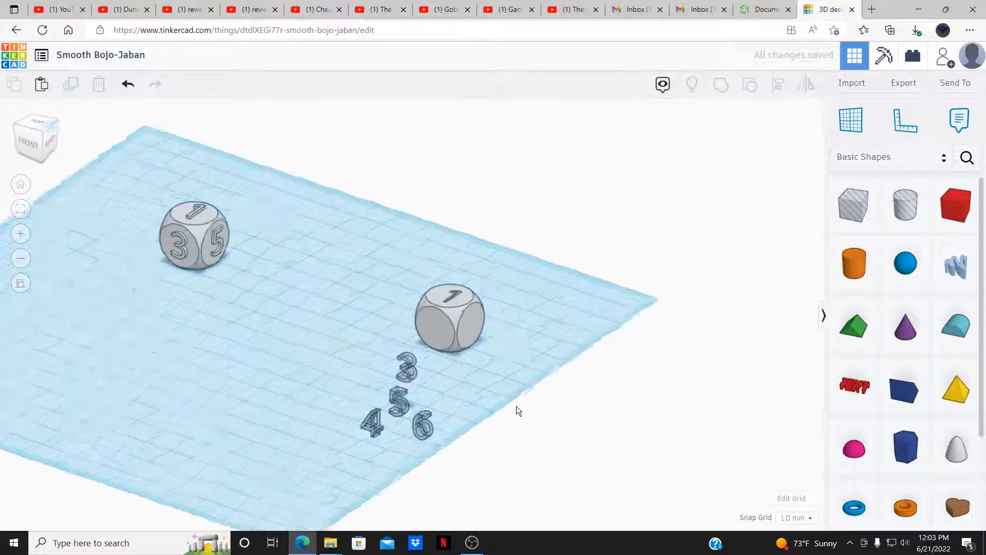
- Shift the upright 6 sideways, away from the neighbouring 3 and 5
{"action": "left_click", "coordinate": [36, 125]}
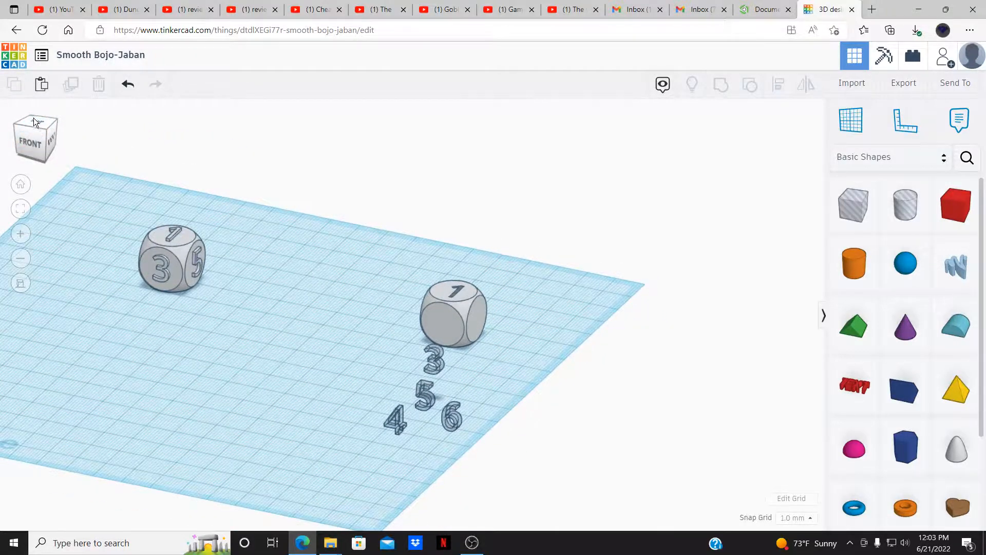
{"action": "left_click", "coordinate": [33, 121]}
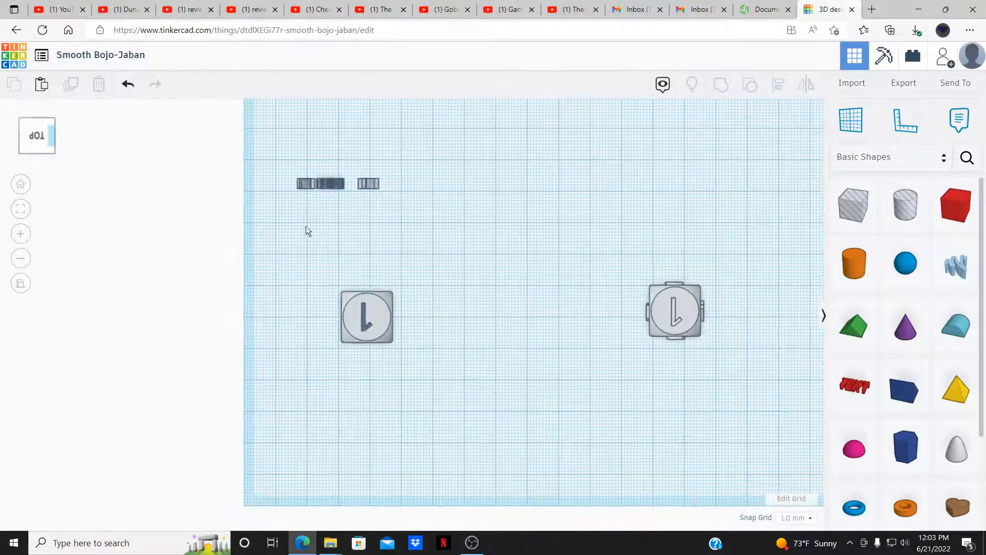
{"action": "scroll", "coordinate": [324, 195], "scroll_direction": "down", "scroll_amount": 3}
{"action": "scroll", "coordinate": [333, 198], "scroll_direction": "up", "scroll_amount": 2}
{"action": "scroll", "coordinate": [309, 191], "scroll_direction": "up", "scroll_amount": 3}
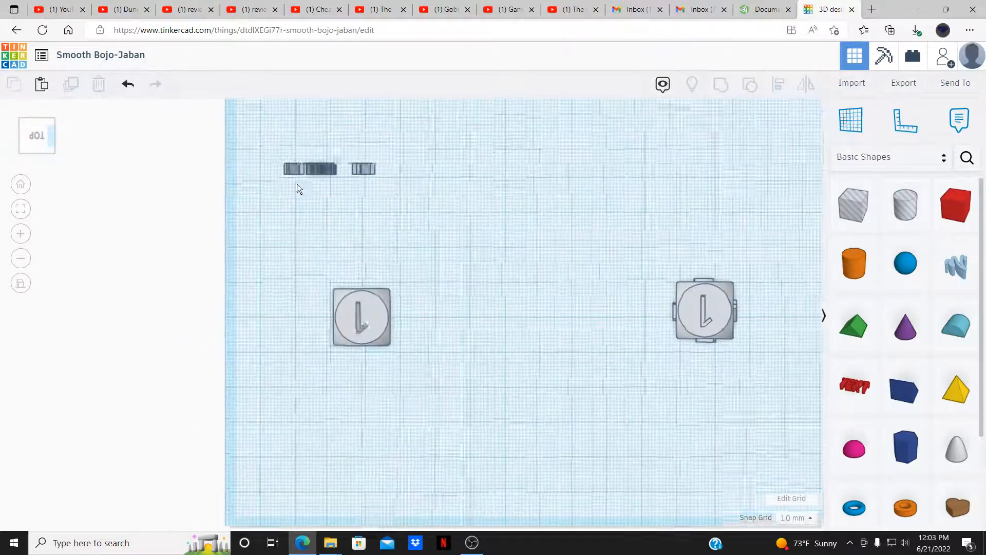
{"action": "left_click", "coordinate": [305, 226]}
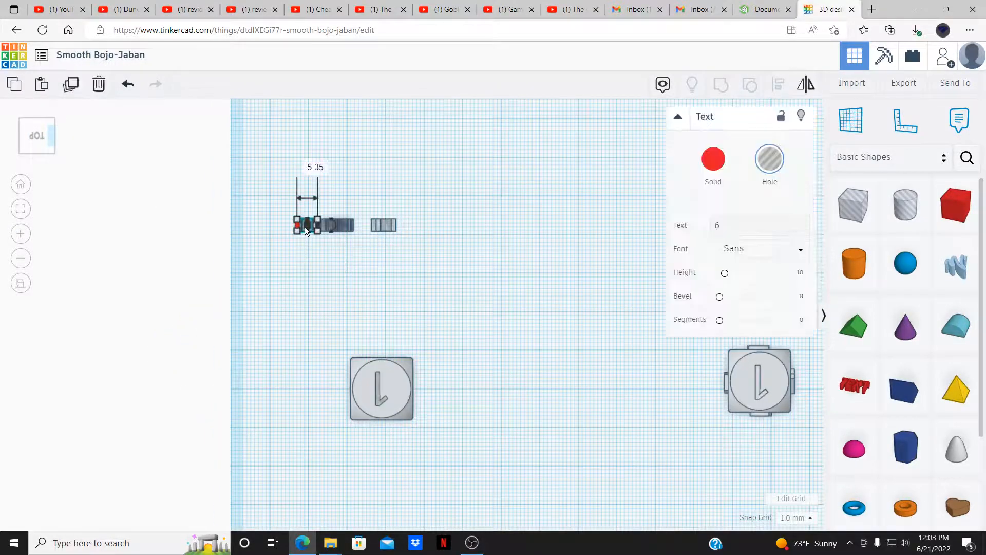
{"action": "key", "text": "Left"}
{"action": "key", "text": "Left"}
{"action": "key", "text": "Left"}
{"action": "key", "text": "Left"}
{"action": "key", "text": "Left"}
{"action": "key", "text": "Left"}
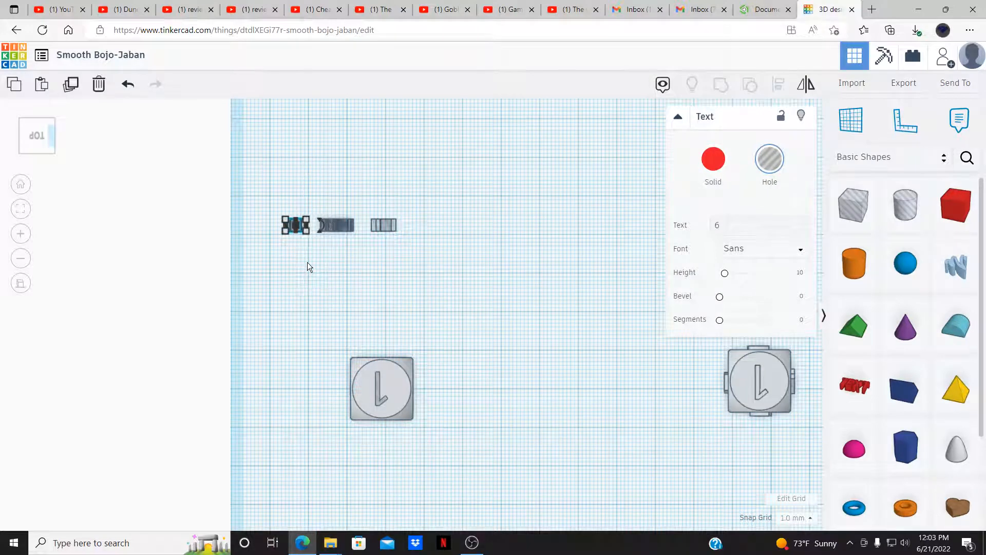
{"action": "left_click", "coordinate": [307, 264]}
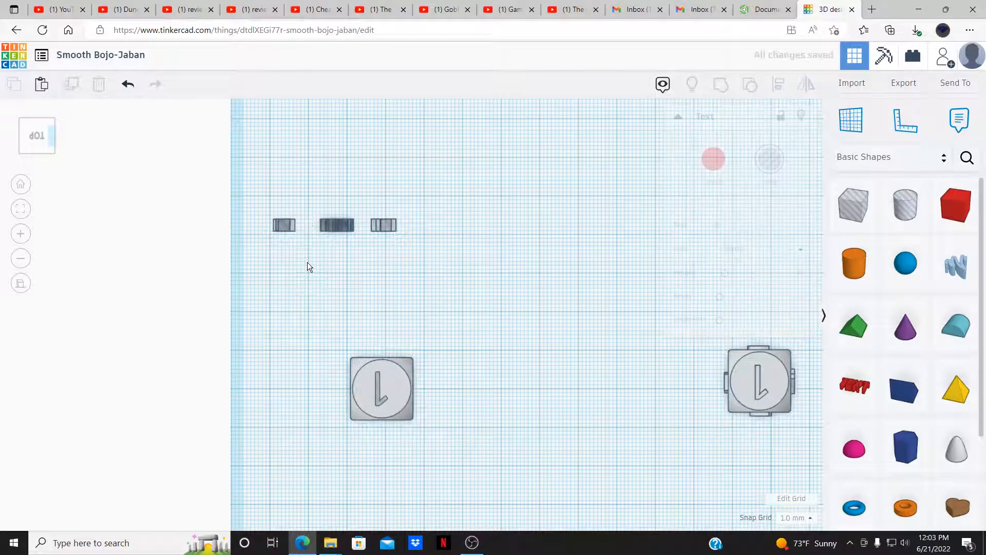
- Raise the upright 3 and 5 together, higher above the workplane
{"action": "left_click_drag", "start_coordinate": [310, 198], "coordinate": [363, 253]}
{"action": "right_click_drag", "start_coordinate": [440, 326], "coordinate": [318, 246]}
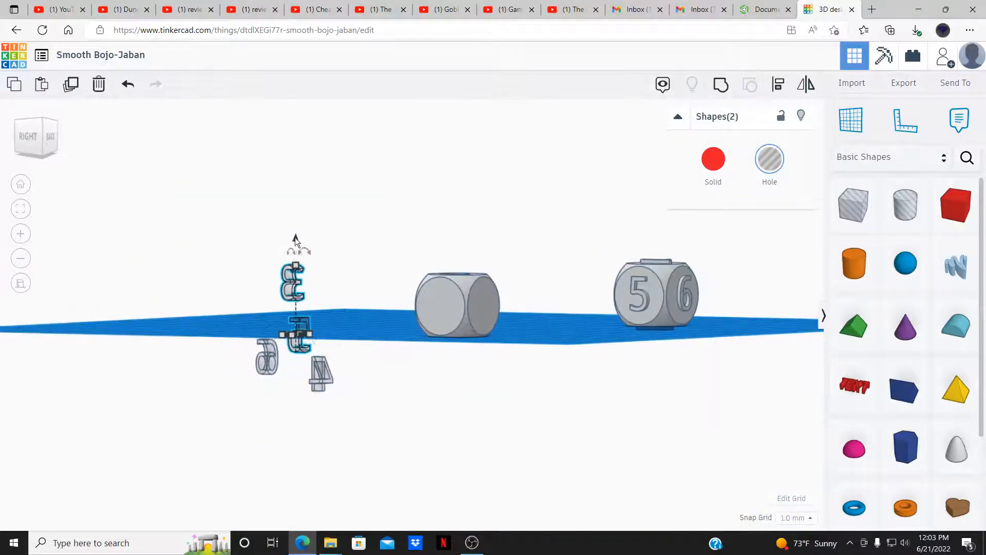
{"action": "left_click_drag", "start_coordinate": [296, 238], "coordinate": [296, 200]}
{"action": "left_click", "coordinate": [371, 267]}
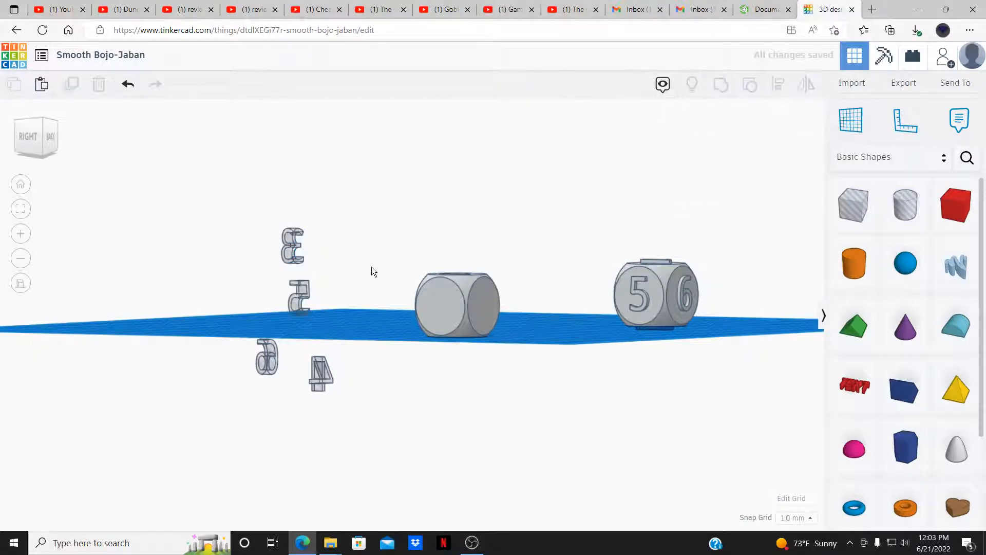
{"action": "right_click_drag", "start_coordinate": [372, 267], "coordinate": [568, 331]}
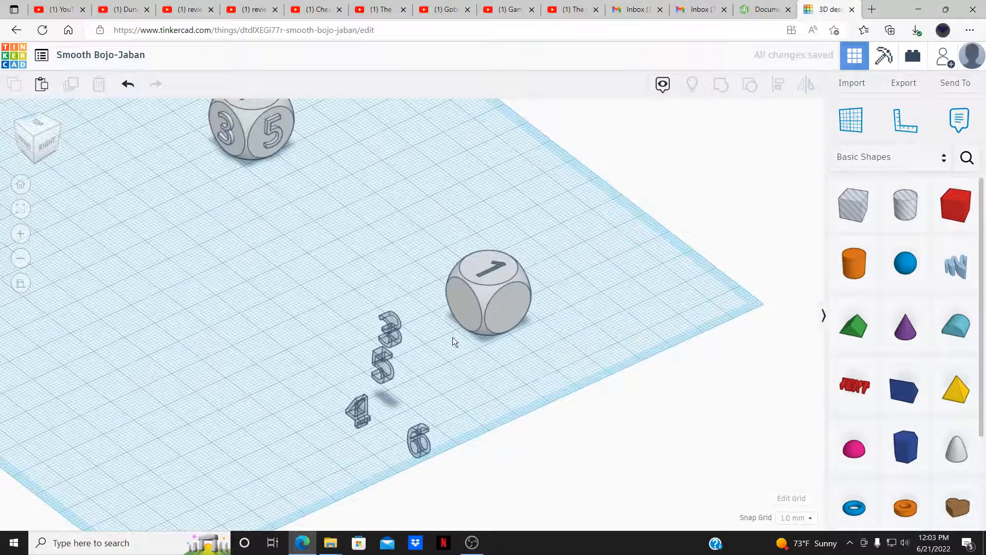
- Move the upright 3 across the workplane to just beyond the far side of the partly numbered die
{"action": "right_click_drag", "start_coordinate": [452, 337], "coordinate": [367, 331]}
{"action": "left_click", "coordinate": [367, 331]}
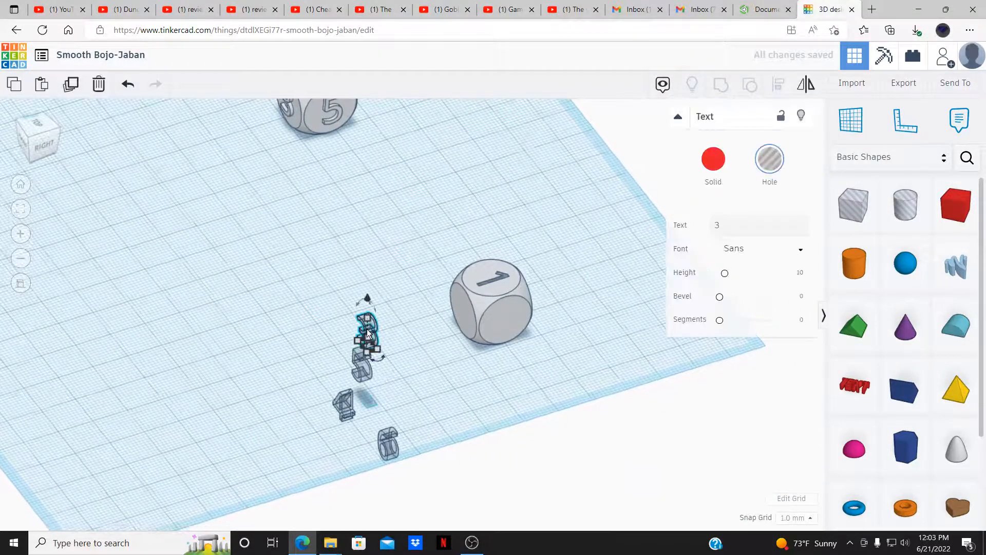
{"action": "key", "text": "Right"}
{"action": "key", "text": "Right"}
{"action": "key", "text": "Right"}
{"action": "key", "text": "Right"}
{"action": "key", "text": "Right"}
{"action": "key", "text": "Right"}
{"action": "key", "text": "Right"}
{"action": "key", "text": "Right"}
{"action": "key", "text": "Right"}
{"action": "key", "text": "Right"}
{"action": "key", "text": "Right"}
{"action": "key", "text": "Right"}
{"action": "key", "text": "Right"}
{"action": "key", "text": "Right"}
{"action": "key", "text": "Right"}
{"action": "key", "text": "Right"}
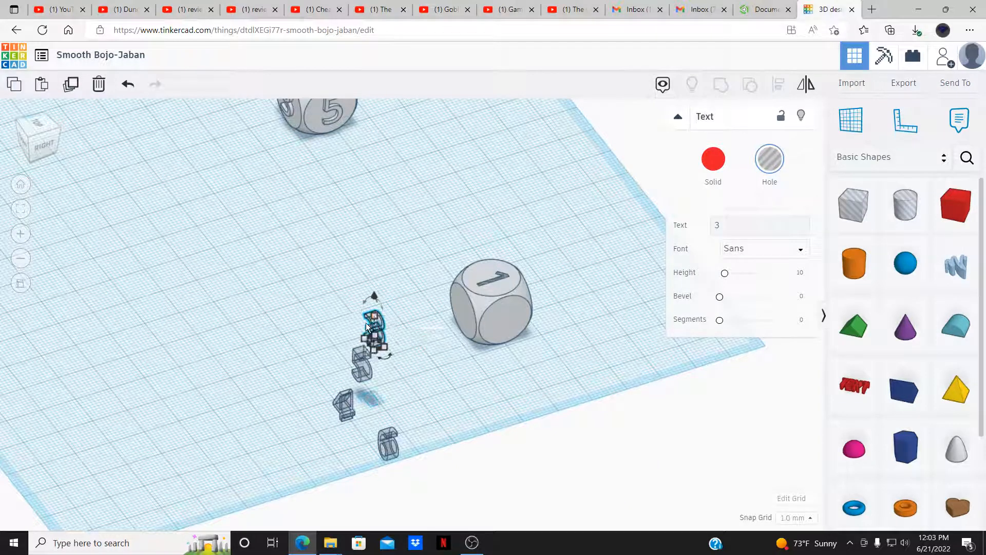
{"action": "key", "text": "Right"}
{"action": "key", "text": "Right"}
{"action": "key", "text": "Right"}
{"action": "key", "text": "Right"}
{"action": "key", "text": "Right"}
{"action": "key", "text": "Right"}
{"action": "key", "text": "Right"}
{"action": "key", "text": "Right"}
{"action": "key", "text": "Right"}
{"action": "key", "text": "Right"}
{"action": "key", "text": "Right"}
{"action": "key", "text": "Right"}
{"action": "key", "text": "Right"}
{"action": "key", "text": "Right"}
{"action": "key", "text": "Right"}
{"action": "key", "text": "Right"}
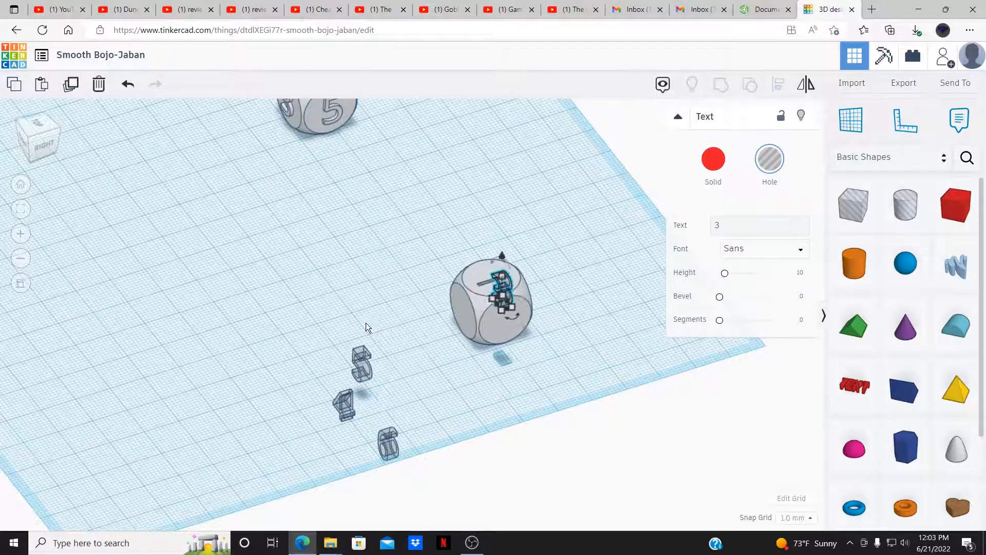
{"action": "key", "text": "Right"}
{"action": "key", "text": "Right"}
{"action": "key", "text": "Right"}
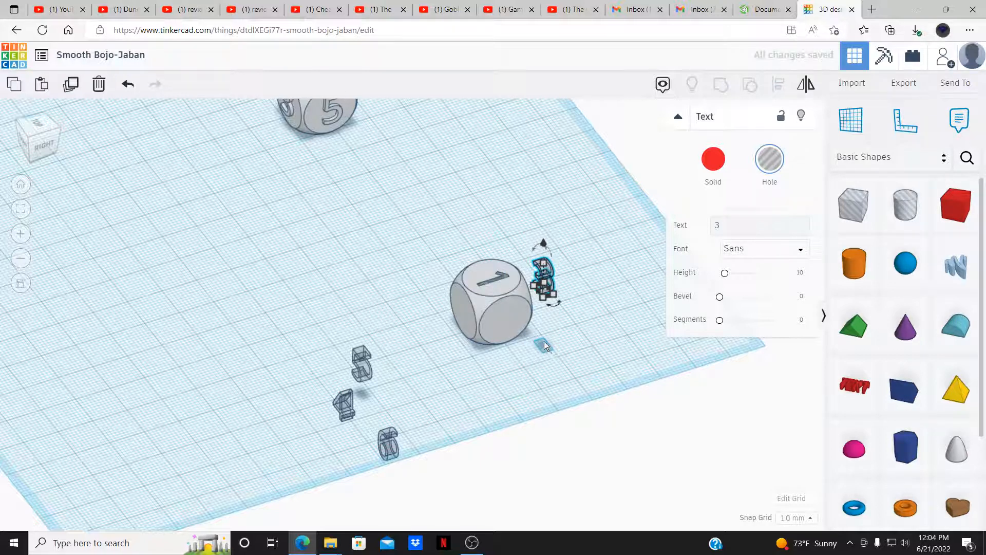
- Move the upright 5 across the workplane to the near corner of the partly numbered die
{"action": "left_click", "coordinate": [362, 370]}
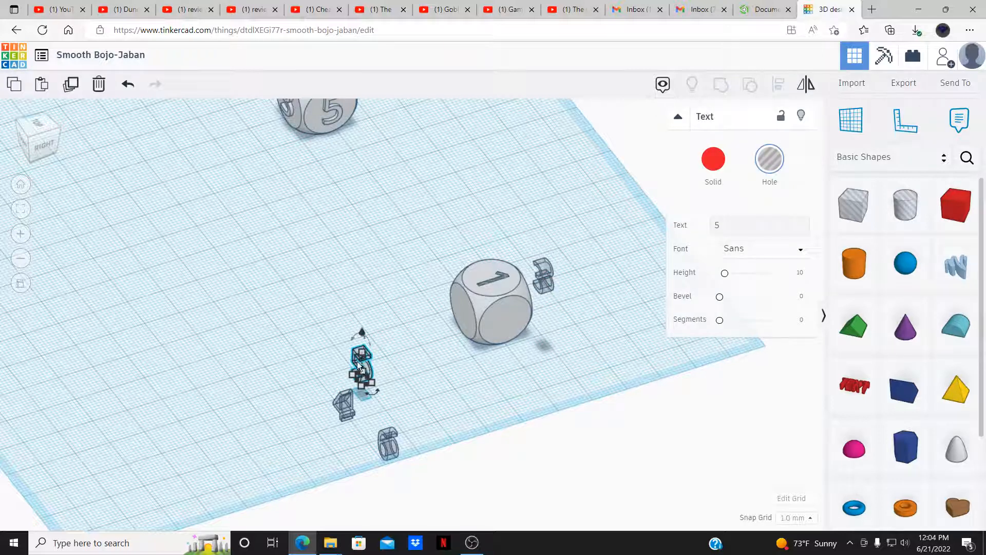
{"action": "key", "text": "Right"}
{"action": "key", "text": "Right"}
{"action": "key", "text": "Right"}
{"action": "key", "text": "Right"}
{"action": "key", "text": "Right"}
{"action": "key", "text": "Right"}
{"action": "key", "text": "Right"}
{"action": "key", "text": "Right"}
{"action": "key", "text": "Right"}
{"action": "key", "text": "Right"}
{"action": "key", "text": "Right"}
{"action": "key", "text": "Right"}
{"action": "key", "text": "Right"}
{"action": "key", "text": "Right"}
{"action": "key", "text": "Right"}
{"action": "key", "text": "Right"}
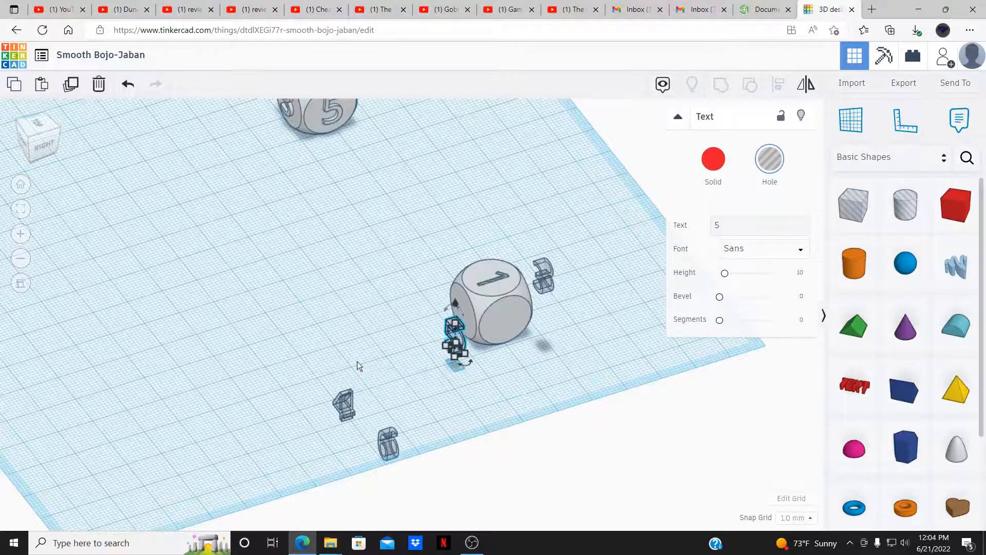
{"action": "key", "text": "Right"}
{"action": "key", "text": "Right"}
{"action": "key", "text": "Right"}
{"action": "key", "text": "Right"}
{"action": "key", "text": "Right"}
{"action": "key", "text": "Right"}
{"action": "key", "text": "Right"}
{"action": "key", "text": "Right"}
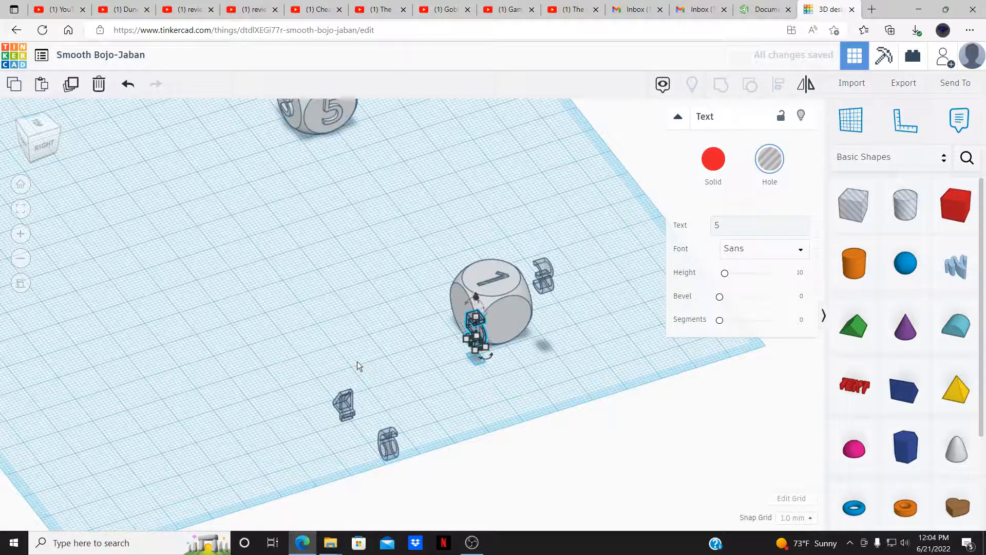
{"action": "key", "text": "Right"}
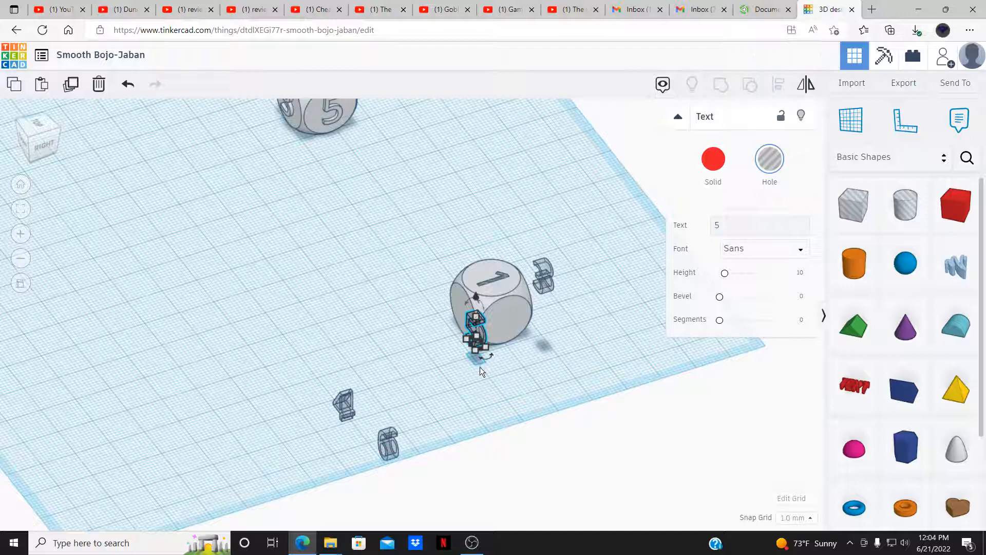
{"action": "middle_click_drag", "start_coordinate": [493, 378], "coordinate": [422, 393]}
{"action": "left_click", "coordinate": [381, 251]}
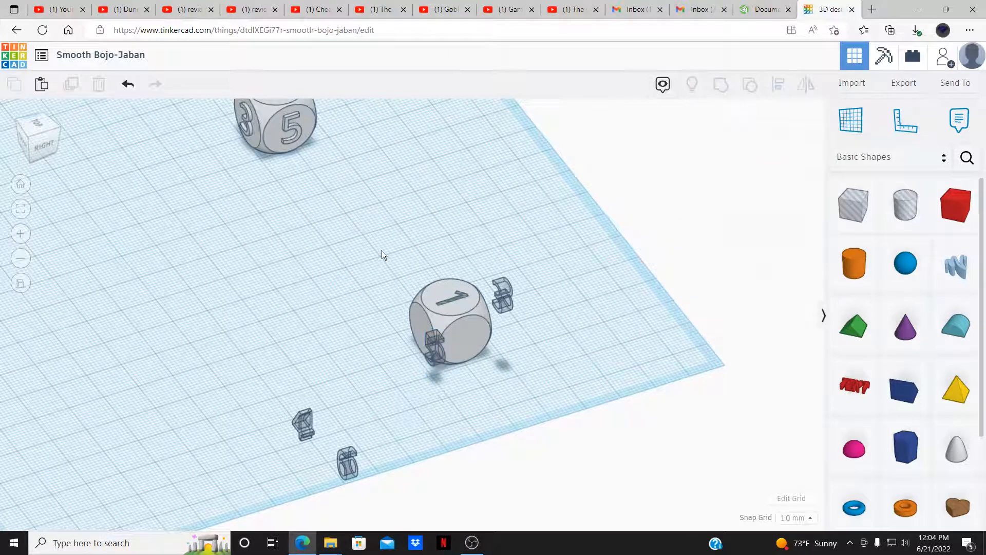
{"action": "left_click_drag", "start_coordinate": [369, 236], "coordinate": [458, 314]}
{"action": "key", "text": "ctrl+c"}
{"action": "left_click", "coordinate": [118, 198]}
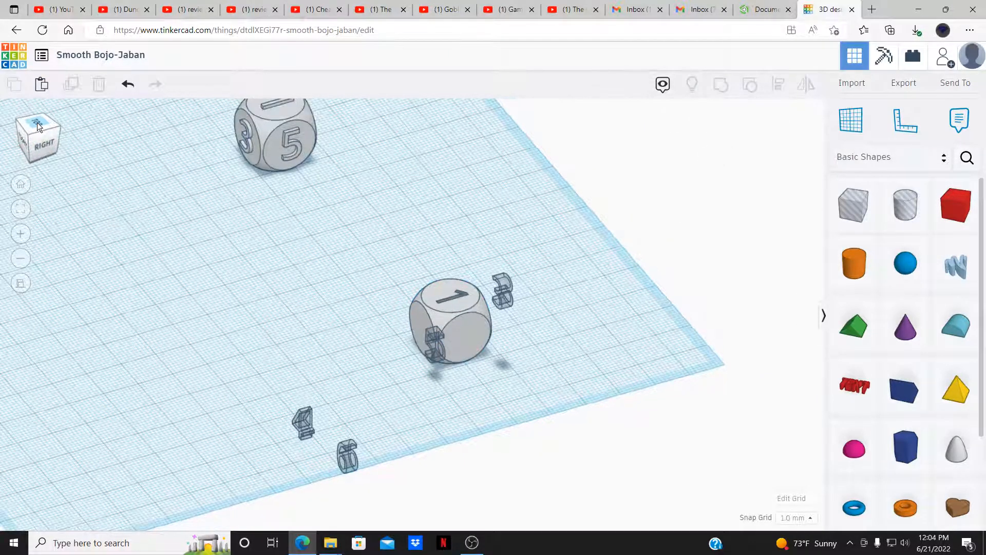
{"action": "left_click", "coordinate": [37, 123]}
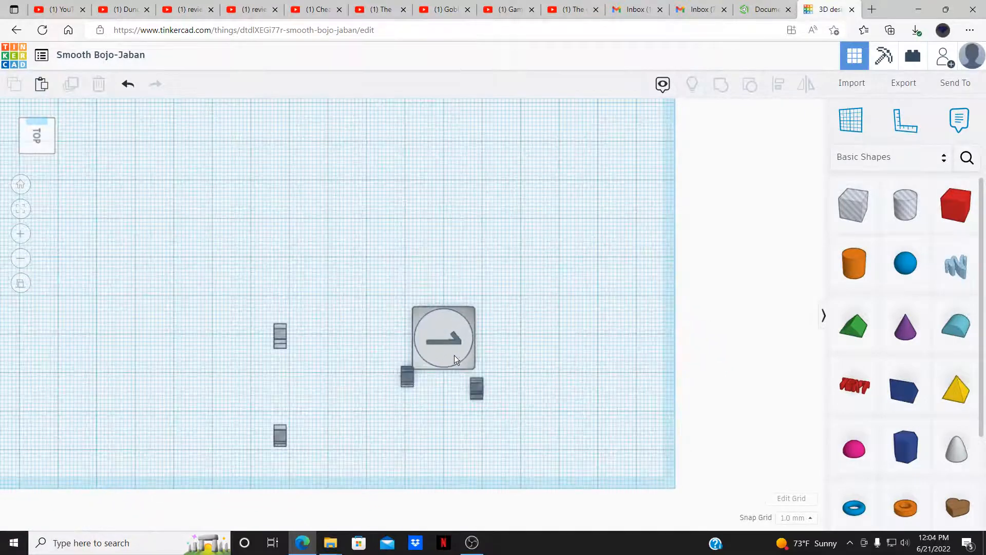
- Move the upright 5 outward across the workplane until it clears the corner of the partly numbered die
{"action": "left_click", "coordinate": [403, 379]}
{"action": "key", "text": "Down"}
{"action": "key", "text": "Down"}
{"action": "key", "text": "Down"}
{"action": "key", "text": "Down"}
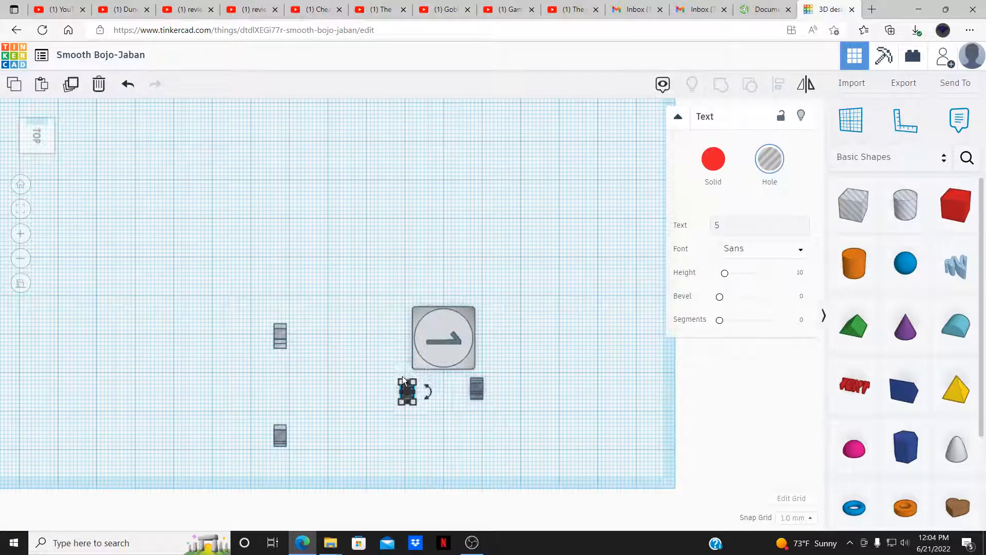
{"action": "left_click", "coordinate": [391, 369]}
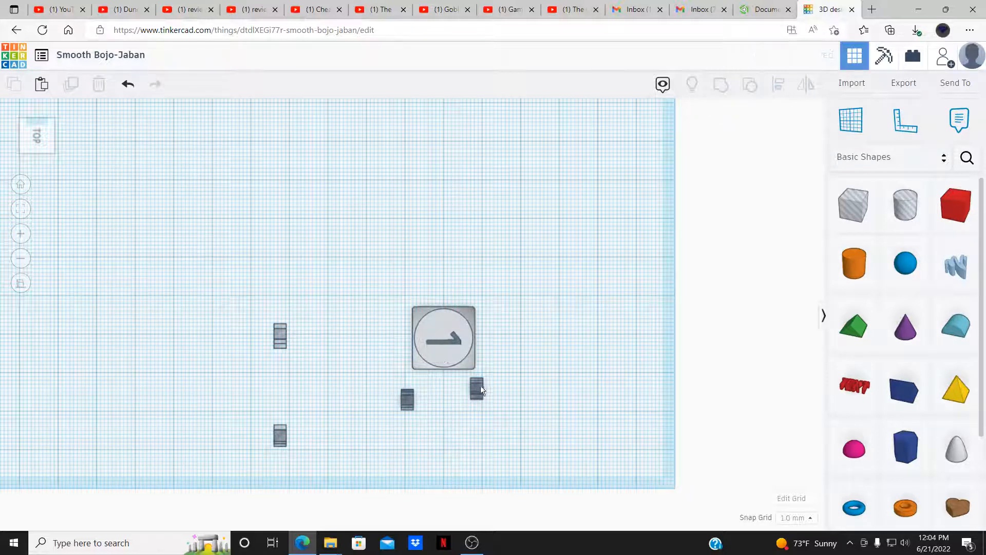
- Centre-align the upright 5 and 3 with the partly numbered die so they sit in line on its opposite sides
{"action": "left_click_drag", "start_coordinate": [362, 284], "coordinate": [526, 436]}
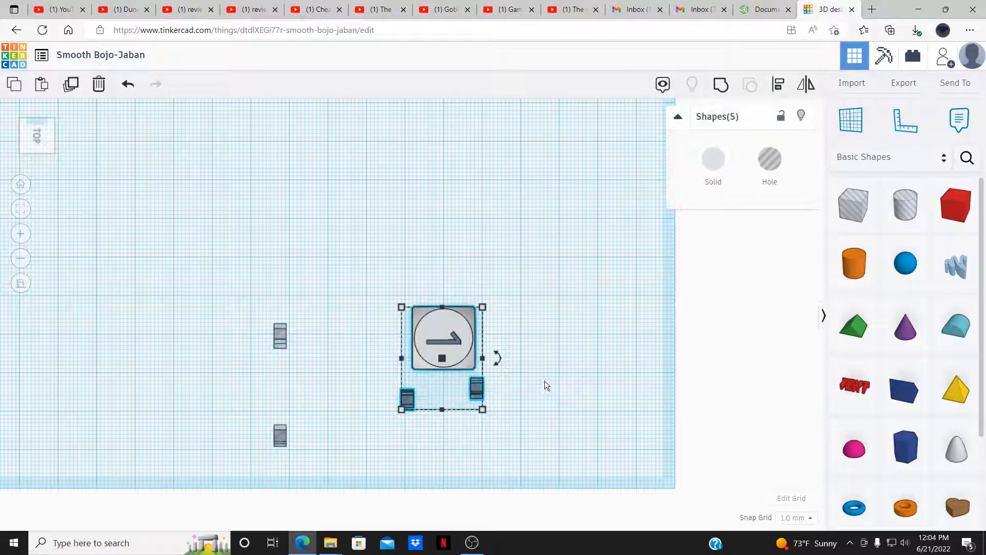
{"action": "left_click", "coordinate": [776, 90]}
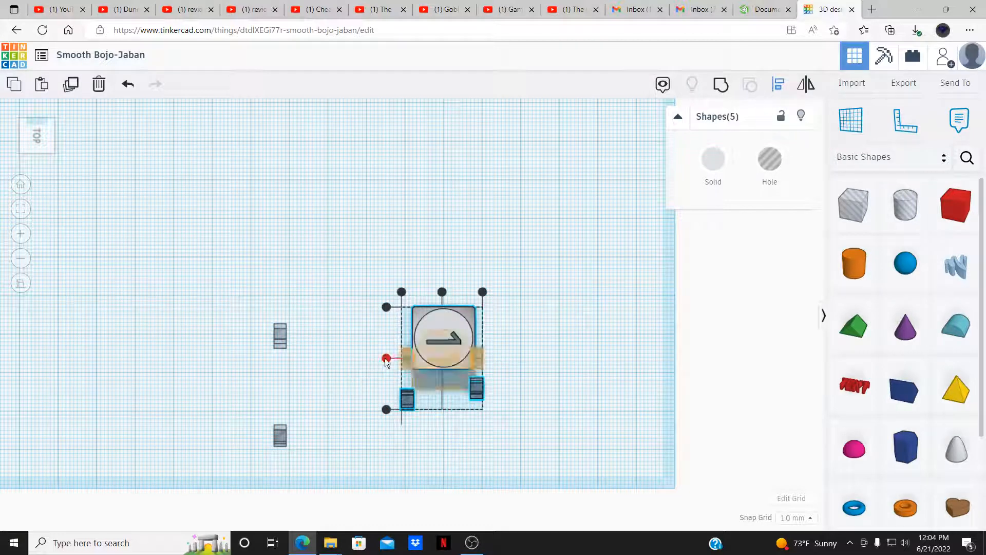
{"action": "left_click", "coordinate": [386, 358]}
{"action": "left_click", "coordinate": [368, 414]}
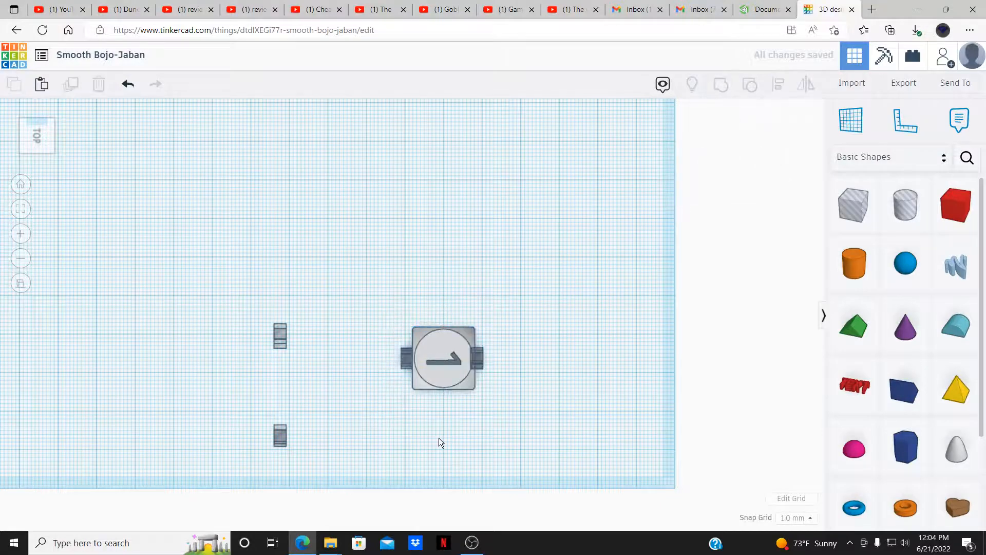
- Lower the upright 5 beside the die by 1 mm, to 4 mm above the workplane
{"action": "scroll", "coordinate": [455, 425], "scroll_direction": "up", "scroll_amount": 5}
{"action": "right_click_drag", "start_coordinate": [454, 440], "coordinate": [531, 369]}
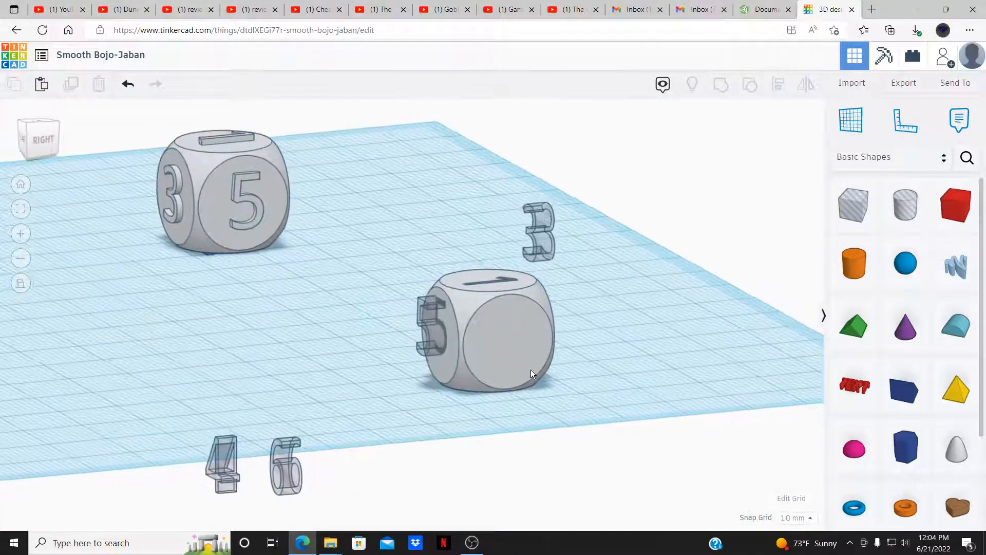
{"action": "left_click_drag", "start_coordinate": [377, 156], "coordinate": [456, 255]}
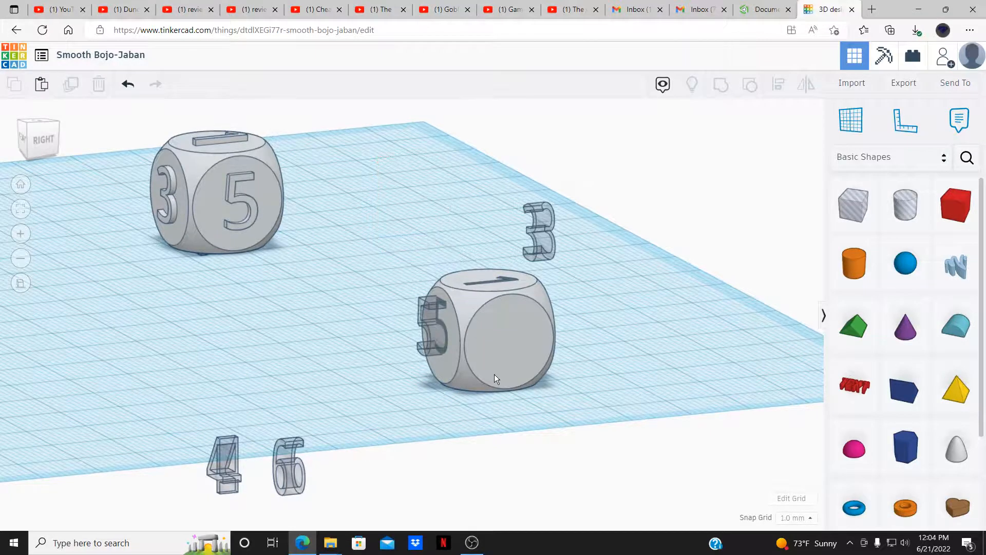
{"action": "left_click", "coordinate": [433, 322]}
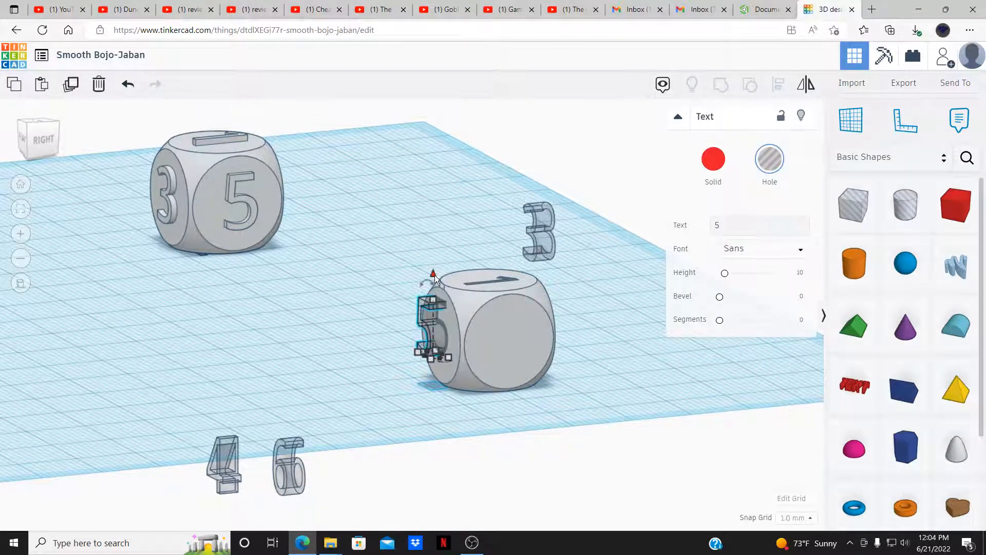
{"action": "left_click_drag", "start_coordinate": [435, 276], "coordinate": [436, 280]}
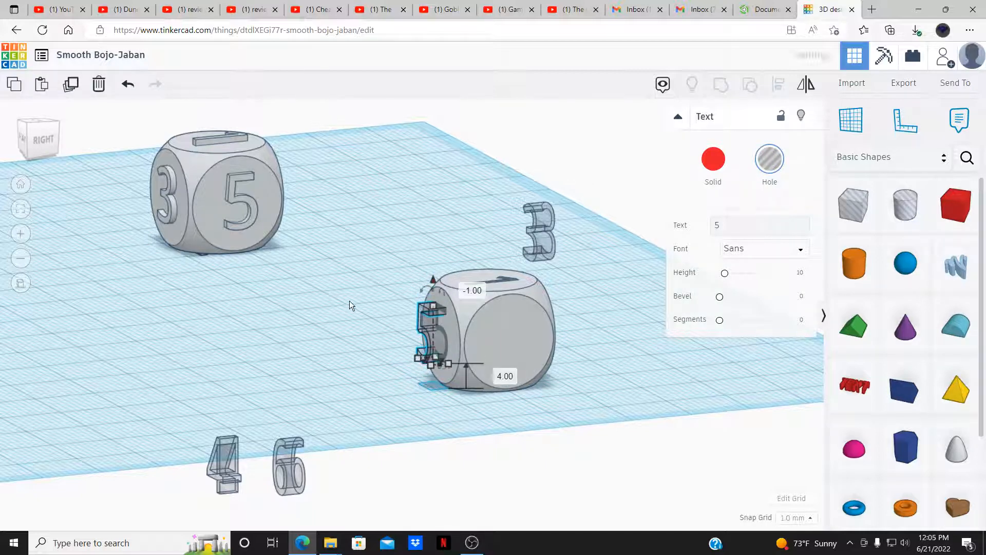
{"action": "left_click", "coordinate": [349, 301]}
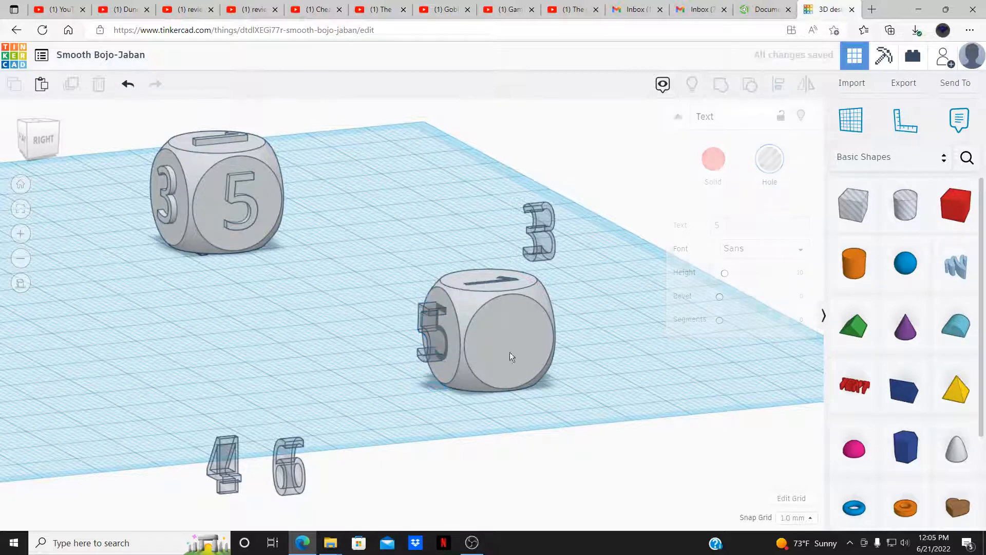
- Shift the upright 5 outward from its side of the die, leaving a gap between them
{"action": "left_click", "coordinate": [422, 330]}
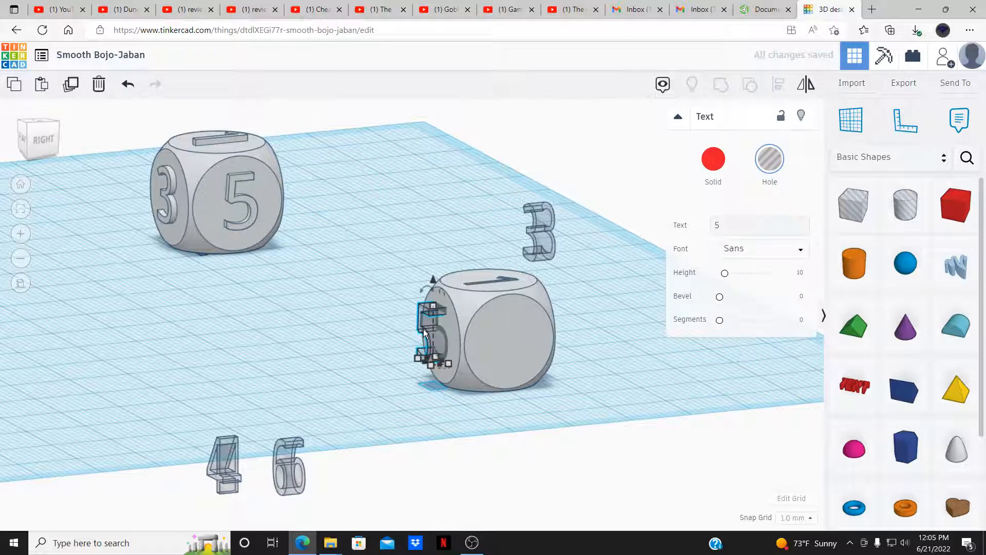
{"action": "key", "text": "Left"}
{"action": "key", "text": "Left"}
{"action": "key", "text": "Left"}
{"action": "key", "text": "Left"}
{"action": "key", "text": "Left"}
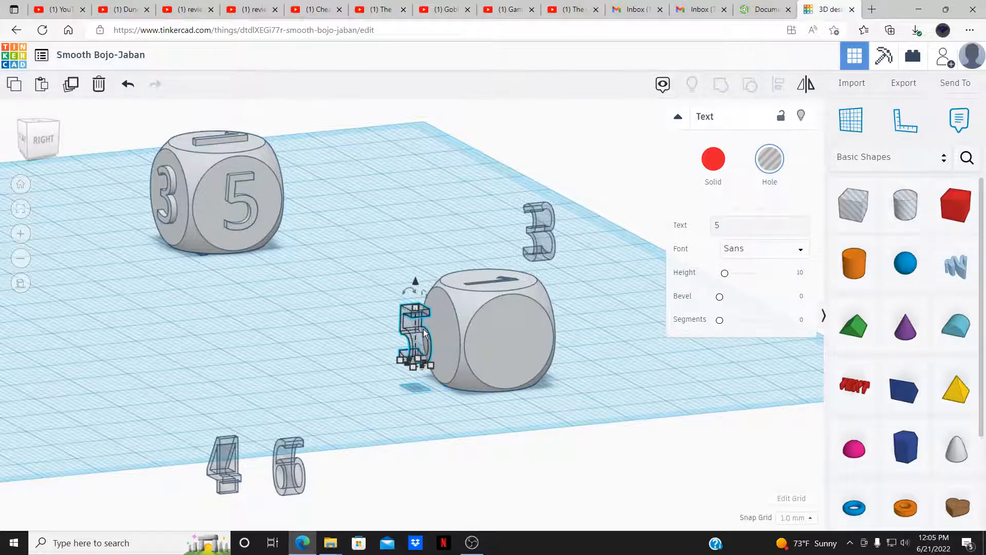
{"action": "left_click", "coordinate": [436, 234]}
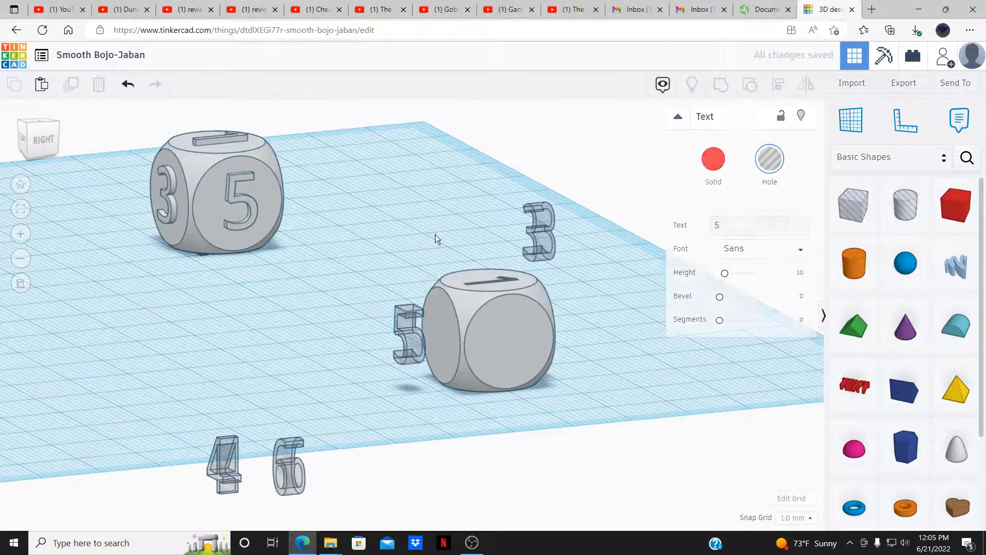
- Shift the upright 3 outward from the opposite side of the die, leaving a gap between them
{"action": "right_click_drag", "start_coordinate": [436, 234], "coordinate": [373, 254]}
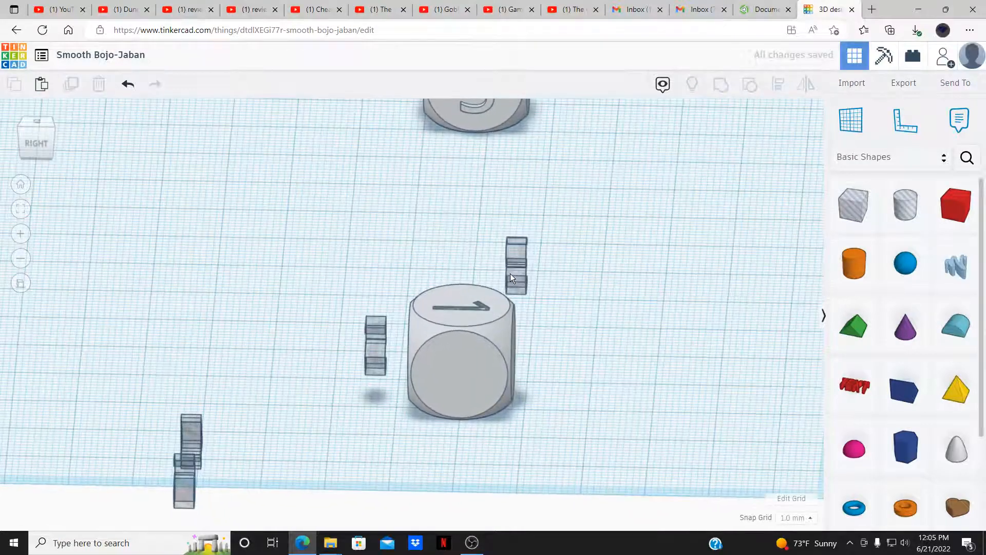
{"action": "left_click", "coordinate": [511, 276]}
{"action": "key", "text": "Right"}
{"action": "key", "text": "Right"}
{"action": "key", "text": "Right"}
{"action": "key", "text": "Right"}
{"action": "key", "text": "Right"}
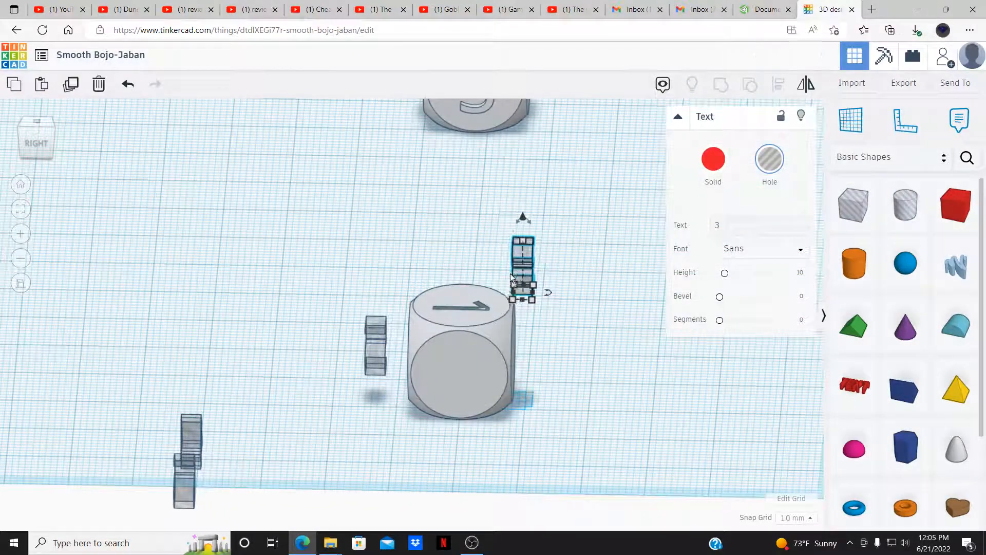
{"action": "left_click", "coordinate": [446, 236]}
- Try grouping the die with its 1 and 2 hole texts, inspect the underside, and undo the grouping
{"action": "right_click_drag", "start_coordinate": [446, 235], "coordinate": [397, 316]}
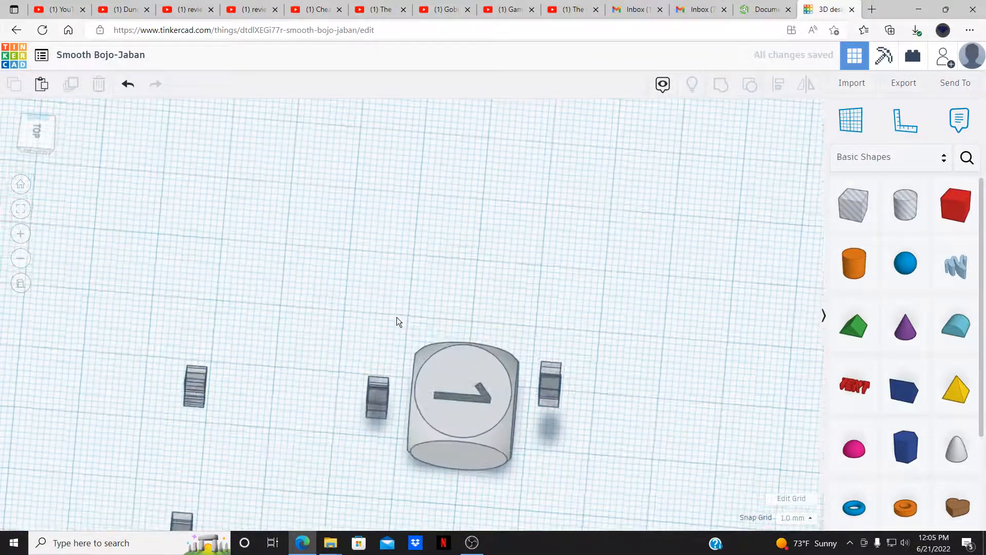
{"action": "left_click_drag", "start_coordinate": [397, 316], "coordinate": [526, 493]}
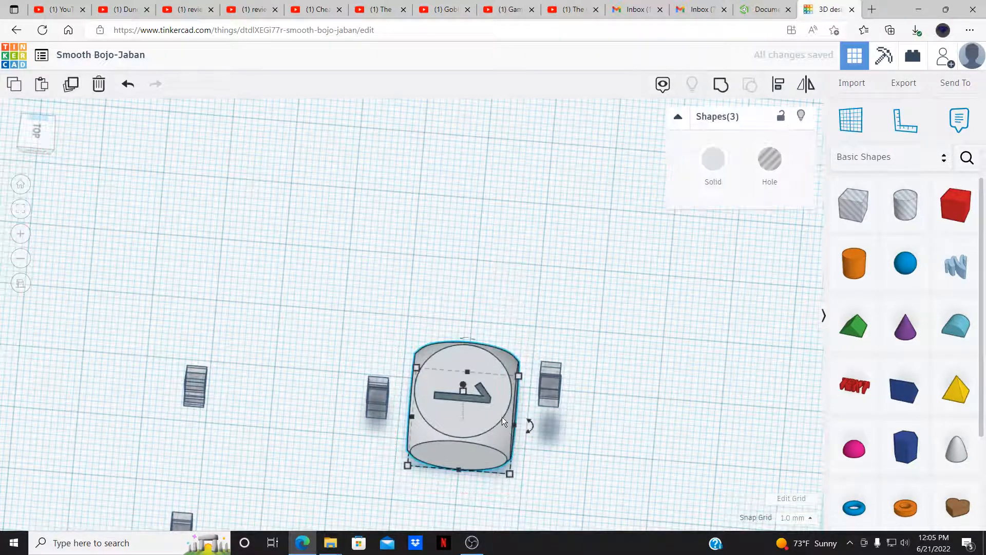
{"action": "left_click", "coordinate": [727, 85]}
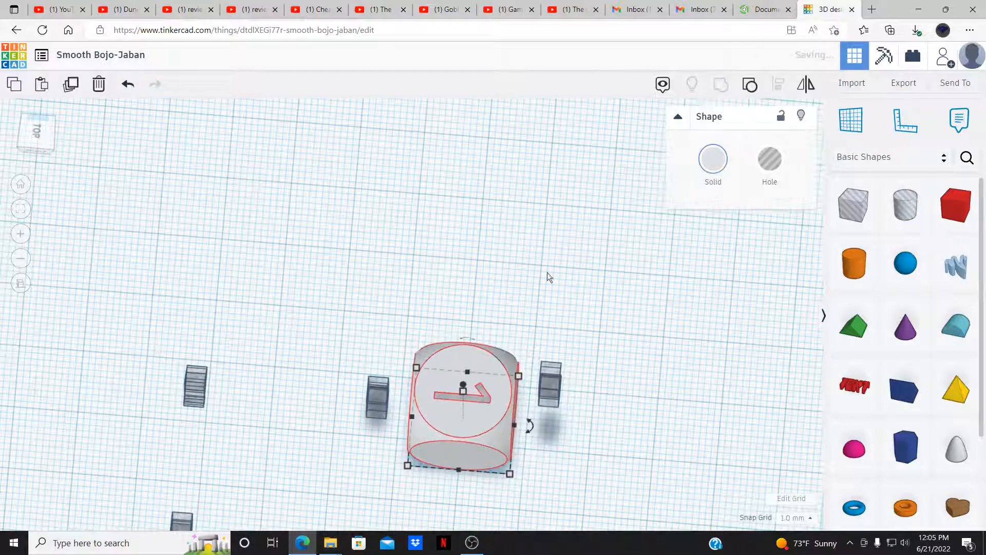
{"action": "left_click", "coordinate": [613, 362]}
{"action": "right_click_drag", "start_coordinate": [612, 359], "coordinate": [241, 163]}
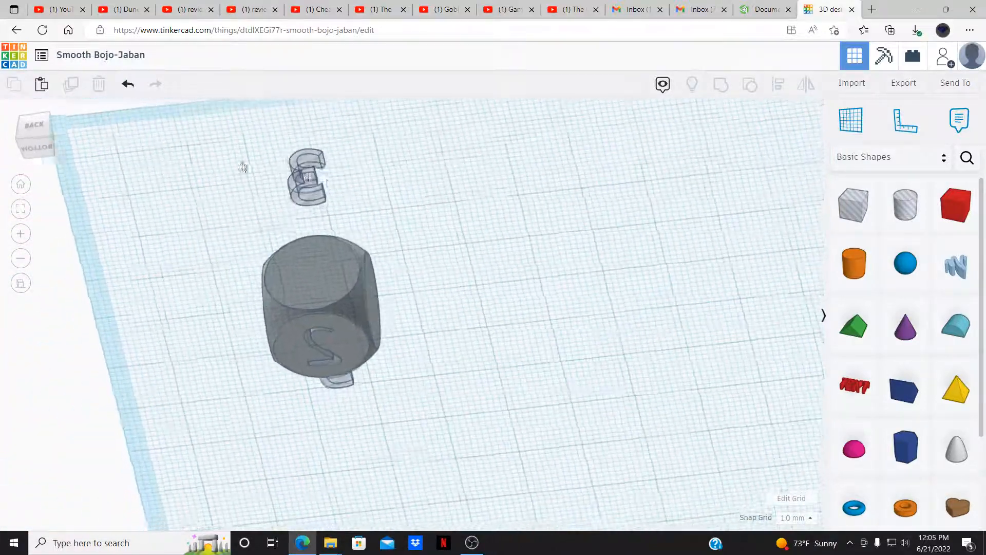
{"action": "left_click", "coordinate": [128, 84]}
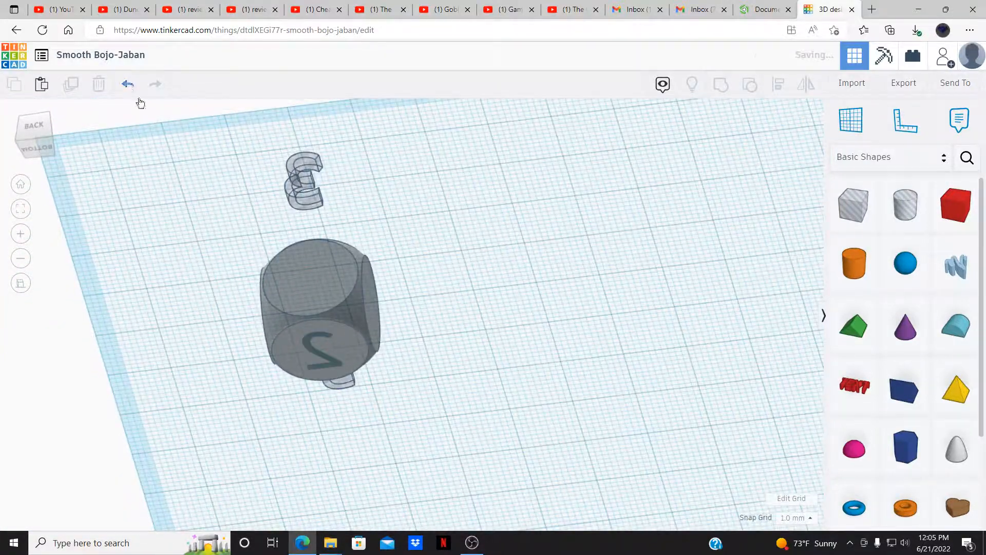
- Flip the mirrored hole text 2 on the die's underside by 180° so it reads correctly
{"action": "left_click", "coordinate": [306, 347]}
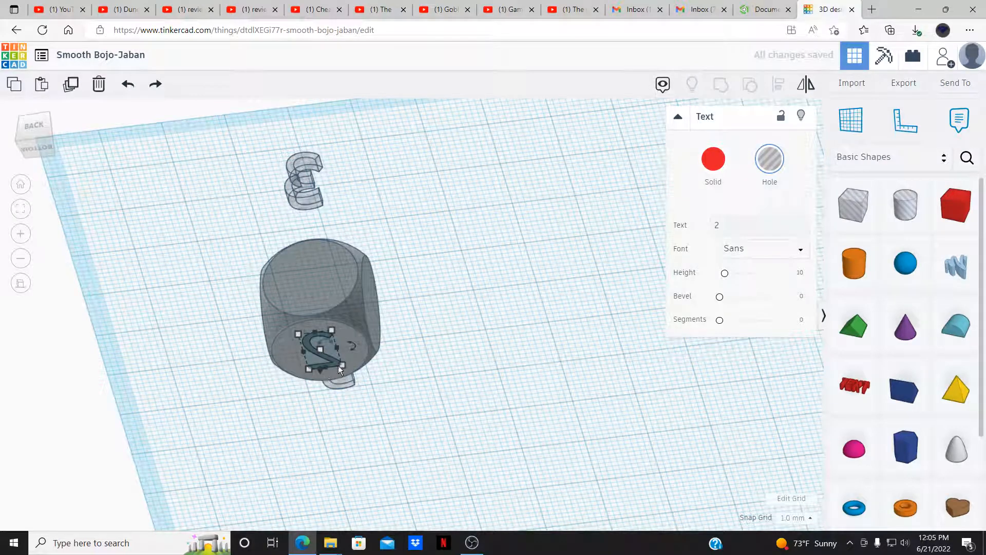
{"action": "left_click", "coordinate": [351, 350]}
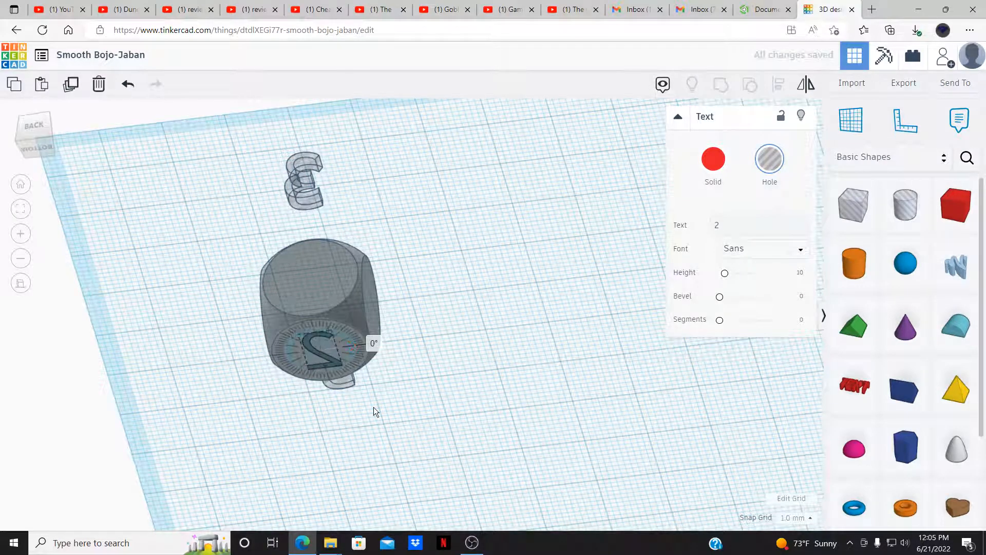
{"action": "right_click_drag", "start_coordinate": [374, 407], "coordinate": [338, 387]}
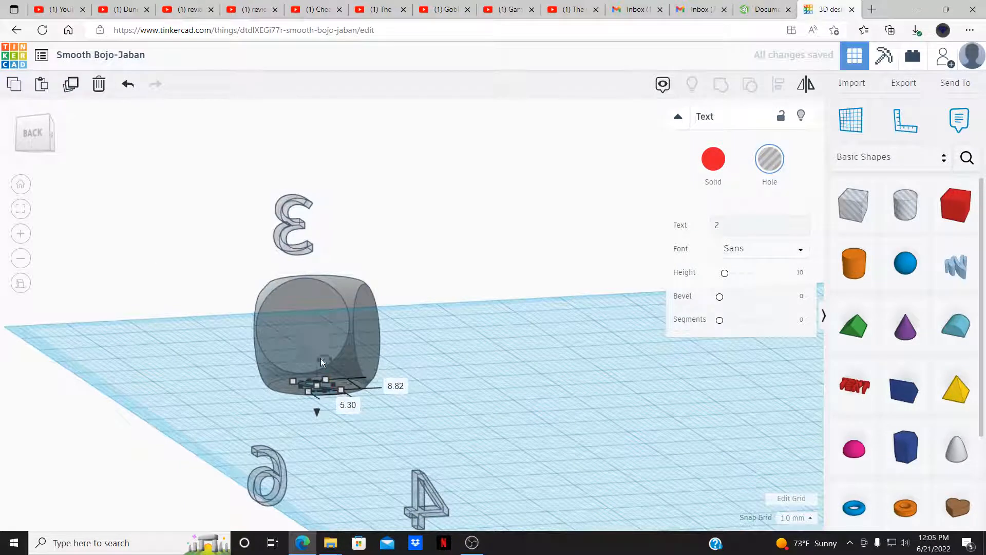
{"action": "mouse_move", "coordinate": [323, 359]}
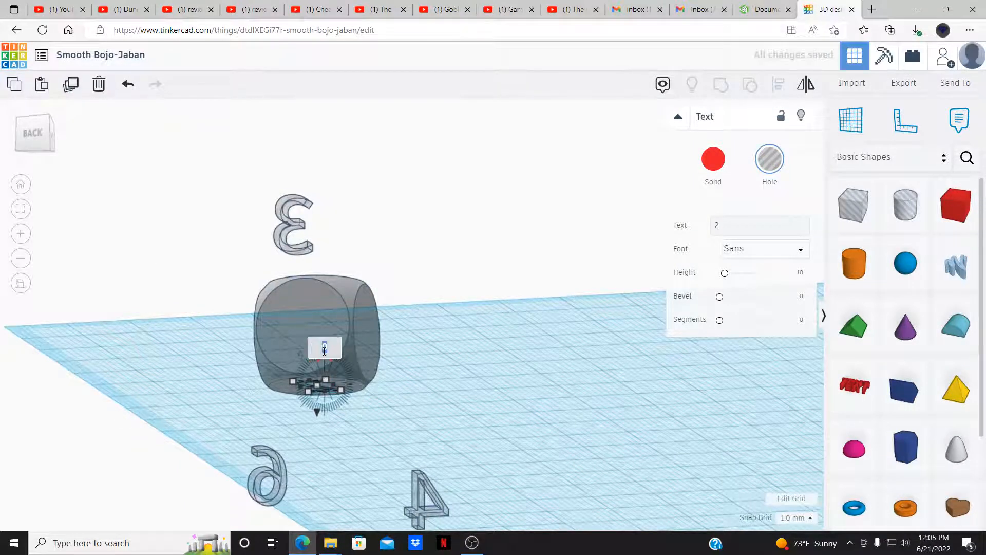
{"action": "type", "text": "180"}
{"action": "key", "text": "Return"}
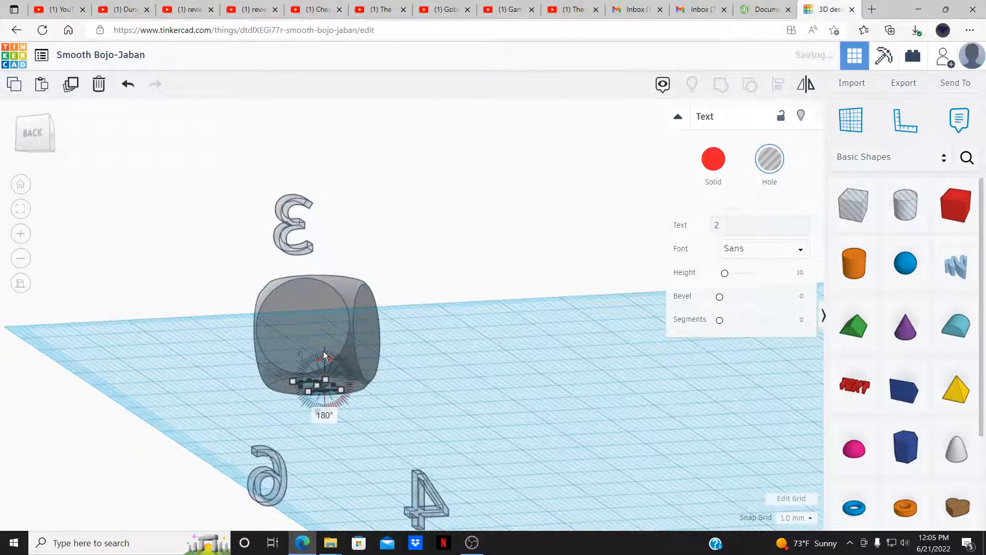
{"action": "right_click_drag", "start_coordinate": [479, 371], "coordinate": [484, 337]}
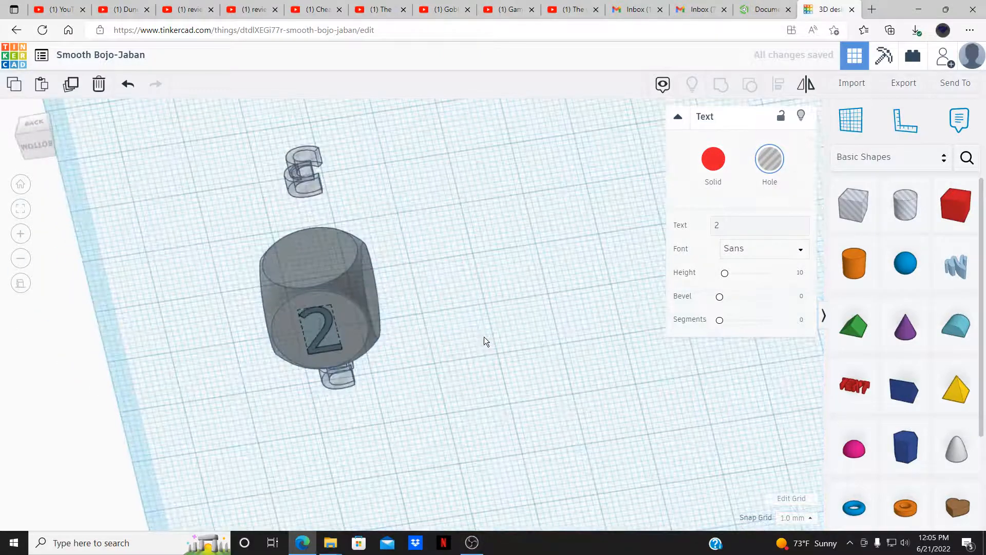
- Group the die with its 1 and 2 hole texts to engrave both numbers, leaving the 5 and 3 separate
{"action": "left_click", "coordinate": [484, 335]}
{"action": "right_click_drag", "start_coordinate": [457, 279], "coordinate": [768, 446]}
{"action": "right_click_drag", "start_coordinate": [492, 234], "coordinate": [449, 335]}
{"action": "left_click_drag", "start_coordinate": [406, 332], "coordinate": [529, 474]}
{"action": "left_click", "coordinate": [593, 289]}
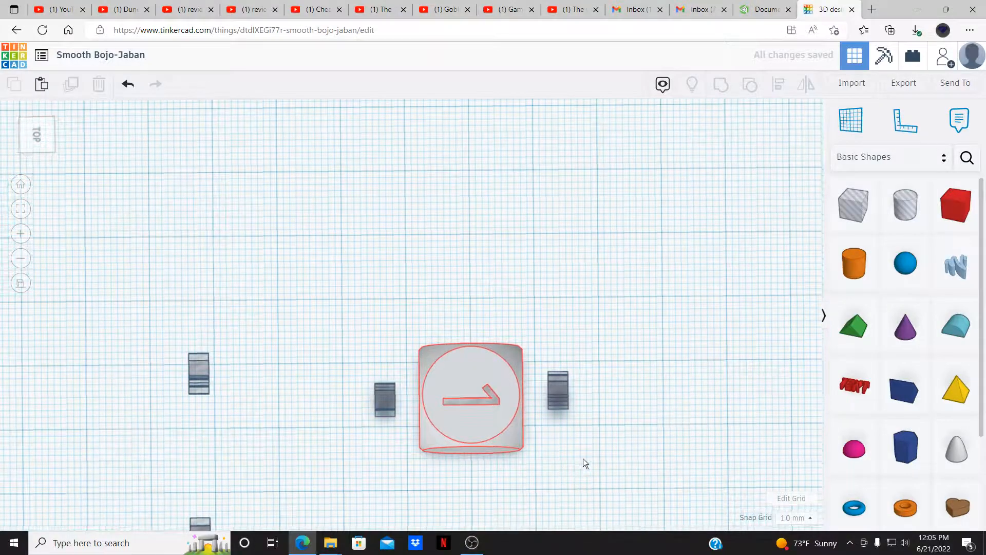
{"action": "right_click_drag", "start_coordinate": [584, 459], "coordinate": [605, 426]}
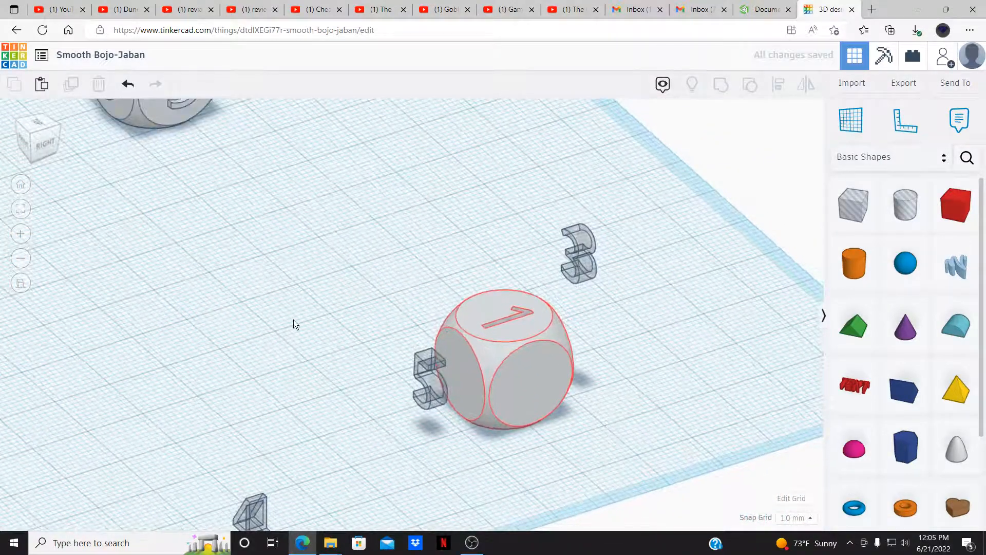
{"action": "left_click", "coordinate": [533, 350]}
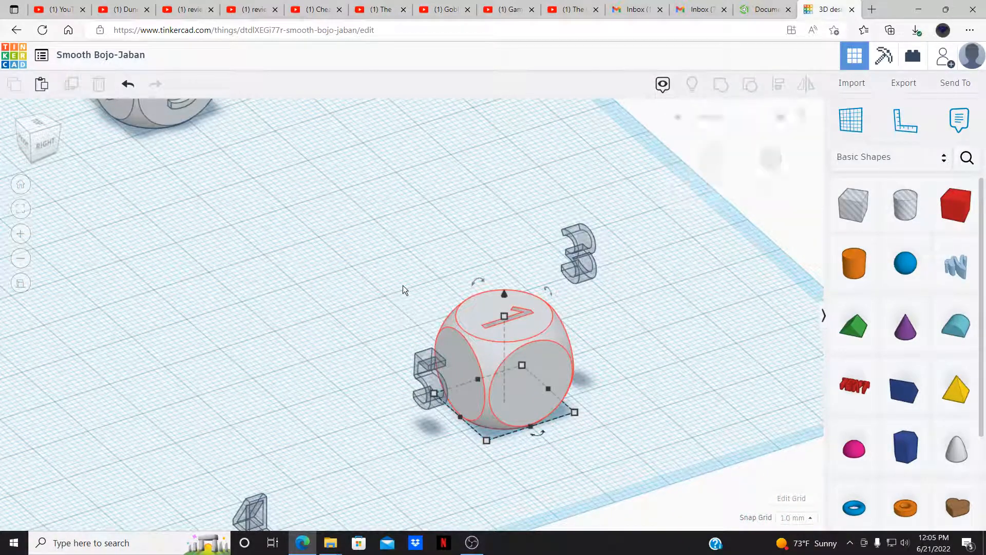
{"action": "left_click", "coordinate": [404, 286]}
- Align the upright 5 and 3 to each other at their vertical centres so both float at the same height
{"action": "right_click_drag", "start_coordinate": [381, 312], "coordinate": [313, 347]}
{"action": "left_click_drag", "start_coordinate": [325, 255], "coordinate": [671, 480]}
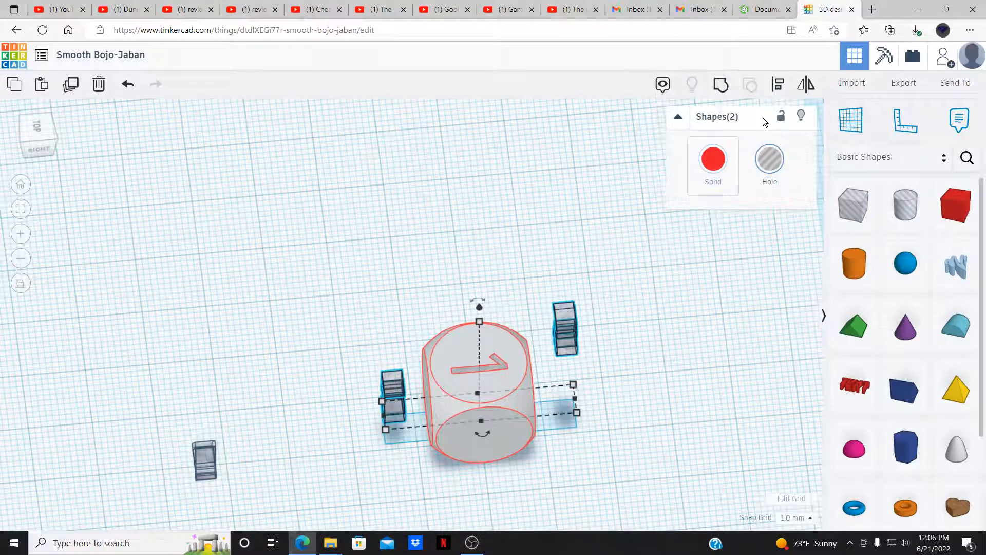
{"action": "left_click", "coordinate": [778, 83]}
{"action": "right_click_drag", "start_coordinate": [683, 354], "coordinate": [667, 283]}
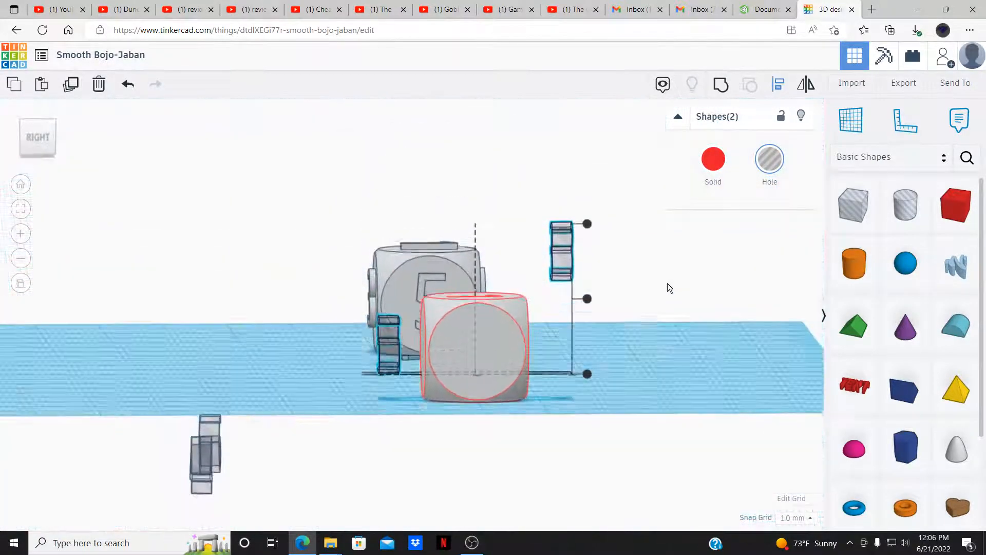
{"action": "left_click", "coordinate": [586, 297]}
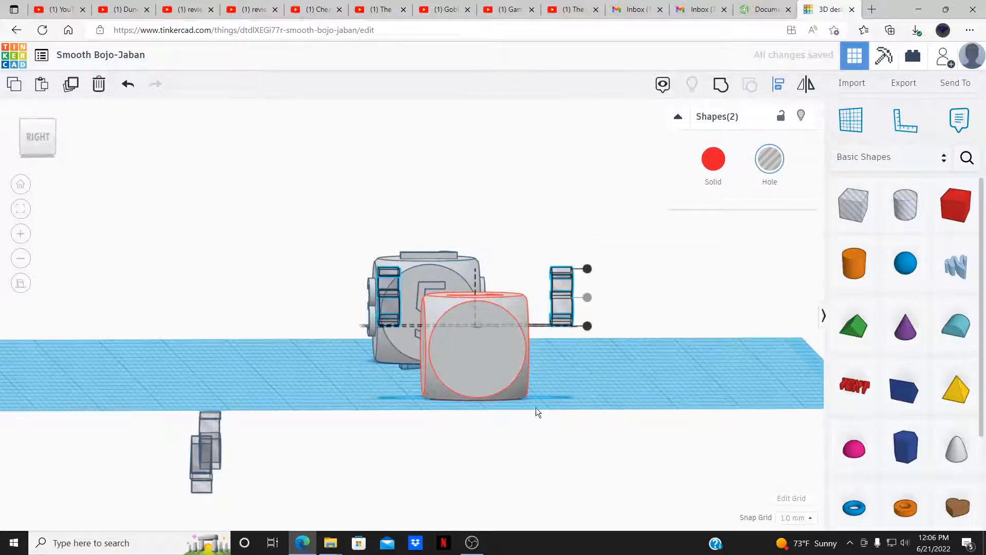
{"action": "left_click", "coordinate": [564, 402]}
- Check from above how the upright 5 and 3 line up with each other on either side of the die
{"action": "right_click_drag", "start_coordinate": [564, 402], "coordinate": [591, 446]}
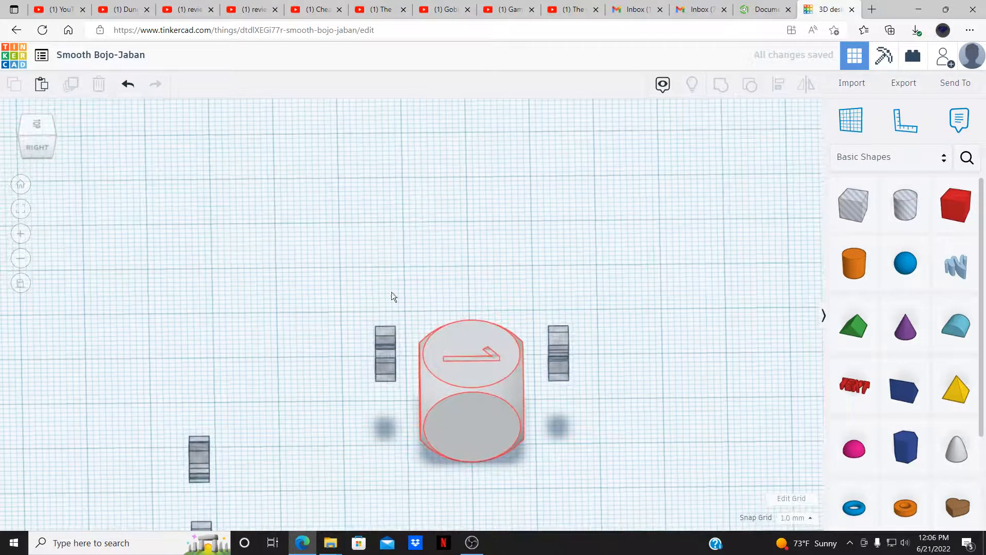
{"action": "left_click", "coordinate": [37, 125]}
{"action": "left_click_drag", "start_coordinate": [339, 315], "coordinate": [622, 478]}
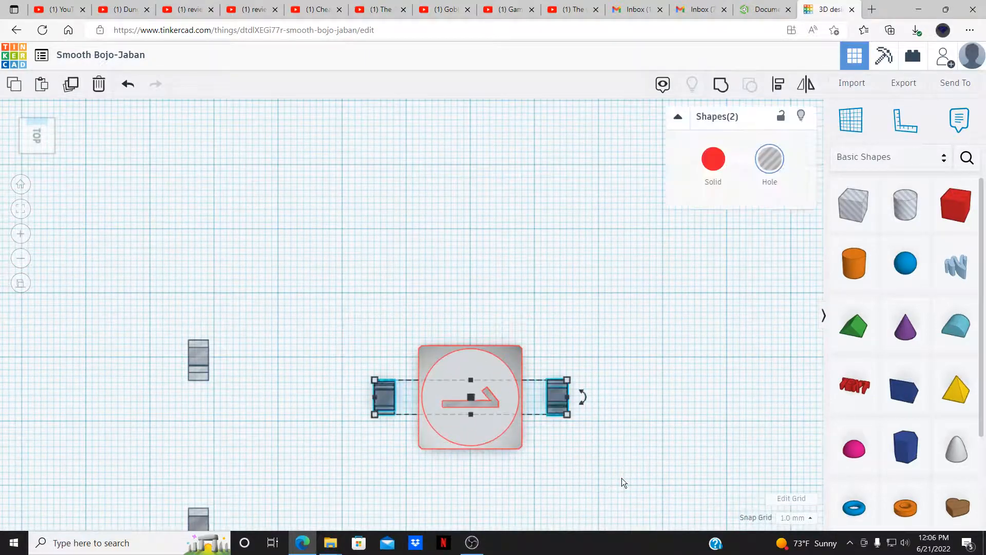
{"action": "left_click", "coordinate": [779, 84]}
{"action": "left_click", "coordinate": [561, 327]}
{"action": "right_click_drag", "start_coordinate": [610, 372], "coordinate": [607, 255]}
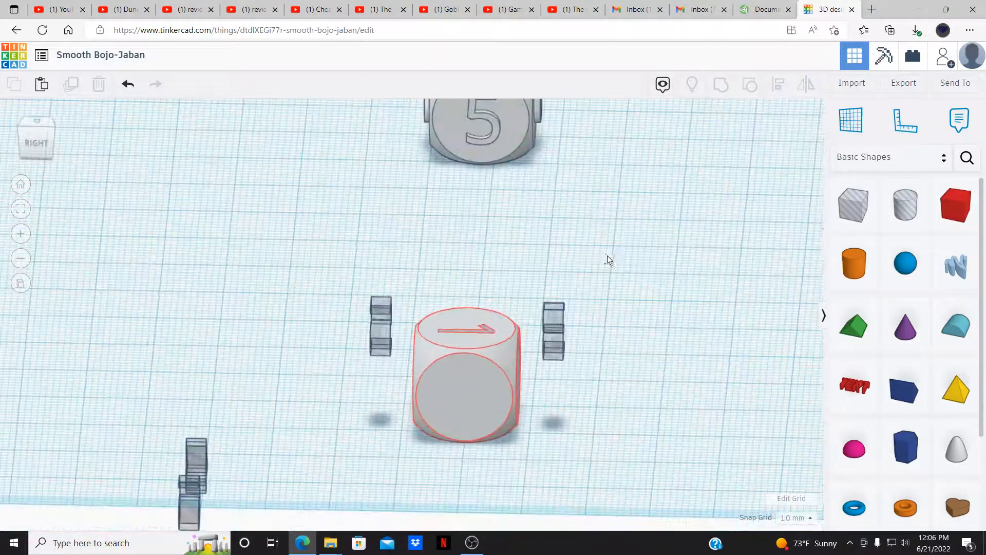
- Undo the height alignment of the 5 and 3, and group the die with its 1 and 2 hole texts again
{"action": "left_click", "coordinate": [123, 83]}
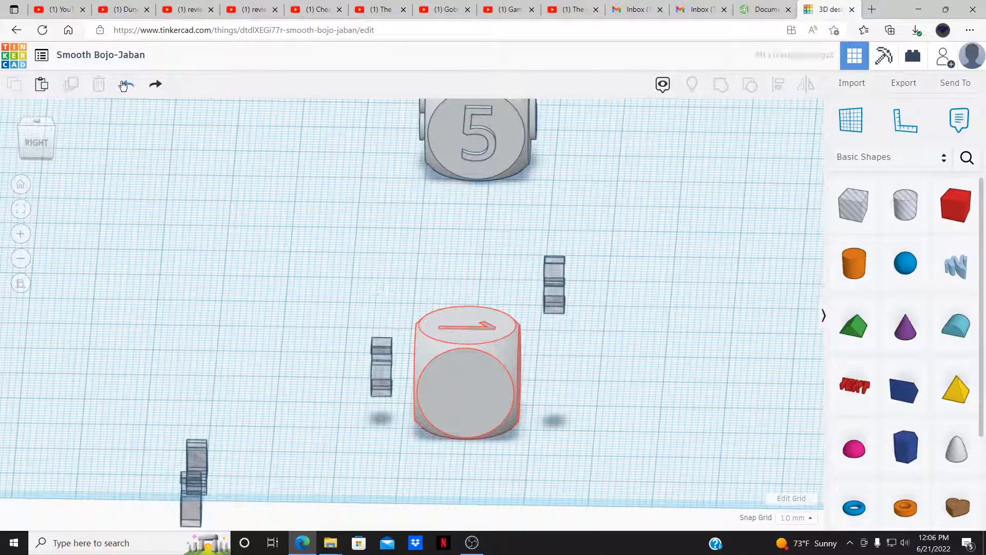
{"action": "right_click_drag", "start_coordinate": [320, 276], "coordinate": [366, 365]}
{"action": "left_click_drag", "start_coordinate": [405, 315], "coordinate": [536, 484]}
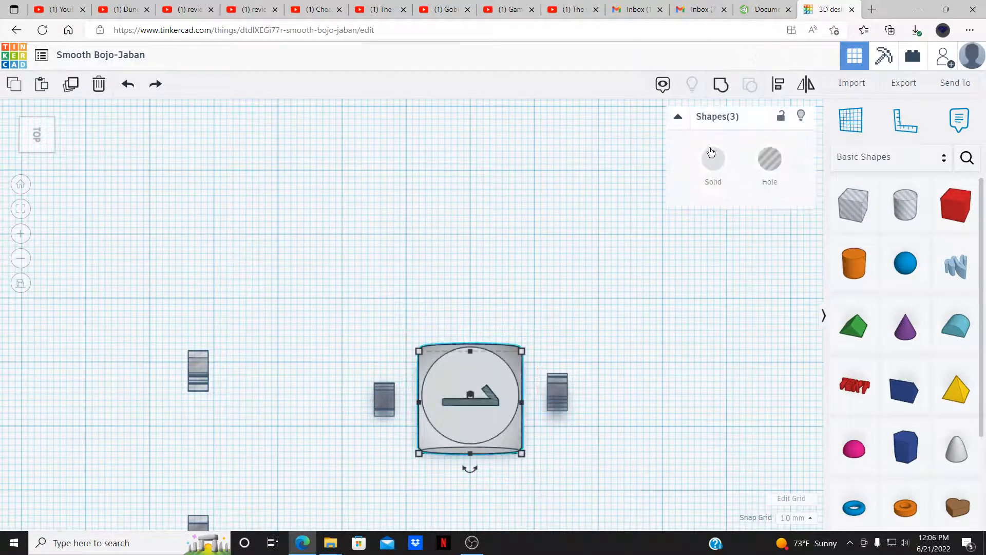
{"action": "left_click", "coordinate": [721, 84]}
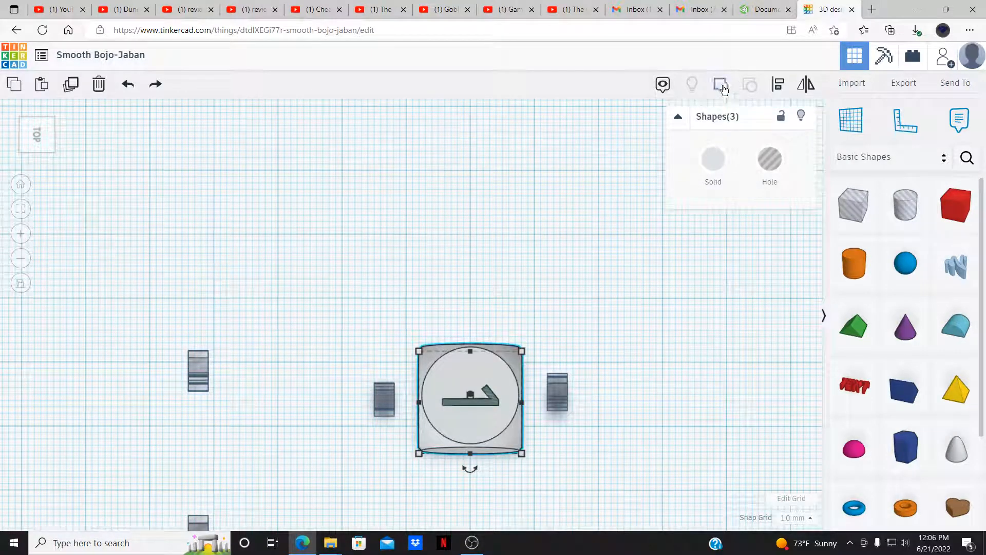
{"action": "left_click", "coordinate": [516, 297]}
{"action": "right_click_drag", "start_coordinate": [362, 349], "coordinate": [454, 335]}
{"action": "left_click", "coordinate": [454, 335]}
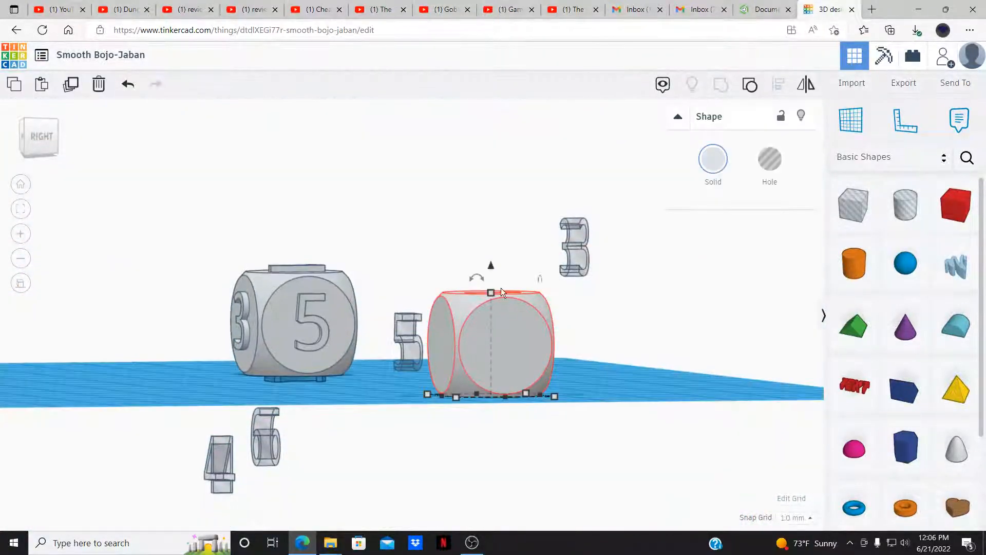
{"action": "mouse_move", "coordinate": [490, 265]}
{"action": "left_mouse_down"}
{"action": "mouse_move", "coordinate": [488, 251]}
{"action": "mouse_move", "coordinate": [489, 269]}
{"action": "left_mouse_up"}
{"action": "left_click", "coordinate": [501, 230]}
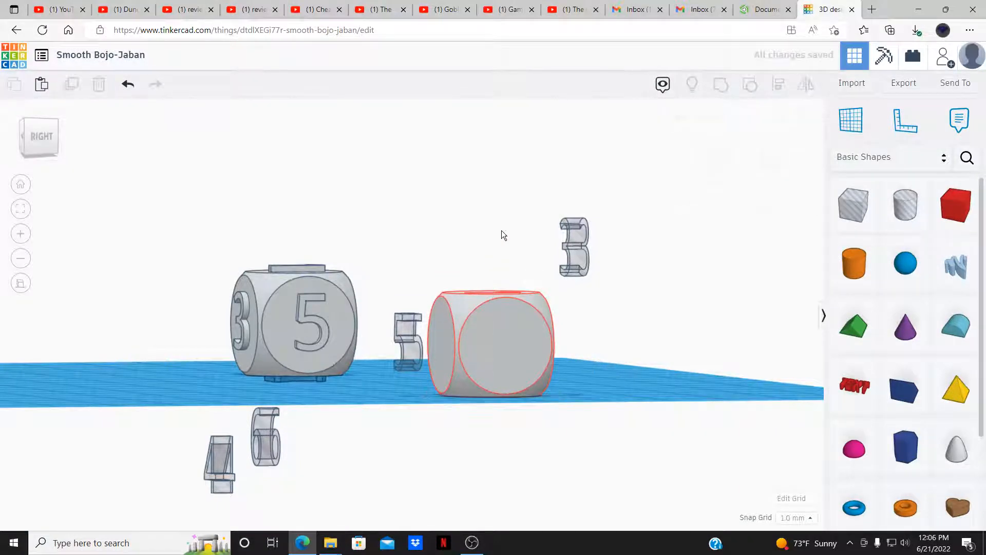
- Align the floating 5 and 3 to each other at their vertical centres and at their bottoms
{"action": "right_click_drag", "start_coordinate": [550, 243], "coordinate": [460, 324]}
{"action": "left_click_drag", "start_coordinate": [335, 283], "coordinate": [626, 462]}
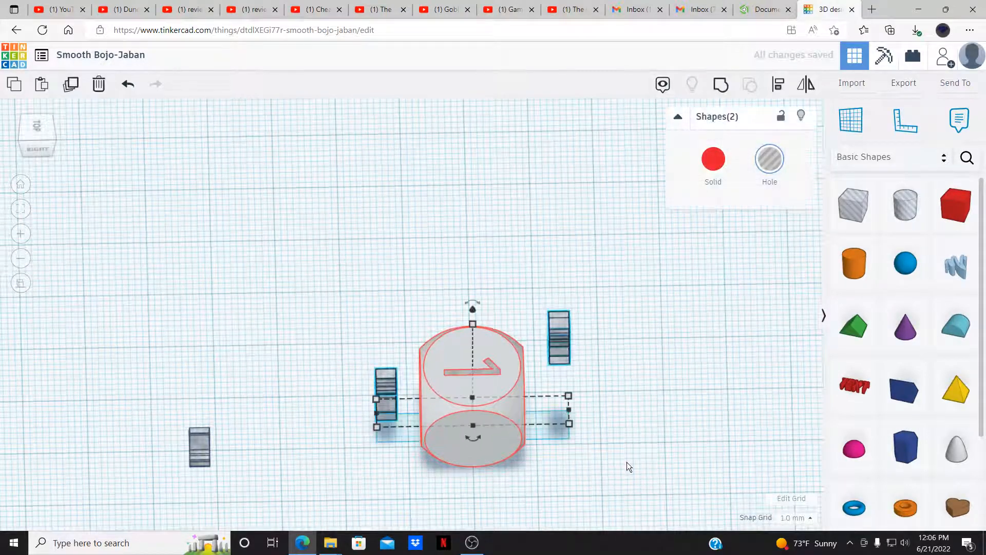
{"action": "left_click", "coordinate": [778, 84]}
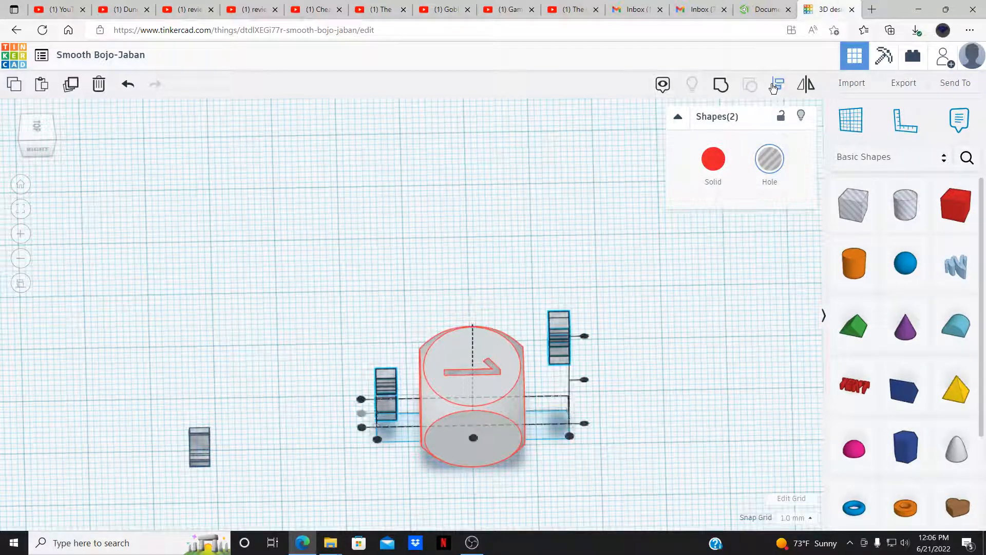
{"action": "left_click", "coordinate": [586, 383]}
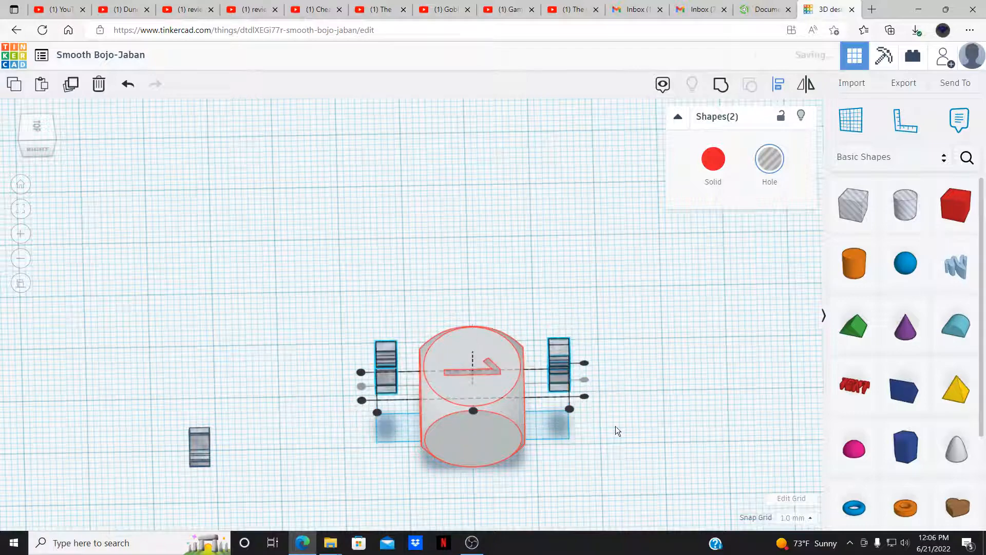
{"action": "right_click_drag", "start_coordinate": [615, 426], "coordinate": [575, 295]}
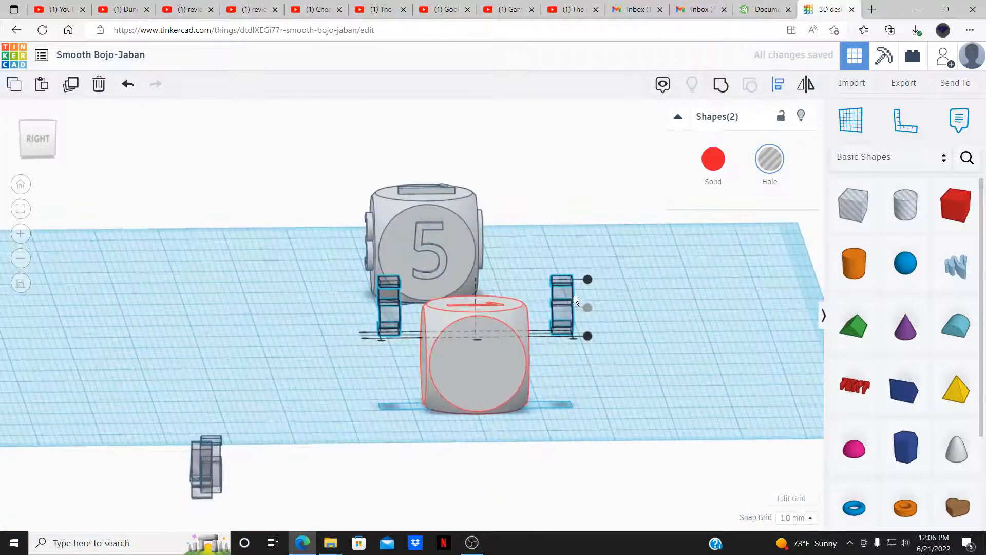
{"action": "left_click", "coordinate": [588, 336]}
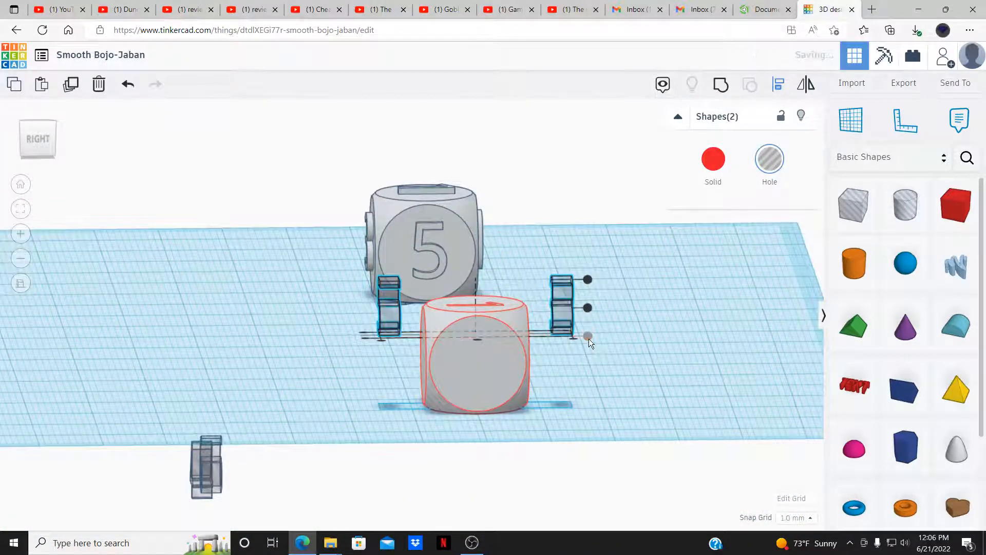
{"action": "left_click", "coordinate": [616, 384]}
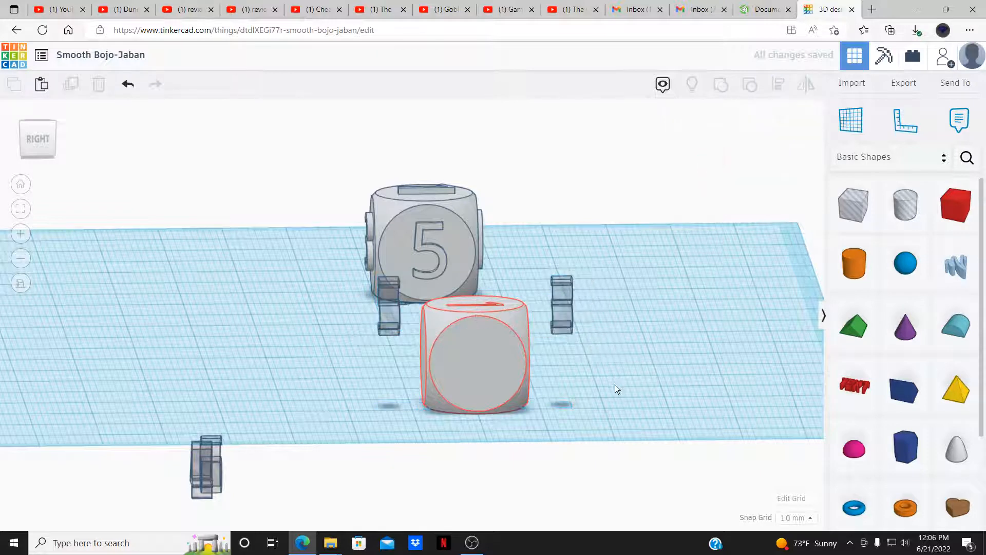
- Lower the 5 and 3 together by 8.27 mm so they sit 3.00 mm above the workplane beside the die
{"action": "left_click", "coordinate": [393, 306]}
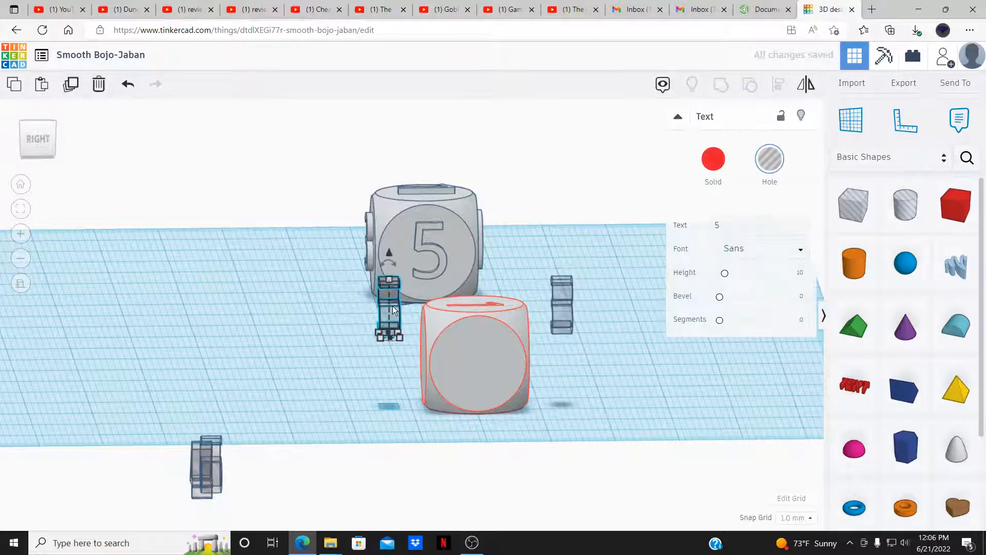
{"action": "left_click", "coordinate": [560, 313], "text": "shift"}
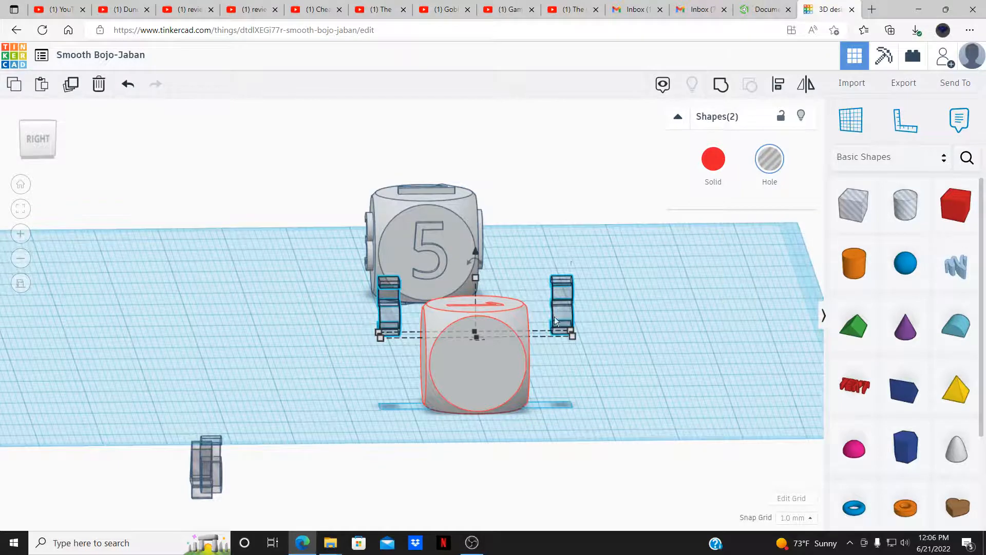
{"action": "right_click_drag", "start_coordinate": [553, 316], "coordinate": [489, 269]}
{"action": "left_click_drag", "start_coordinate": [471, 236], "coordinate": [474, 285]}
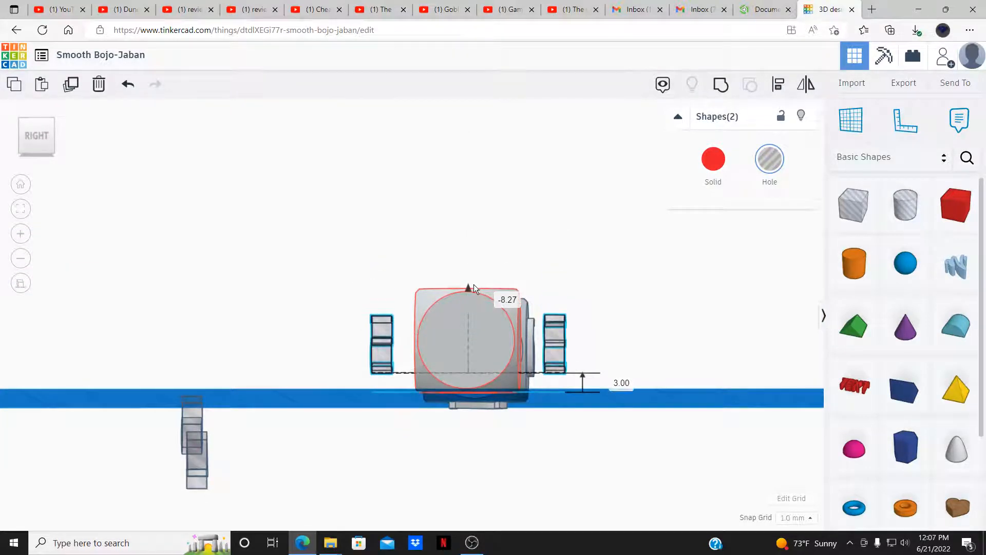
{"action": "mouse_move", "coordinate": [428, 261]}
{"action": "right_mouse_down"}
{"action": "mouse_move", "coordinate": [406, 236]}
{"action": "mouse_move", "coordinate": [415, 247]}
{"action": "right_mouse_up"}
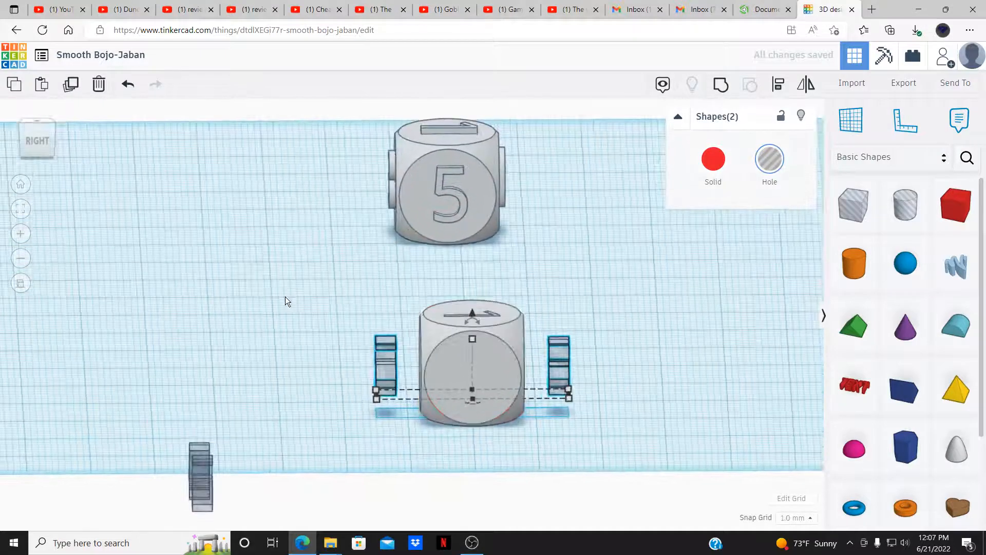
- Align the die, the 5 and the 3 at their vertical centres
{"action": "left_click", "coordinate": [321, 308]}
{"action": "right_click_drag", "start_coordinate": [322, 308], "coordinate": [391, 370]}
{"action": "left_click_drag", "start_coordinate": [336, 312], "coordinate": [688, 472]}
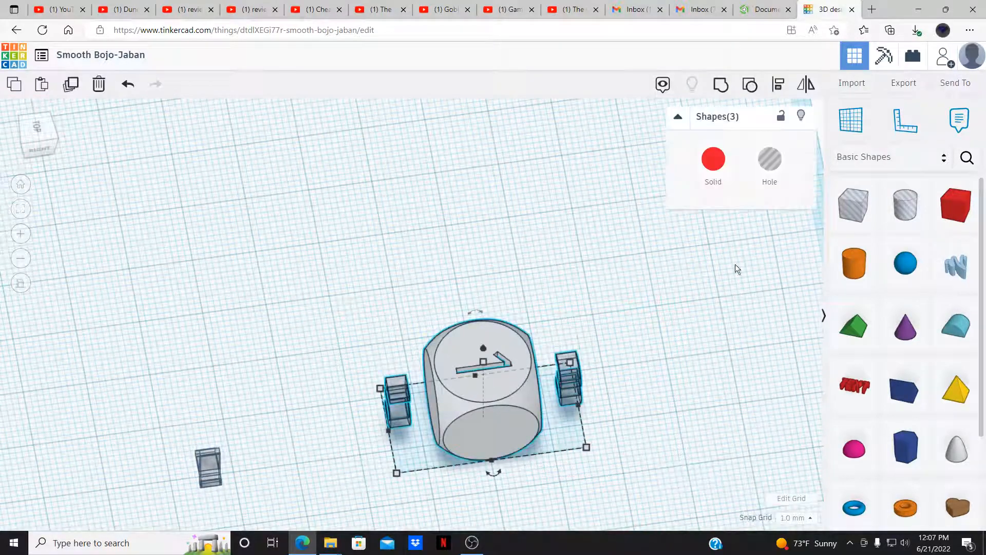
{"action": "right_click_drag", "start_coordinate": [673, 402], "coordinate": [592, 355]}
{"action": "key", "text": "l"}
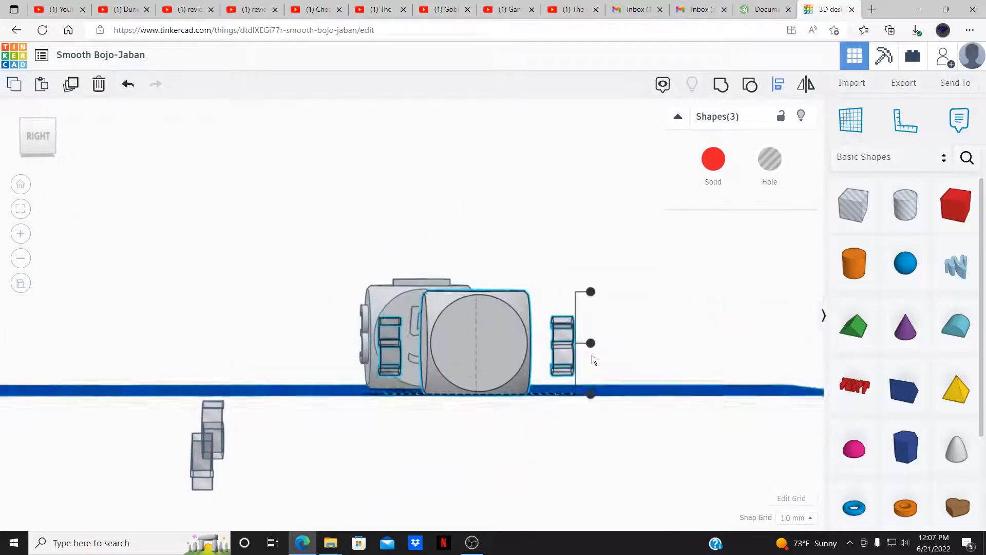
{"action": "left_click", "coordinate": [591, 341]}
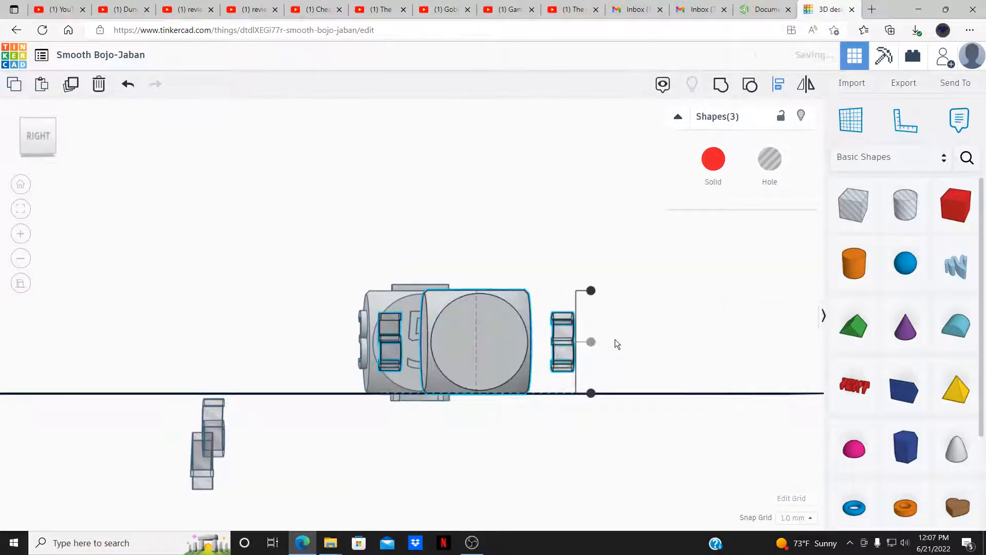
- Centre the 5 and 3 across the width of the die's front and back faces
{"action": "key", "text": "f"}
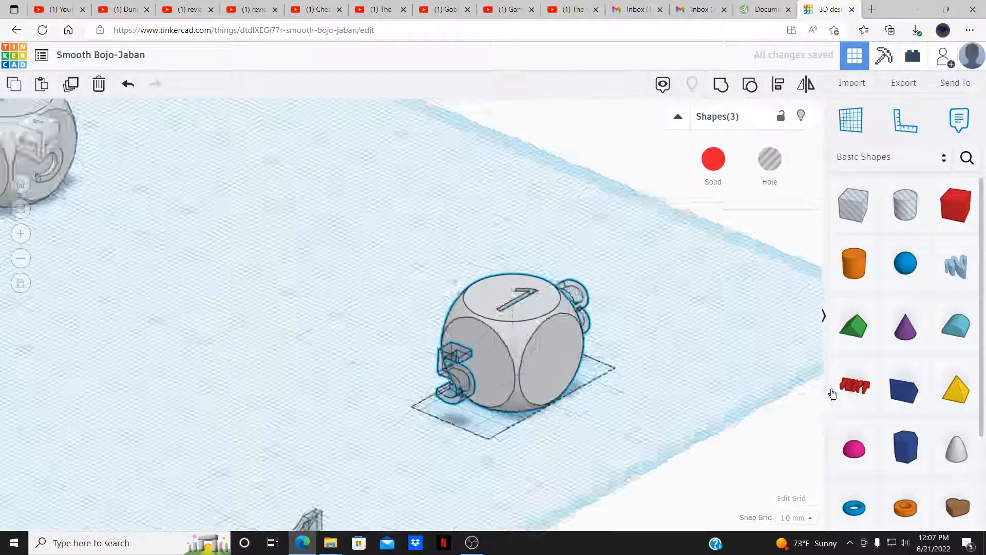
{"action": "key", "text": "l"}
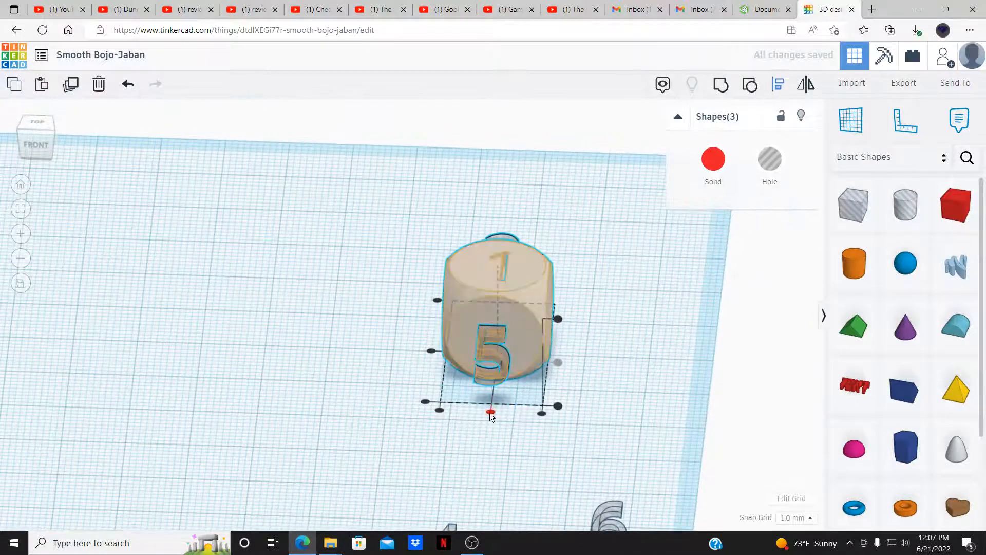
{"action": "left_click", "coordinate": [491, 412]}
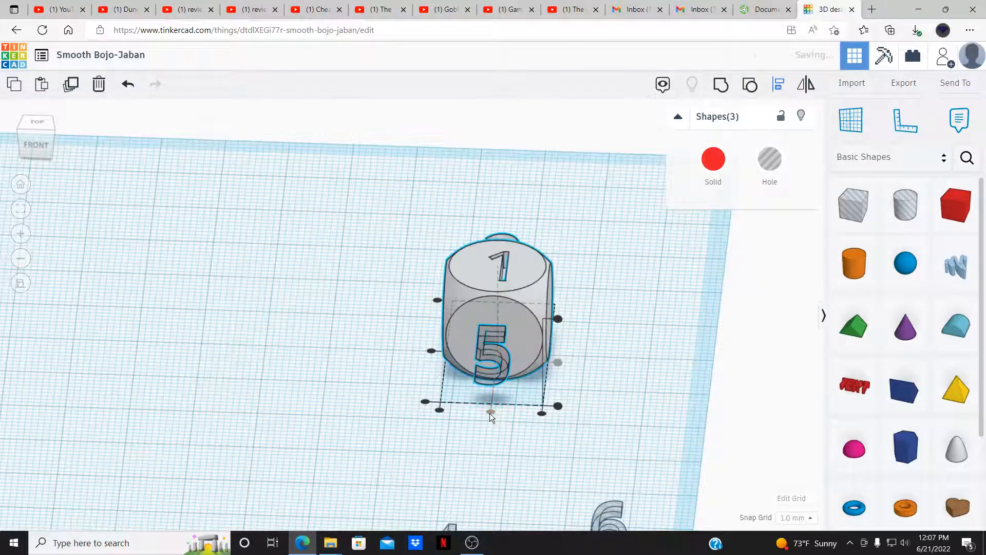
{"action": "left_click", "coordinate": [506, 440]}
- Try to move the hole text 5 in 1 mm steps toward the die until it sinks into the front face
{"action": "right_click_drag", "start_coordinate": [506, 443], "coordinate": [355, 478]}
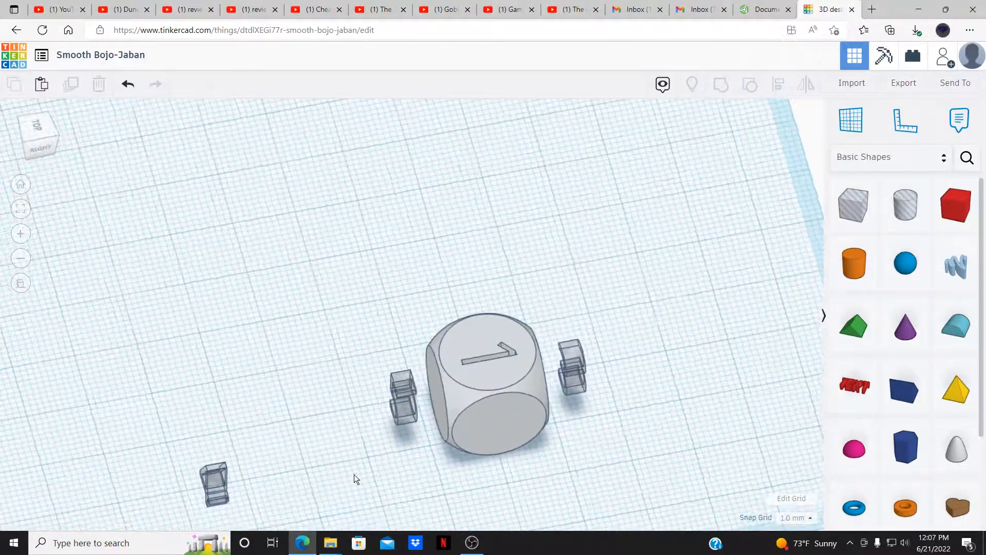
{"action": "left_click", "coordinate": [405, 411]}
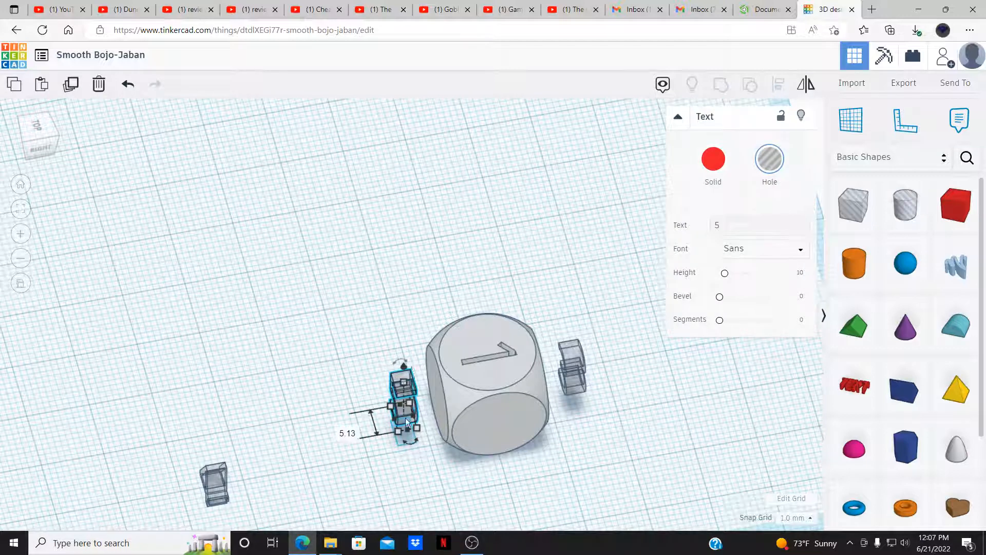
{"action": "key", "text": "Right"}
{"action": "key", "text": "Right"}
{"action": "key", "text": "Right"}
{"action": "key", "text": "Right"}
{"action": "key", "text": "Right"}
{"action": "key", "text": "Right"}
{"action": "key", "text": "Right"}
{"action": "key", "text": "Right"}
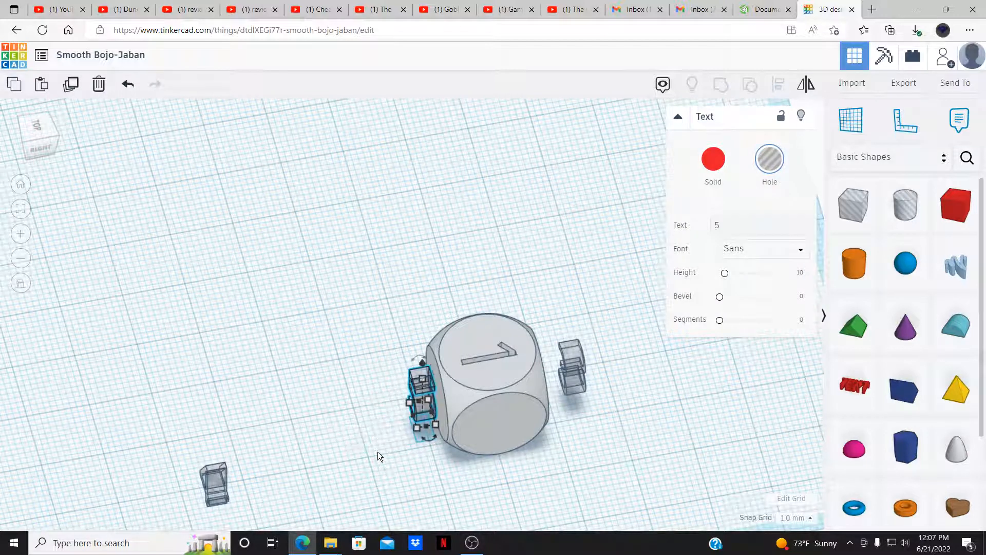
{"action": "key", "text": "Right"}
{"action": "key", "text": "Right"}
{"action": "key", "text": "Right"}
{"action": "key", "text": "Right"}
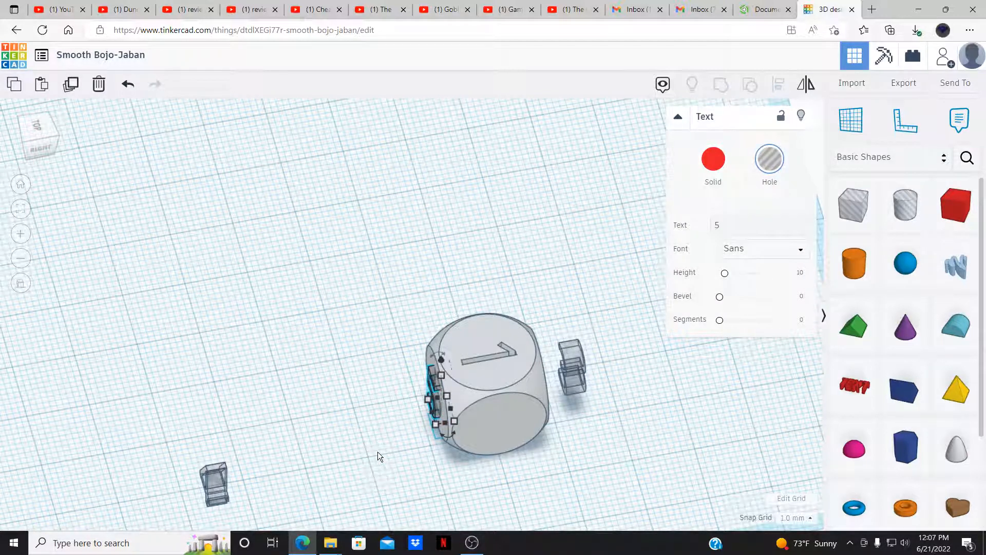
{"action": "left_click", "coordinate": [627, 396]}
- Try to move the hole text 3 in 1 mm steps into the die's back face
{"action": "right_click_drag", "start_coordinate": [581, 415], "coordinate": [570, 441]}
{"action": "left_click", "coordinate": [554, 418]}
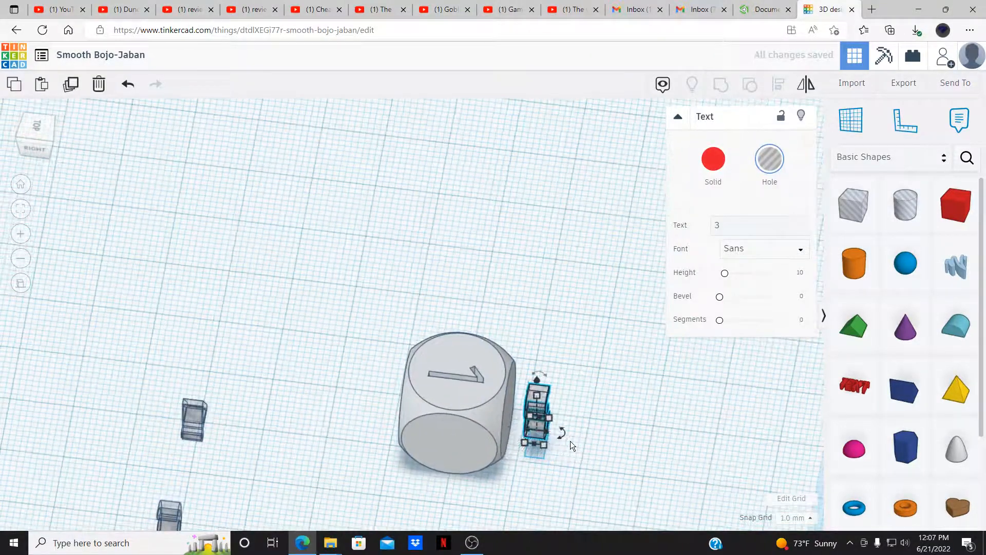
{"action": "key", "text": "Left"}
{"action": "key", "text": "Left"}
{"action": "key", "text": "Left"}
{"action": "key", "text": "Left"}
{"action": "key", "text": "Left"}
{"action": "key", "text": "Left"}
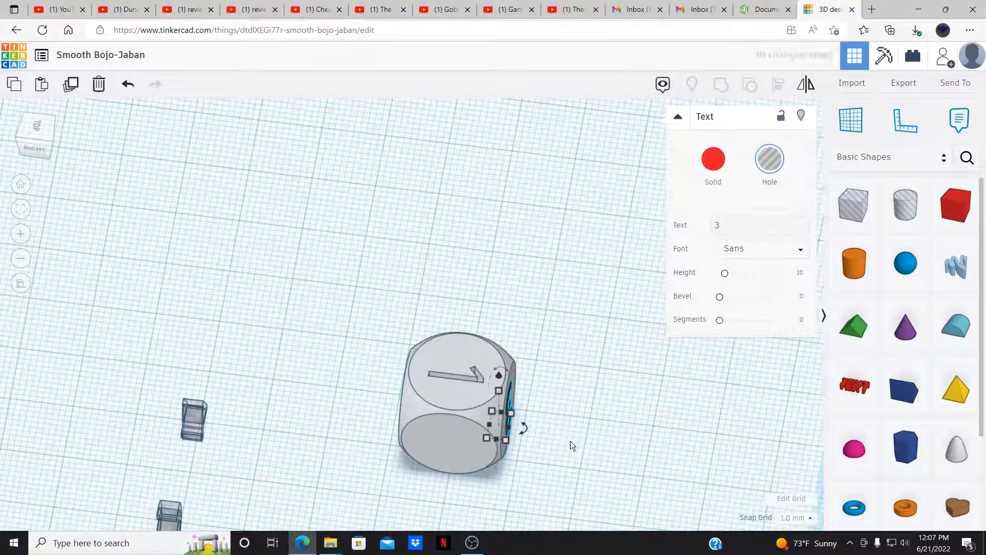
{"action": "left_click", "coordinate": [570, 440]}
- Check the depth of the 5 from the front and undo the last moves of the 3 and 5
{"action": "right_click_drag", "start_coordinate": [549, 420], "coordinate": [481, 356]}
{"action": "left_click", "coordinate": [479, 354]}
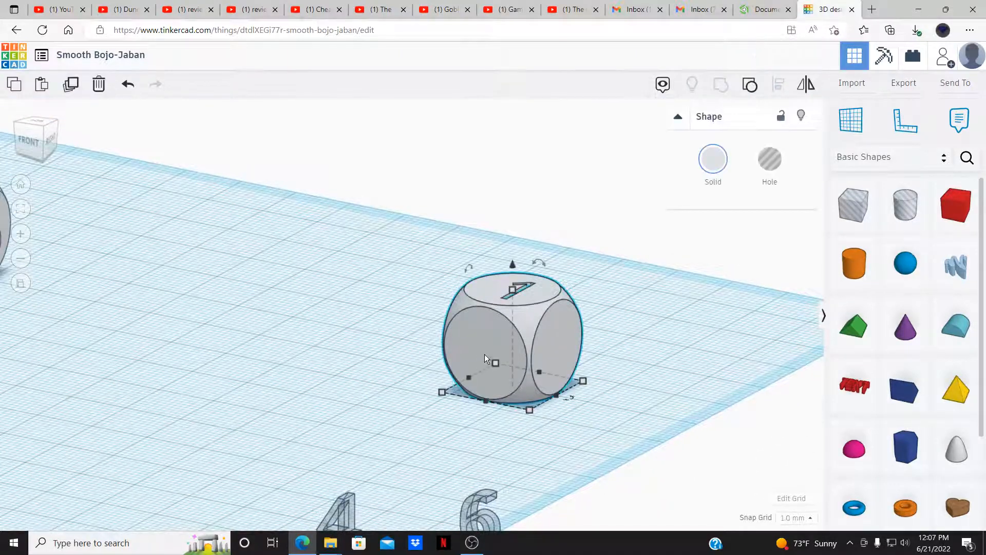
{"action": "key", "text": "ctrl+z"}
{"action": "key", "text": "ctrl+z"}
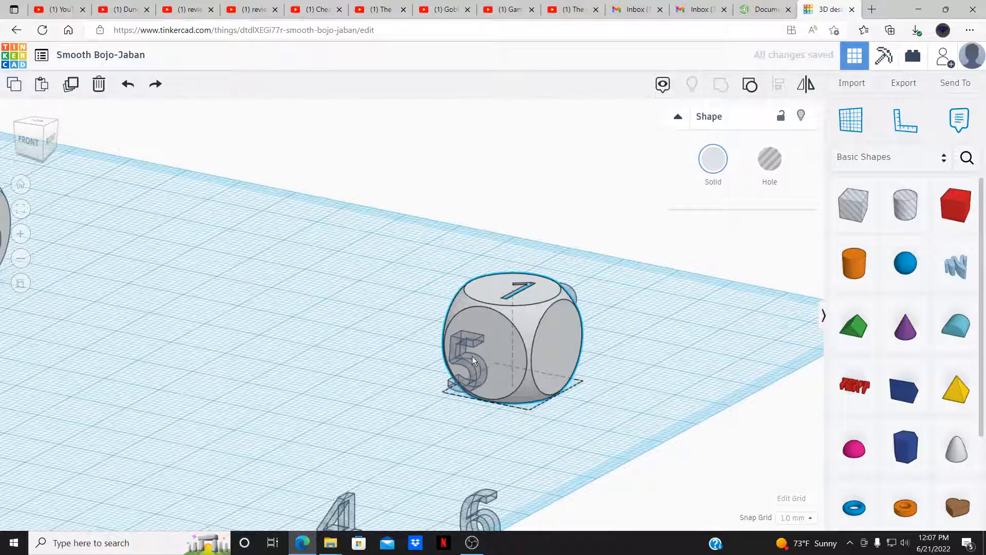
- Nudge the hole text 5 in 1 mm steps into the die's front face, then back out until it protrudes
{"action": "left_click", "coordinate": [473, 357]}
{"action": "key", "text": "Up"}
{"action": "key", "text": "Up"}
{"action": "key", "text": "Up"}
{"action": "key", "text": "Up"}
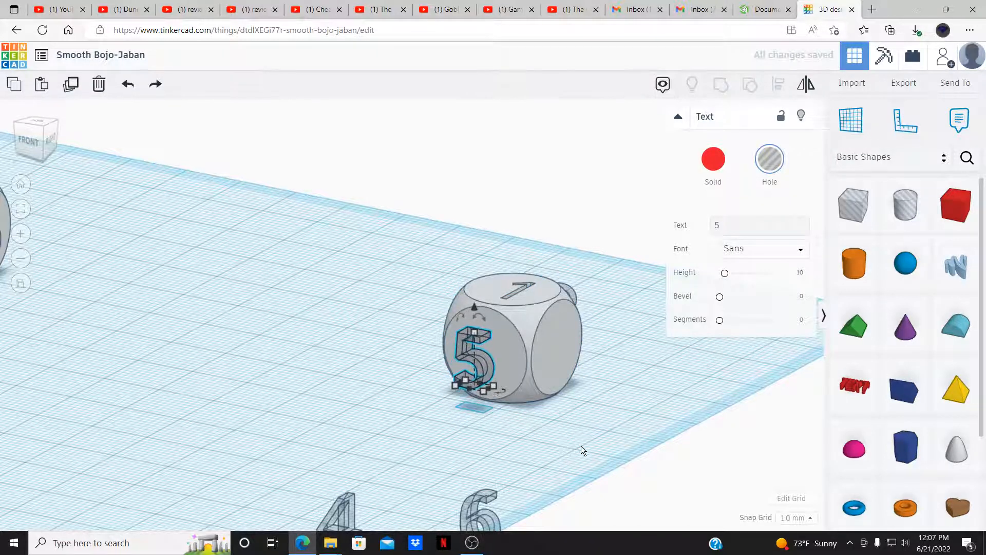
{"action": "key", "text": "Up"}
{"action": "key", "text": "Up"}
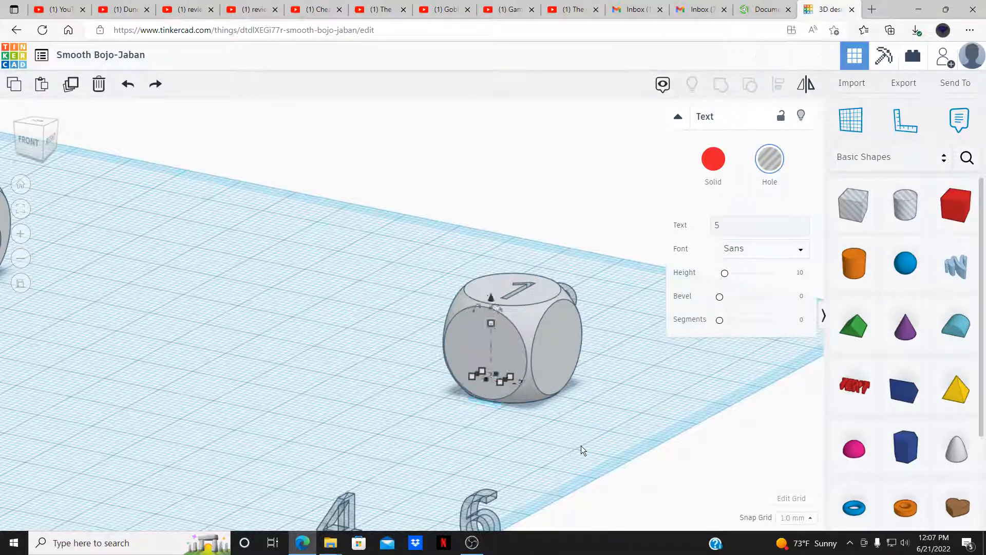
{"action": "key", "text": "Down"}
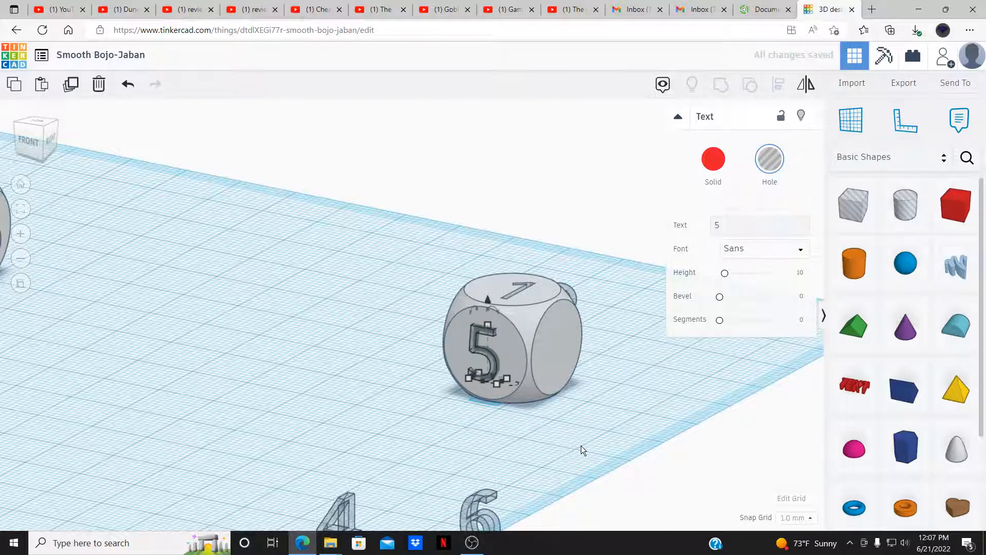
{"action": "key", "text": "Down"}
{"action": "key", "text": "Down"}
{"action": "key", "text": "Down"}
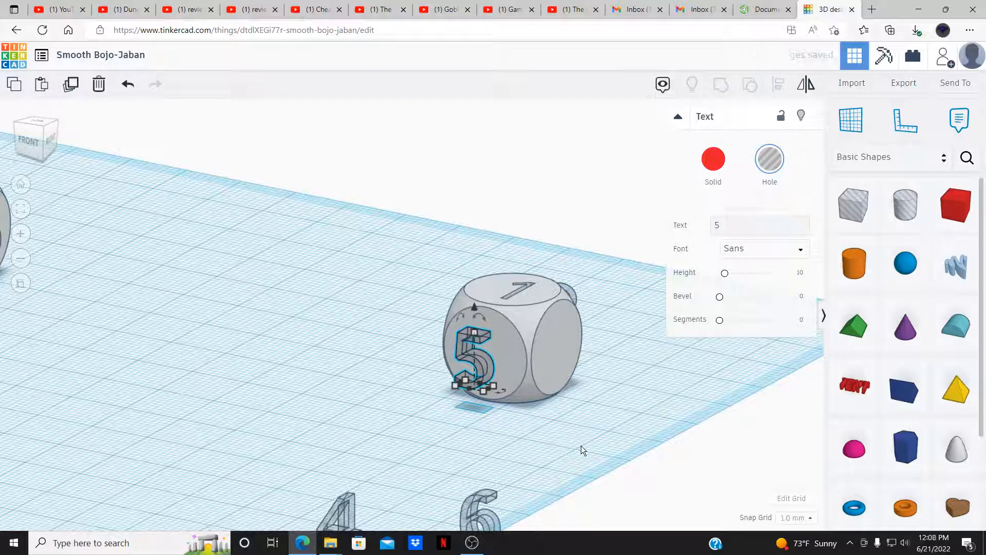
{"action": "left_click", "coordinate": [581, 445]}
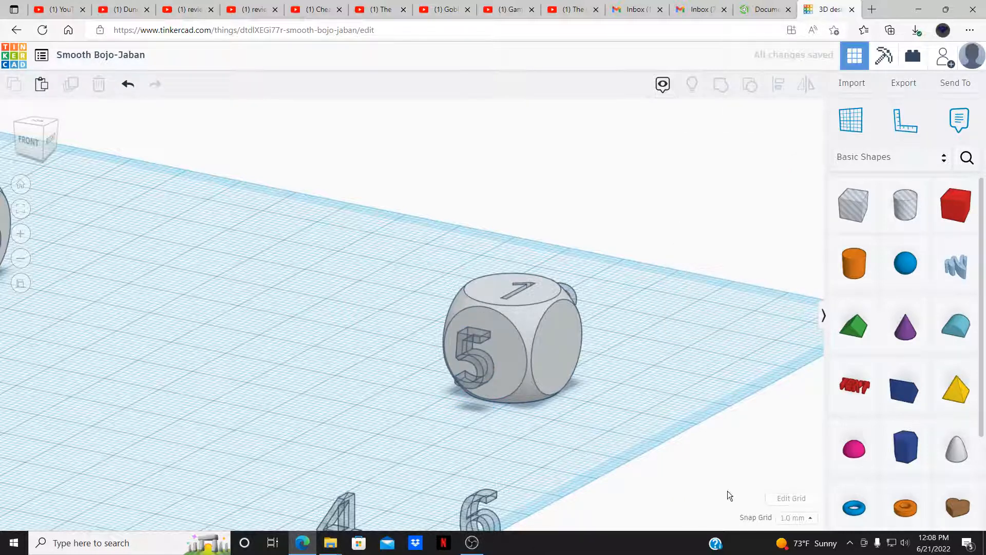
{"action": "left_click", "coordinate": [797, 499]}
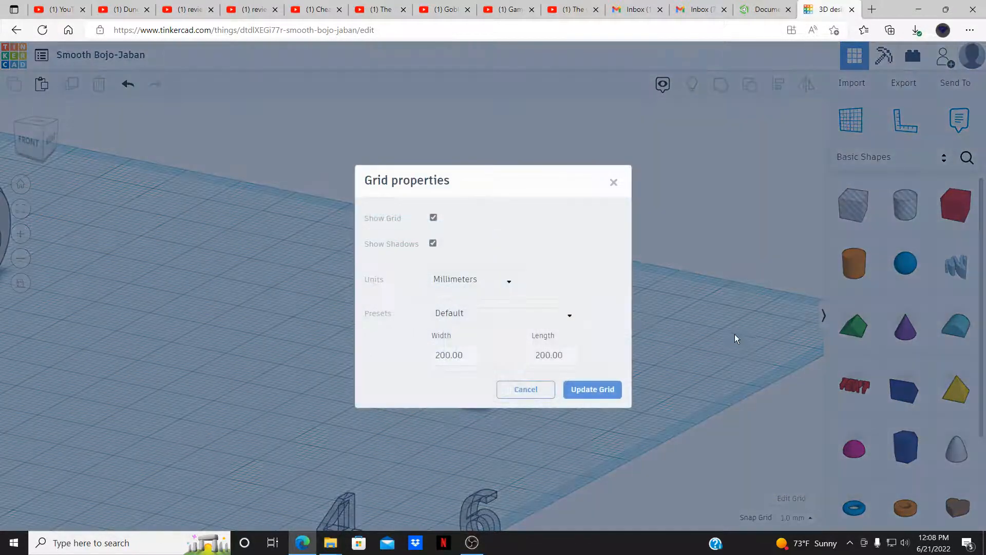
{"action": "left_click", "coordinate": [553, 390]}
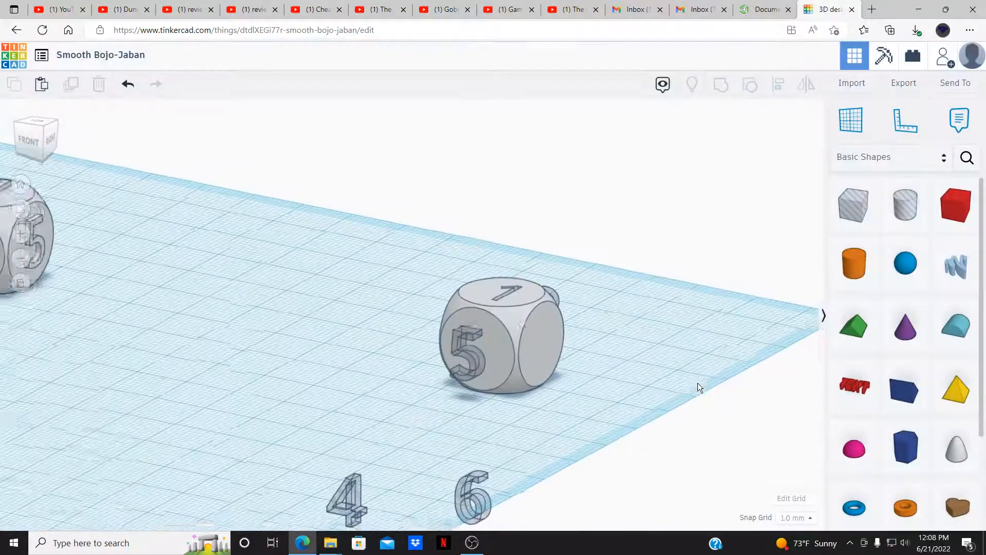
- Open the grid properties and switch the workplane units to Inches
{"action": "scroll", "coordinate": [698, 383], "scroll_direction": "down", "scroll_amount": 3}
{"action": "scroll", "coordinate": [703, 381], "scroll_direction": "down", "scroll_amount": 2}
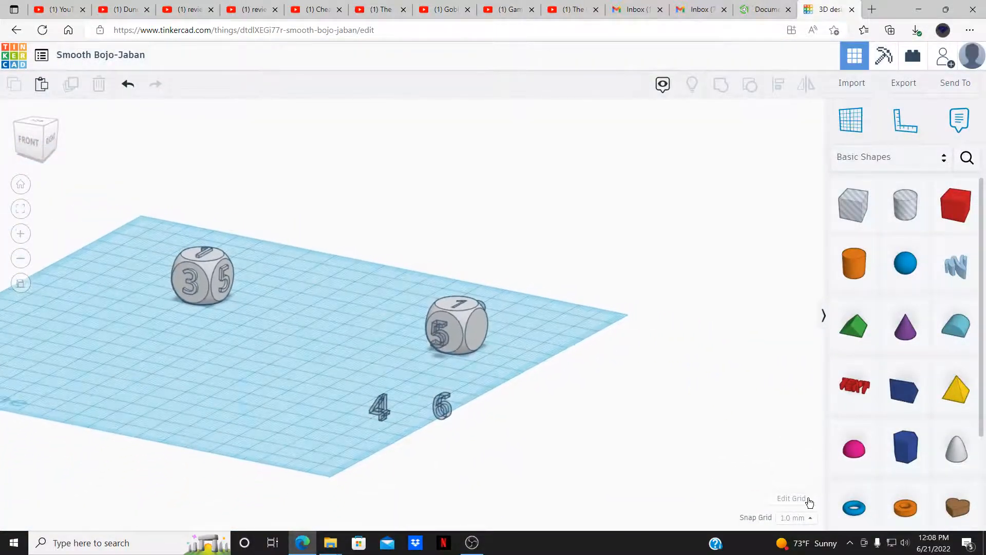
{"action": "left_click", "coordinate": [809, 499]}
{"action": "left_click", "coordinate": [459, 359]}
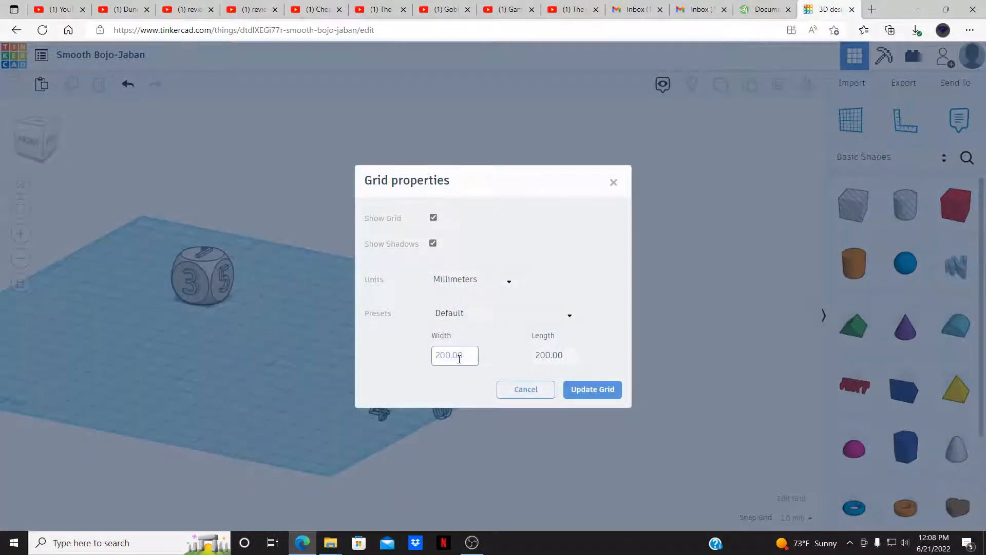
{"action": "left_click", "coordinate": [495, 341]}
{"action": "left_click", "coordinate": [500, 289]}
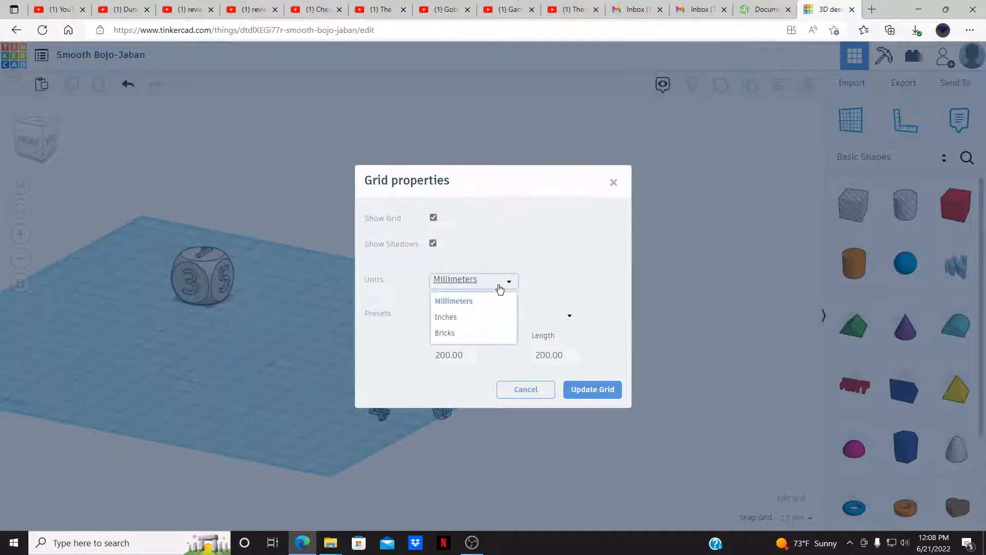
{"action": "left_click", "coordinate": [476, 318]}
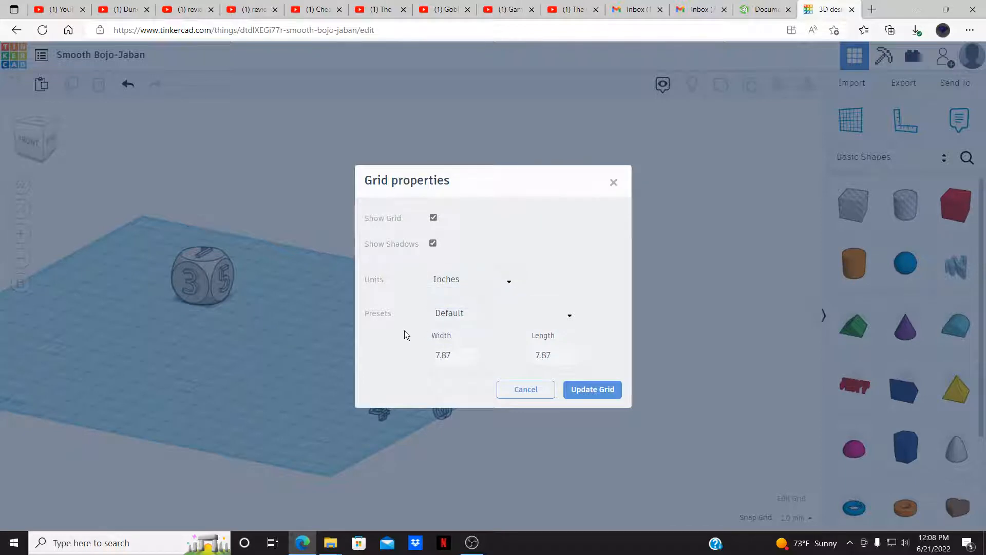
- Enter a grid width and length of 7.00 in each
{"action": "left_click", "coordinate": [453, 355]}
{"action": "type", "text": "7.00"}
{"action": "left_click", "coordinate": [551, 358]}
{"action": "type", "text": "7.00"}
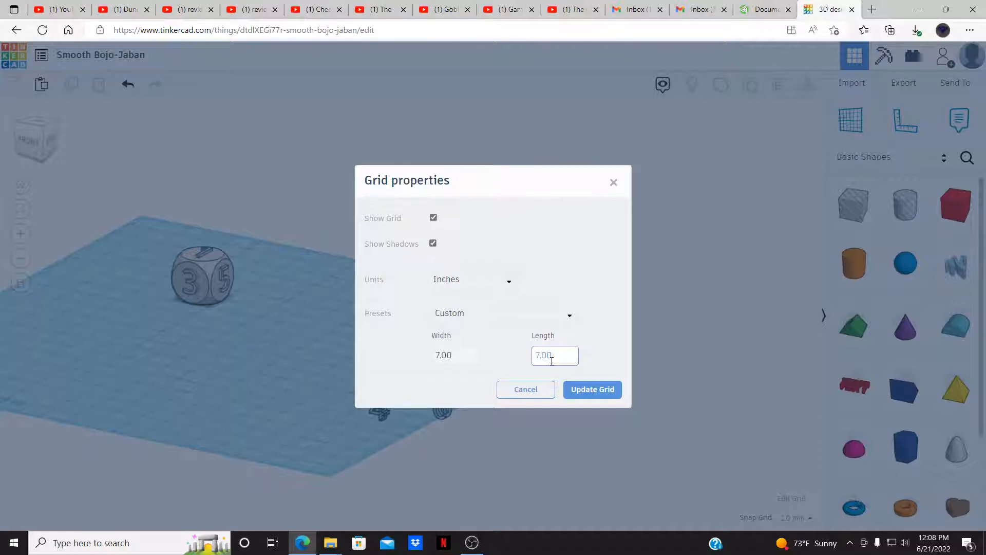
- Set both grid width and length to 8 in and update the grid
{"action": "left_click_drag", "start_coordinate": [478, 358], "coordinate": [436, 357]}
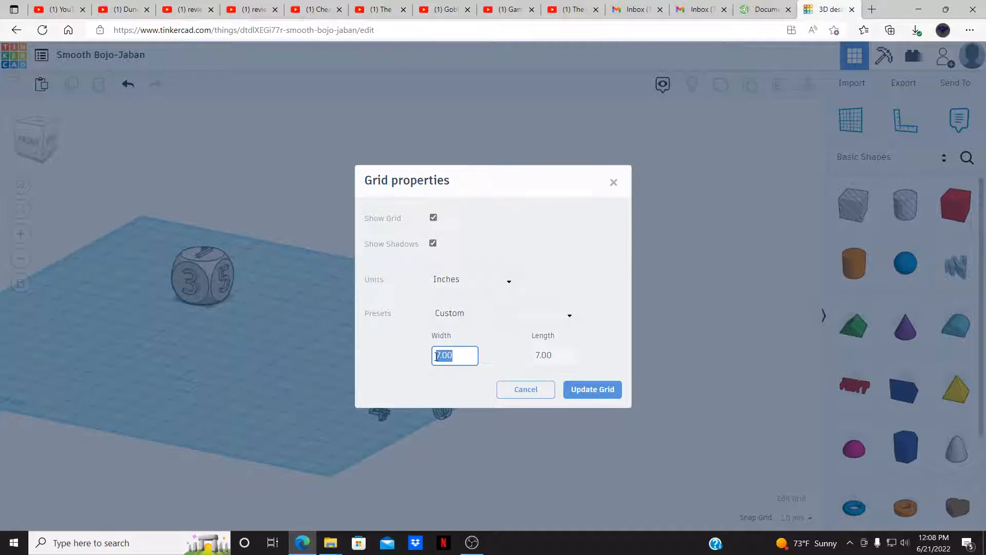
{"action": "type", "text": "8"}
{"action": "left_click", "coordinate": [552, 352]}
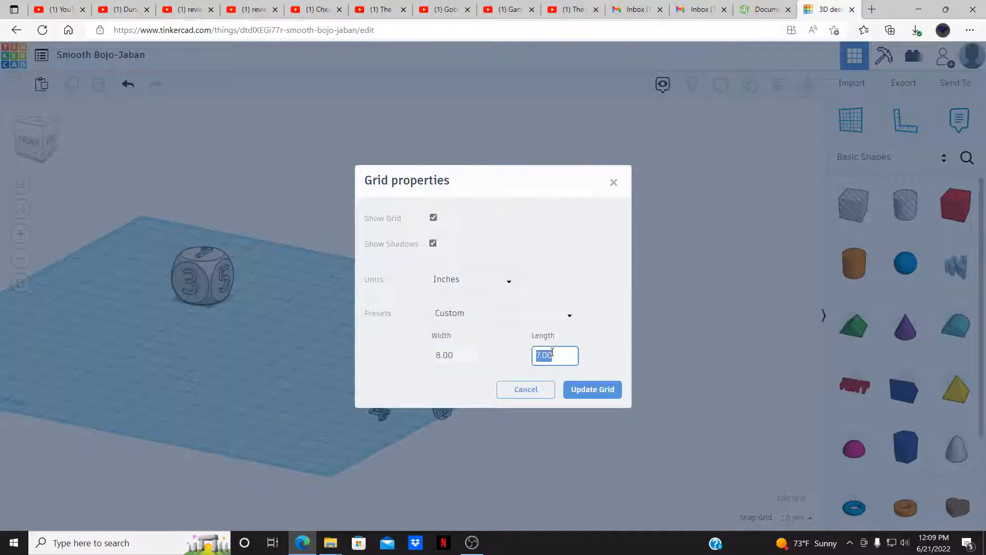
{"action": "type", "text": "8"}
{"action": "left_click", "coordinate": [584, 395]}
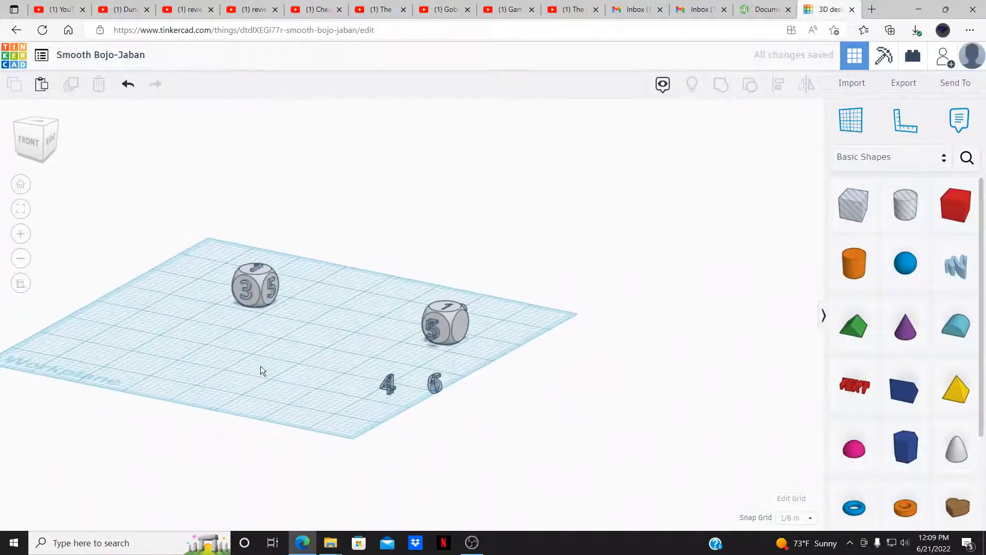
- Resize the workplane grid to a width of 4 in and a length of 4 in
{"action": "right_click_drag", "start_coordinate": [260, 366], "coordinate": [300, 322]}
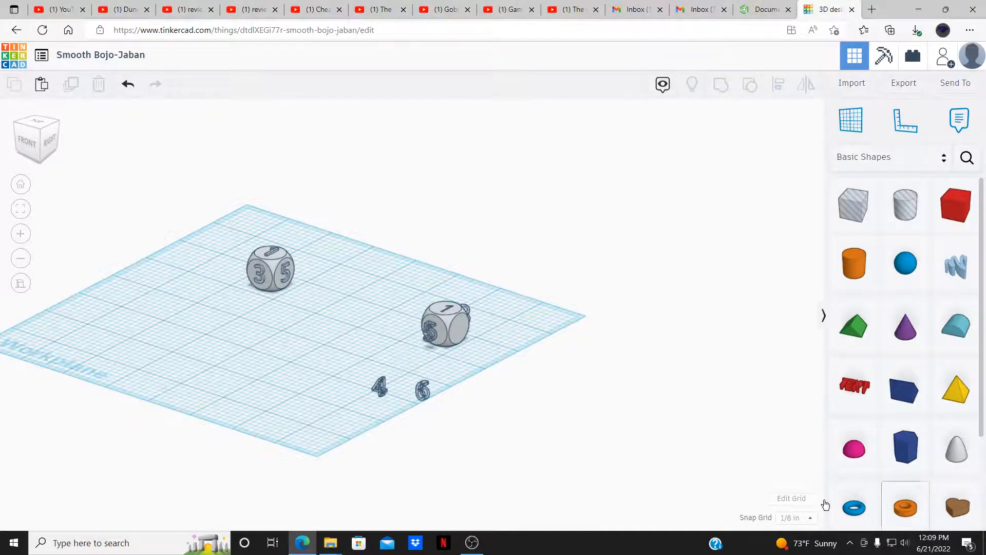
{"action": "left_click", "coordinate": [791, 498]}
{"action": "left_click", "coordinate": [457, 348]}
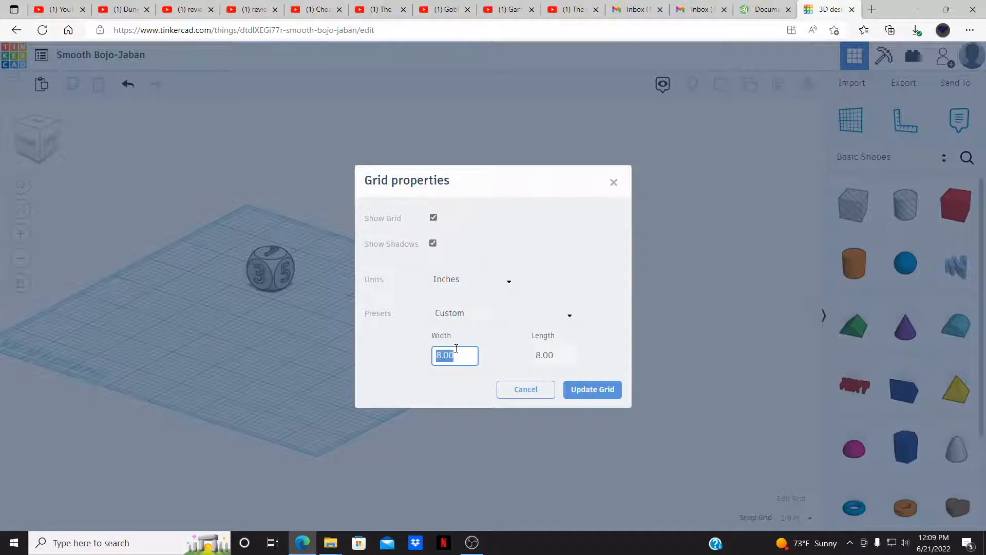
{"action": "type", "text": "4"}
{"action": "left_click", "coordinate": [542, 355]}
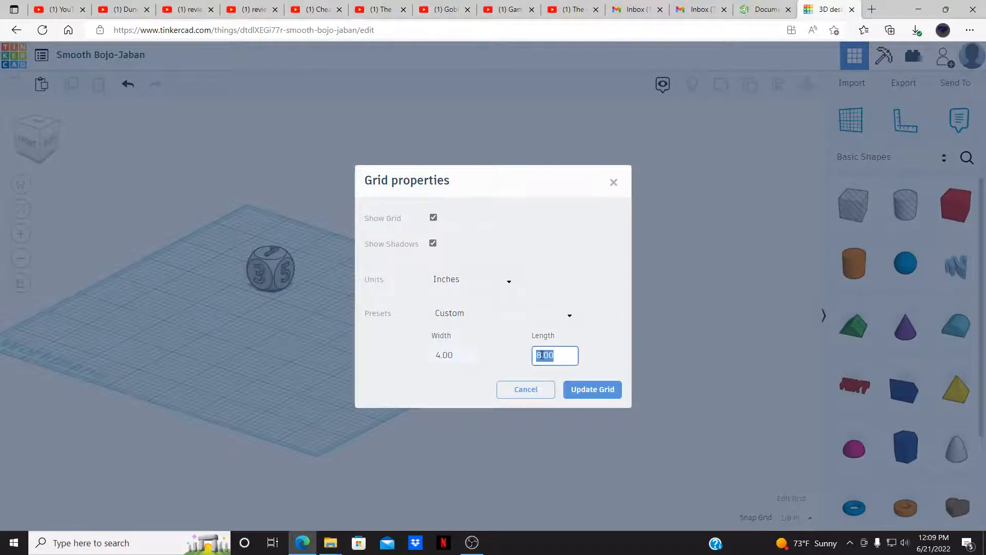
{"action": "type", "text": "4"}
{"action": "left_click", "coordinate": [593, 389]}
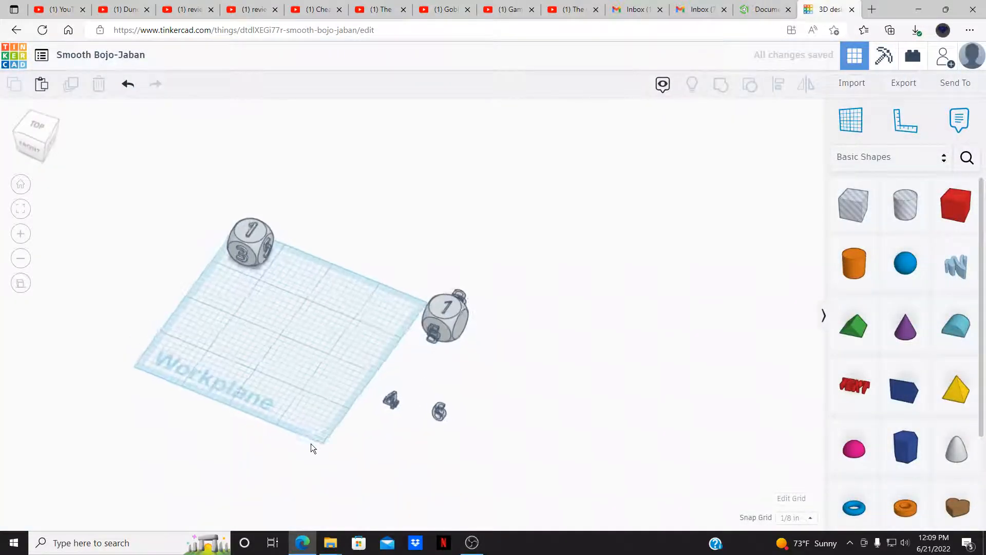
- Move the finished die from the workplane's back corner about 0.69 in sideways and 0.89 in toward the front, fully onto the grid
{"action": "right_click_drag", "start_coordinate": [310, 443], "coordinate": [425, 320]}
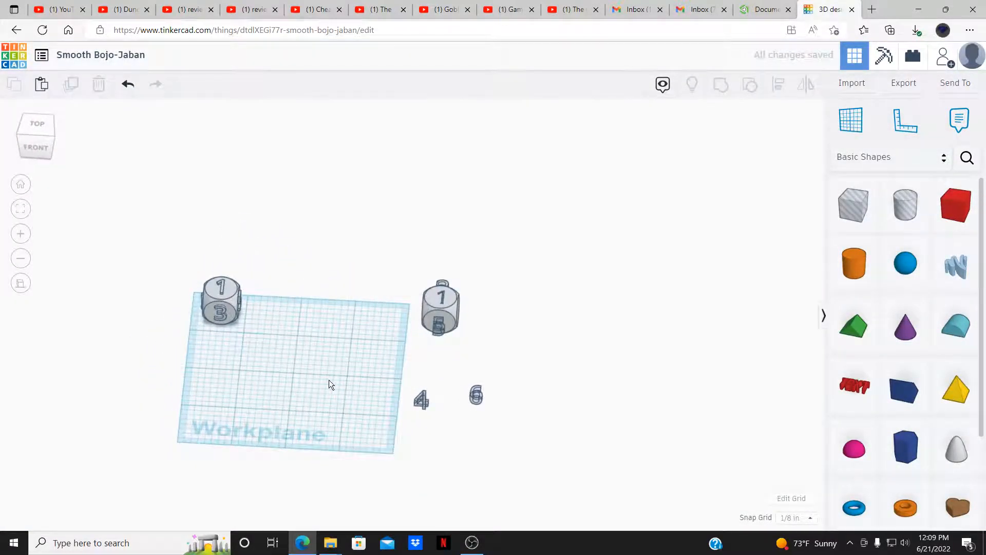
{"action": "left_click_drag", "start_coordinate": [215, 300], "coordinate": [251, 335]}
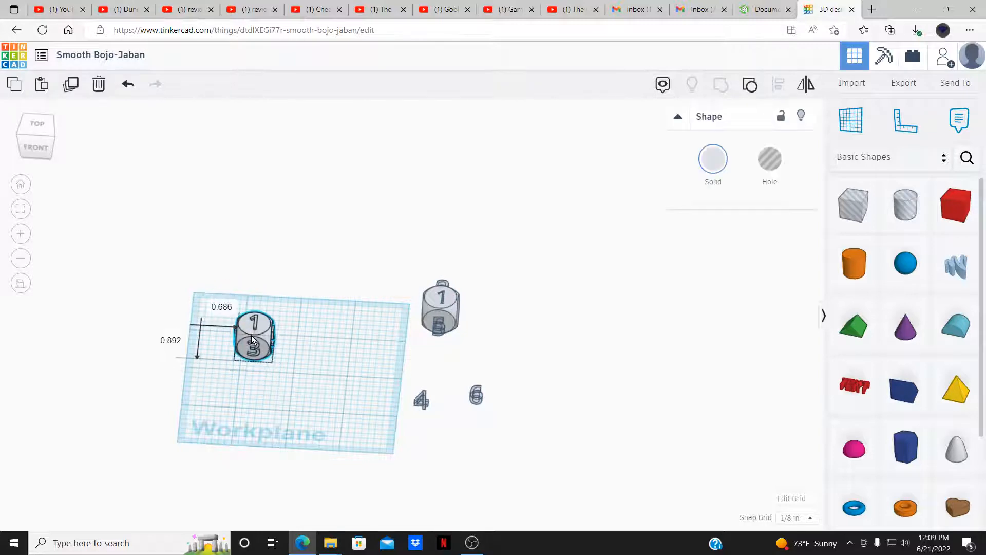
{"action": "left_click", "coordinate": [312, 389]}
{"action": "right_click_drag", "start_coordinate": [345, 416], "coordinate": [532, 469]}
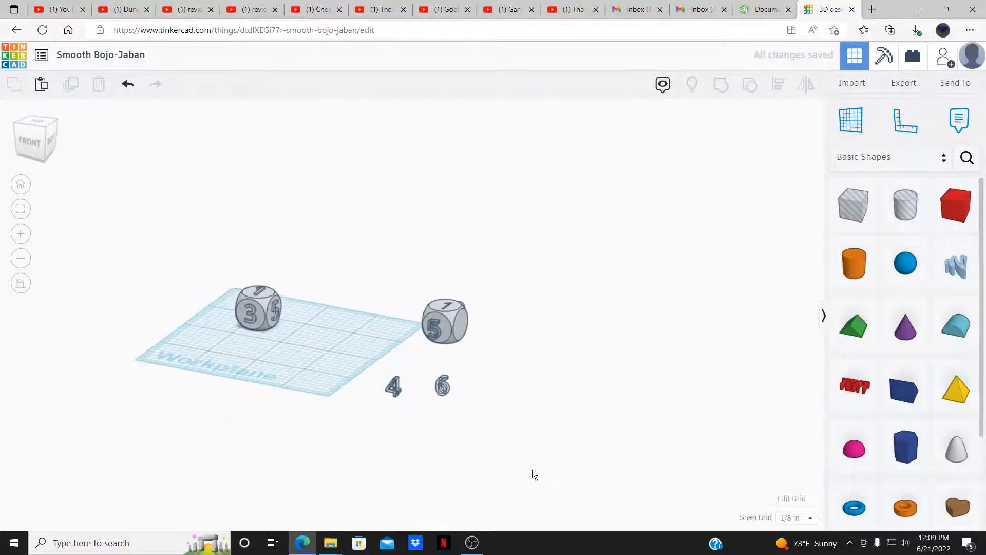
{"action": "left_click", "coordinate": [778, 499]}
{"action": "left_click", "coordinate": [454, 355]}
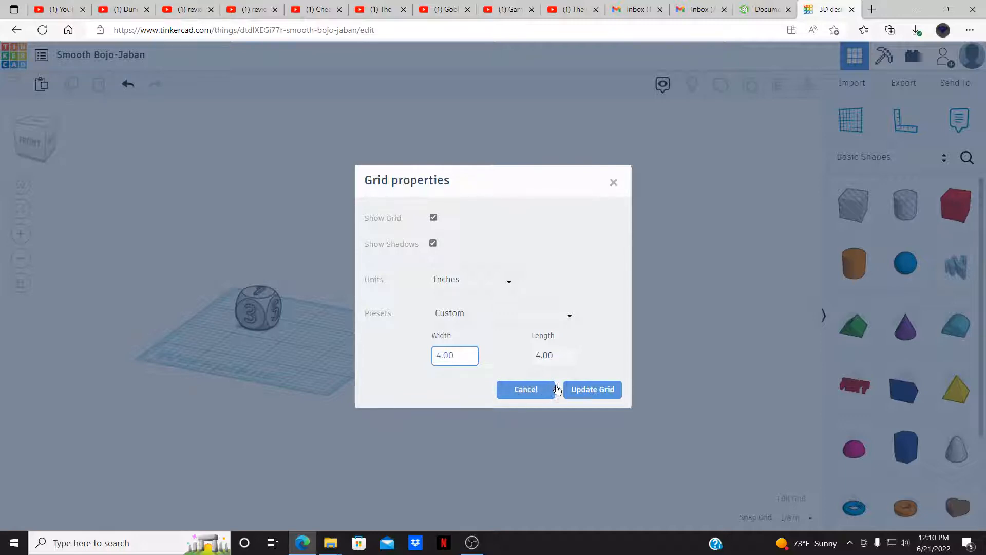
{"action": "left_click", "coordinate": [586, 393]}
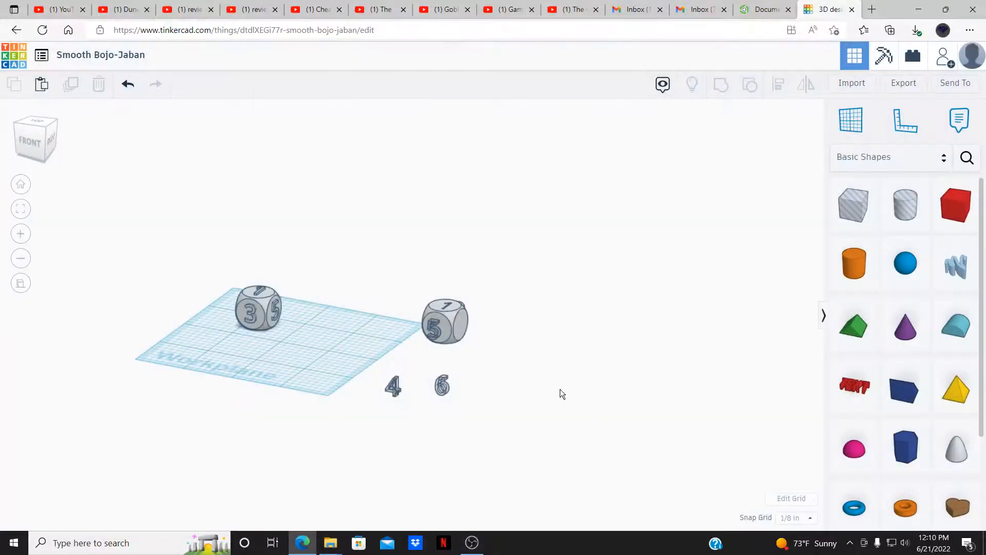
{"action": "right_click_drag", "start_coordinate": [560, 389], "coordinate": [491, 395]}
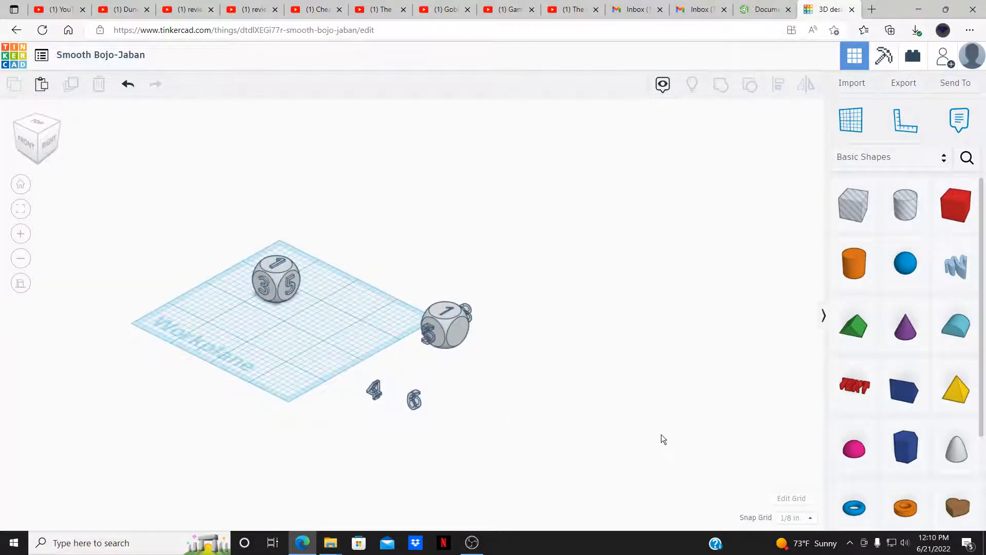
{"action": "left_click", "coordinate": [805, 518]}
{"action": "left_click", "coordinate": [747, 421]}
- Nudge the hole text 5 in 1/8 in steps into the die's front face, then back out again
{"action": "scroll", "coordinate": [376, 355], "scroll_direction": "up", "scroll_amount": 3}
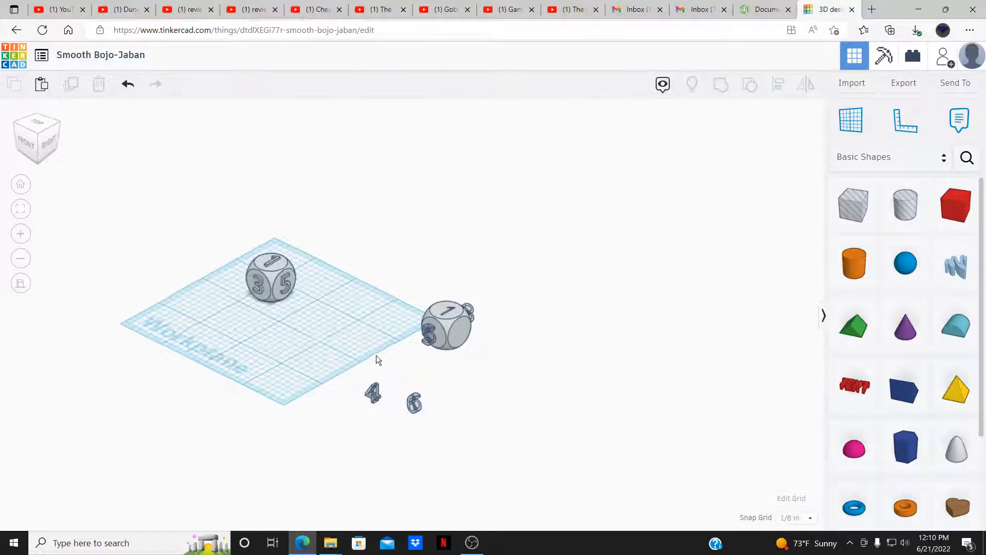
{"action": "scroll", "coordinate": [376, 356], "scroll_direction": "up", "scroll_amount": 3}
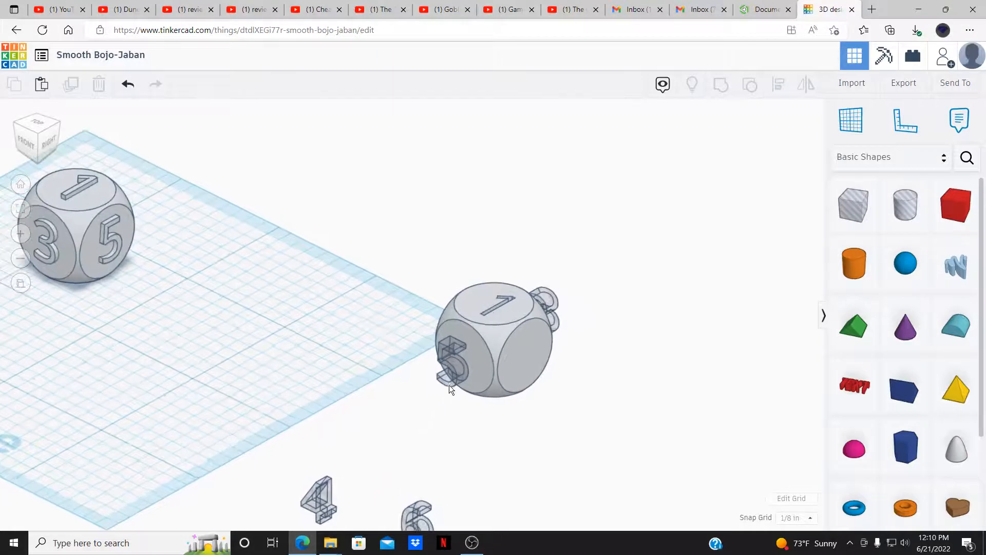
{"action": "left_click", "coordinate": [450, 387]}
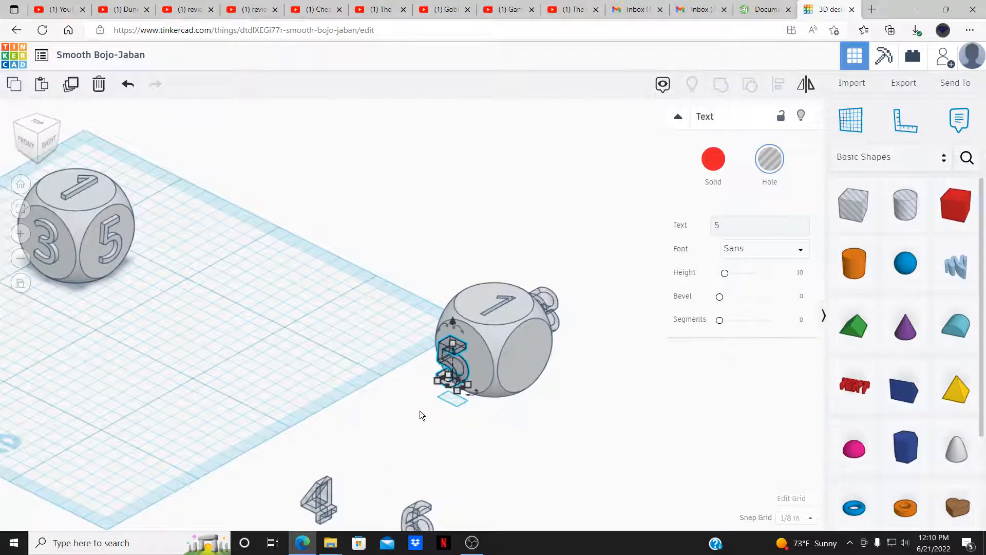
{"action": "key", "text": "Up"}
{"action": "key", "text": "Up"}
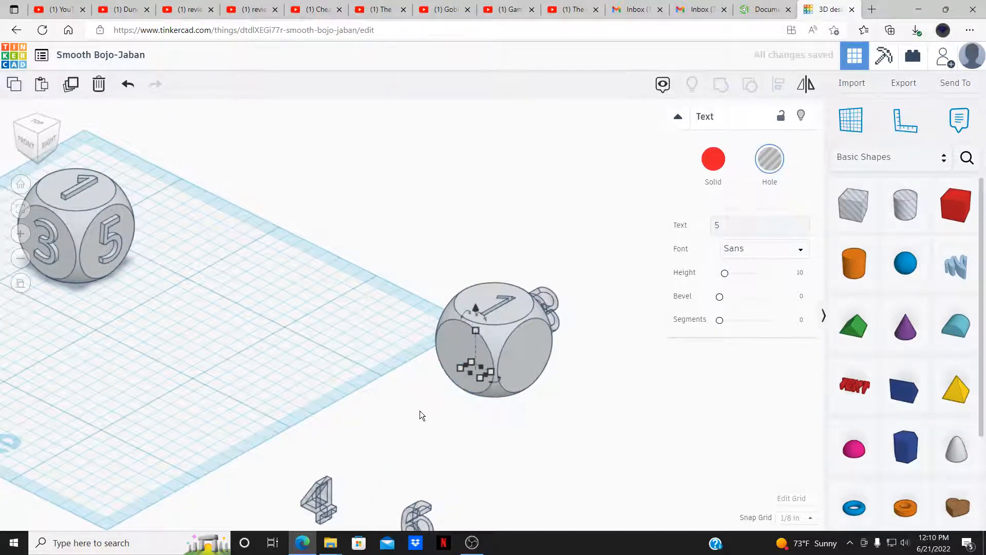
{"action": "key", "text": "Down"}
{"action": "key", "text": "Down"}
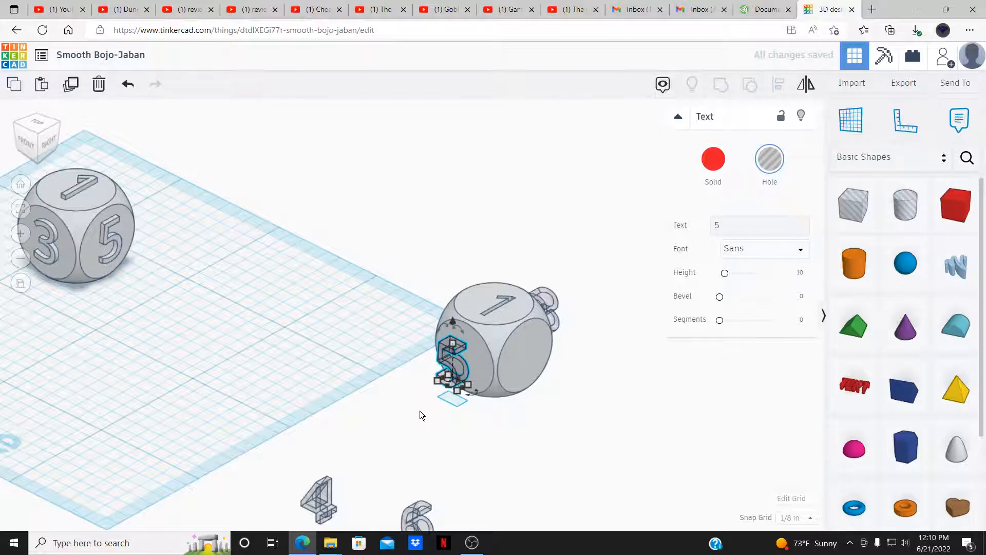
- Set the snap grid to 1/32 in while keeping the hole text 5 selected
{"action": "left_click", "coordinate": [798, 518]}
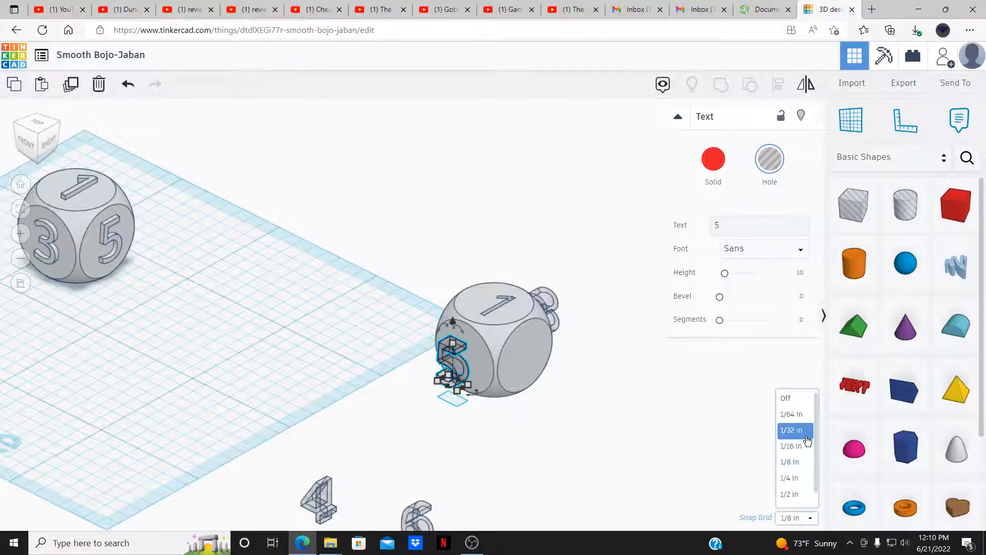
{"action": "left_click", "coordinate": [808, 437]}
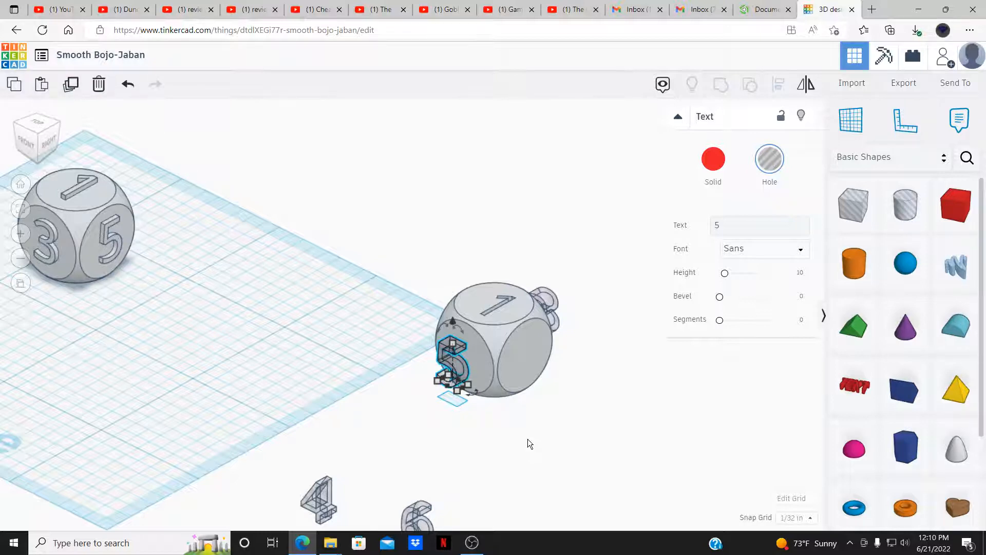
{"action": "left_click", "coordinate": [804, 517]}
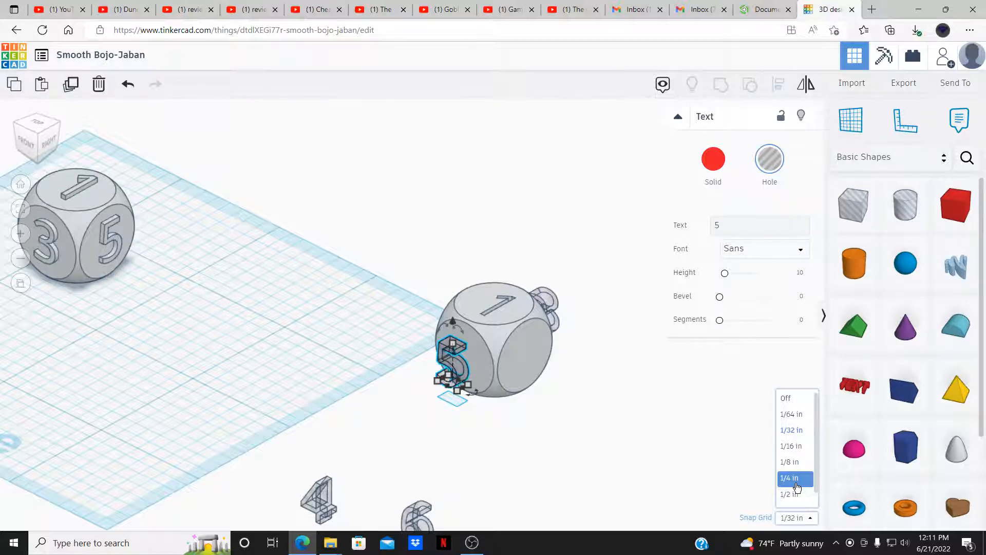
{"action": "left_click", "coordinate": [745, 439]}
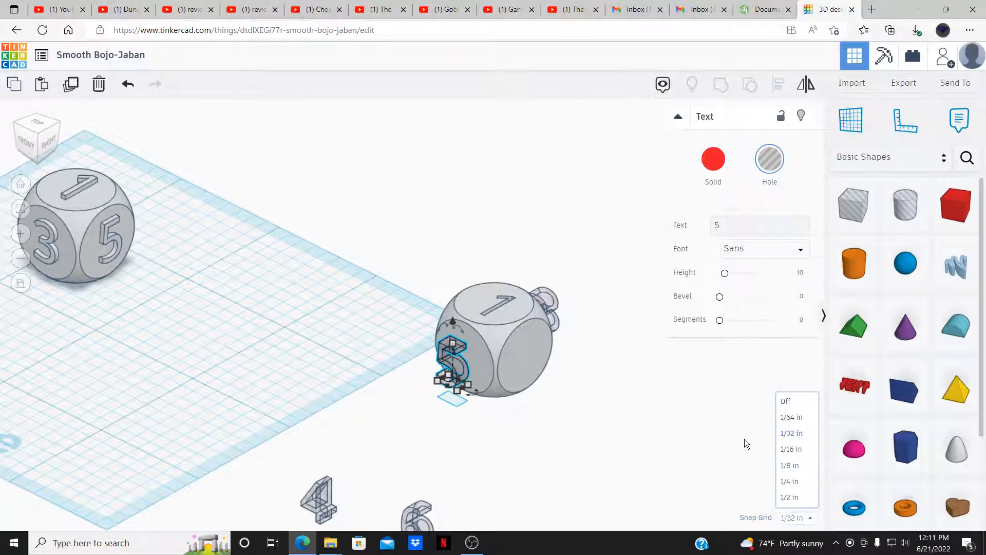
{"action": "left_click", "coordinate": [452, 374]}
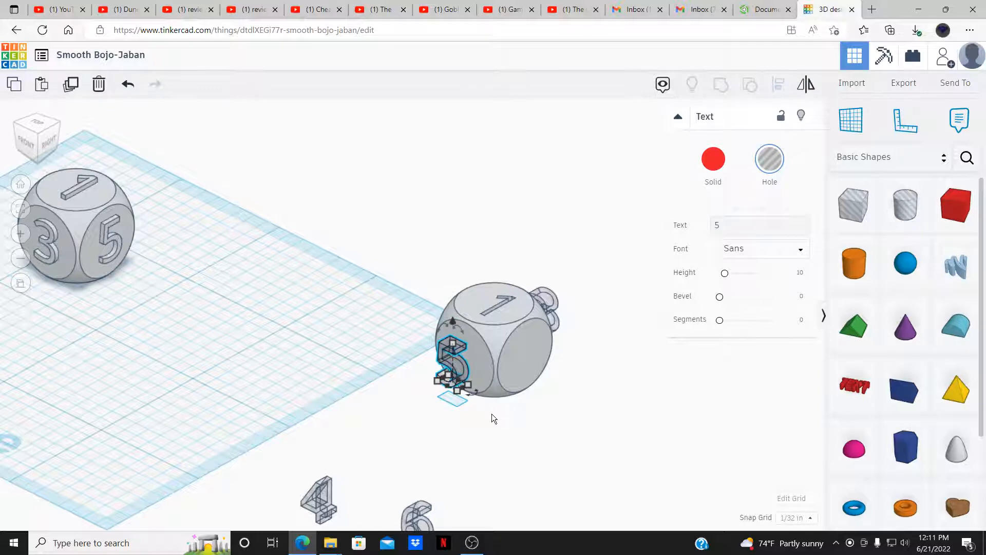
- Nudge the hole text 5 in 1/32 in steps into the die's front face, then back out until it protrudes
{"action": "key", "text": "Up"}
{"action": "key", "text": "Up"}
{"action": "key", "text": "Up"}
{"action": "key", "text": "Up"}
{"action": "key", "text": "Up"}
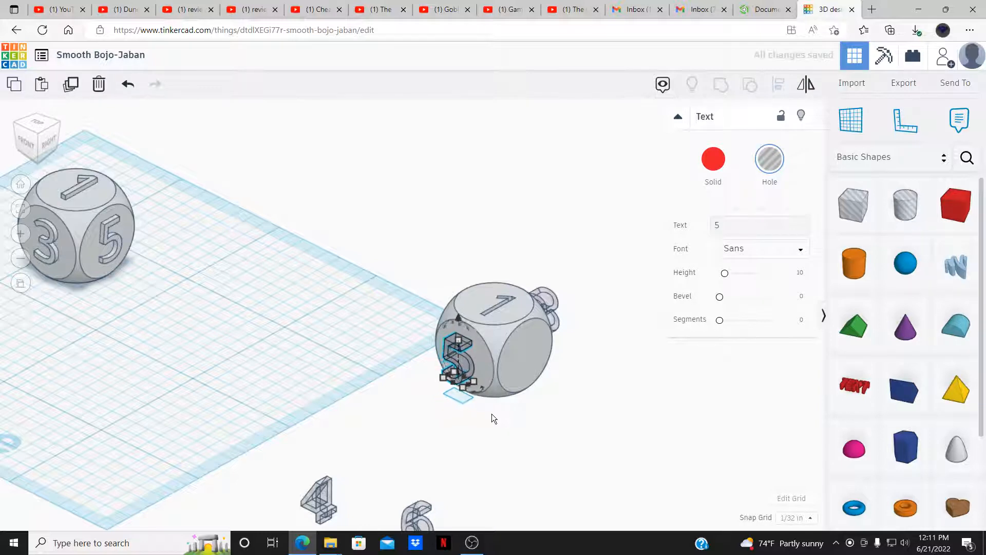
{"action": "key", "text": "Up"}
{"action": "key", "text": "Up"}
{"action": "key", "text": "Up"}
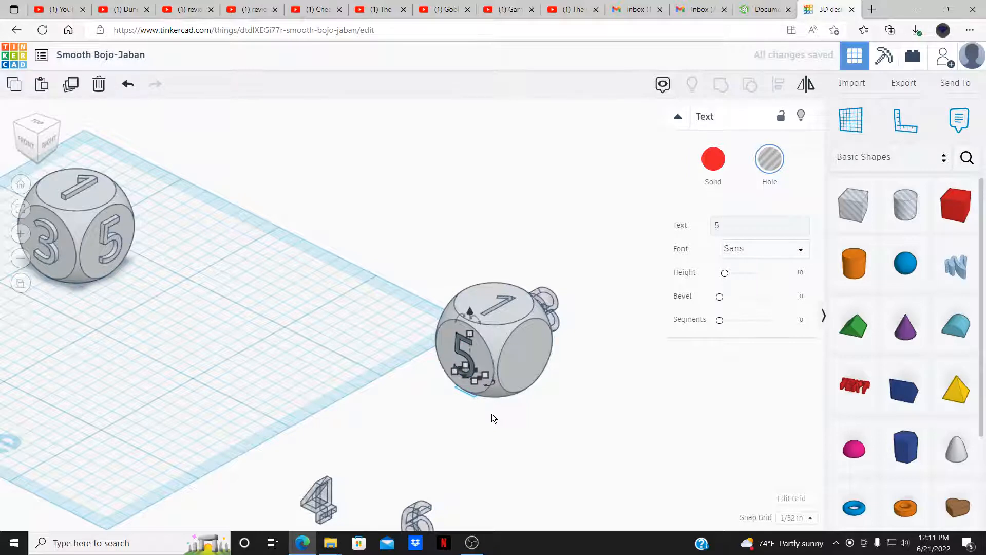
{"action": "key", "text": "Down"}
{"action": "key", "text": "Down"}
{"action": "key", "text": "Down"}
{"action": "key", "text": "Down"}
{"action": "key", "text": "Down"}
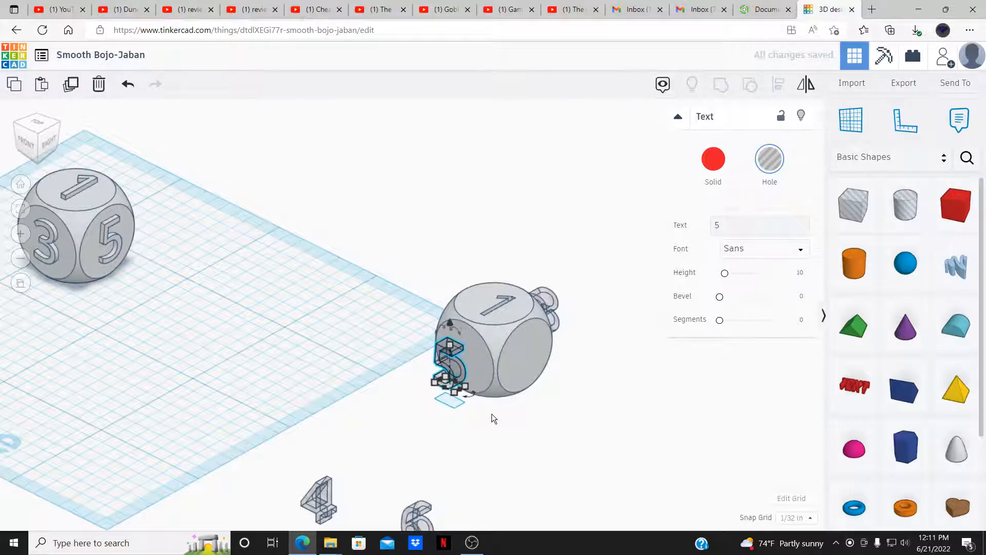
- Set the snap grid to 1/2 in and nudge the hole text 5 away from the die's front face, back in, and out again
{"action": "left_click", "coordinate": [796, 518]}
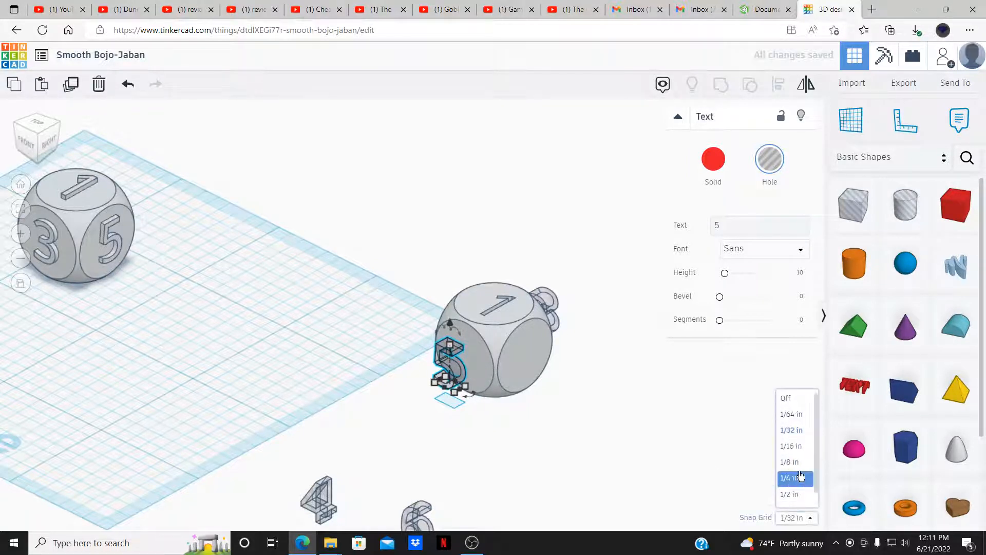
{"action": "left_click", "coordinate": [794, 483]}
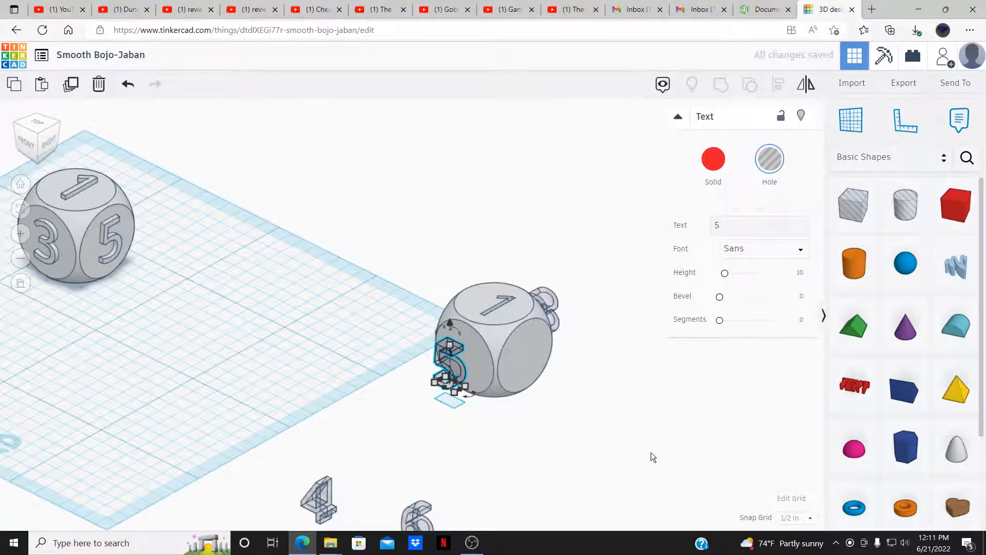
{"action": "left_click", "coordinate": [652, 455]}
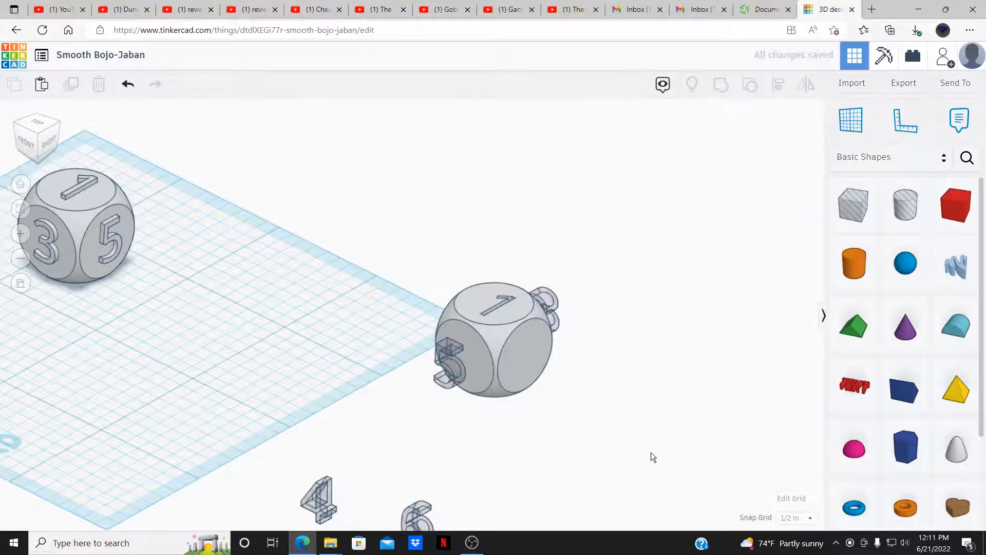
{"action": "left_click", "coordinate": [437, 377]}
{"action": "key", "text": "Down"}
{"action": "key", "text": "Down"}
{"action": "key", "text": "Down"}
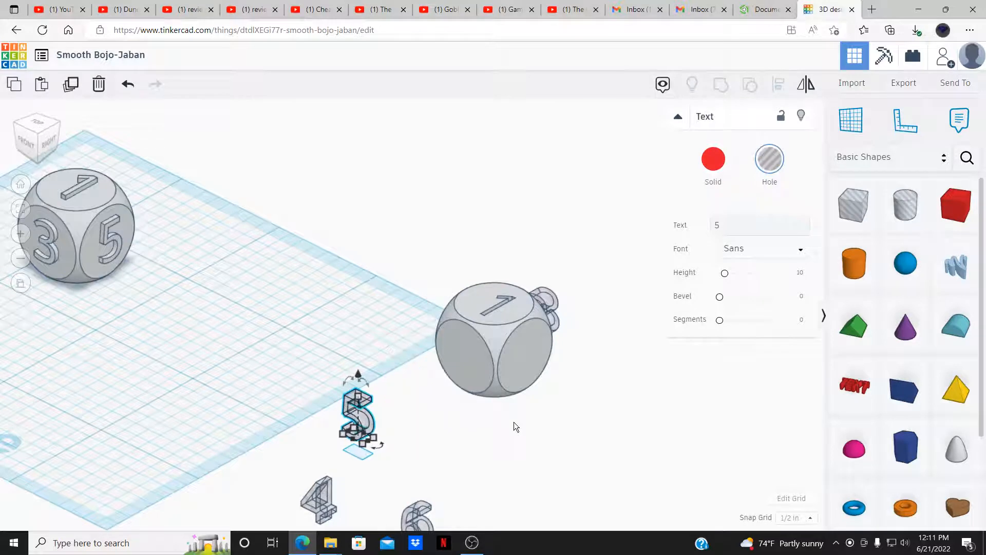
{"action": "key", "text": "Up"}
{"action": "key", "text": "Up"}
{"action": "key", "text": "Up"}
{"action": "key", "text": "Up"}
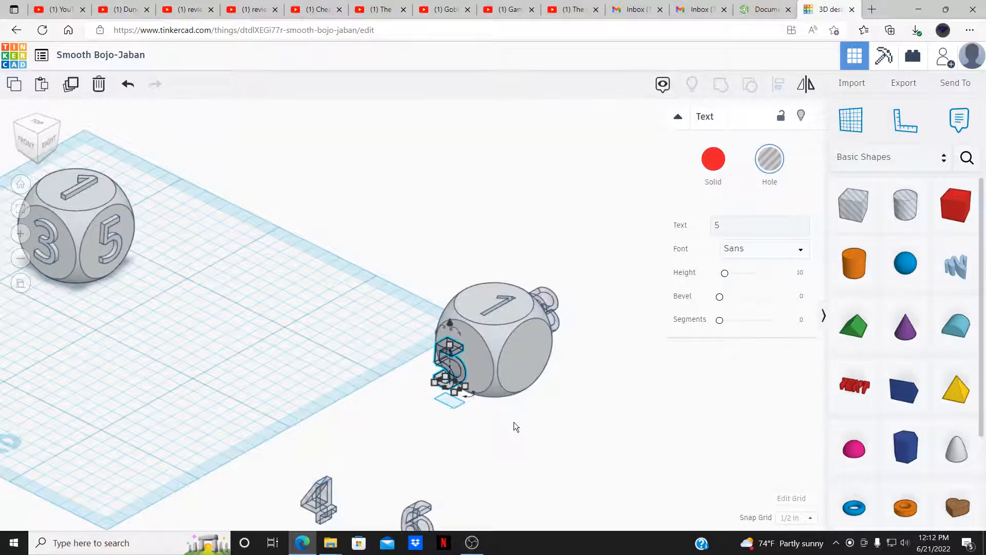
{"action": "key", "text": "Down"}
{"action": "key", "text": "Down"}
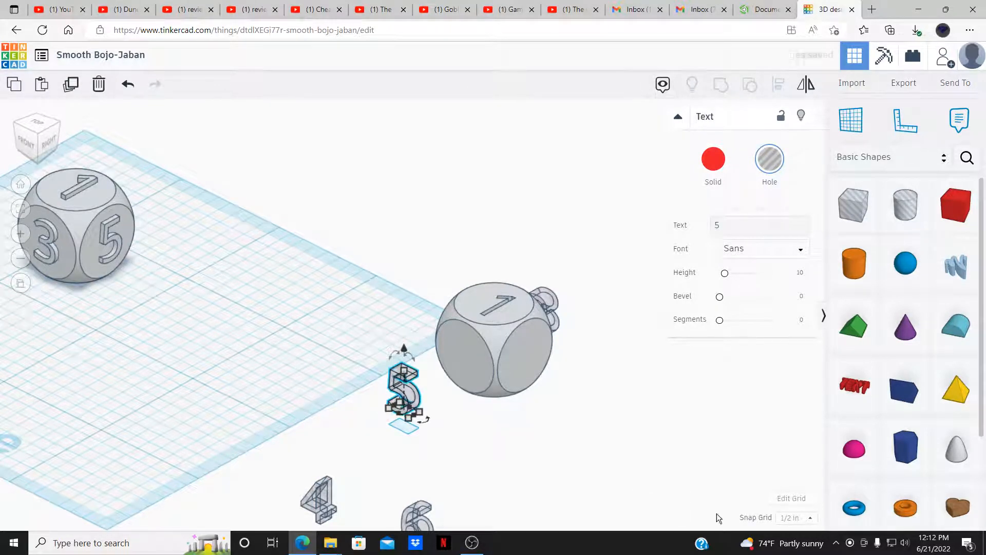
- Set the snap grid to 1/32 in and nudge the hole text 5 into the die's front face until it sits just inside the surface
{"action": "left_click", "coordinate": [810, 519]}
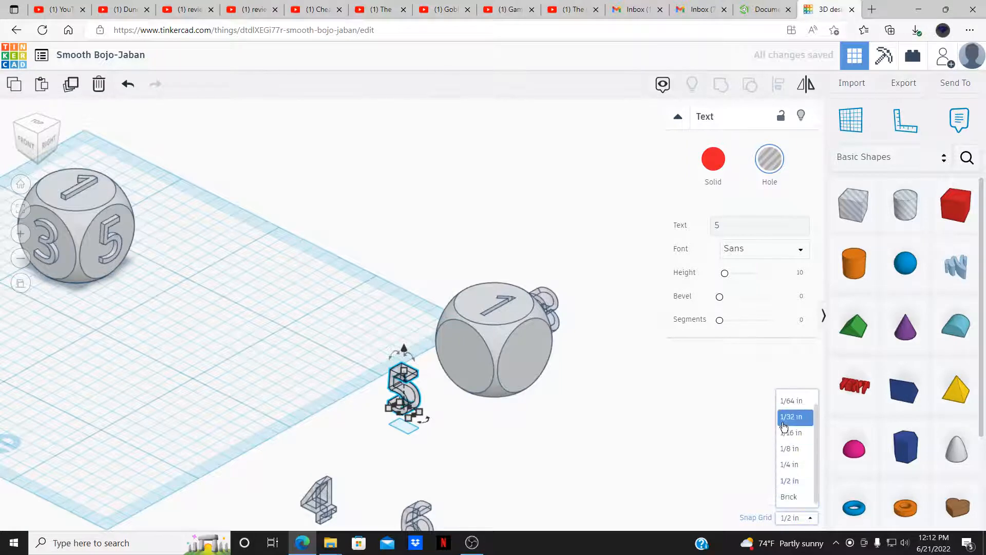
{"action": "left_click", "coordinate": [791, 414]}
{"action": "key", "text": "Up"}
{"action": "key", "text": "Up"}
{"action": "key", "text": "Up"}
{"action": "key", "text": "Up"}
{"action": "key", "text": "Up"}
{"action": "key", "text": "Up"}
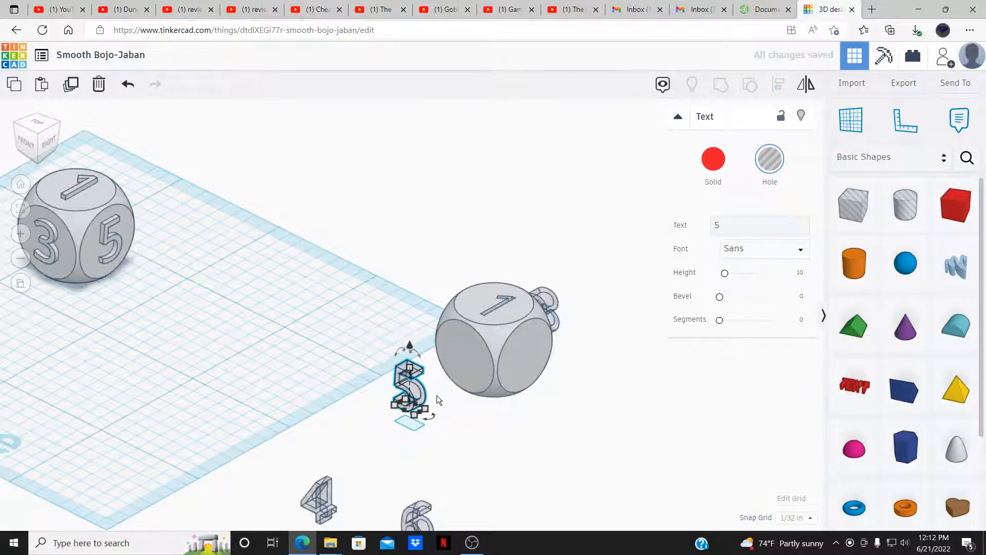
{"action": "key", "text": "Up"}
{"action": "key", "text": "Up"}
{"action": "key", "text": "Up"}
{"action": "key", "text": "Up"}
{"action": "key", "text": "Up"}
{"action": "key", "text": "Up"}
{"action": "key", "text": "Up"}
{"action": "key", "text": "Up"}
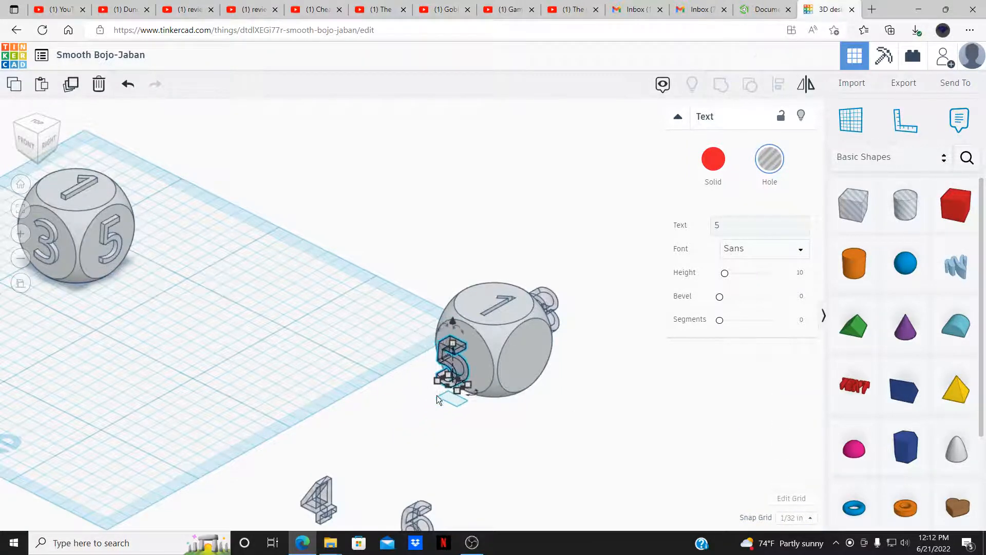
{"action": "key", "text": "Up"}
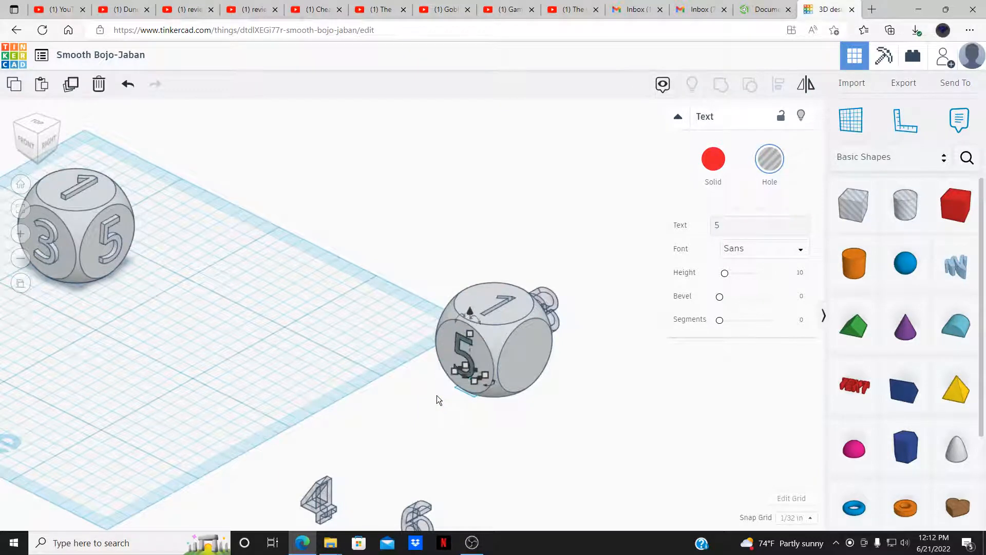
- Rotate the hole text 3 behind the die by 180° about its vertical axis
{"action": "left_click", "coordinate": [613, 356]}
{"action": "right_click_drag", "start_coordinate": [613, 357], "coordinate": [497, 375]}
{"action": "left_click", "coordinate": [504, 378]}
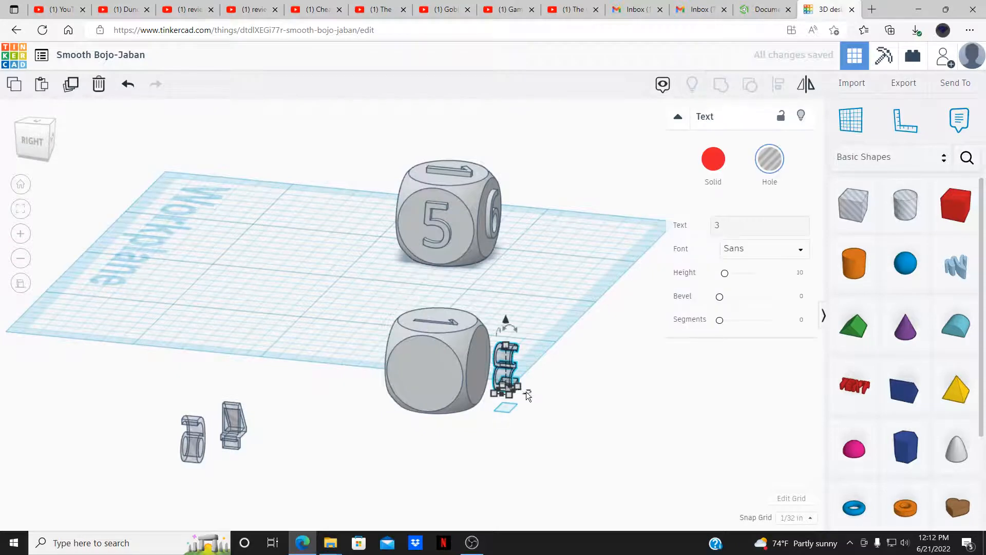
{"action": "left_click", "coordinate": [531, 391]}
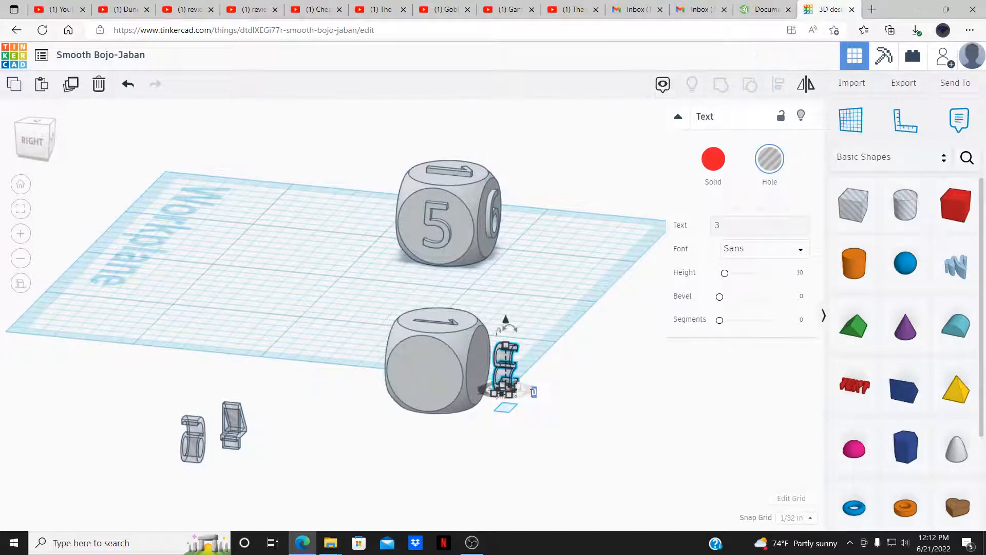
{"action": "type", "text": "180"}
{"action": "key", "text": "Return"}
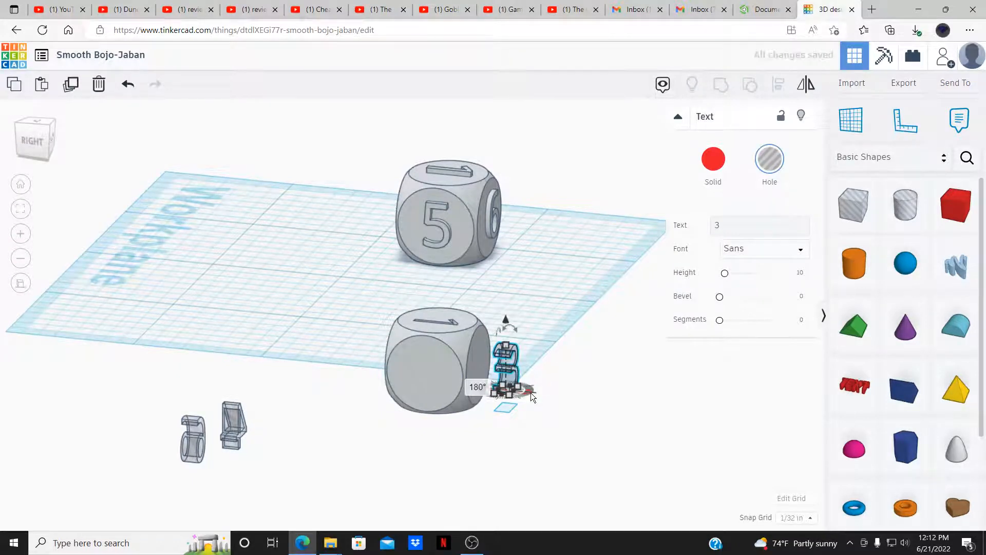
{"action": "left_click", "coordinate": [551, 421]}
- Nudge the hole text 3 in 1/32 in steps into the die's back face, adjusting its depth back and forth
{"action": "left_click", "coordinate": [504, 387]}
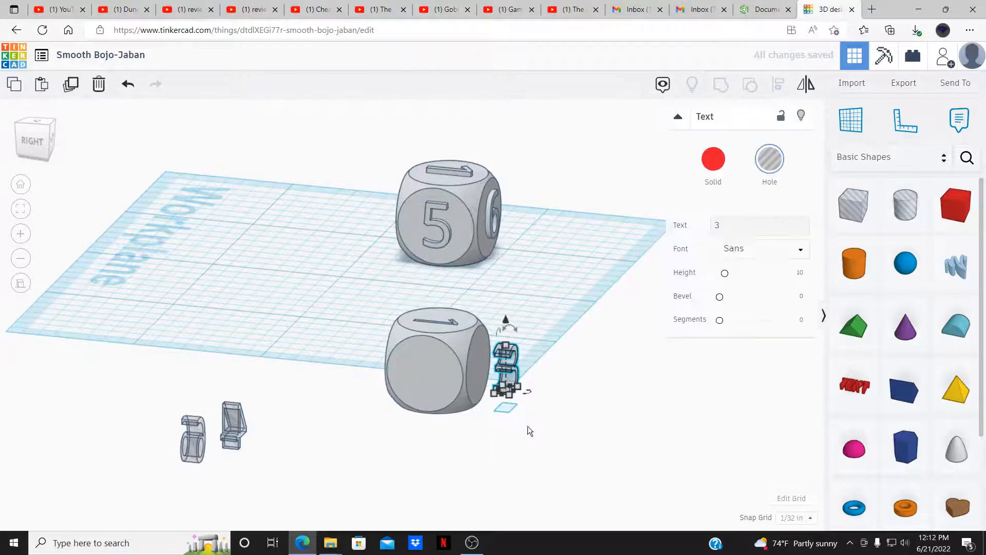
{"action": "key", "text": "Left"}
{"action": "key", "text": "Left"}
{"action": "key", "text": "Left"}
{"action": "key", "text": "Left"}
{"action": "key", "text": "Left"}
{"action": "key", "text": "Left"}
{"action": "key", "text": "Left"}
{"action": "key", "text": "Left"}
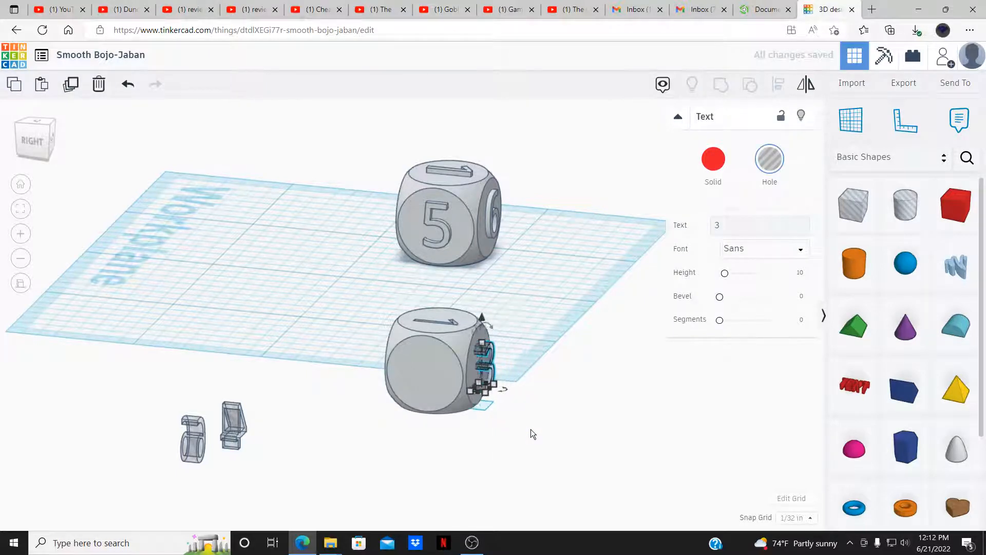
{"action": "key", "text": "Left"}
{"action": "key", "text": "Left"}
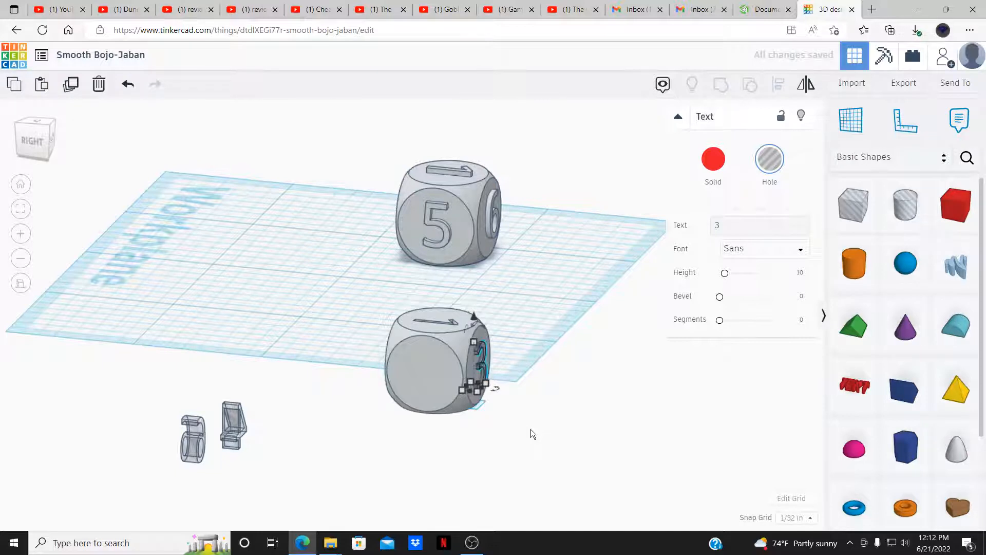
{"action": "key", "text": "Right"}
{"action": "key", "text": "Right"}
{"action": "key", "text": "Right"}
{"action": "key", "text": "Left"}
{"action": "key", "text": "Left"}
{"action": "key", "text": "Left"}
{"action": "key", "text": "Left"}
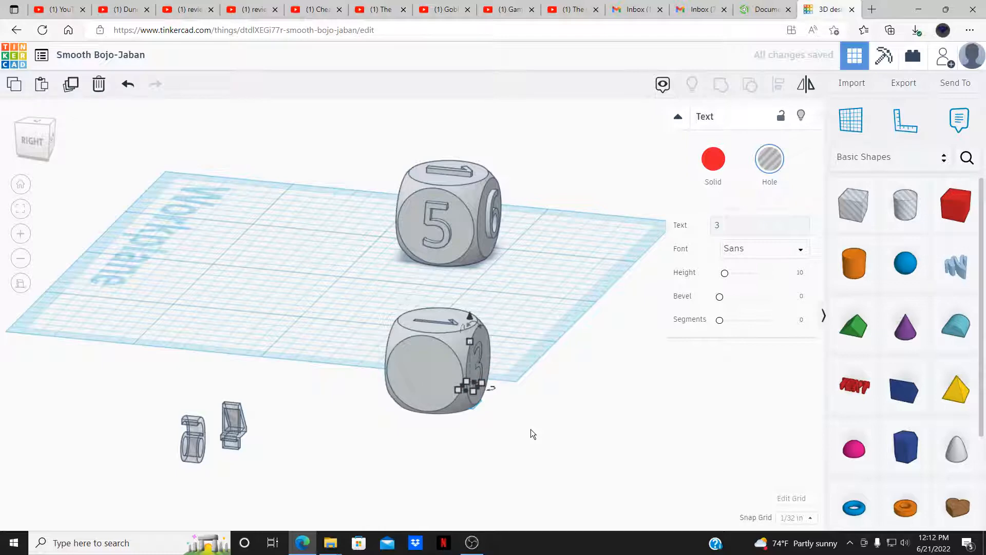
- Nudge the hole text 3 back out of the die's back face in 1/32 in steps until it protrudes
{"action": "left_click", "coordinate": [527, 431]}
{"action": "right_click_drag", "start_coordinate": [522, 433], "coordinate": [525, 485]}
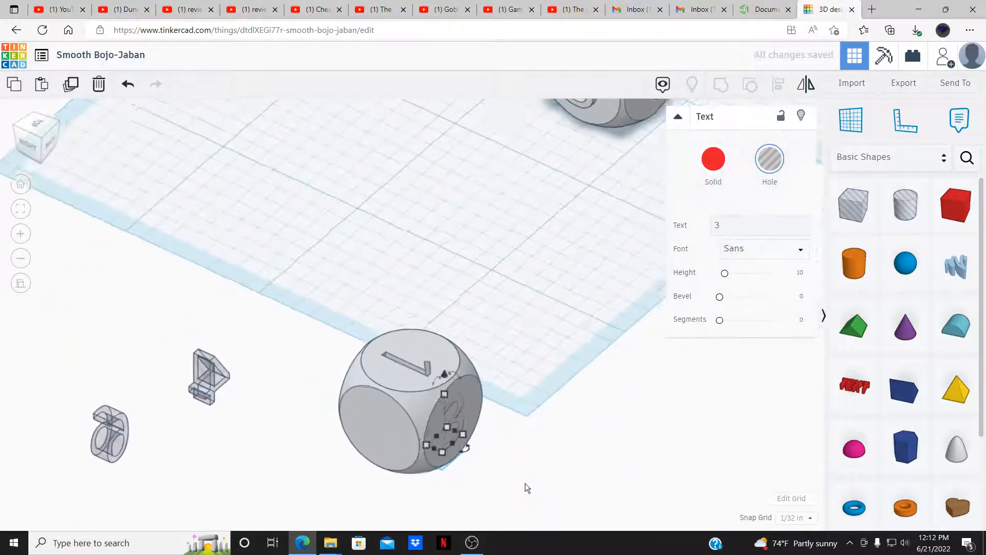
{"action": "key", "text": "Down"}
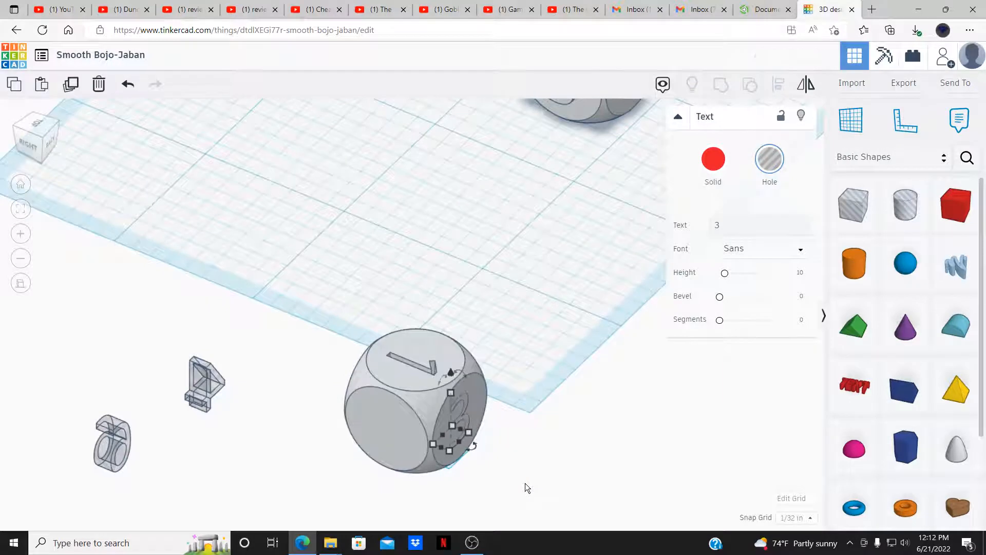
{"action": "key", "text": "Right"}
{"action": "key", "text": "Right"}
{"action": "key", "text": "Right"}
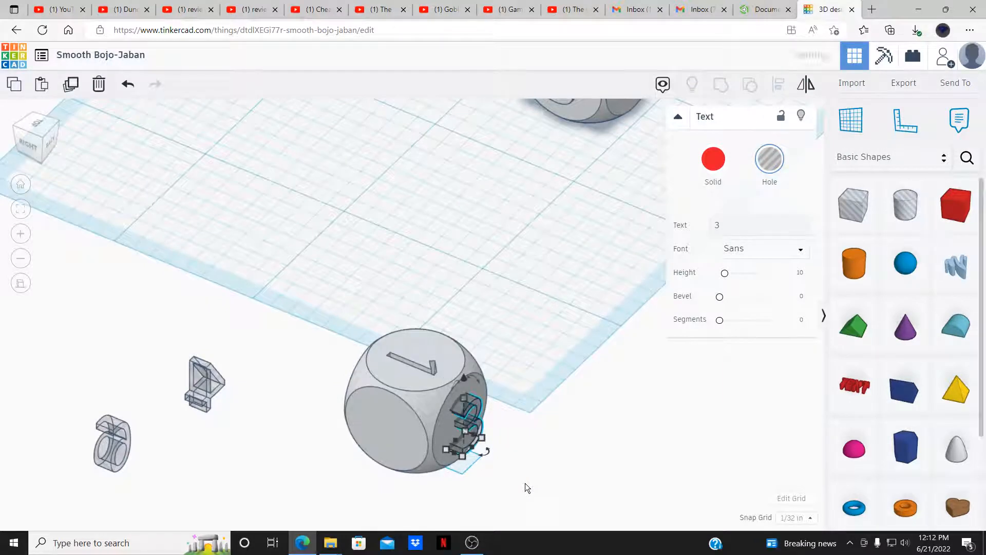
{"action": "key", "text": "Right"}
{"action": "key", "text": "Right"}
- Set the snap grid to 1/64 in and nudge the hole text 3 into the die's back face, fine-tuning its depth
{"action": "left_click", "coordinate": [810, 518]}
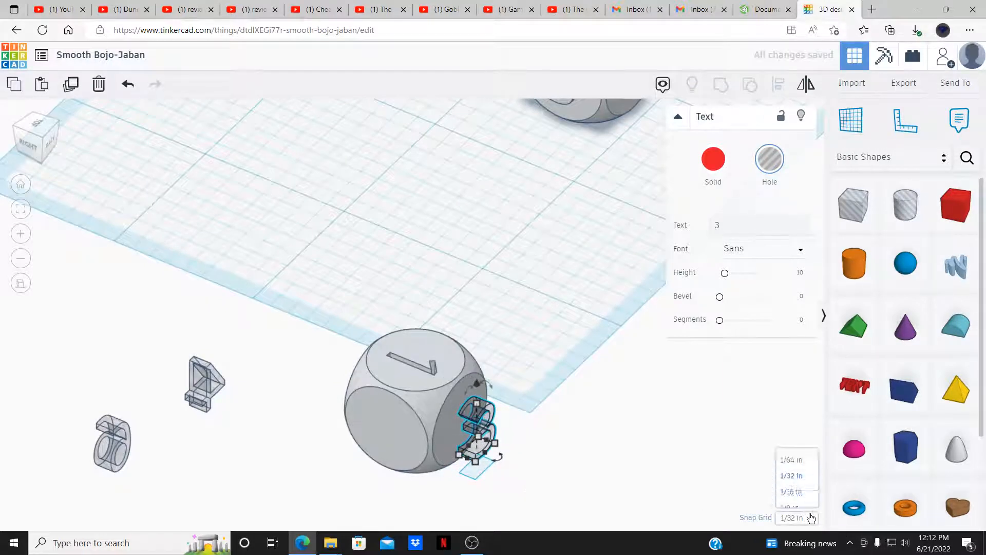
{"action": "left_click", "coordinate": [793, 410]}
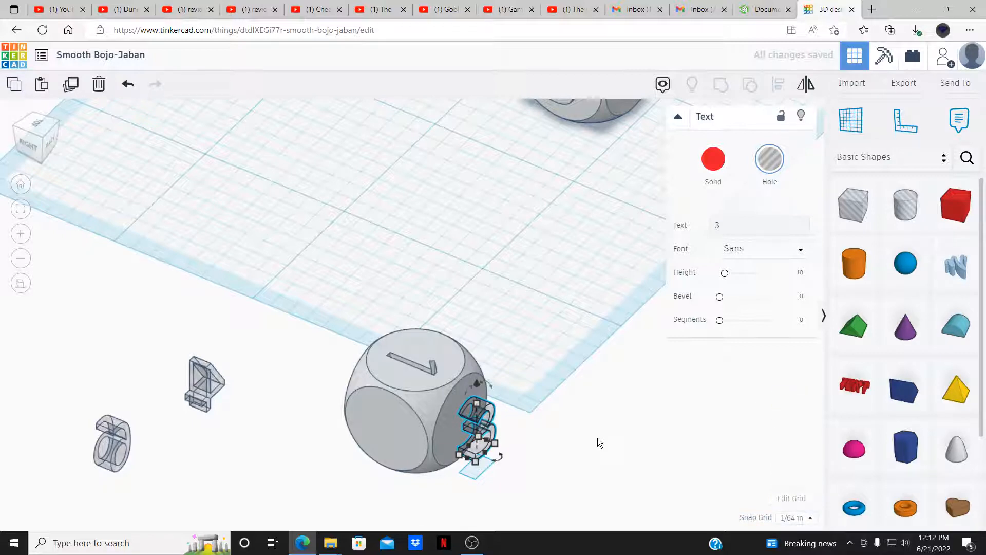
{"action": "key", "text": "Left"}
{"action": "key", "text": "Left"}
{"action": "key", "text": "Left"}
{"action": "key", "text": "Left"}
{"action": "key", "text": "Left"}
{"action": "key", "text": "Left"}
{"action": "key", "text": "Left"}
{"action": "key", "text": "Left"}
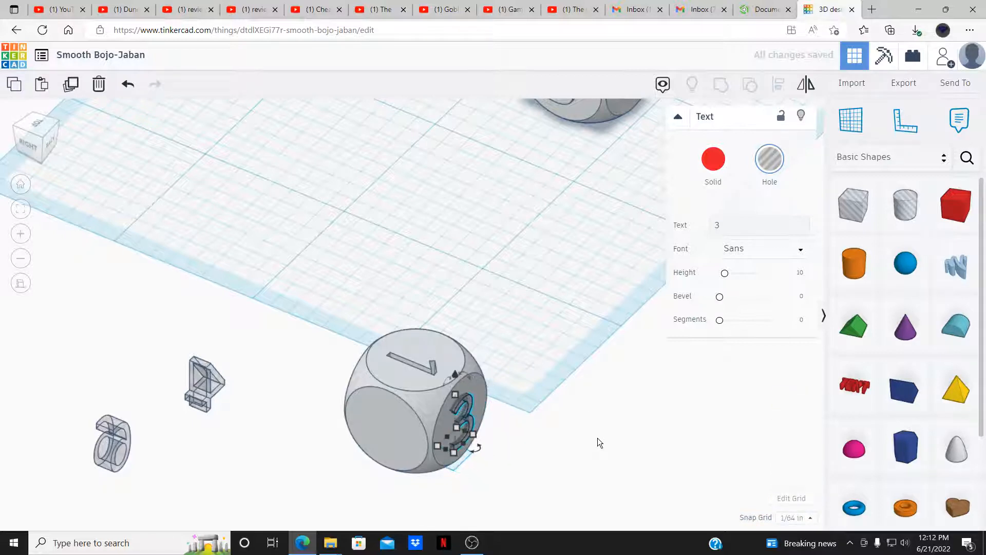
{"action": "key", "text": "Right"}
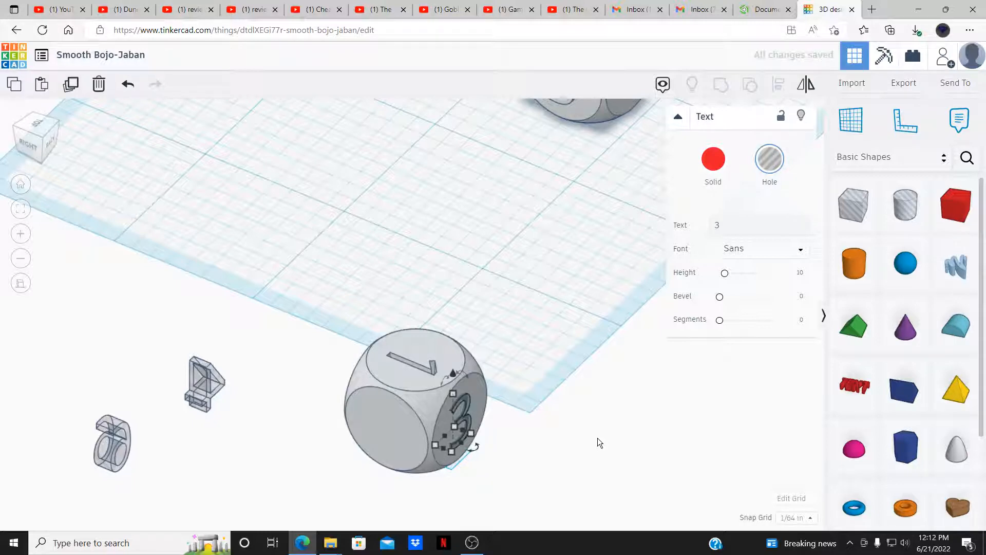
{"action": "key", "text": "Right"}
{"action": "key", "text": "Left"}
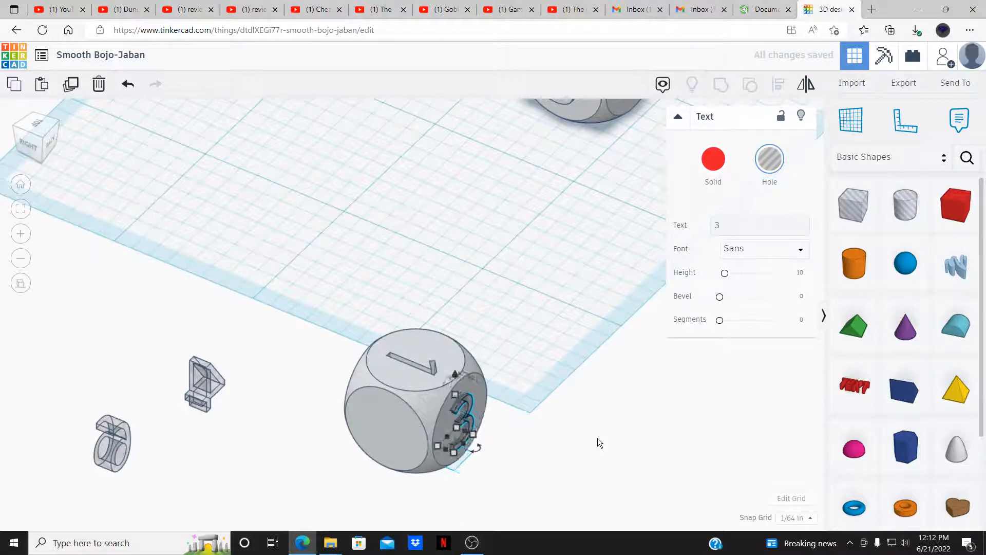
{"action": "left_click", "coordinate": [597, 438]}
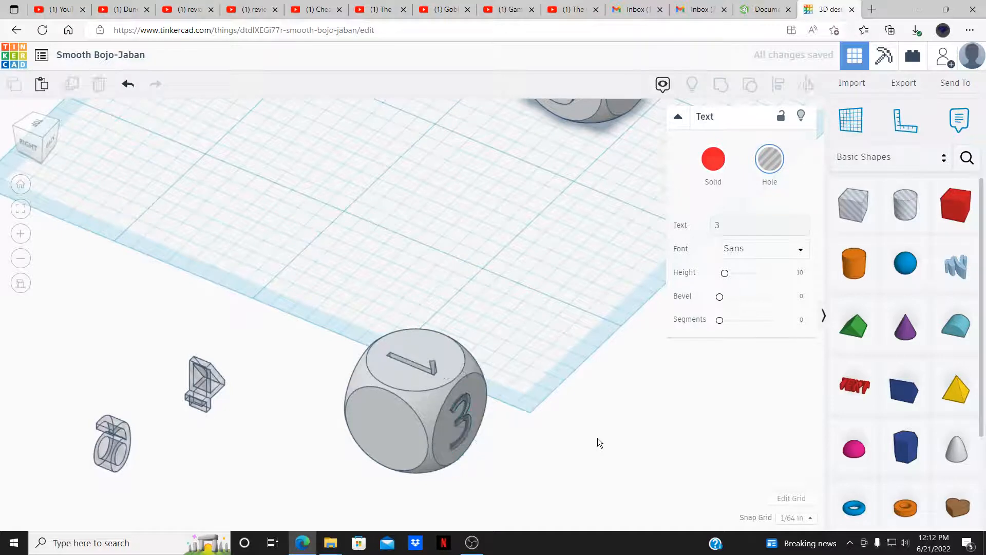
- Shift the hole text 3 on the die's back face by about 0.019 in
{"action": "right_click_drag", "start_coordinate": [591, 442], "coordinate": [297, 392]}
{"action": "left_click", "coordinate": [295, 390]}
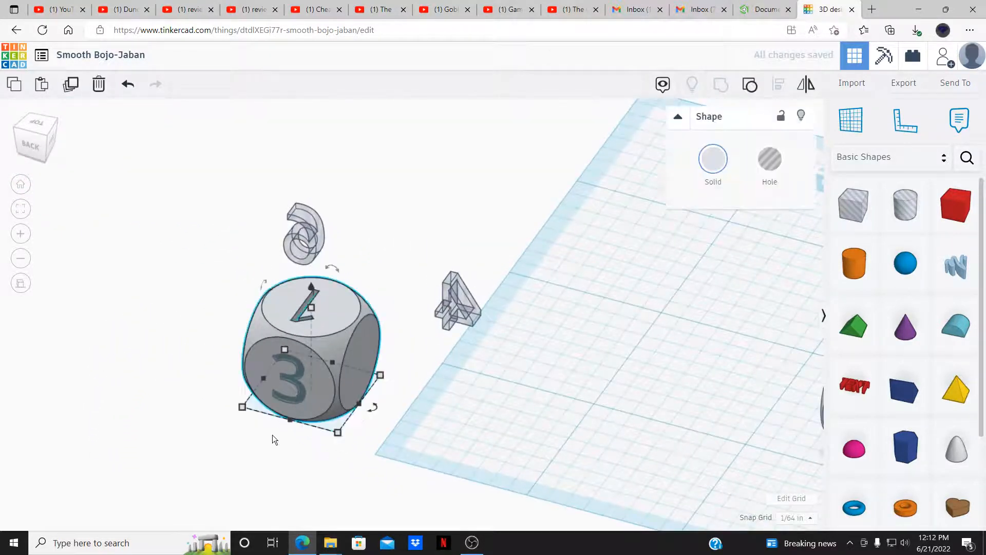
{"action": "left_click", "coordinate": [272, 435]}
{"action": "left_click", "coordinate": [289, 408]}
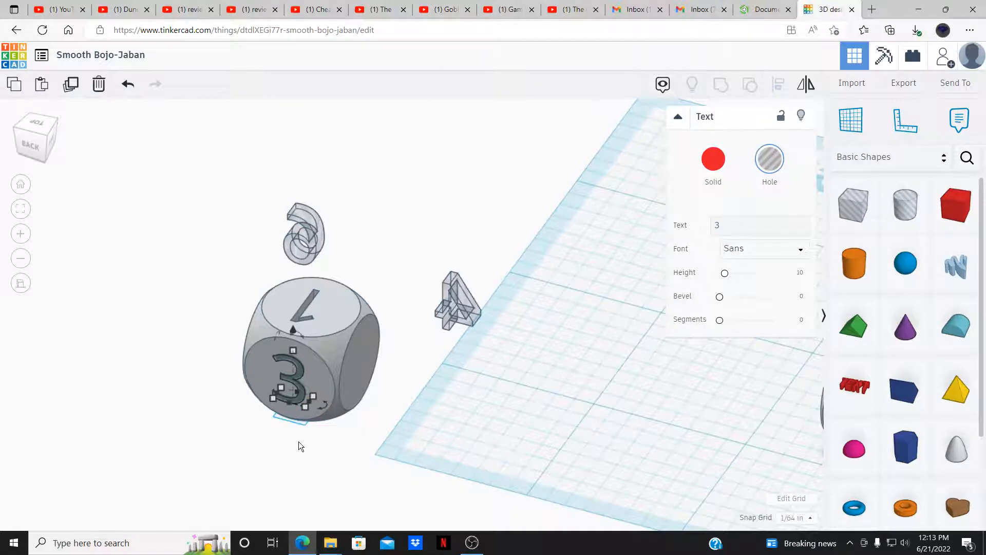
{"action": "right_click_drag", "start_coordinate": [298, 442], "coordinate": [508, 438]}
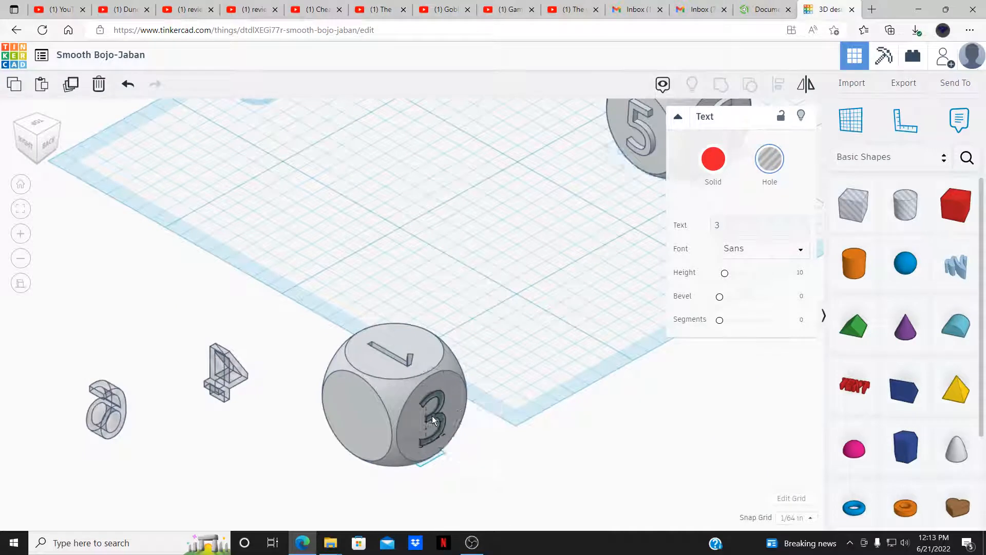
{"action": "left_click_drag", "start_coordinate": [433, 418], "coordinate": [430, 417]}
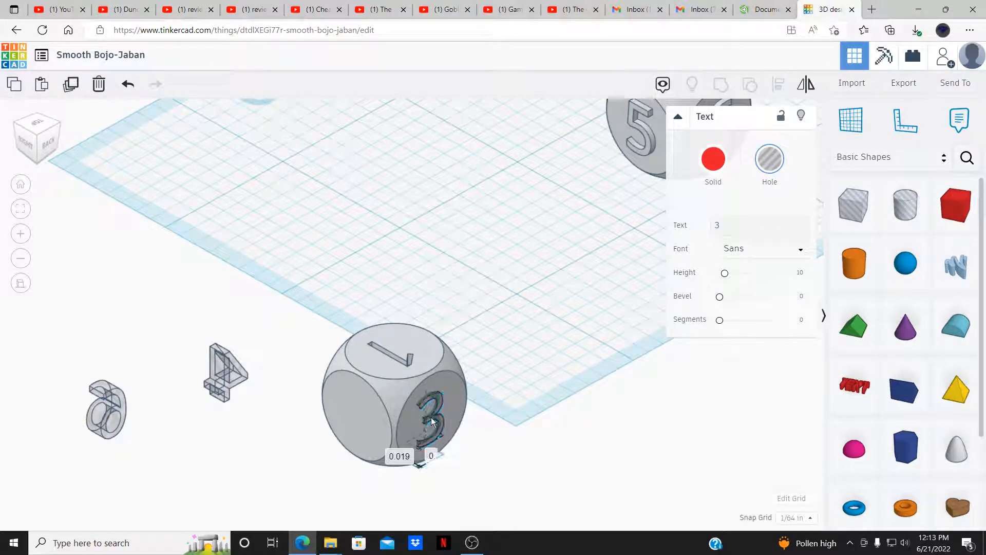
{"action": "left_click", "coordinate": [539, 439]}
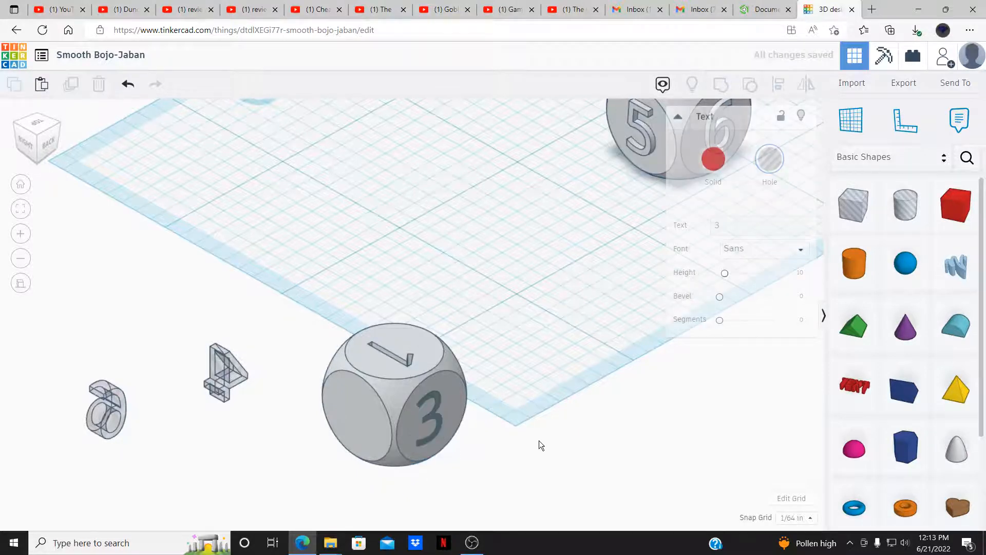
- Select the die together with its embedded hole numbers and align their centers along the left-right axis
{"action": "right_click_drag", "start_coordinate": [512, 443], "coordinate": [372, 400]}
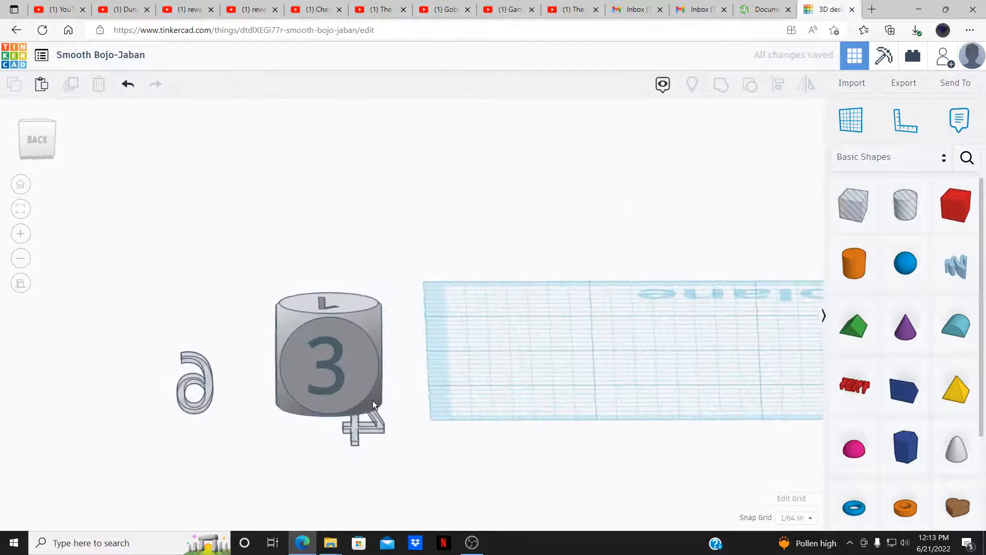
{"action": "left_click", "coordinate": [326, 362]}
{"action": "mouse_move", "coordinate": [326, 362]}
{"action": "right_mouse_down"}
{"action": "mouse_move", "coordinate": [471, 410]}
{"action": "mouse_move", "coordinate": [702, 460]}
{"action": "mouse_move", "coordinate": [345, 363]}
{"action": "right_mouse_up"}
{"action": "left_click_drag", "start_coordinate": [347, 301], "coordinate": [591, 502]}
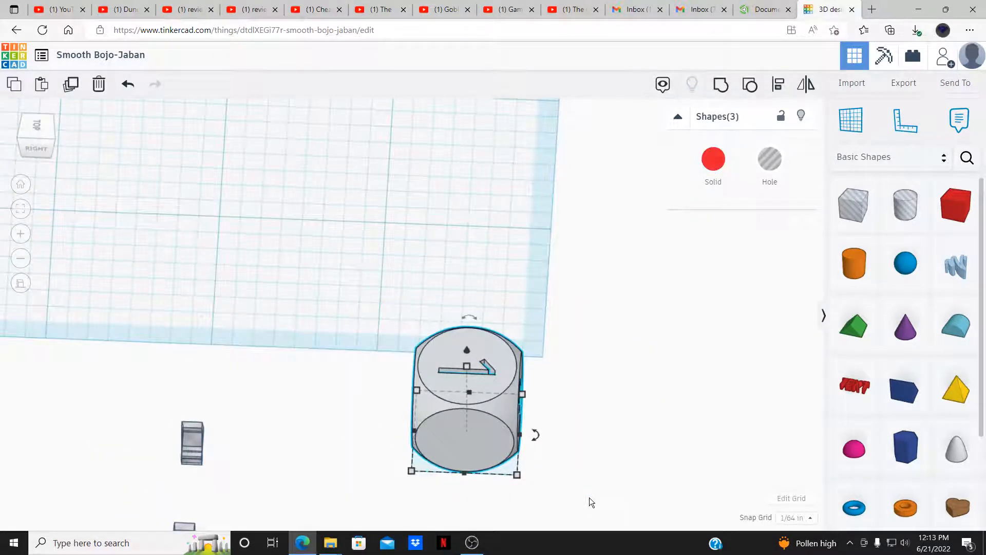
{"action": "left_click", "coordinate": [779, 86]}
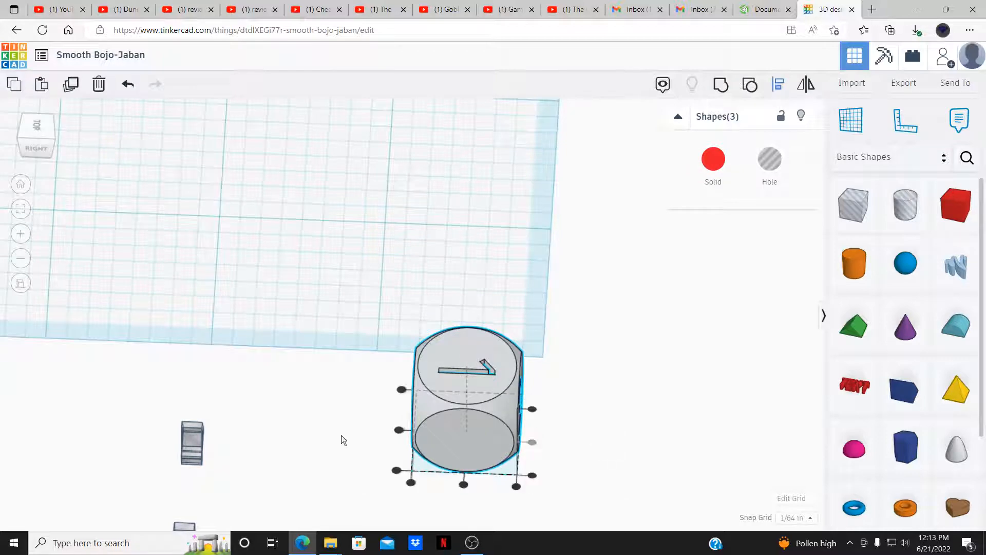
{"action": "left_click", "coordinate": [399, 429]}
{"action": "right_click_drag", "start_coordinate": [396, 427], "coordinate": [206, 385]}
{"action": "left_click", "coordinate": [458, 504]}
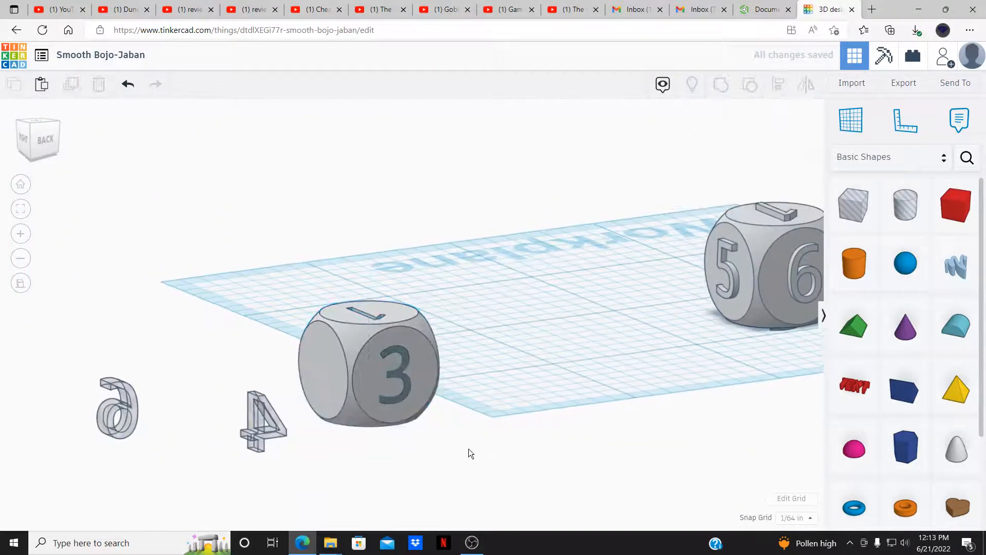
- Group the die with its embedded hole numbers so that they are cut into its faces
{"action": "right_click_drag", "start_coordinate": [468, 449], "coordinate": [525, 434]}
{"action": "left_click_drag", "start_coordinate": [368, 276], "coordinate": [565, 483]}
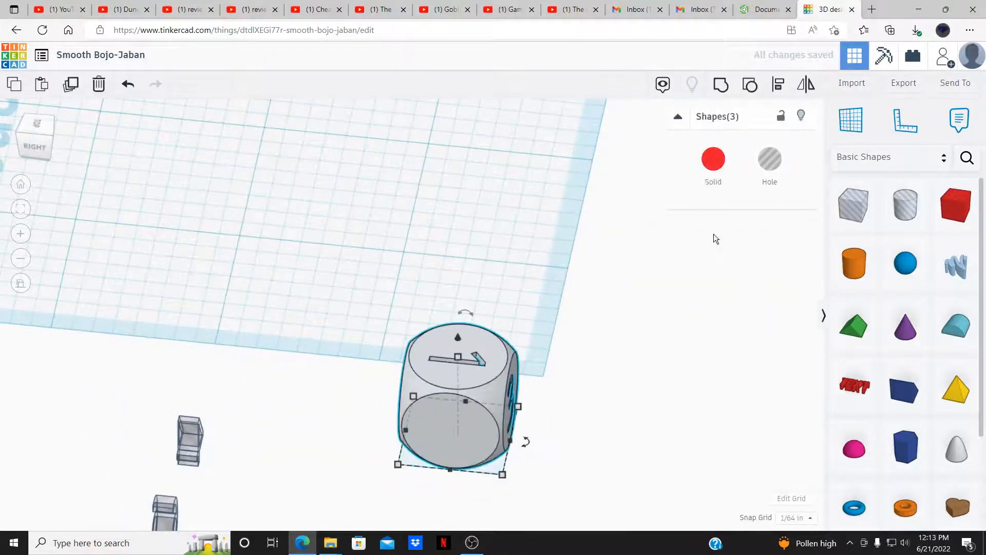
{"action": "left_click", "coordinate": [723, 88]}
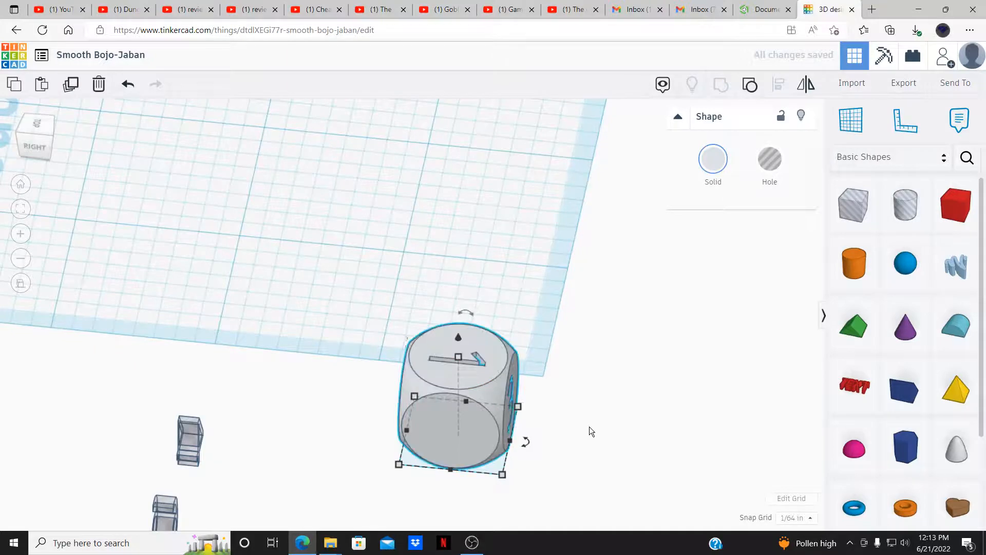
{"action": "right_click_drag", "start_coordinate": [594, 433], "coordinate": [97, 180]}
{"action": "left_click", "coordinate": [549, 394]}
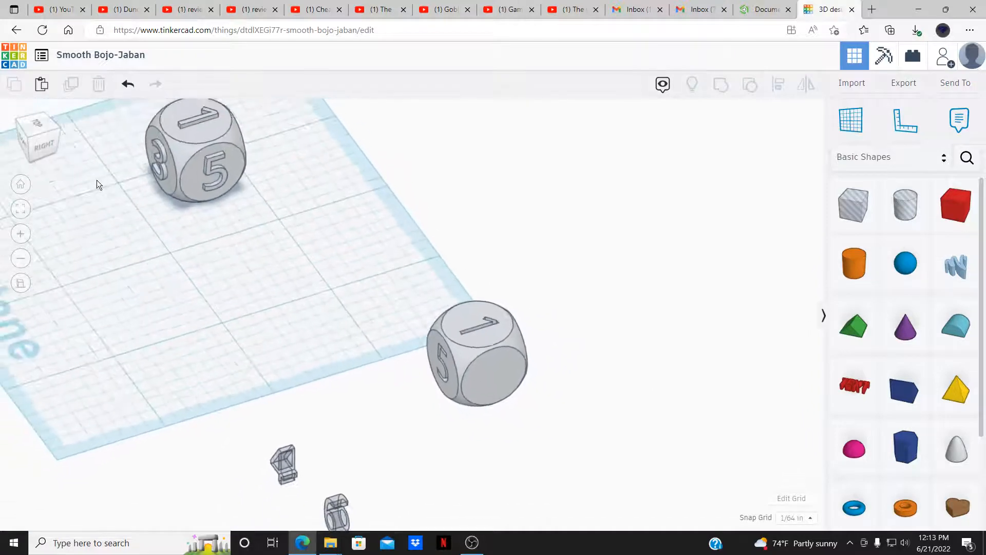
- Select the hole texts 4 and 6 together and raise them about 0.634 in, to 0.047 in above the workplane
{"action": "left_click", "coordinate": [47, 145]}
{"action": "left_click_drag", "start_coordinate": [208, 352], "coordinate": [288, 463]}
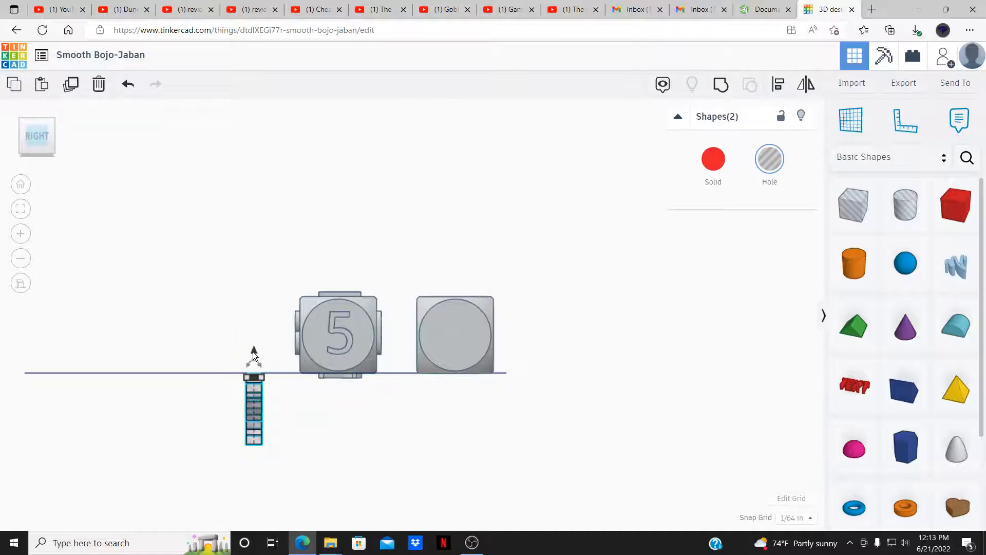
{"action": "left_click_drag", "start_coordinate": [252, 352], "coordinate": [252, 278]}
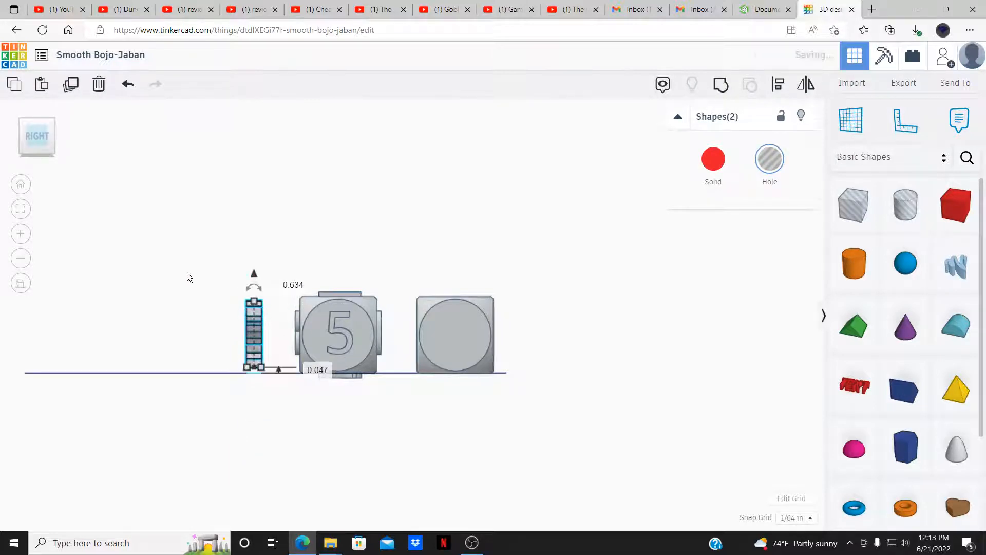
{"action": "left_click", "coordinate": [187, 272]}
- Nudge the hole text 4 three snap increments toward the back in top view
{"action": "right_click_drag", "start_coordinate": [189, 274], "coordinate": [366, 345]}
{"action": "left_click", "coordinate": [363, 429]}
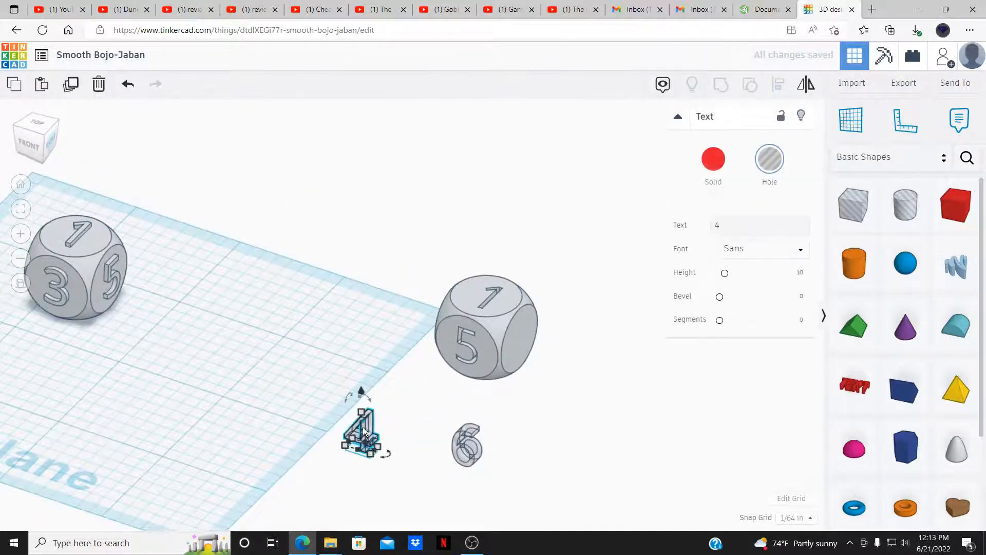
{"action": "left_click", "coordinate": [37, 123]}
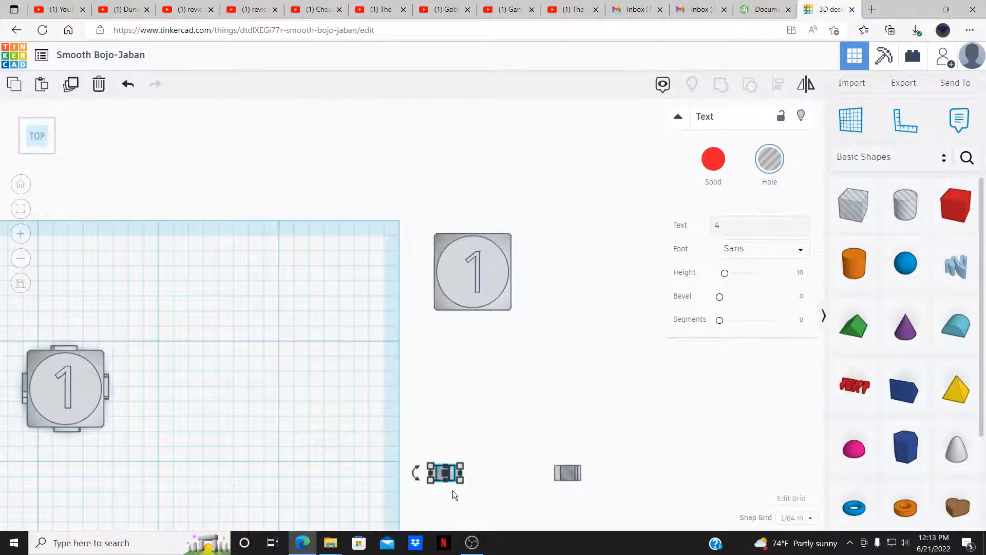
{"action": "key", "text": "Up"}
{"action": "key", "text": "Up"}
{"action": "key", "text": "Up"}
- Rotate the hole texts 4 and 6 together a quarter turn about the vertical axis
{"action": "left_click_drag", "start_coordinate": [396, 431], "coordinate": [636, 510]}
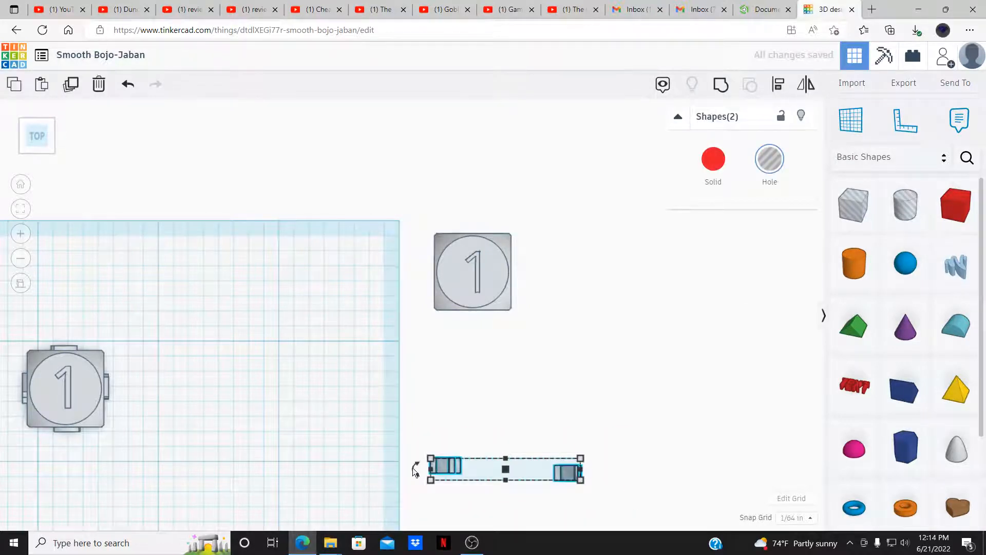
{"action": "left_click_drag", "start_coordinate": [413, 469], "coordinate": [381, 470]}
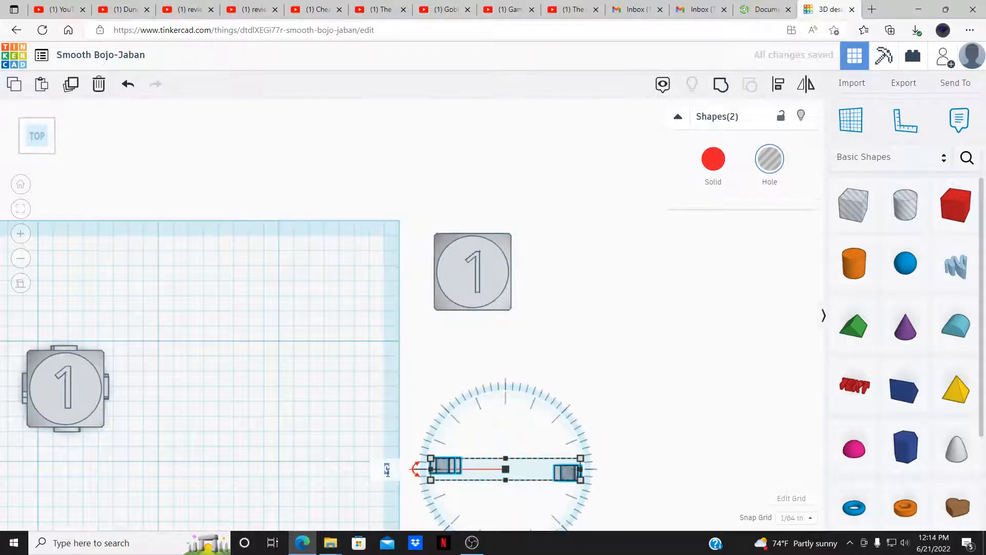
{"action": "key", "text": "Return"}
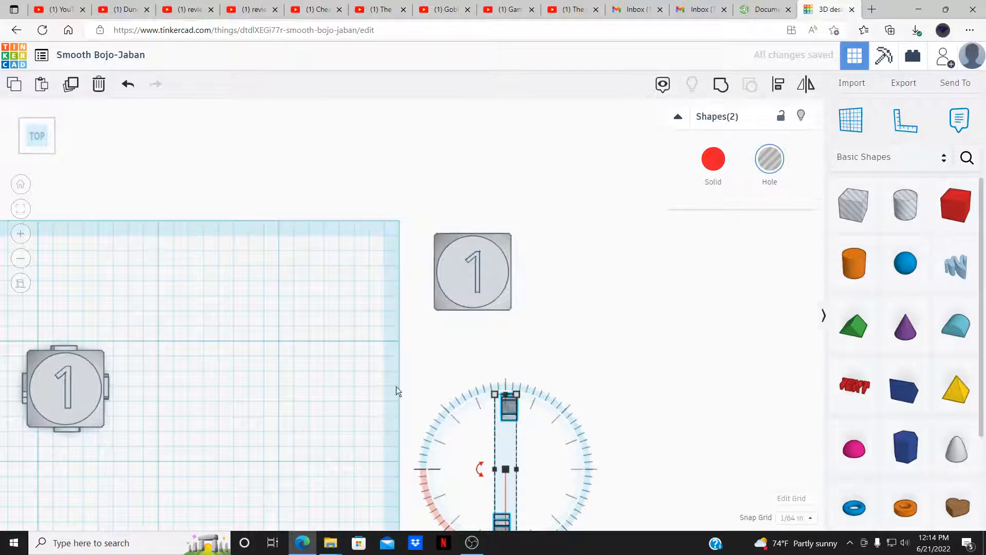
{"action": "left_click", "coordinate": [396, 386]}
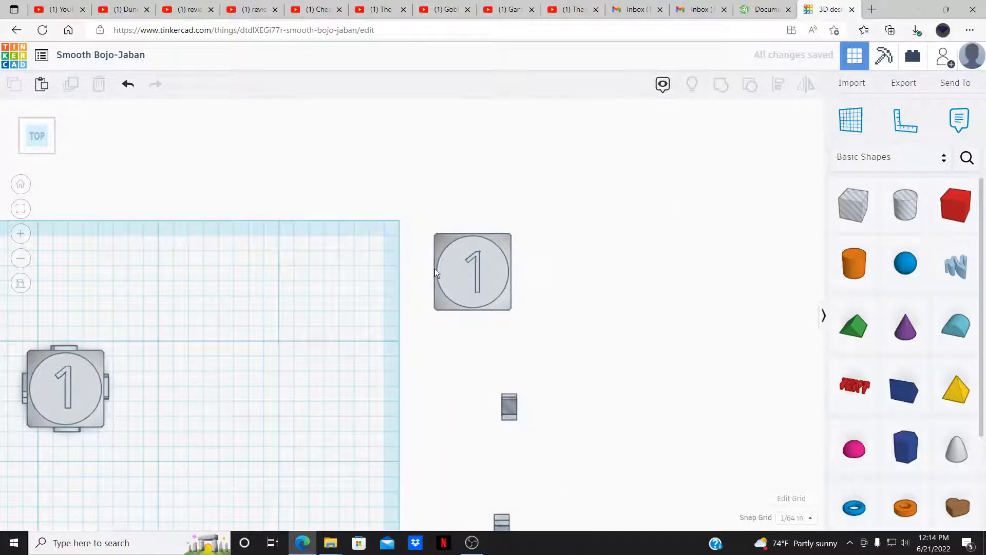
- Move the hole text 4 beside the die's left face and the hole text 6 beside its right face
{"action": "left_click", "coordinate": [501, 523]}
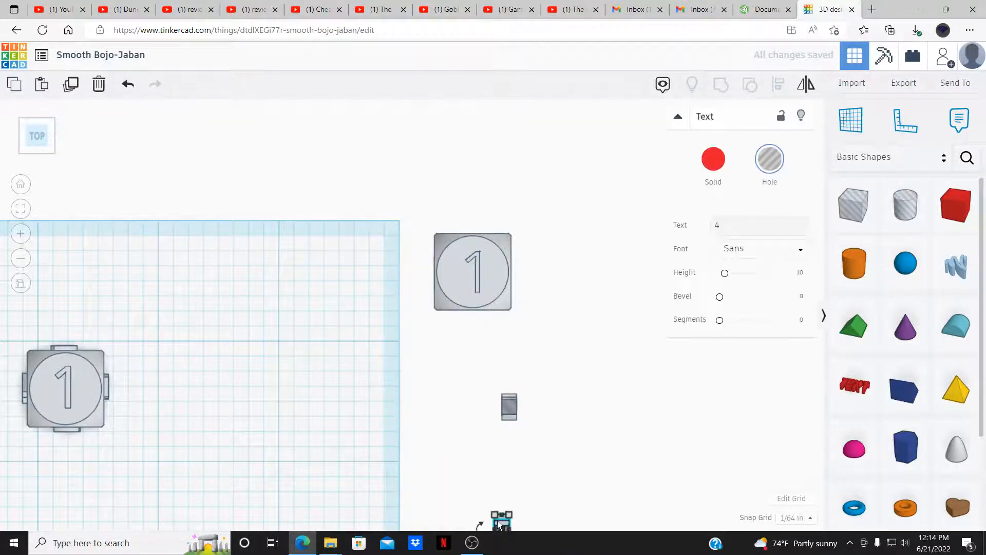
{"action": "left_click_drag", "start_coordinate": [501, 524], "coordinate": [409, 266]}
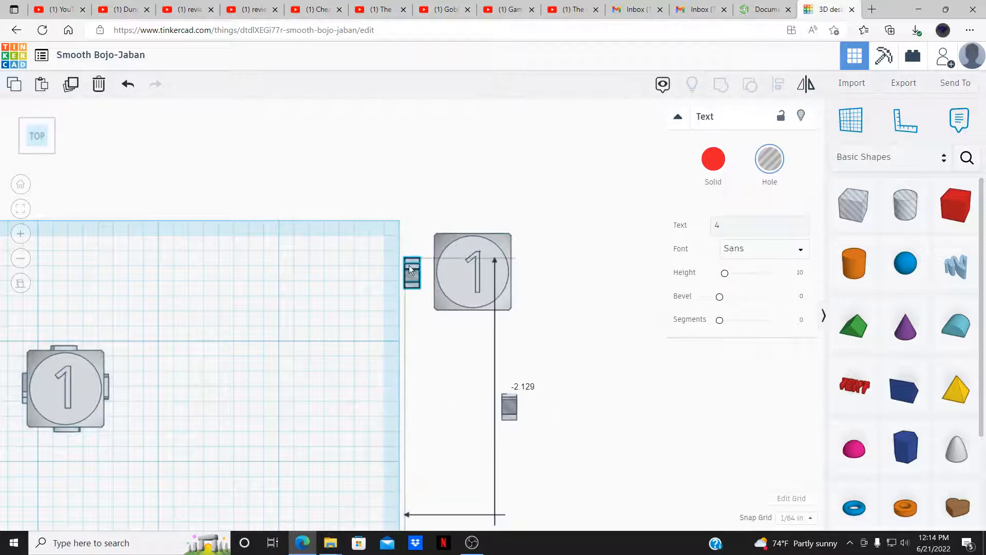
{"action": "left_click", "coordinate": [437, 422]}
{"action": "left_click_drag", "start_coordinate": [502, 411], "coordinate": [530, 268]}
{"action": "left_click", "coordinate": [473, 351]}
- Select the die with the hole texts 4 and 6 and align their centers vertically and along the front-back axis
{"action": "right_click_drag", "start_coordinate": [482, 353], "coordinate": [370, 249]}
{"action": "left_click_drag", "start_coordinate": [396, 264], "coordinate": [573, 413]}
{"action": "left_click", "coordinate": [778, 85]}
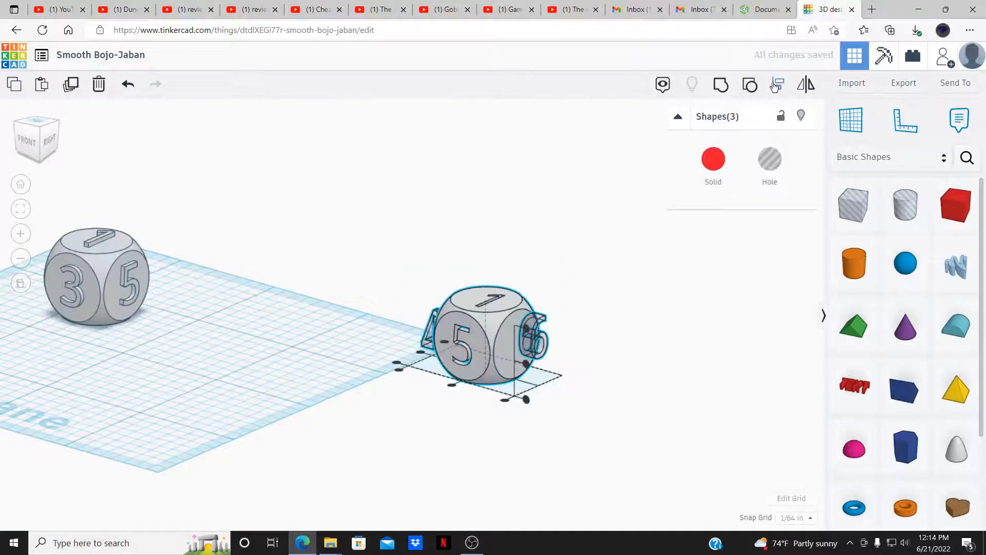
{"action": "left_click", "coordinate": [528, 366]}
{"action": "right_click_drag", "start_coordinate": [471, 435], "coordinate": [509, 497]}
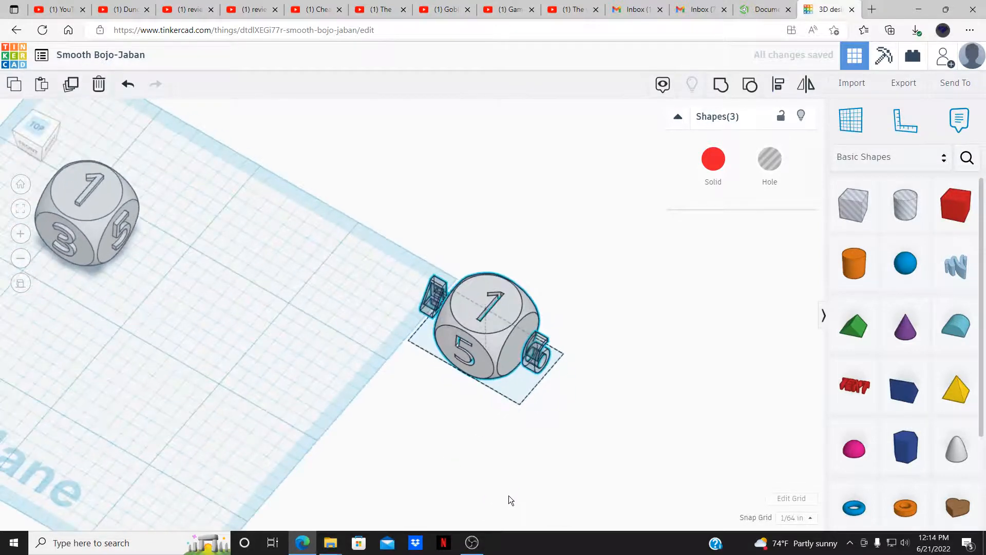
{"action": "left_click", "coordinate": [394, 304]}
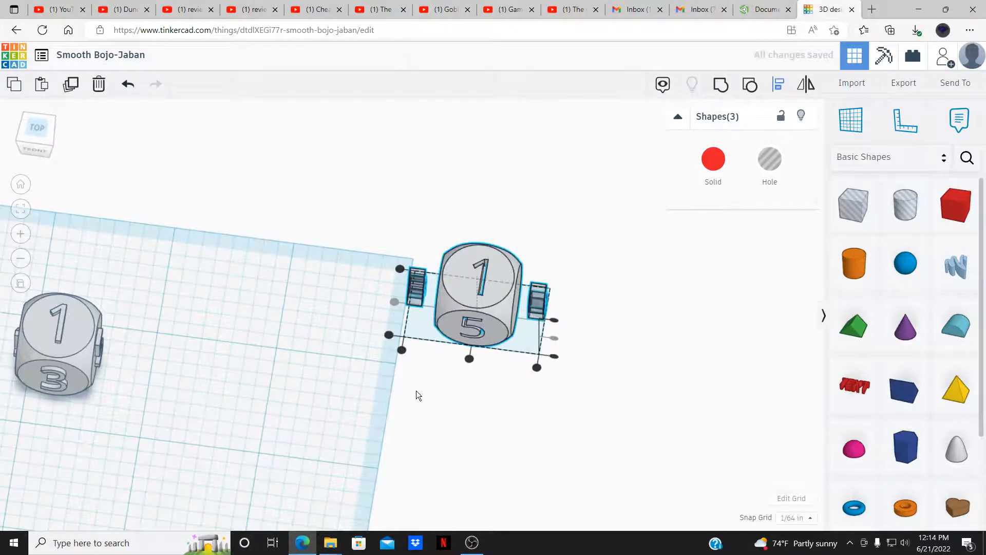
{"action": "left_click", "coordinate": [459, 409]}
- Rotate the hole text 4 at the die's left face by 180° about the vertical axis
{"action": "right_click_drag", "start_coordinate": [458, 409], "coordinate": [572, 387]}
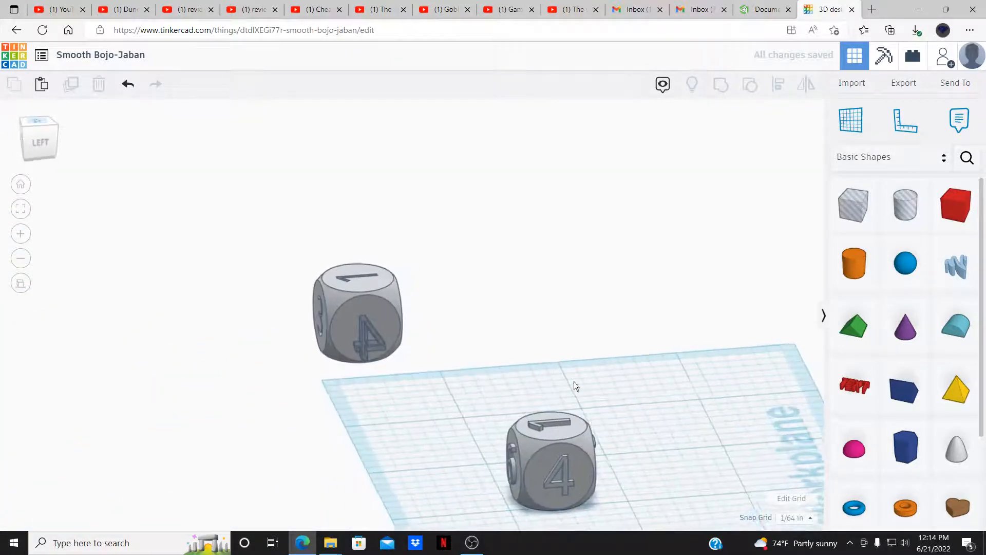
{"action": "scroll", "coordinate": [349, 347], "scroll_direction": "up", "scroll_amount": 2}
{"action": "left_click", "coordinate": [347, 344]}
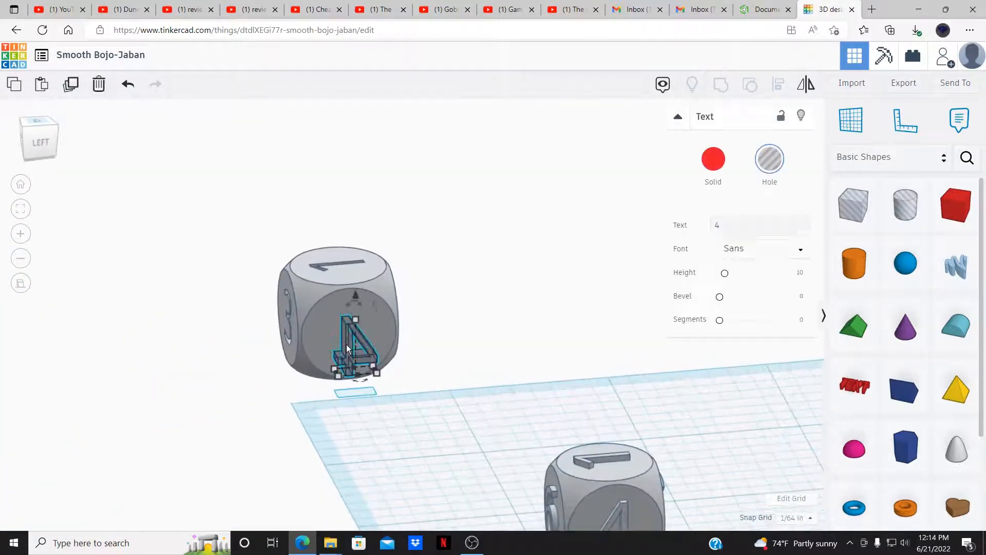
{"action": "right_click_drag", "start_coordinate": [362, 309], "coordinate": [410, 377]}
{"action": "left_click_drag", "start_coordinate": [383, 391], "coordinate": [386, 396]}
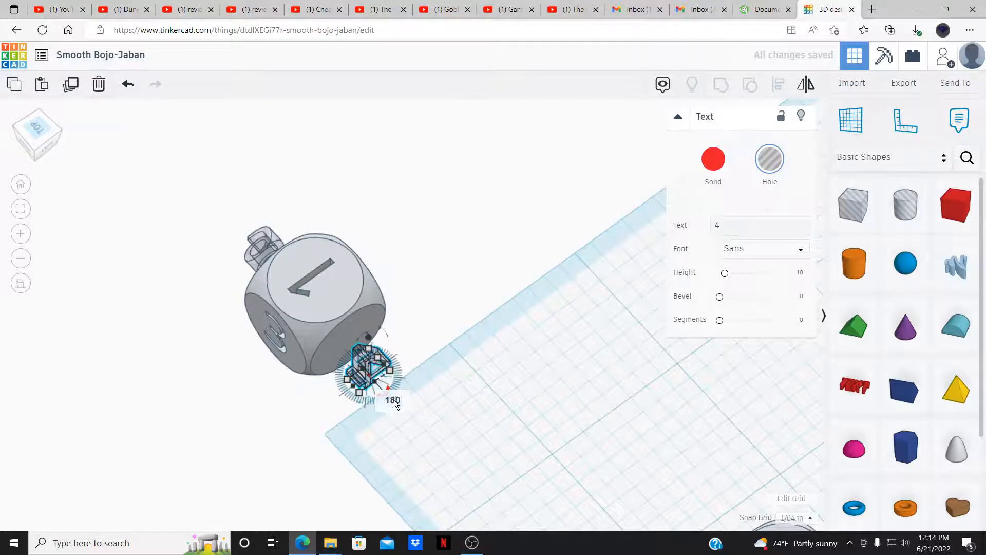
{"action": "key", "text": "Return"}
{"action": "left_click", "coordinate": [466, 455]}
- Nudge the hole text 4 into the die's left face in 1/64 in steps
{"action": "right_click_drag", "start_coordinate": [467, 455], "coordinate": [508, 393]}
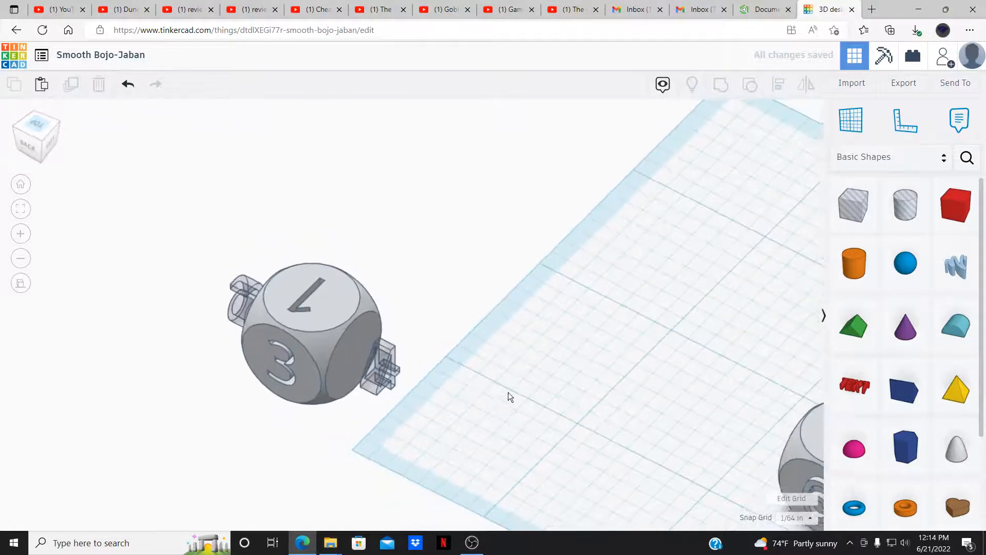
{"action": "left_click", "coordinate": [395, 391]}
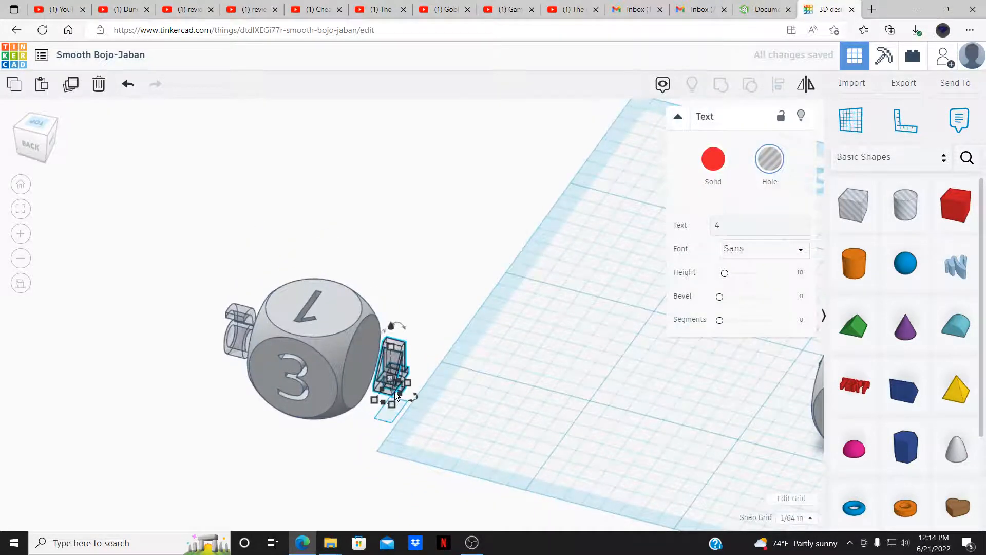
{"action": "key", "text": "Left"}
{"action": "key", "text": "Left"}
{"action": "key", "text": "Left"}
{"action": "key", "text": "Left"}
{"action": "key", "text": "Left"}
{"action": "key", "text": "Left"}
{"action": "key", "text": "Left"}
{"action": "key", "text": "Left"}
{"action": "key", "text": "Left"}
{"action": "key", "text": "Left"}
{"action": "key", "text": "Left"}
{"action": "key", "text": "Left"}
{"action": "key", "text": "Left"}
{"action": "key", "text": "Left"}
{"action": "key", "text": "Left"}
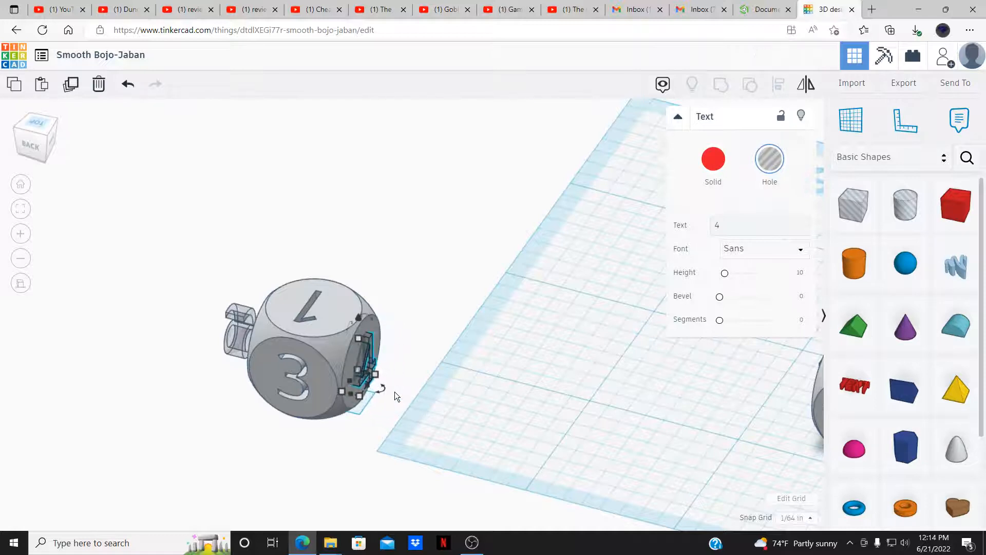
{"action": "key", "text": "Left"}
{"action": "key", "text": "Left"}
{"action": "key", "text": "Left"}
{"action": "key", "text": "Left"}
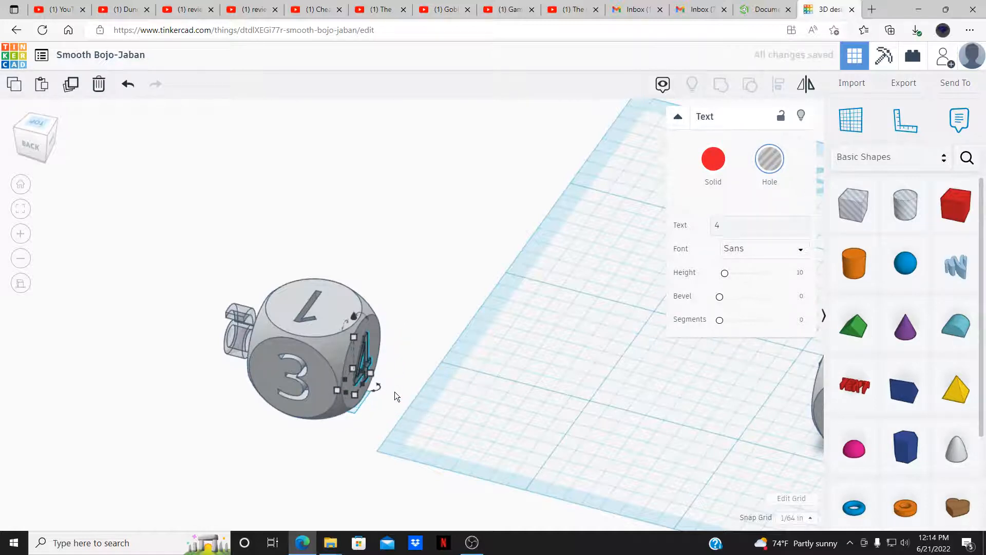
- Nudge the hole text 4 four increments back out, then push it about 0.078 in into the left face
{"action": "key", "text": "Right"}
{"action": "key", "text": "Right"}
{"action": "key", "text": "Right"}
{"action": "key", "text": "Right"}
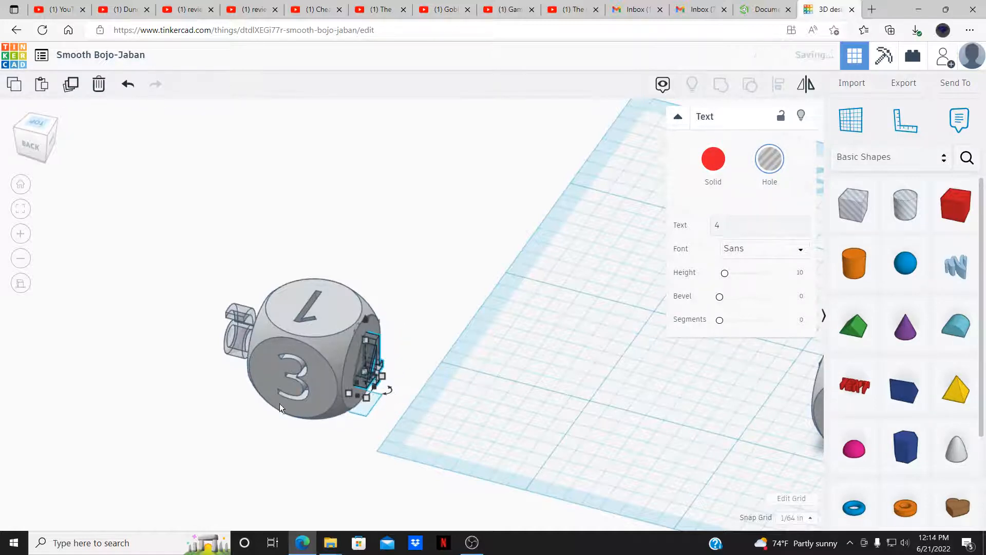
{"action": "scroll", "coordinate": [308, 403], "scroll_direction": "up", "scroll_amount": 3}
{"action": "middle_click_drag", "start_coordinate": [417, 393], "coordinate": [444, 356]}
{"action": "scroll", "coordinate": [372, 352], "scroll_direction": "up", "scroll_amount": 6}
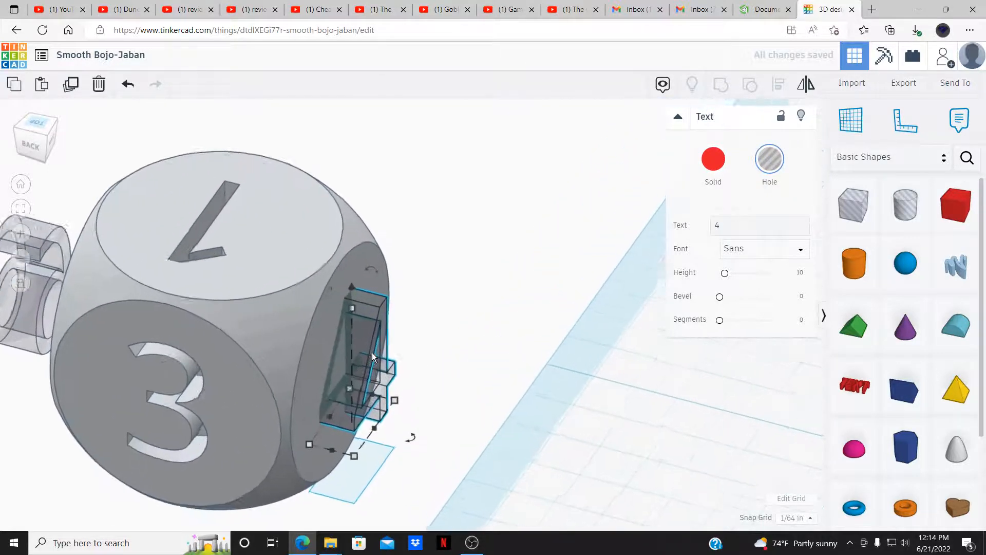
{"action": "scroll", "coordinate": [372, 353], "scroll_direction": "up", "scroll_amount": 3}
{"action": "left_click_drag", "start_coordinate": [357, 352], "coordinate": [315, 346]}
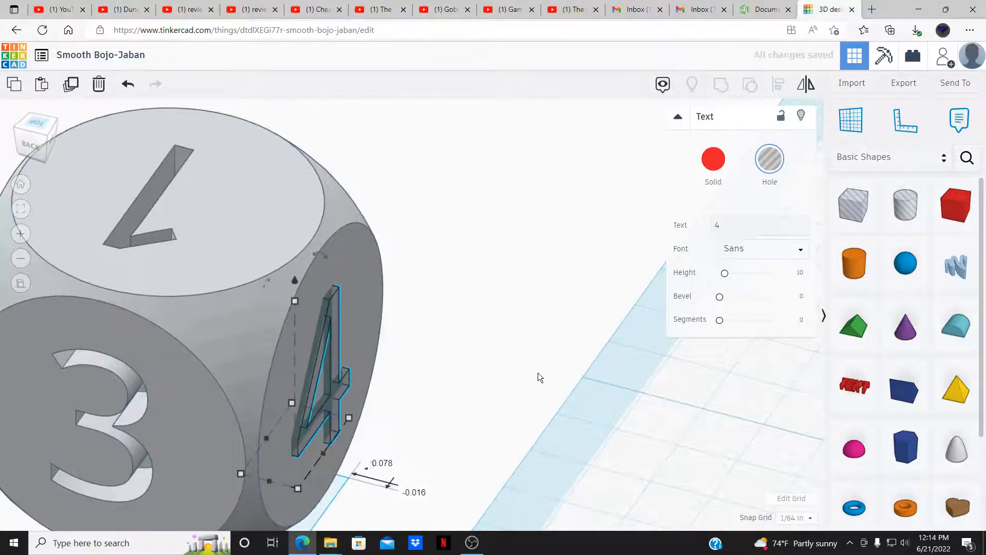
{"action": "scroll", "coordinate": [538, 372], "scroll_direction": "down", "scroll_amount": 2}
- Sink the hole text 6 into the die's right face in 1/64 in steps until it sits just below the surface
{"action": "right_click_drag", "start_coordinate": [385, 453], "coordinate": [152, 448]}
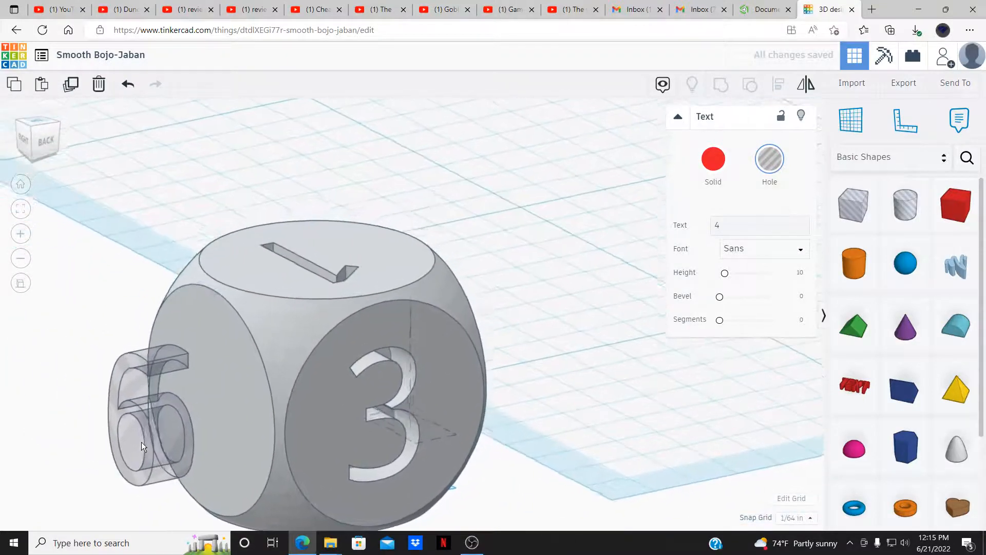
{"action": "left_click", "coordinate": [142, 445]}
{"action": "key", "text": "Right"}
{"action": "key", "text": "Right"}
{"action": "key", "text": "Right"}
{"action": "key", "text": "Right"}
{"action": "key", "text": "Right"}
{"action": "key", "text": "Right"}
{"action": "key", "text": "Right"}
{"action": "key", "text": "Right"}
{"action": "key", "text": "Right"}
{"action": "key", "text": "Right"}
{"action": "key", "text": "Right"}
{"action": "key", "text": "Right"}
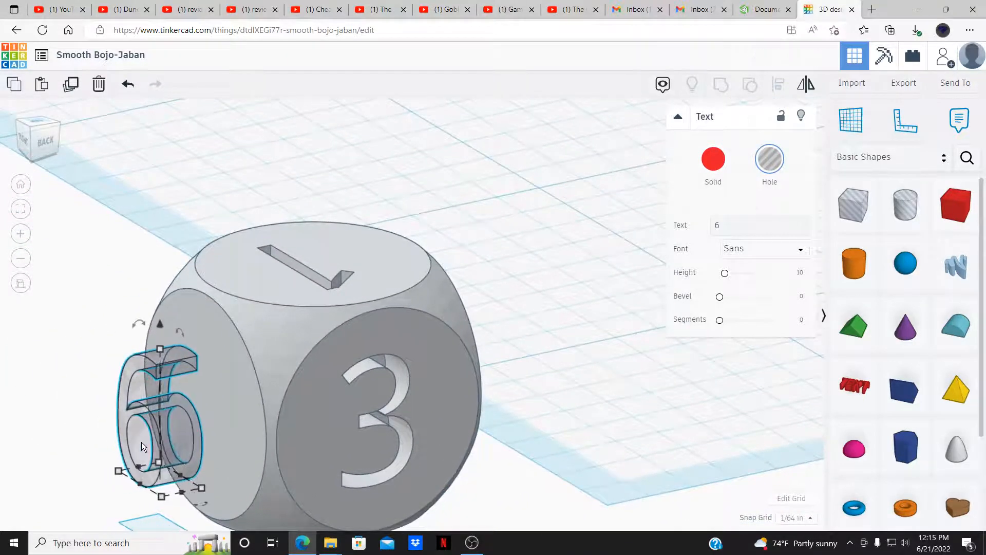
{"action": "key", "text": "Right"}
{"action": "key", "text": "Right"}
{"action": "key", "text": "Right"}
{"action": "key", "text": "Right"}
{"action": "key", "text": "Right"}
{"action": "key", "text": "Right"}
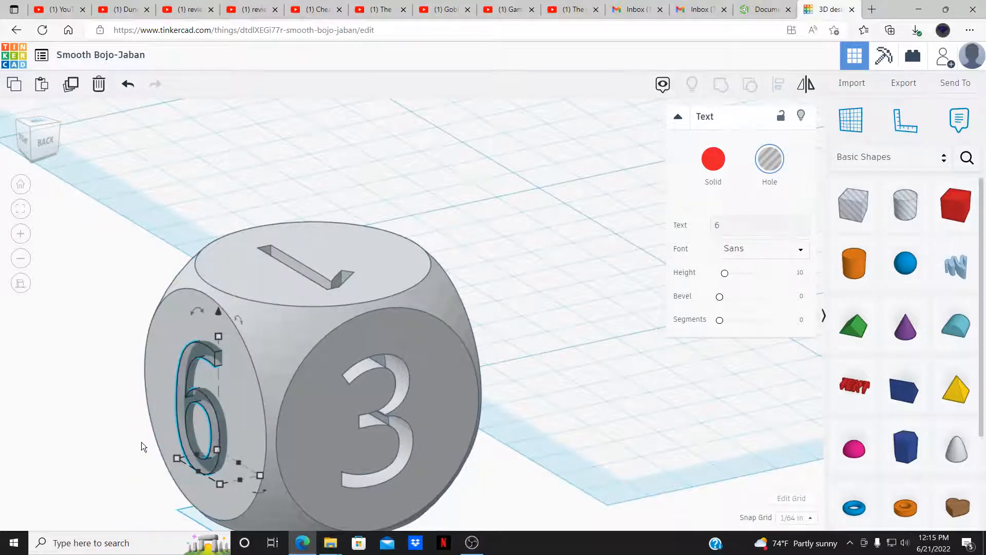
{"action": "left_click", "coordinate": [132, 371]}
- Select the die with the embedded 4 and 6 and align their centers along the front-back axis and vertically
{"action": "scroll", "coordinate": [131, 367], "scroll_direction": "down", "scroll_amount": 3}
{"action": "right_click_drag", "start_coordinate": [183, 395], "coordinate": [309, 284]}
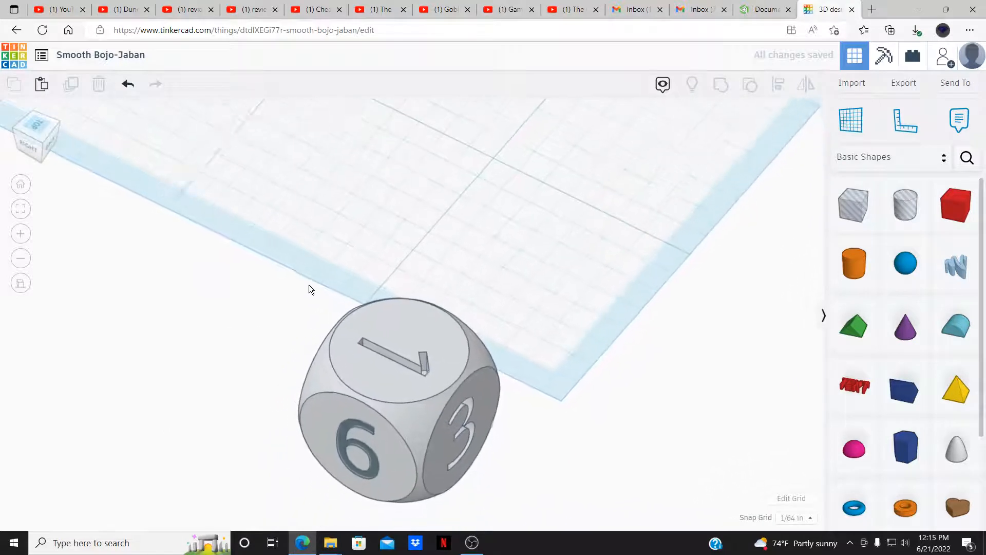
{"action": "left_click_drag", "start_coordinate": [273, 256], "coordinate": [556, 514]}
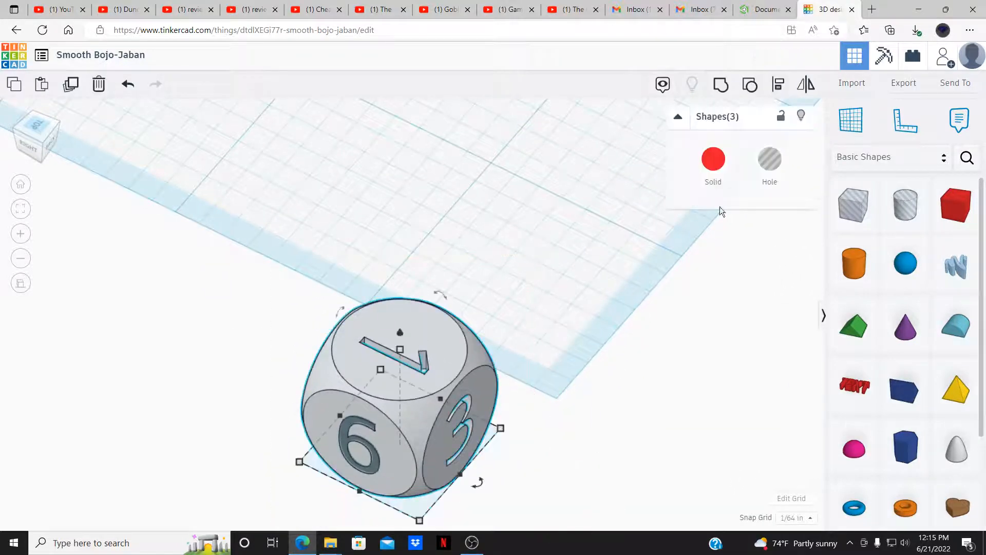
{"action": "left_click", "coordinate": [779, 87]}
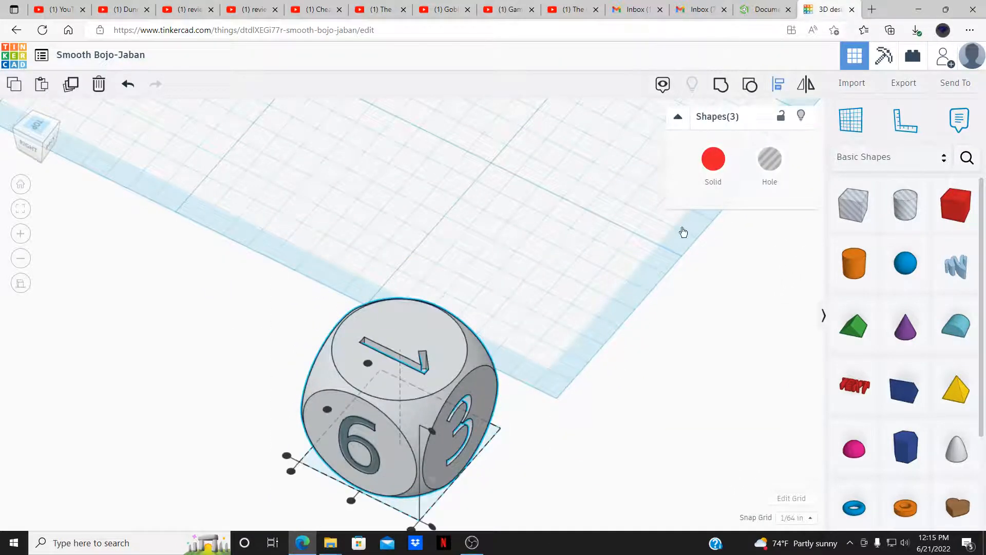
{"action": "left_click", "coordinate": [352, 502]}
{"action": "right_click_drag", "start_coordinate": [288, 491], "coordinate": [2, 459]}
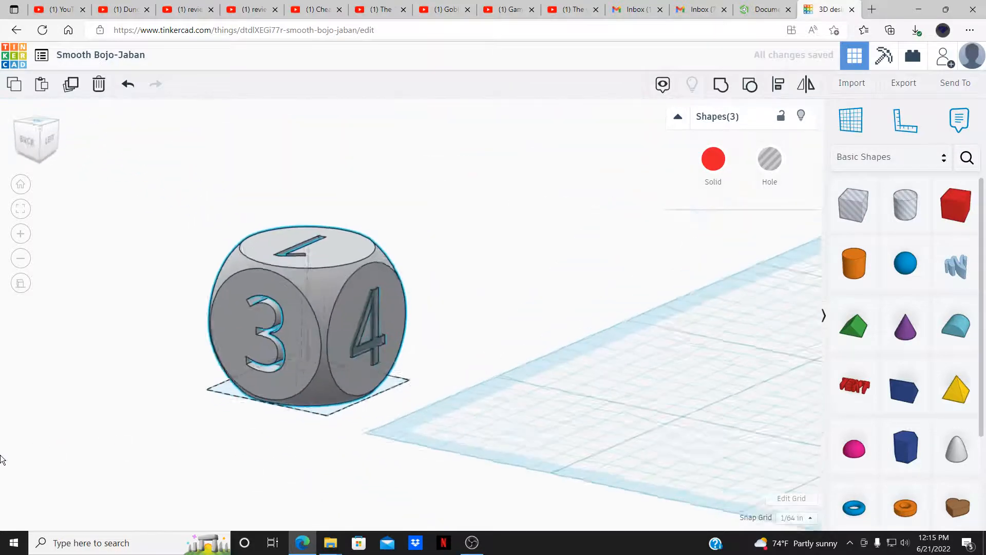
{"action": "right_click_drag", "start_coordinate": [415, 441], "coordinate": [432, 318]}
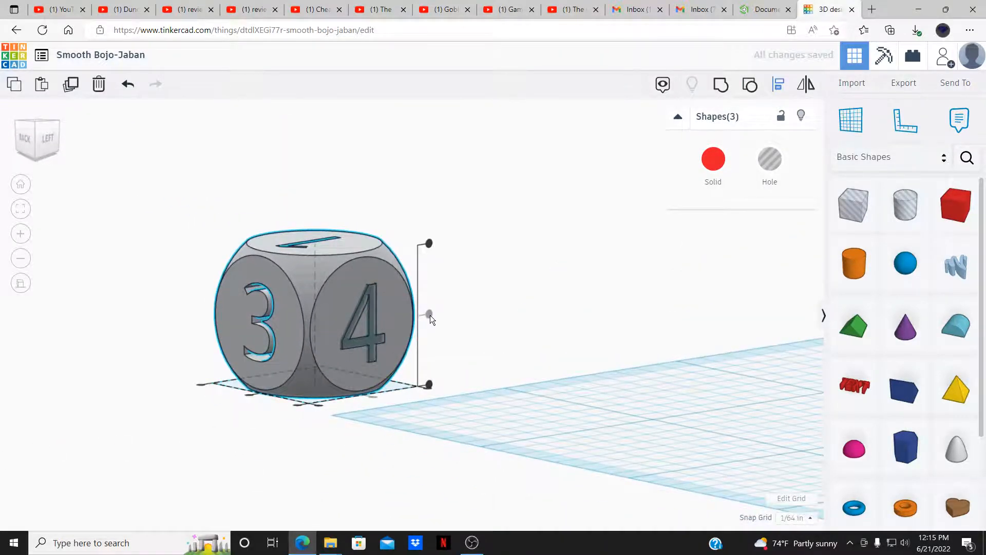
{"action": "left_click", "coordinate": [431, 316]}
{"action": "right_click_drag", "start_coordinate": [458, 381], "coordinate": [435, 407]}
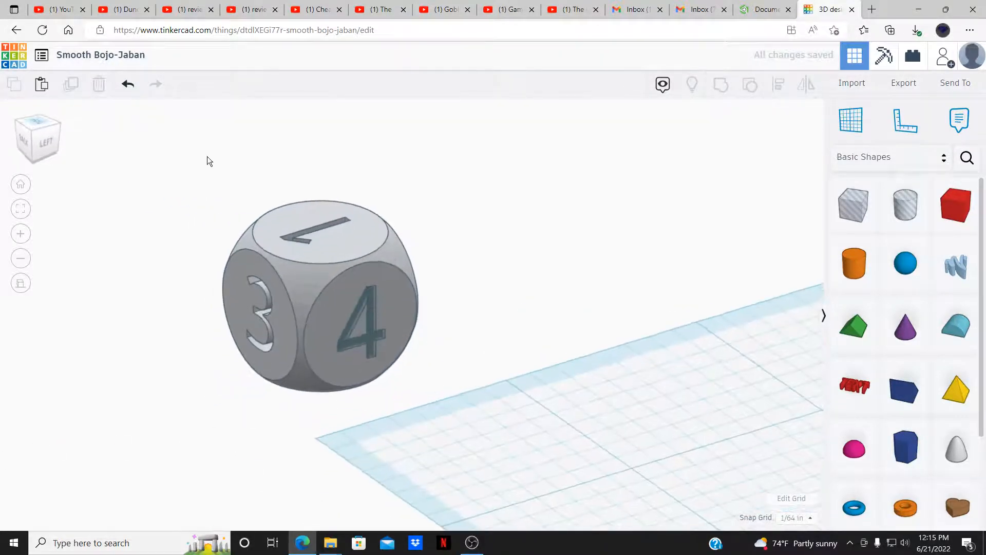
- Group the embedded 4 and 6 with the die and place it on the workplane beside the raised-number die
{"action": "left_click_drag", "start_coordinate": [208, 156], "coordinate": [451, 408]}
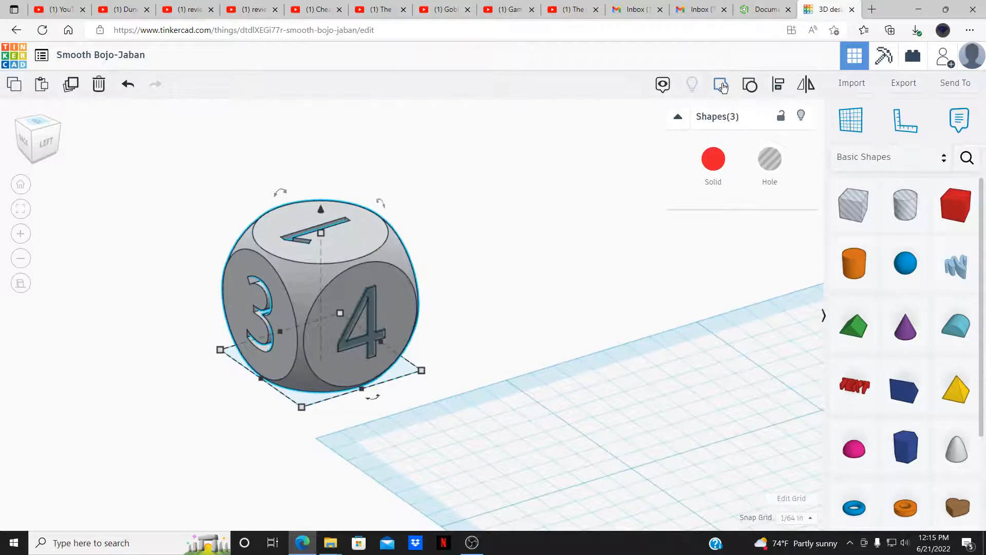
{"action": "left_click", "coordinate": [722, 85]}
{"action": "right_click_drag", "start_coordinate": [542, 302], "coordinate": [307, 323]}
{"action": "left_click", "coordinate": [307, 323]}
{"action": "scroll", "coordinate": [555, 306], "scroll_direction": "down", "scroll_amount": 5}
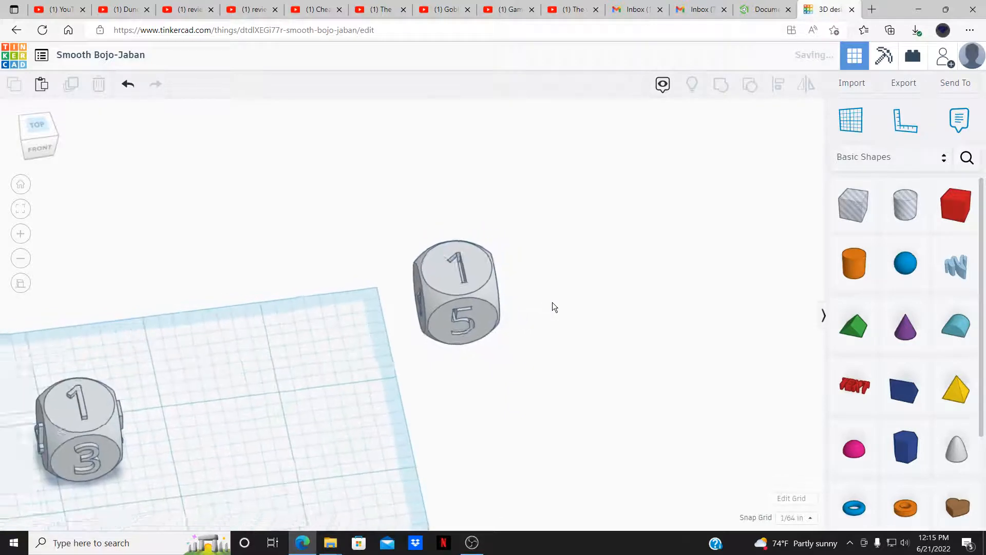
{"action": "left_click_drag", "start_coordinate": [433, 292], "coordinate": [249, 398]}
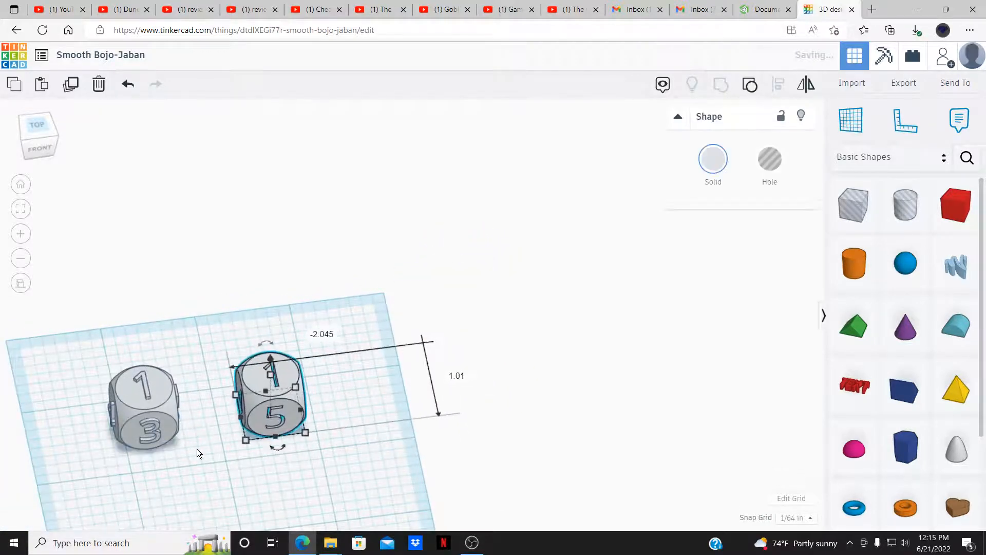
{"action": "left_click", "coordinate": [196, 448]}
- Compare the engraved die with the raised-number die from the front, the left and above
{"action": "right_click_drag", "start_coordinate": [226, 429], "coordinate": [118, 359]}
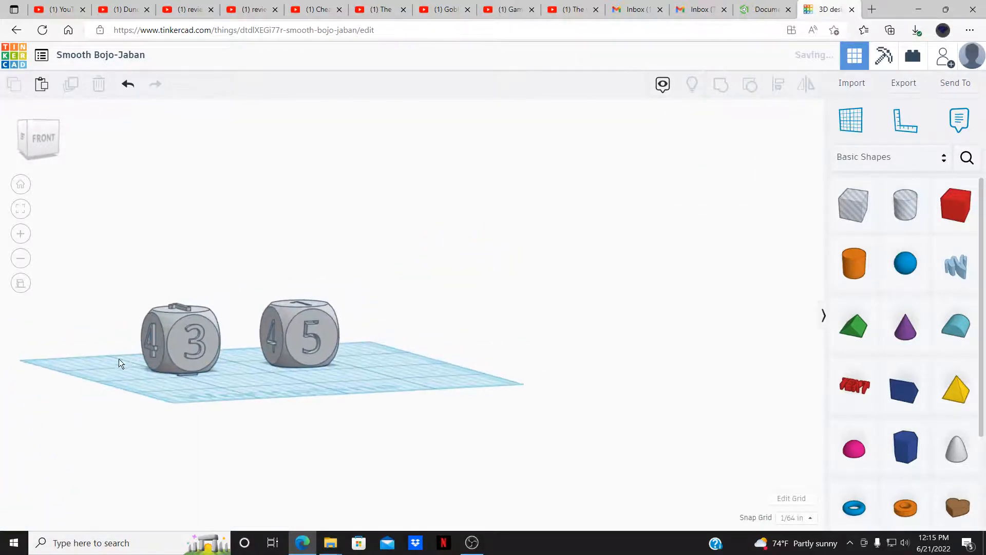
{"action": "scroll", "coordinate": [121, 362], "scroll_direction": "up", "scroll_amount": 5}
{"action": "middle_click_drag", "start_coordinate": [326, 386], "coordinate": [731, 348]}
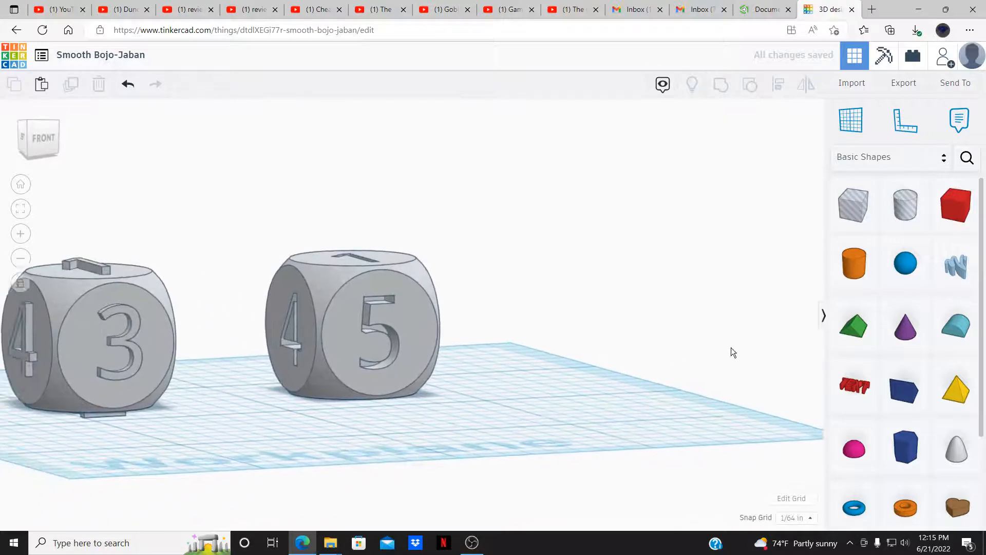
{"action": "middle_click_drag", "start_coordinate": [405, 338], "coordinate": [445, 349]}
{"action": "right_click_drag", "start_coordinate": [434, 354], "coordinate": [427, 287]}
{"action": "scroll", "coordinate": [476, 326], "scroll_direction": "up", "scroll_amount": 3}
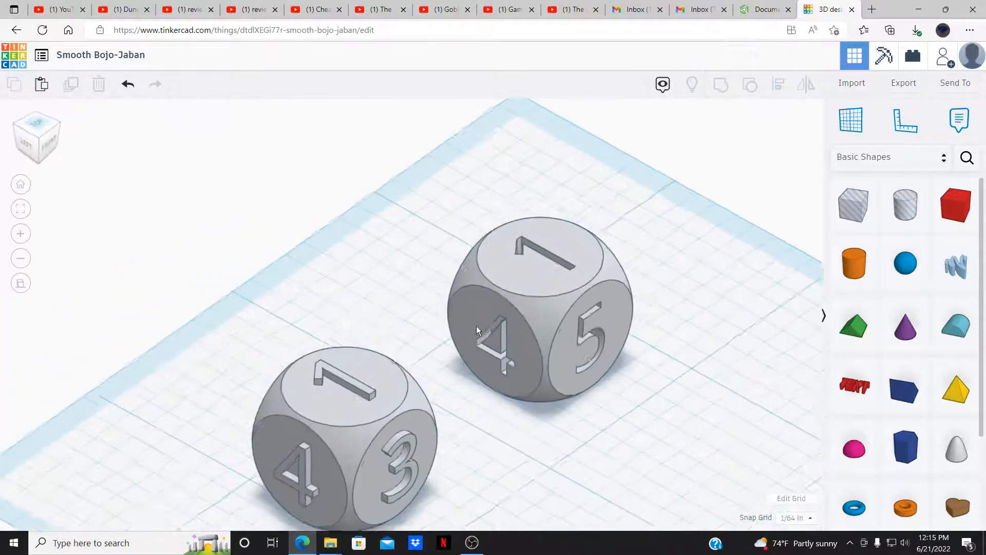
{"action": "right_click_drag", "start_coordinate": [476, 325], "coordinate": [381, 298]}
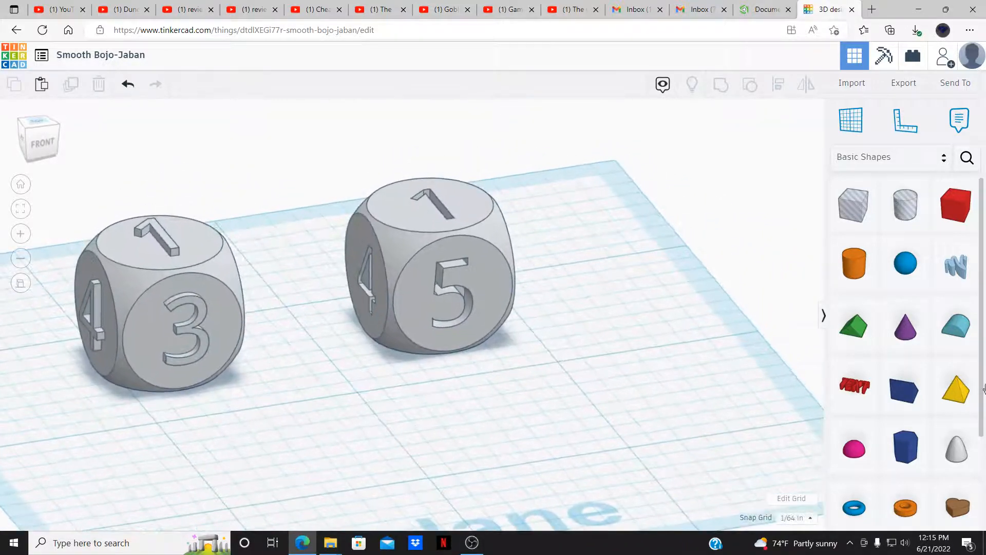
{"action": "scroll", "coordinate": [956, 414], "scroll_direction": "down", "scroll_amount": 3}
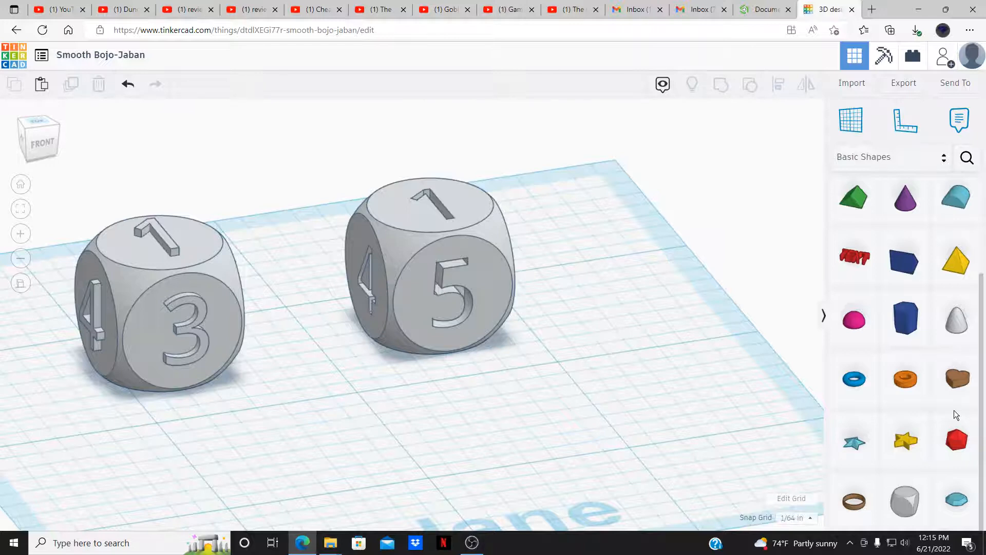
- Place a workplane just beyond the grid's right edge and set it again on the original grid
{"action": "left_click", "coordinate": [860, 128]}
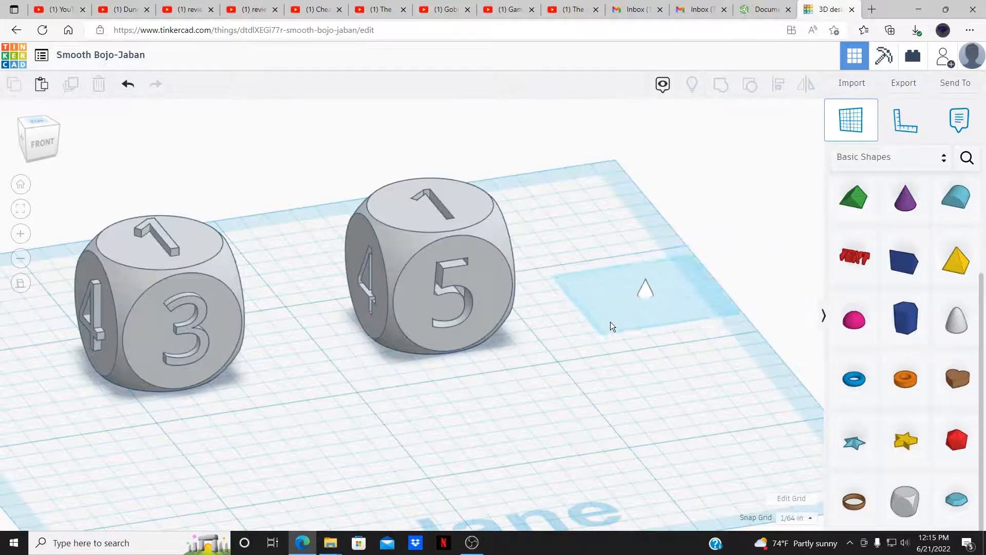
{"action": "scroll", "coordinate": [606, 325], "scroll_direction": "down", "scroll_amount": 2}
{"action": "scroll", "coordinate": [606, 324], "scroll_direction": "down", "scroll_amount": 2}
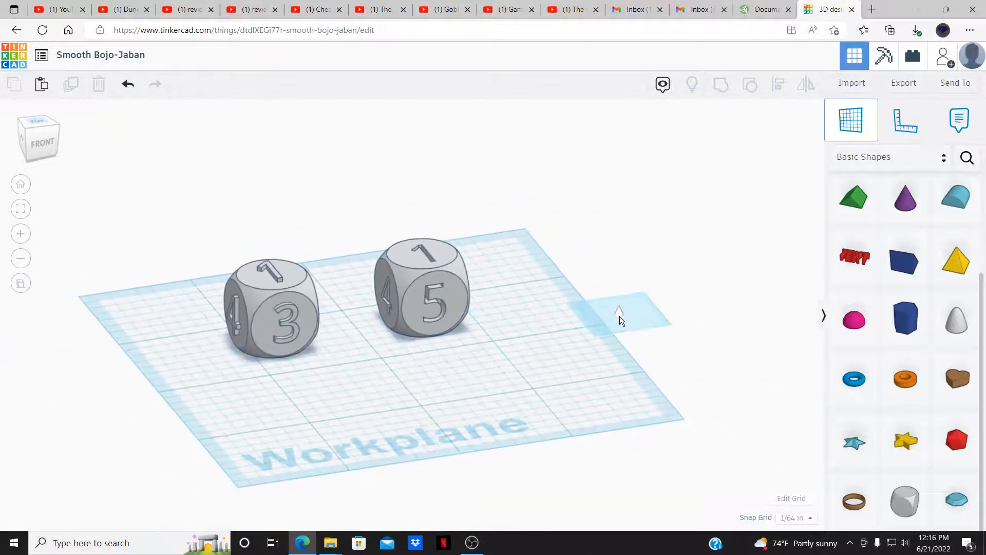
{"action": "left_click", "coordinate": [627, 307]}
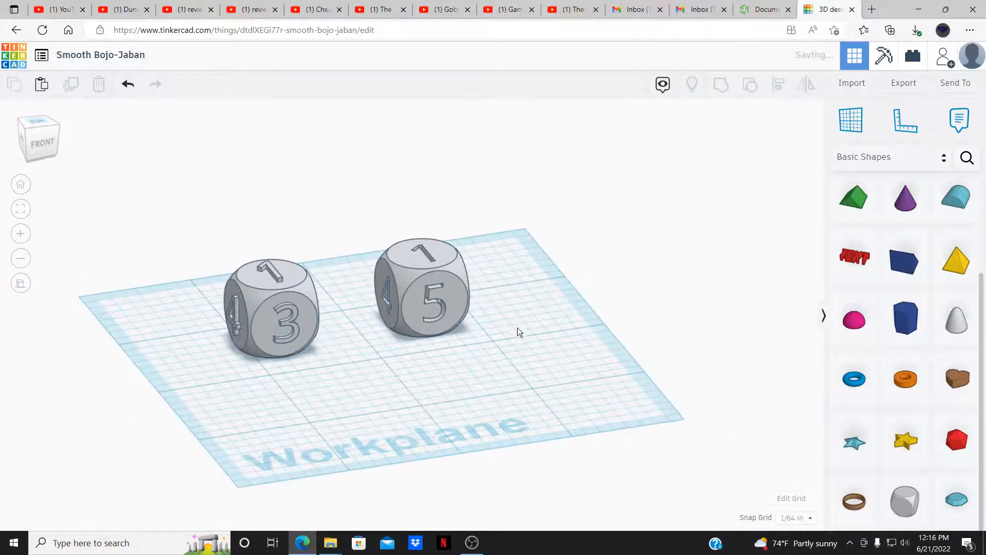
{"action": "left_click", "coordinate": [844, 123]}
{"action": "left_click", "coordinate": [545, 344]}
- Try a ruler with its origin on the raised-number die and undo the placement
{"action": "right_click_drag", "start_coordinate": [523, 340], "coordinate": [461, 365]}
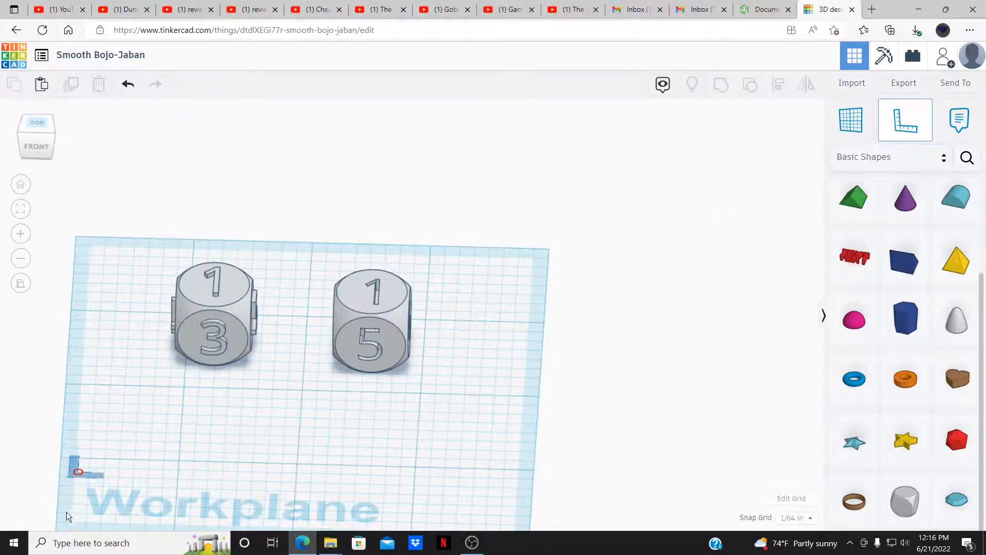
{"action": "left_click", "coordinate": [192, 301]}
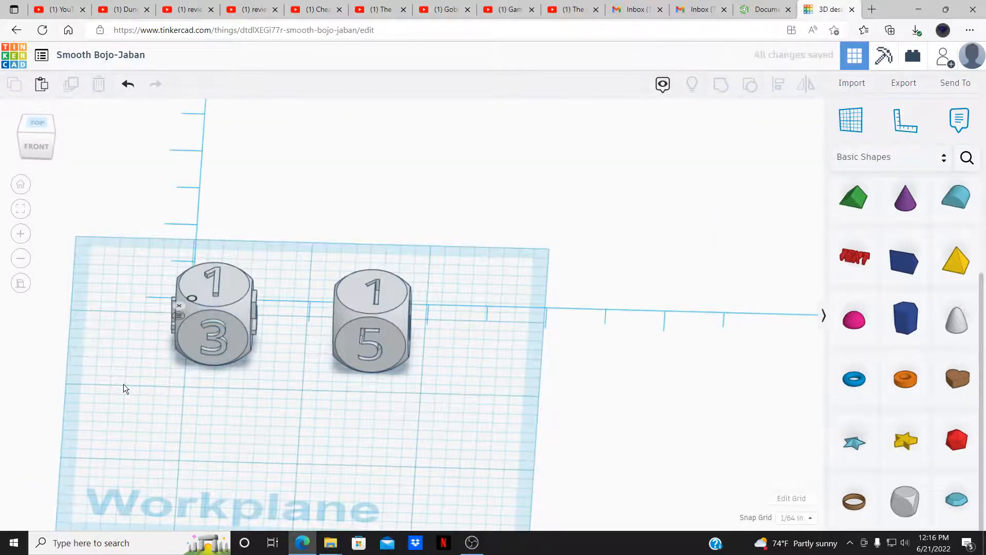
{"action": "scroll", "coordinate": [311, 405], "scroll_direction": "down", "scroll_amount": 2}
{"action": "scroll", "coordinate": [315, 404], "scroll_direction": "down", "scroll_amount": 2}
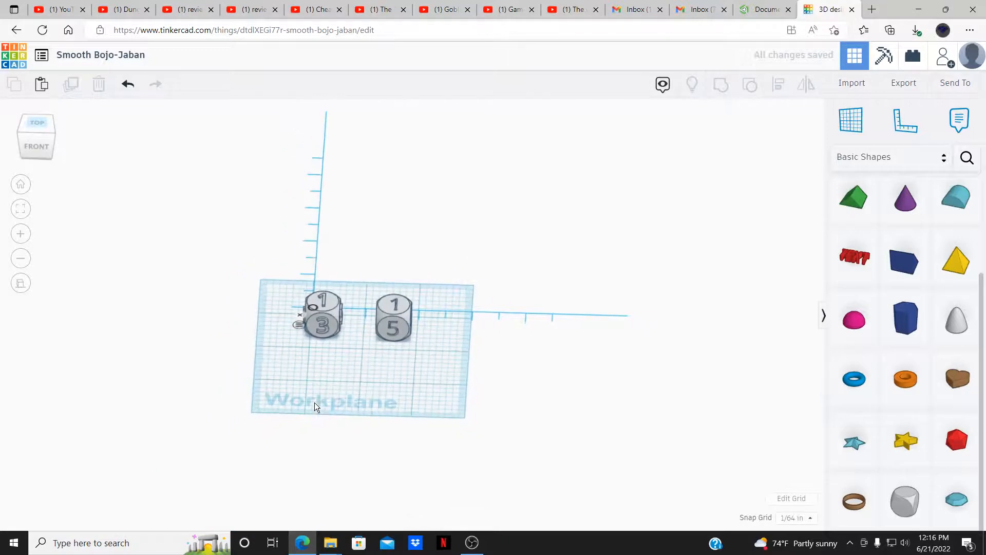
{"action": "left_click", "coordinate": [133, 87]}
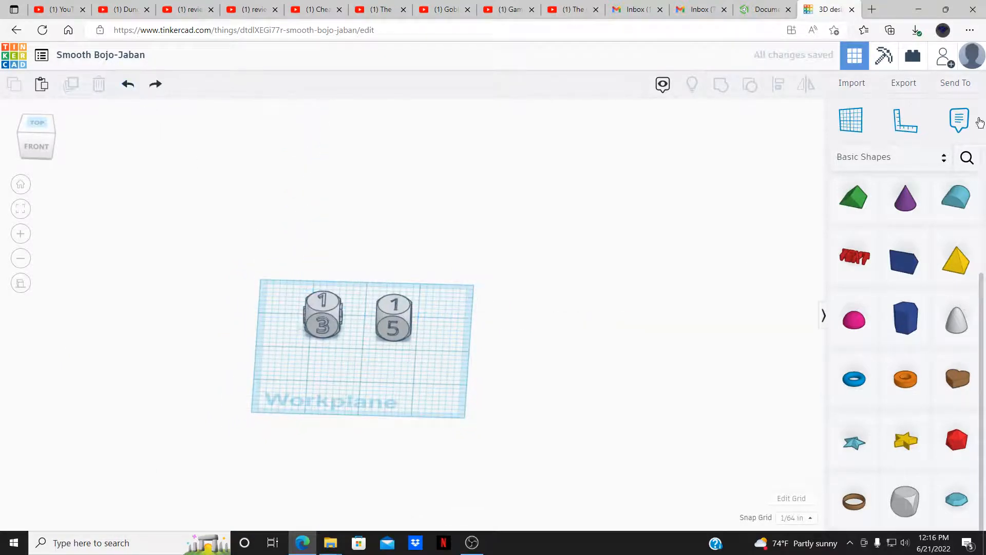
- Add an empty note beside the engraved die, delete it, and try the notes visibility toggle
{"action": "left_click", "coordinate": [958, 124]}
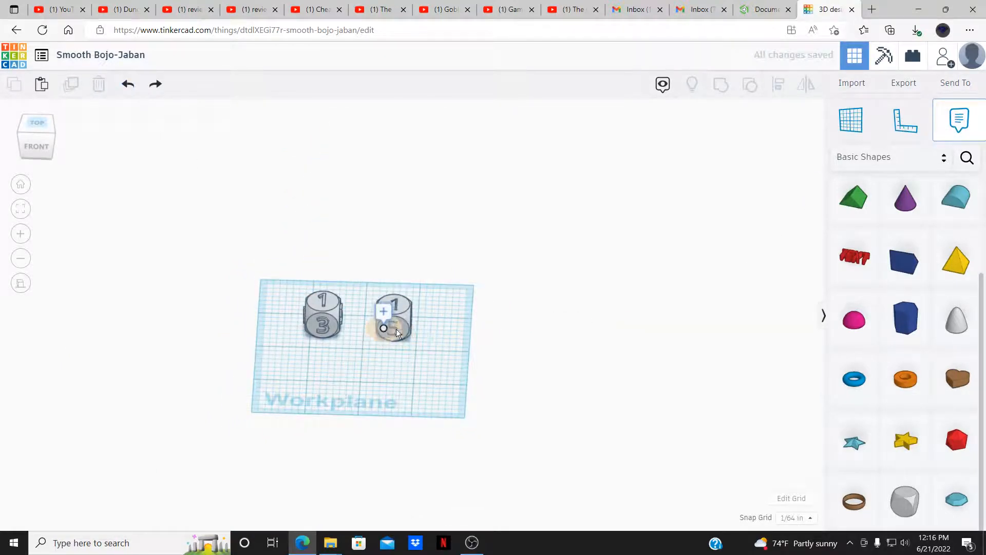
{"action": "left_click", "coordinate": [431, 332]}
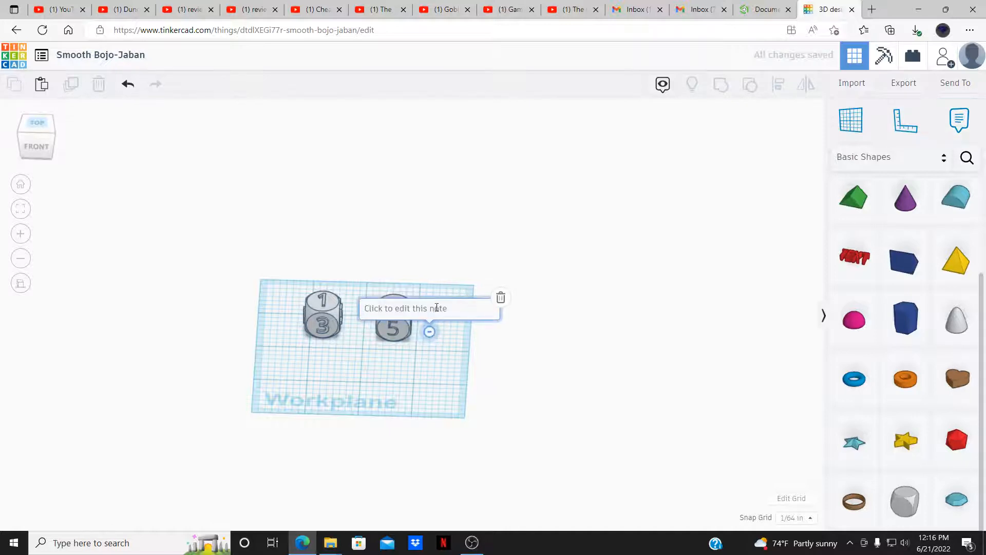
{"action": "left_click", "coordinate": [502, 297]}
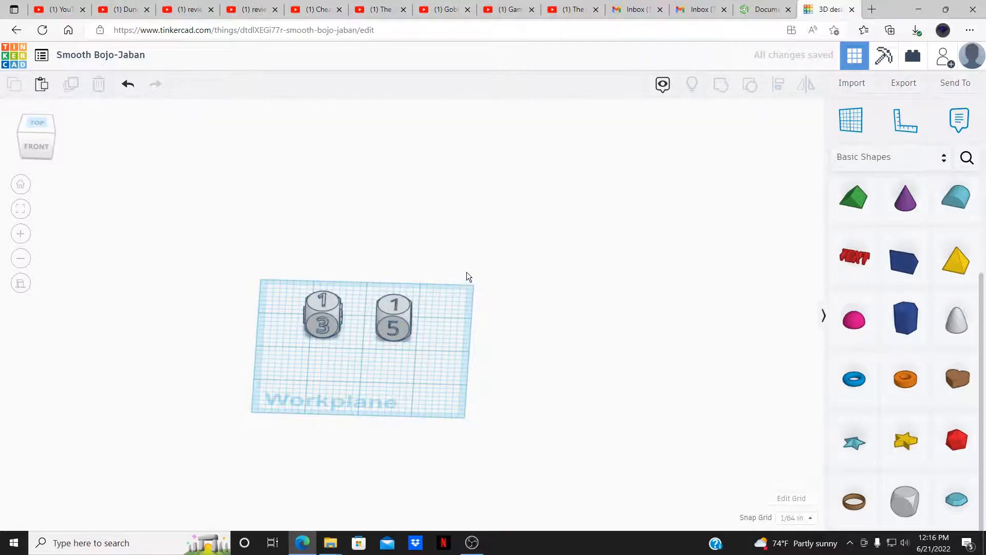
{"action": "left_click", "coordinate": [664, 85]}
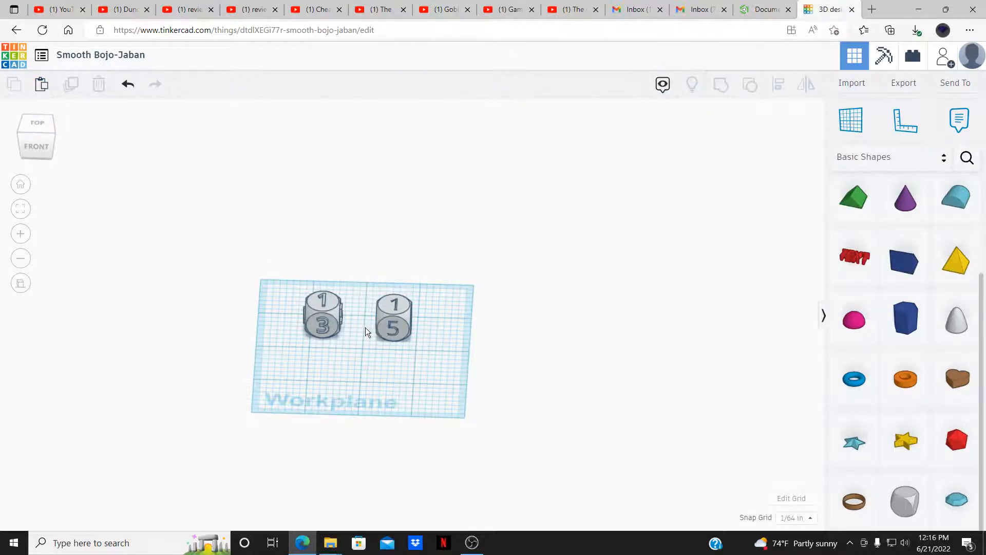
- Select the engraved die, paste the previously copied shapes, and undo the paste
{"action": "left_click_drag", "start_coordinate": [367, 291], "coordinate": [433, 356]}
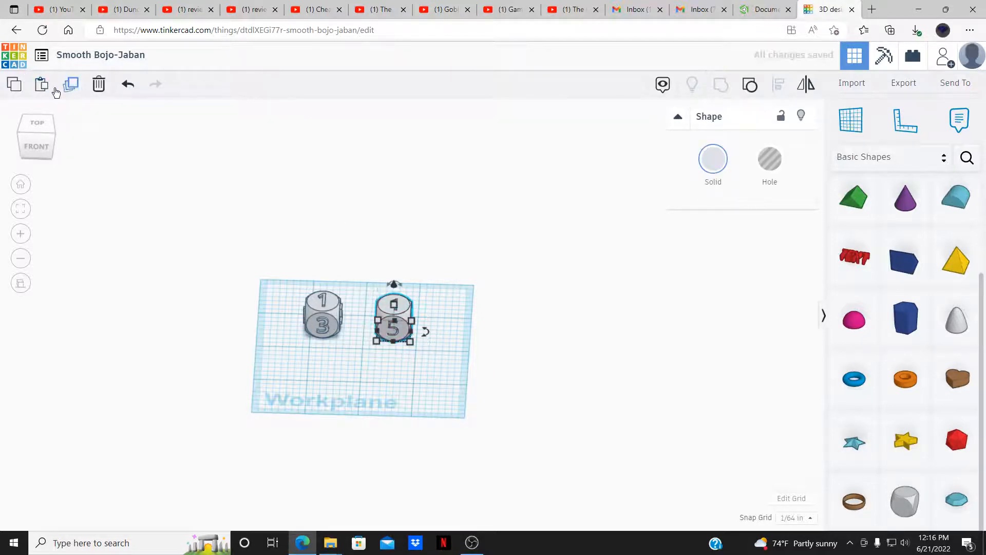
{"action": "left_click", "coordinate": [41, 84]}
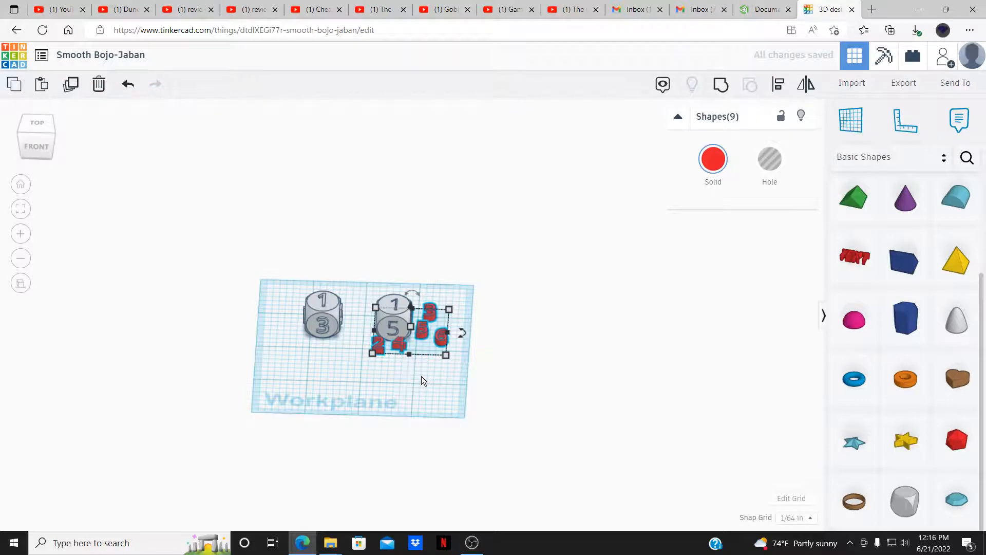
{"action": "key", "text": "ctrl+z"}
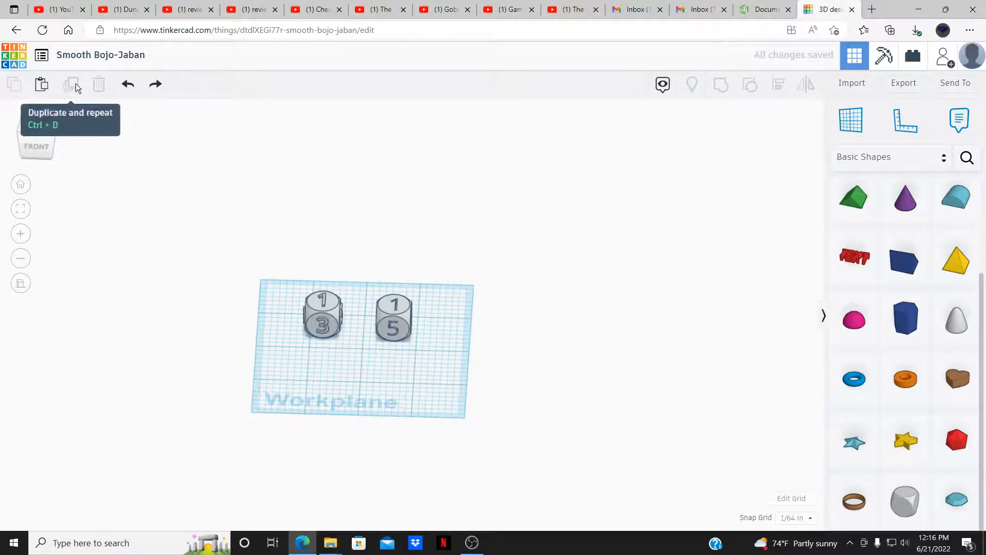
- Preview the two dice as Minecraft-style blocks and view the block model from another angle
{"action": "scroll", "coordinate": [395, 387], "scroll_direction": "up", "scroll_amount": 2}
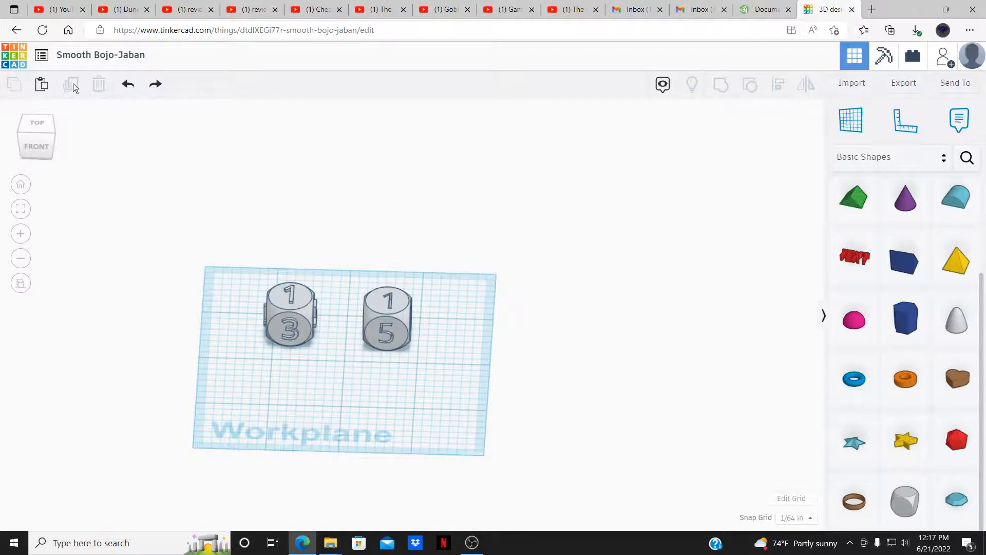
{"action": "right_click_drag", "start_coordinate": [332, 365], "coordinate": [353, 375]}
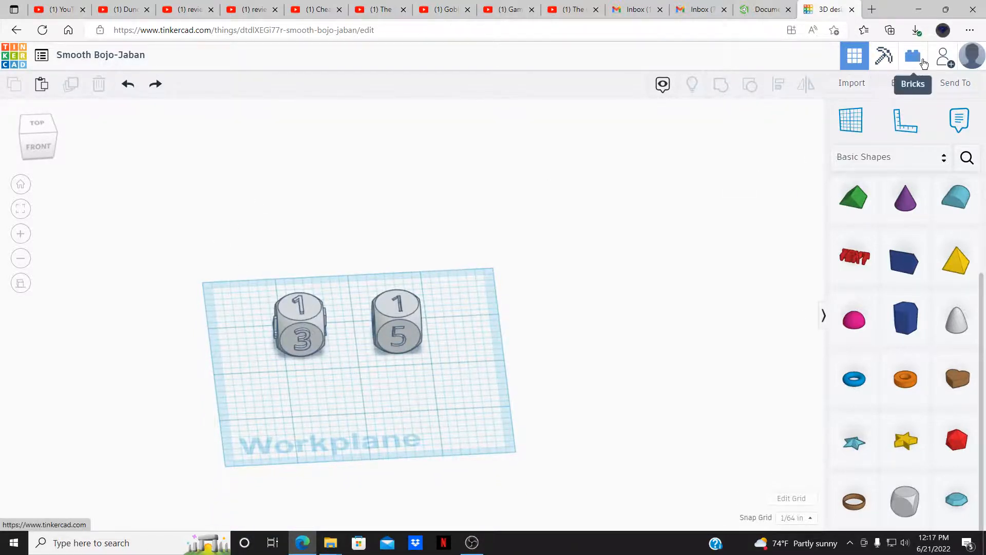
{"action": "left_click", "coordinate": [884, 57]}
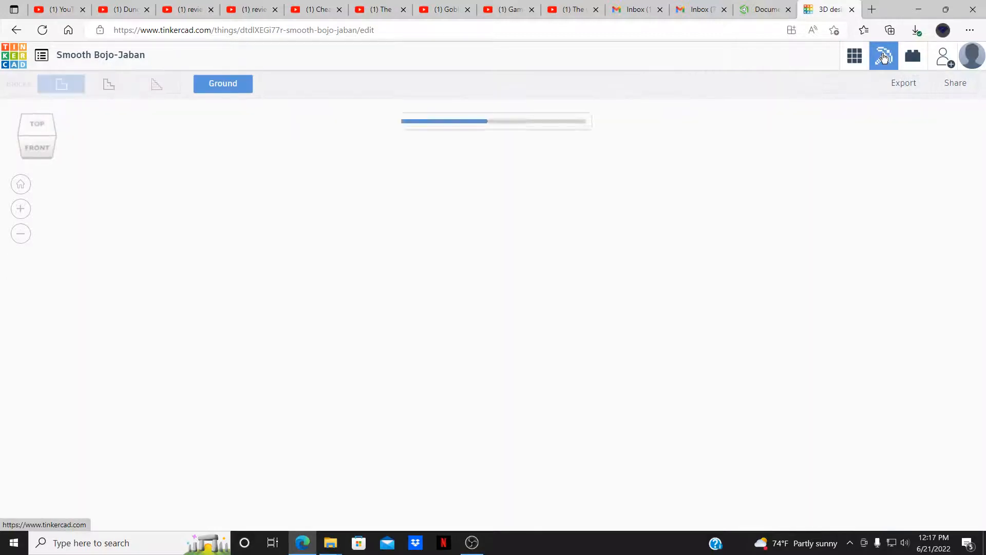
{"action": "right_click_drag", "start_coordinate": [494, 291], "coordinate": [348, 269]}
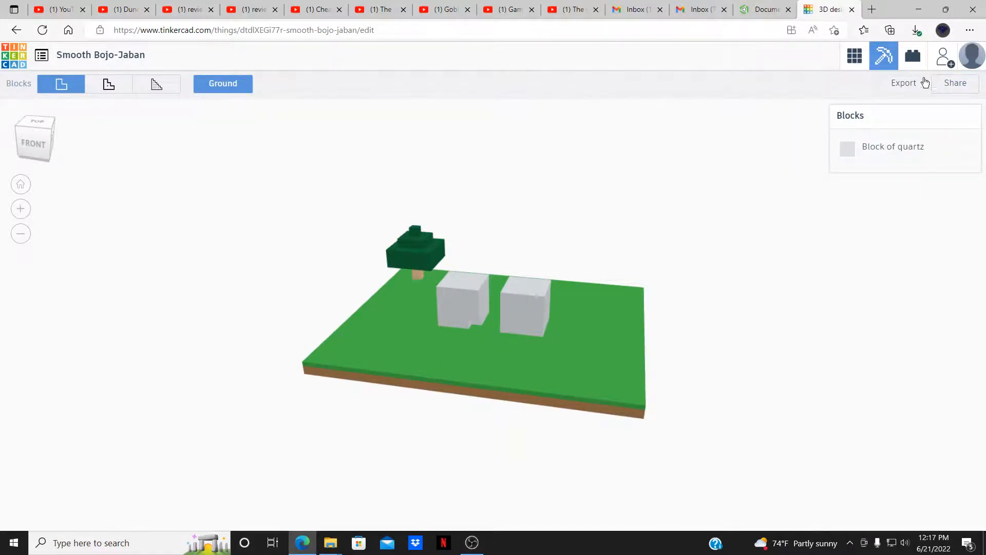
- Preview the dice as bricks at the different detail levels and return to the 3D design editor
{"action": "left_click", "coordinate": [913, 55]}
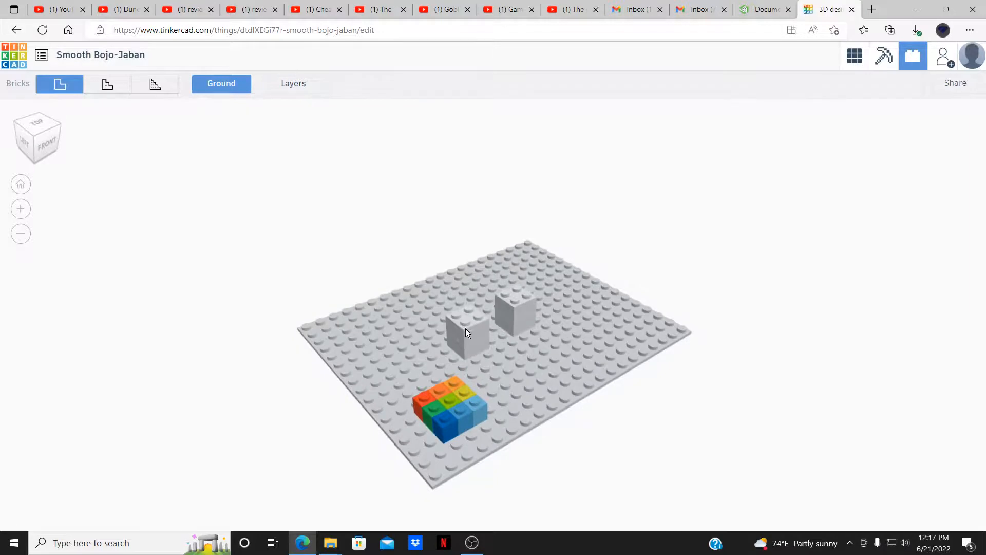
{"action": "left_click", "coordinate": [107, 85]}
{"action": "left_click", "coordinate": [157, 88]}
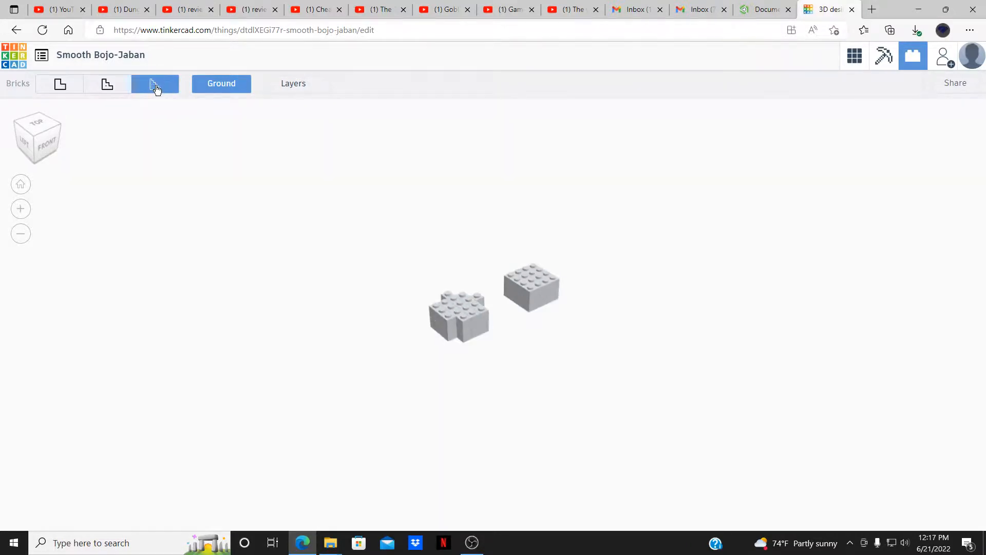
{"action": "left_click", "coordinate": [60, 85]}
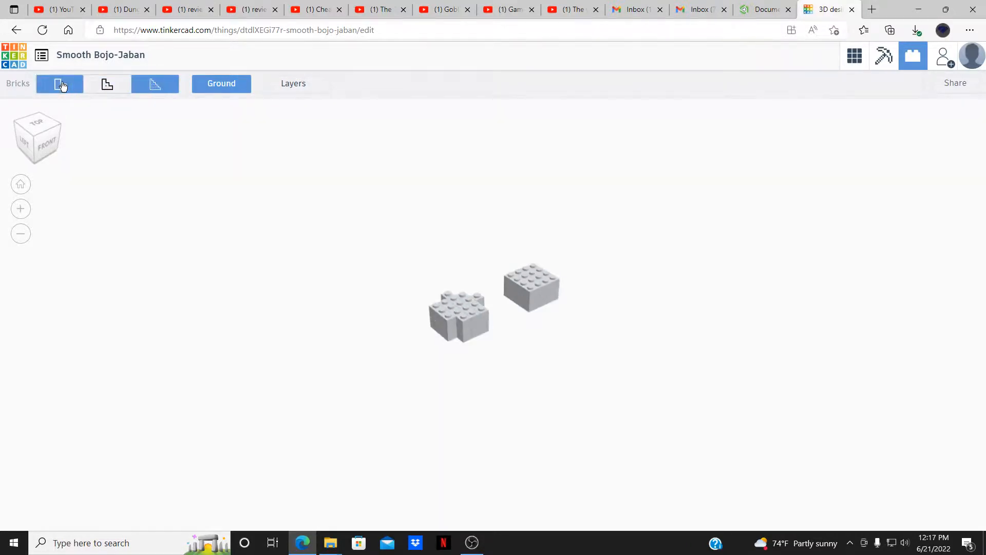
{"action": "left_click", "coordinate": [855, 55]}
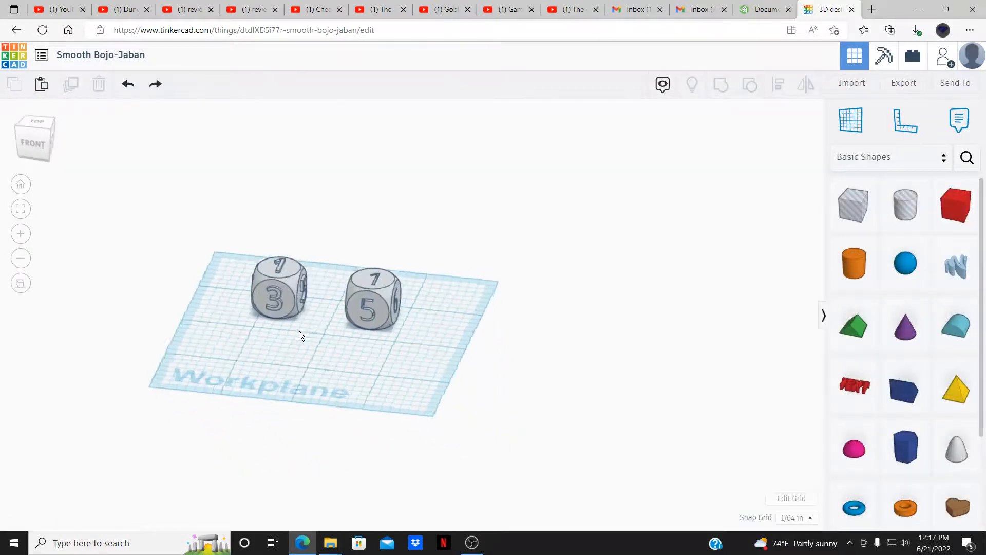
{"action": "right_click_drag", "start_coordinate": [267, 363], "coordinate": [475, 350]}
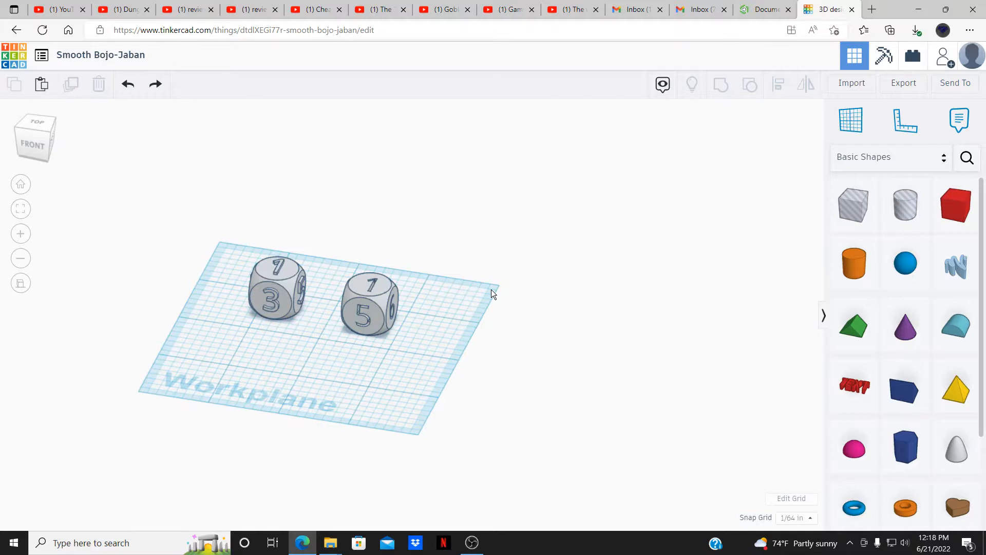
{"action": "middle_click_drag", "start_coordinate": [491, 289], "coordinate": [639, 276]}
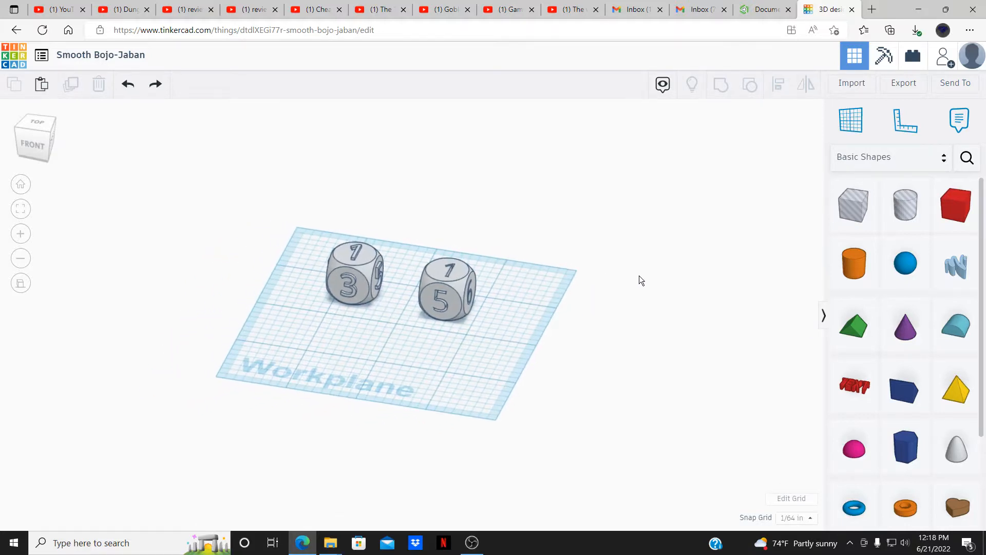